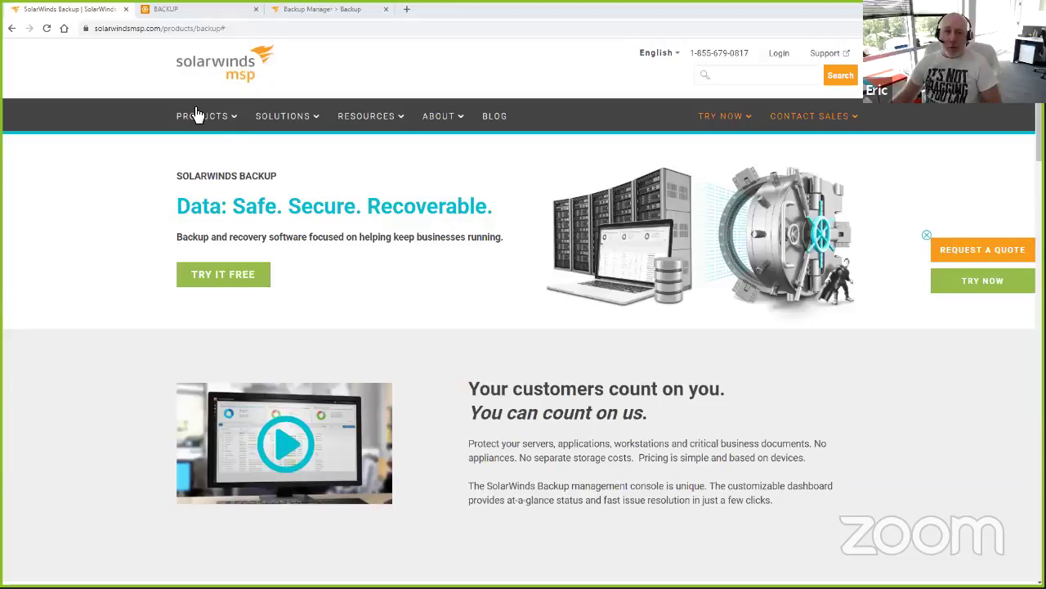
- Go from the Backup & Recovery product page to the Product Login page
mouse_move(234, 126)
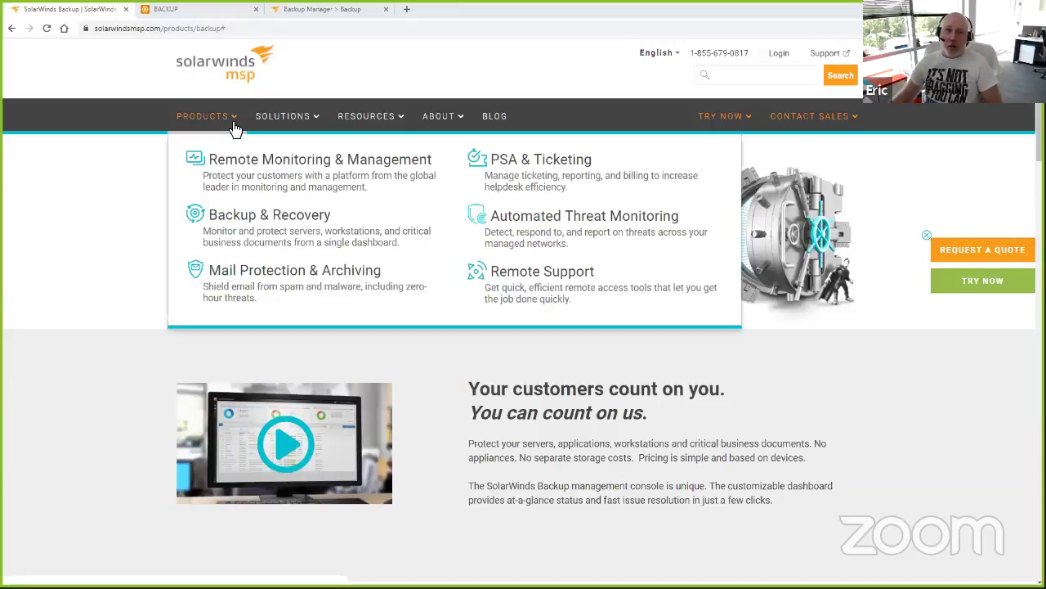
left_click(233, 215)
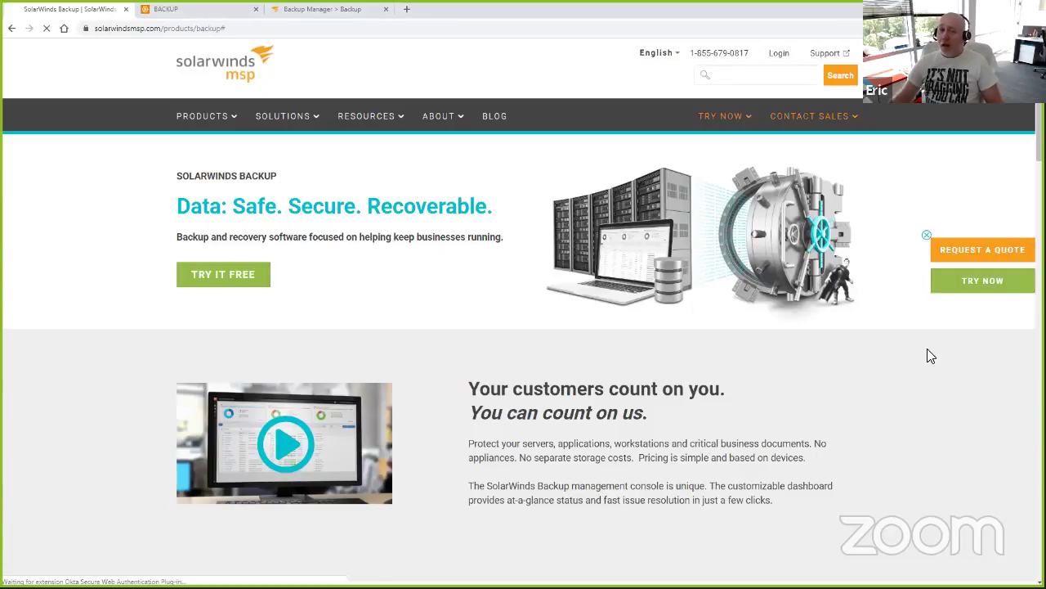
left_click(779, 54)
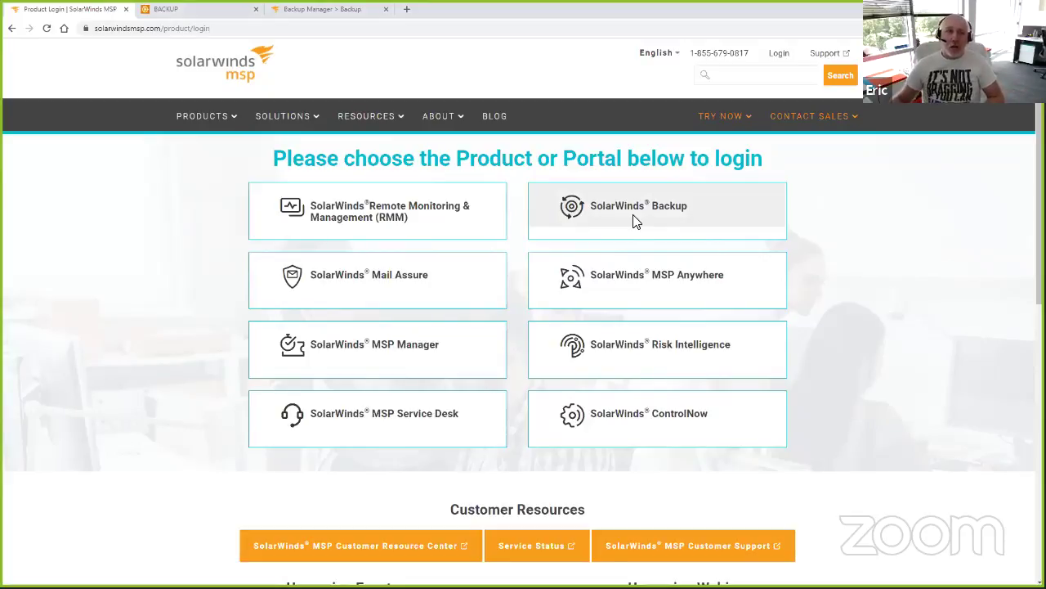
- Pick the SolarWinds Backup portal, then switch to the BACKUP tab showing 19 active devices
left_click(779, 58)
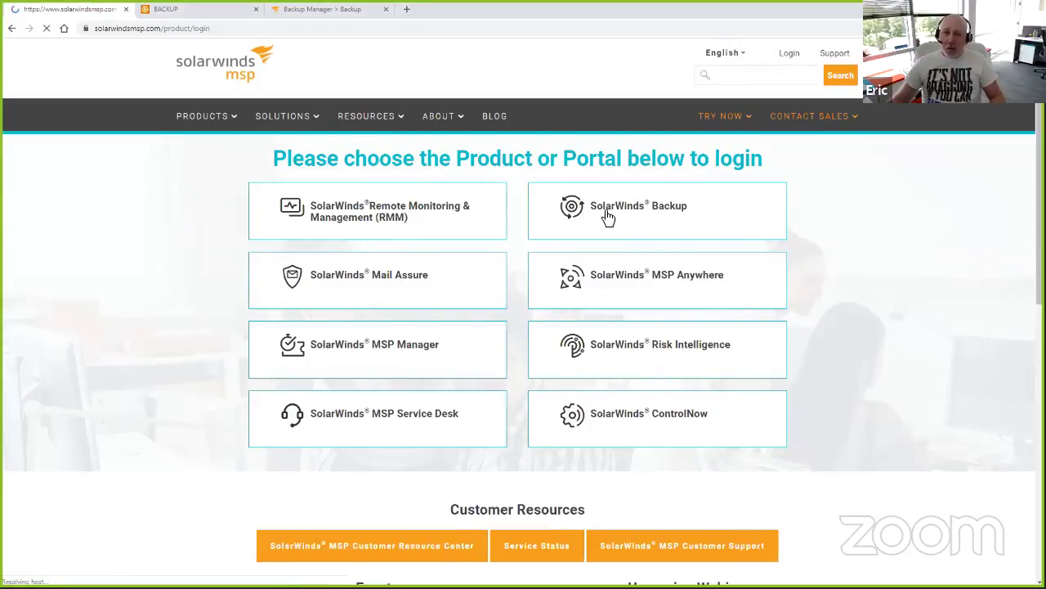
left_click(169, 10)
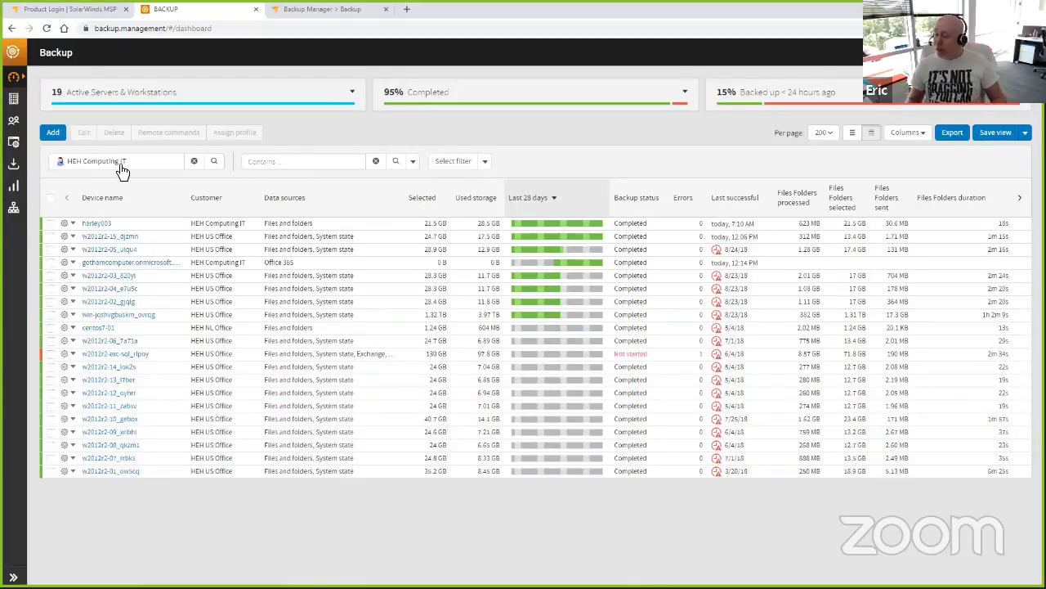
- Expand the Active Servers & Workstations summary bar into the three donut chart tiles
left_click(104, 101)
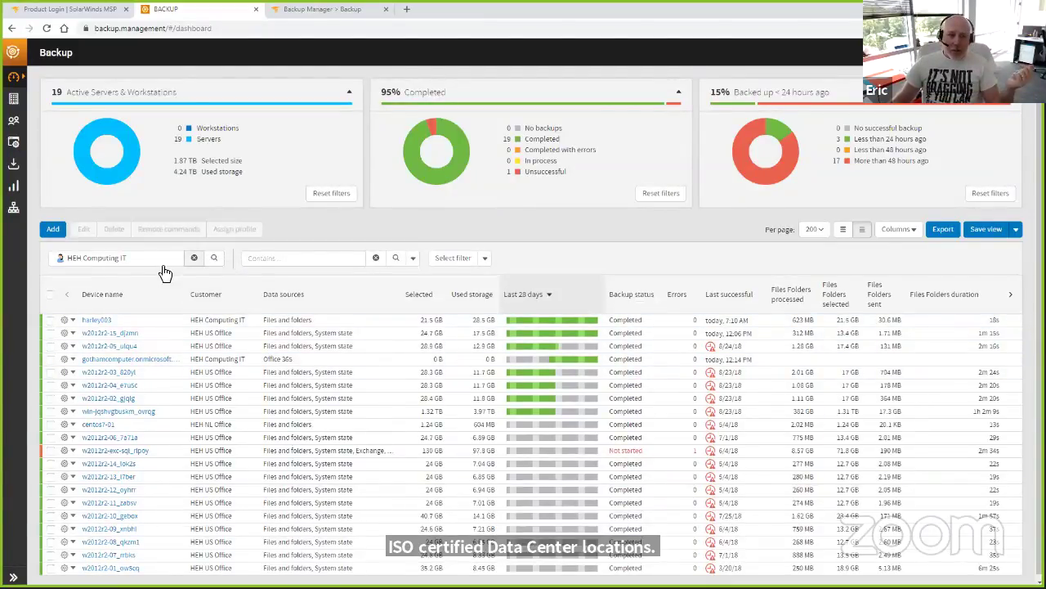
left_click(215, 260)
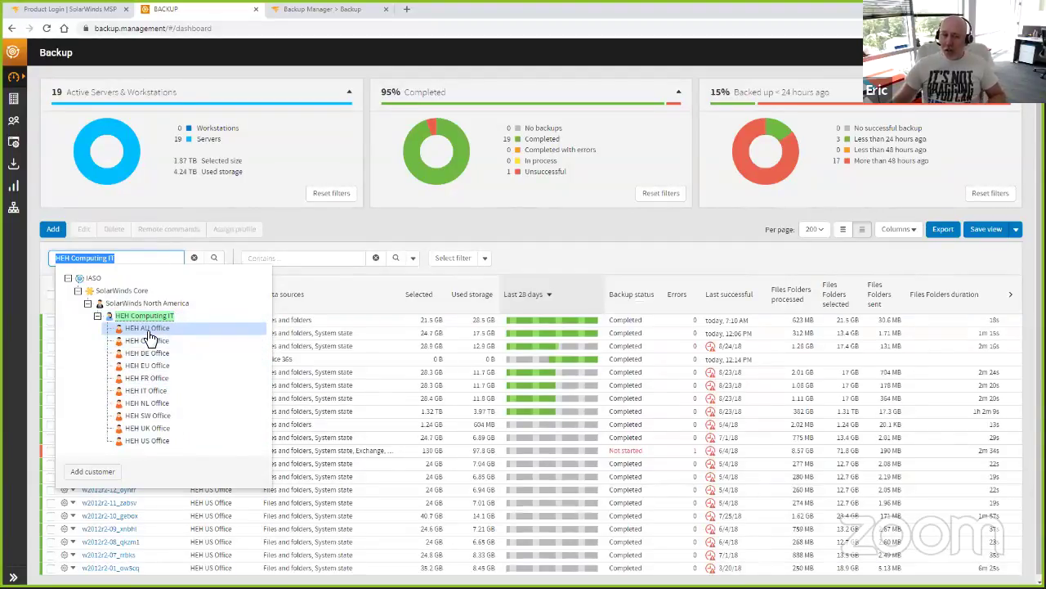
left_click(523, 233)
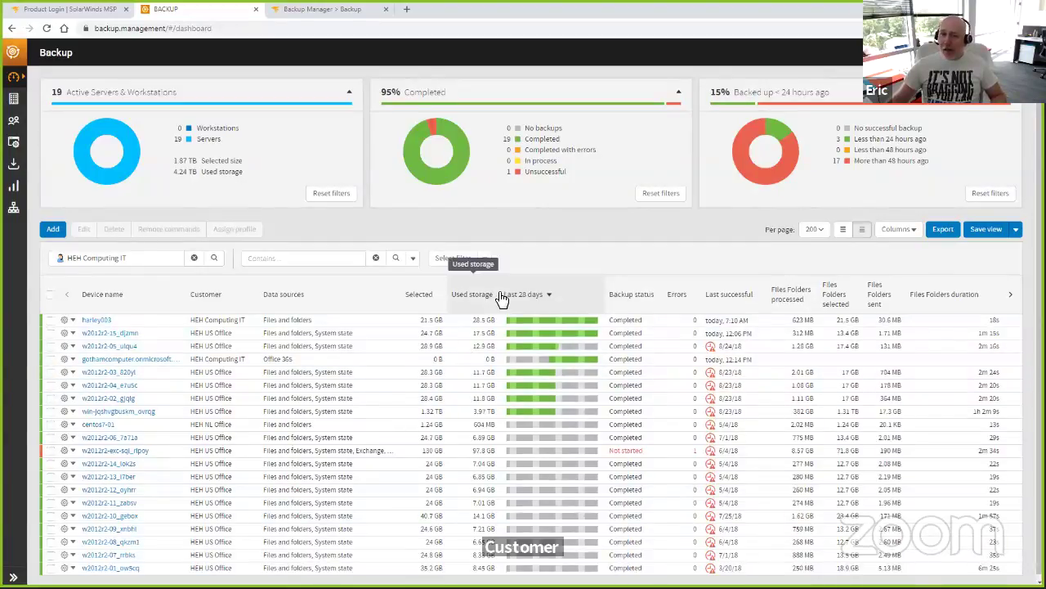
mouse_move(532, 301)
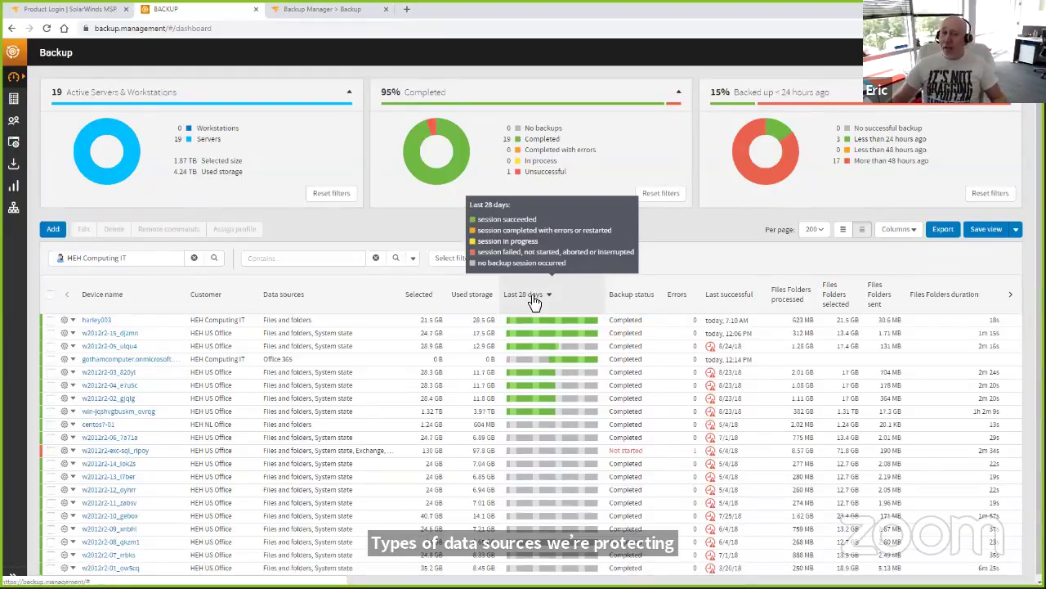
mouse_move(509, 322)
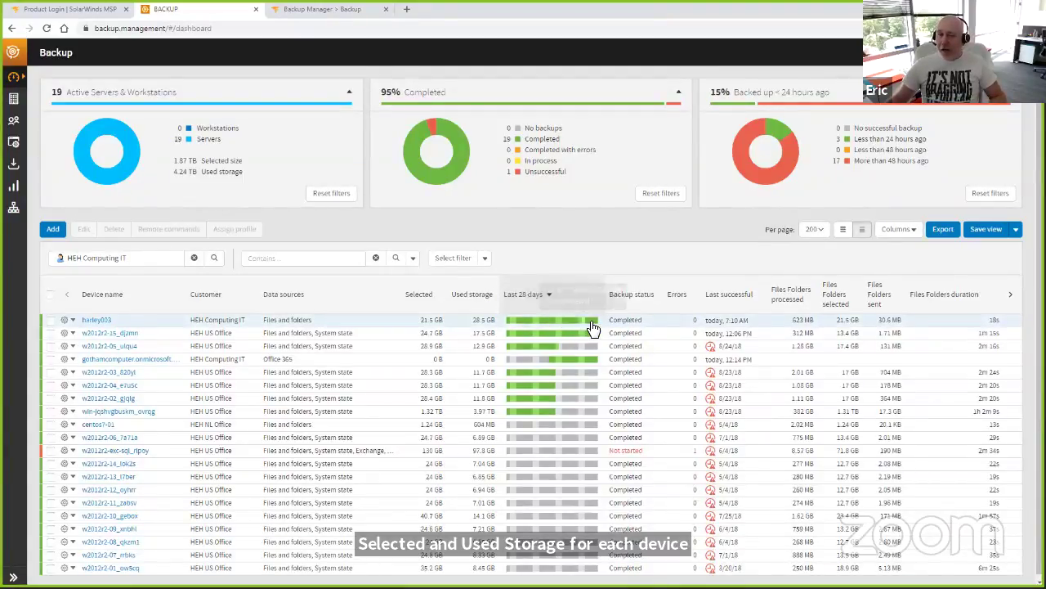
mouse_move(559, 325)
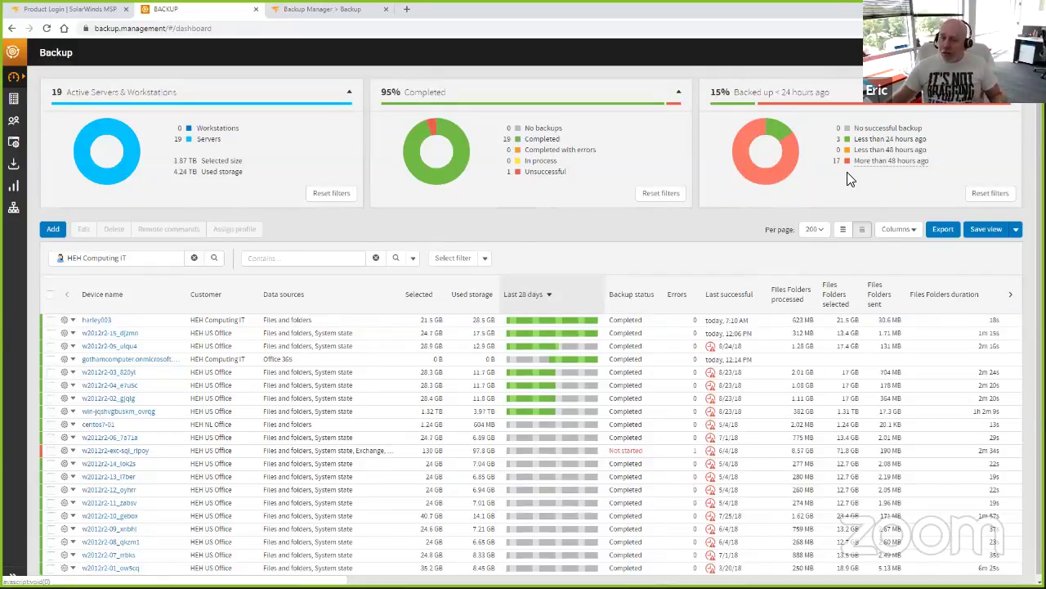
- Filter the device list to Unsuccessful backups, leaving only the one not-started server
left_click(875, 139)
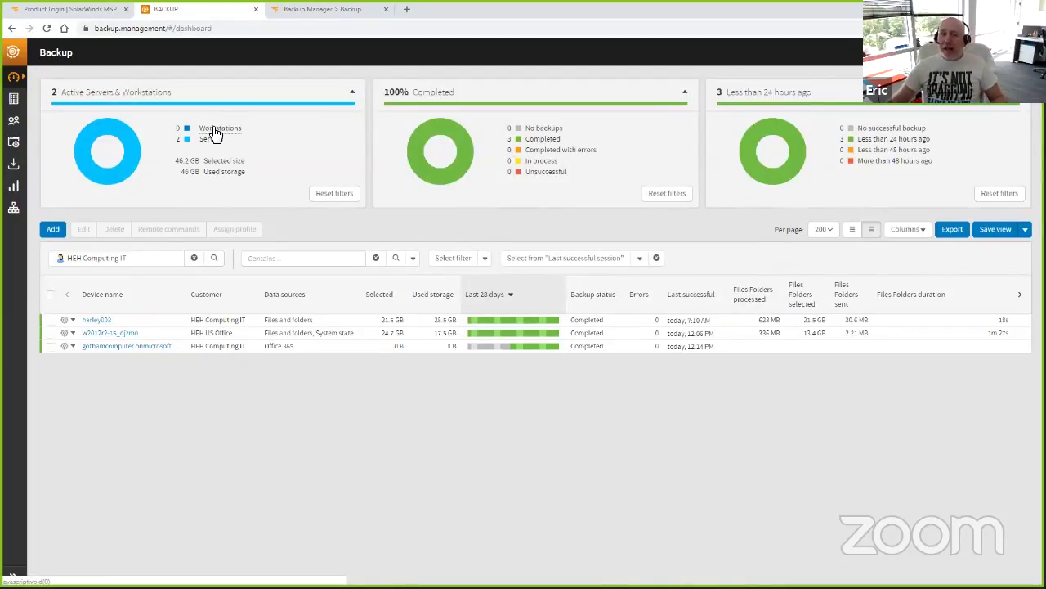
left_click(543, 171)
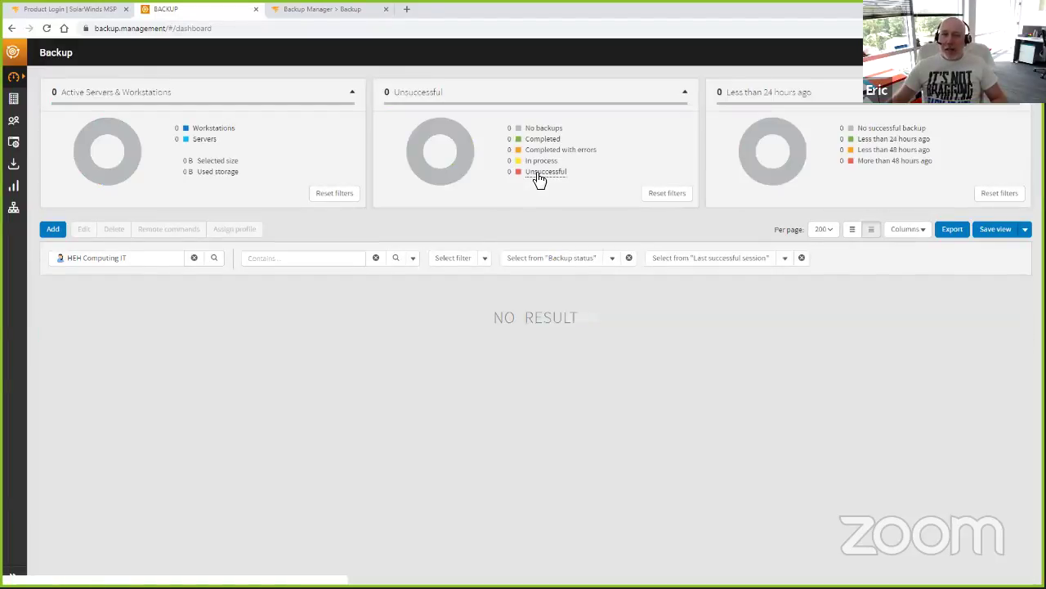
left_click(334, 193)
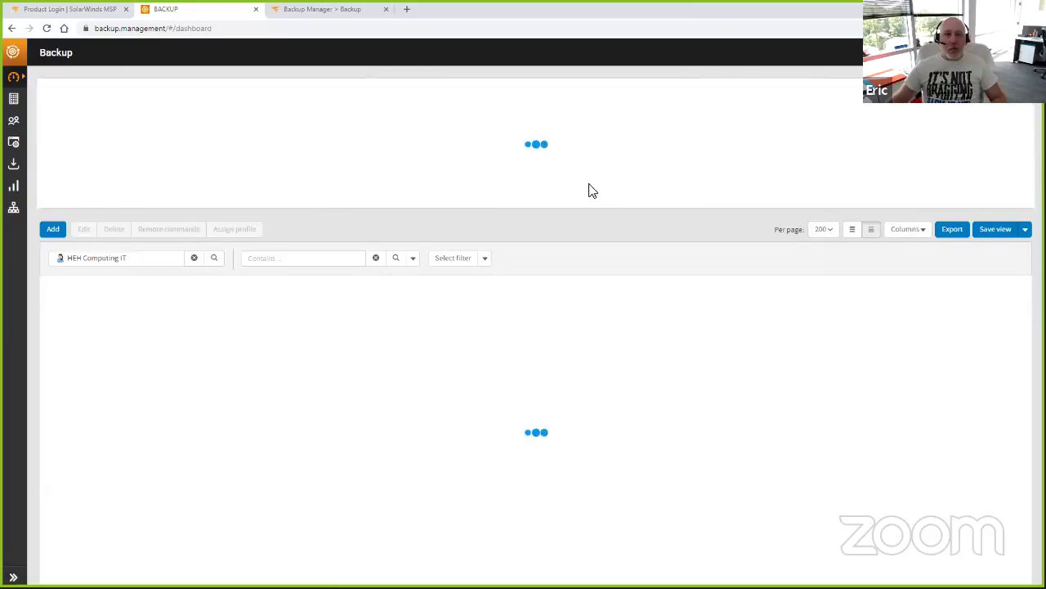
left_click(540, 176)
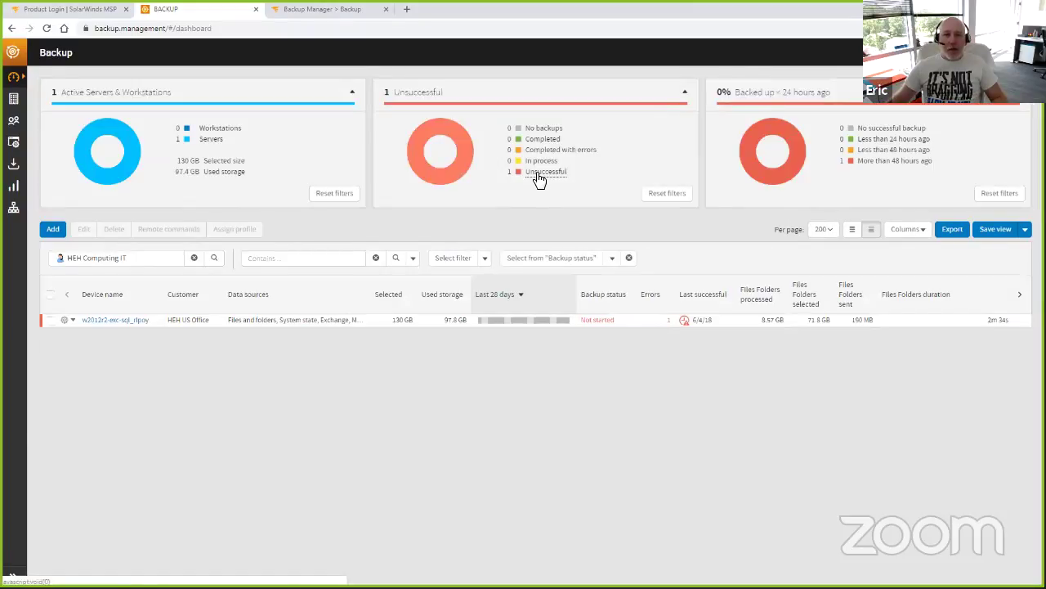
mouse_move(556, 326)
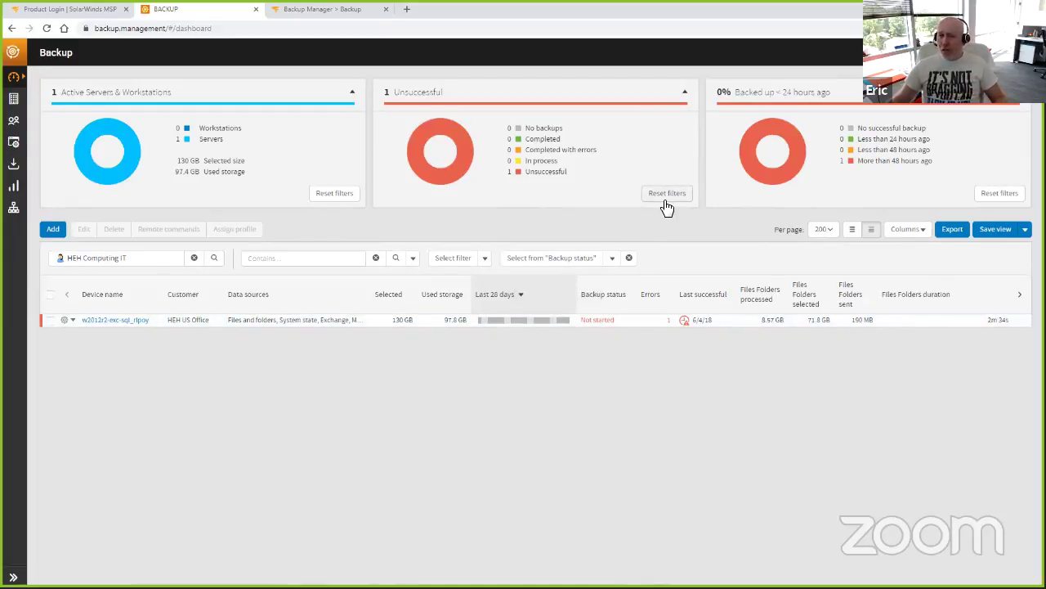
- Scroll the table columns right to LSV, then drag Internal IPs beside Files Folders sent
left_click(1018, 298)
left_click(1017, 299)
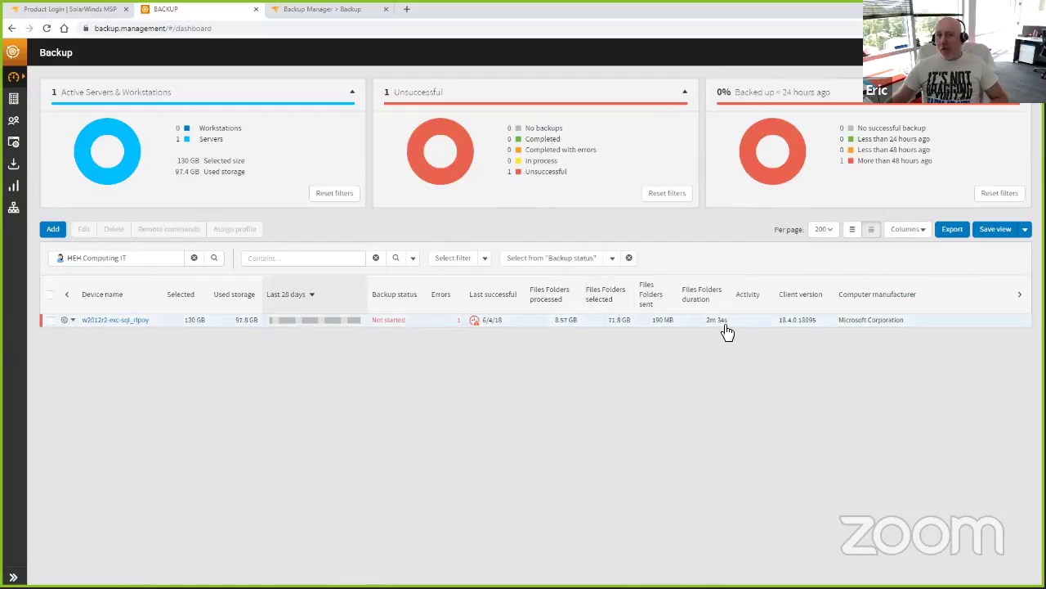
left_click(1022, 296)
left_click(1025, 297)
left_click(1026, 297)
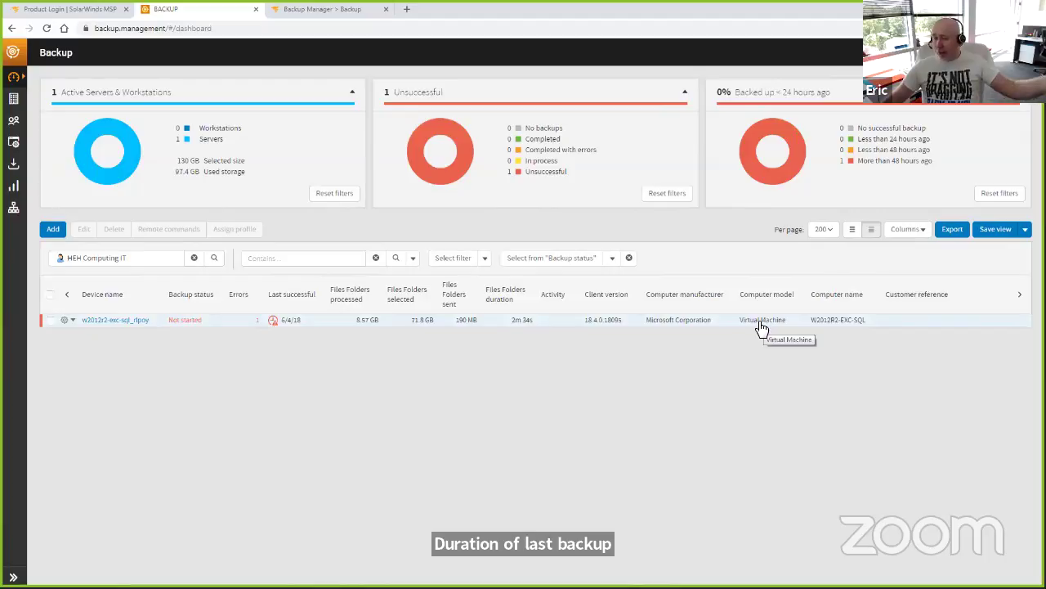
left_click(1019, 295)
left_click(1019, 296)
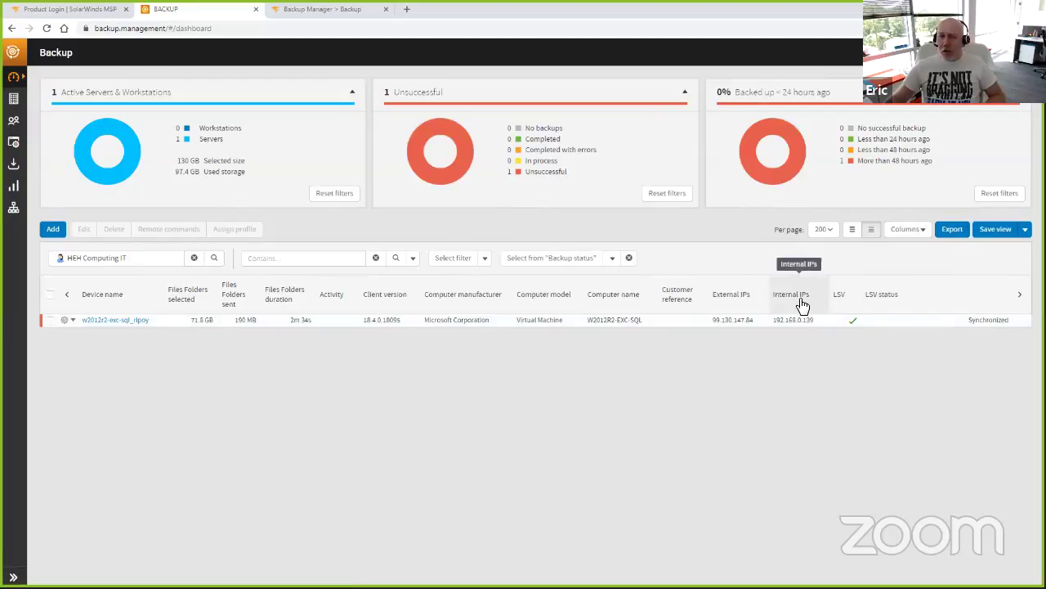
left_click_drag(801, 303, 280, 294)
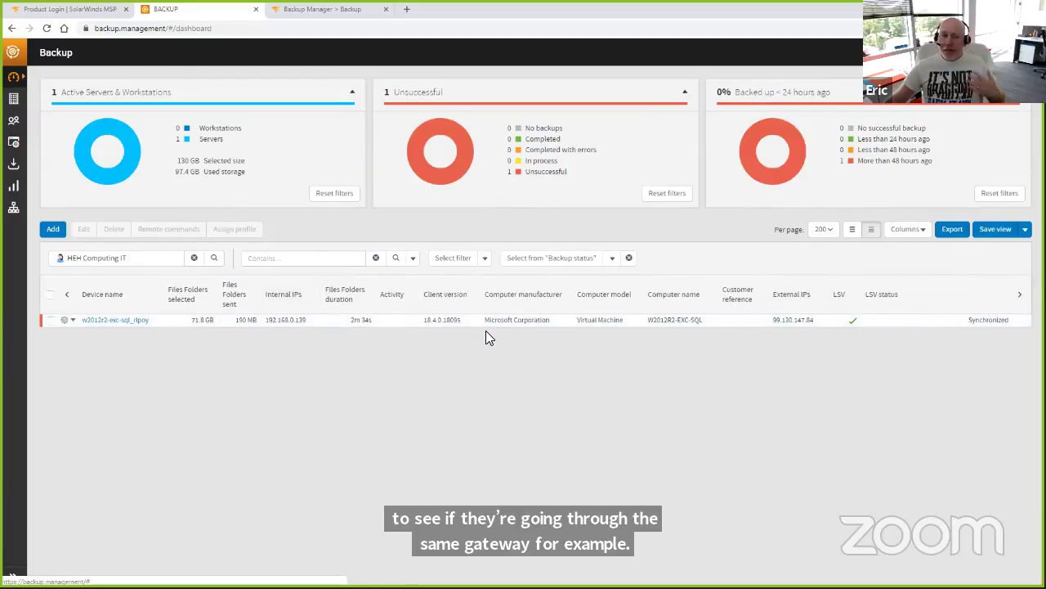
left_click(923, 235)
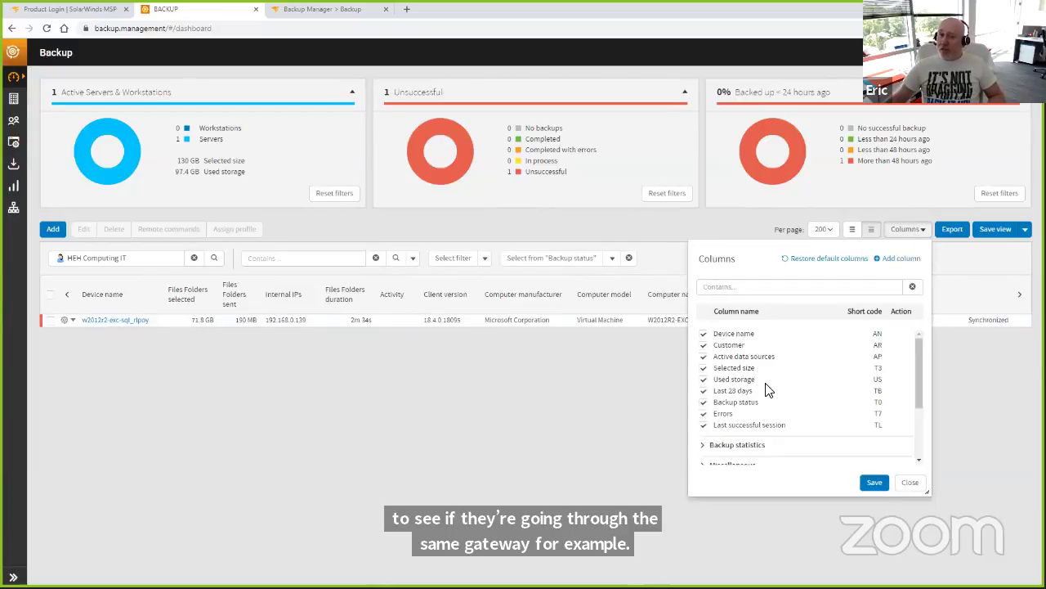
scroll(768, 391, "down", 2)
left_click(704, 376)
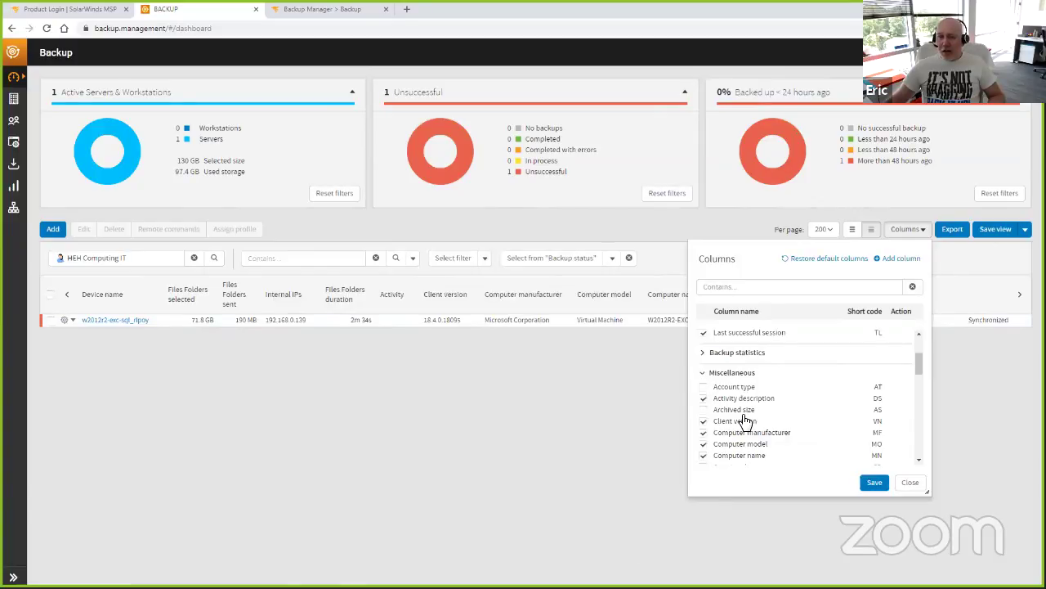
scroll(746, 421, "down", 1)
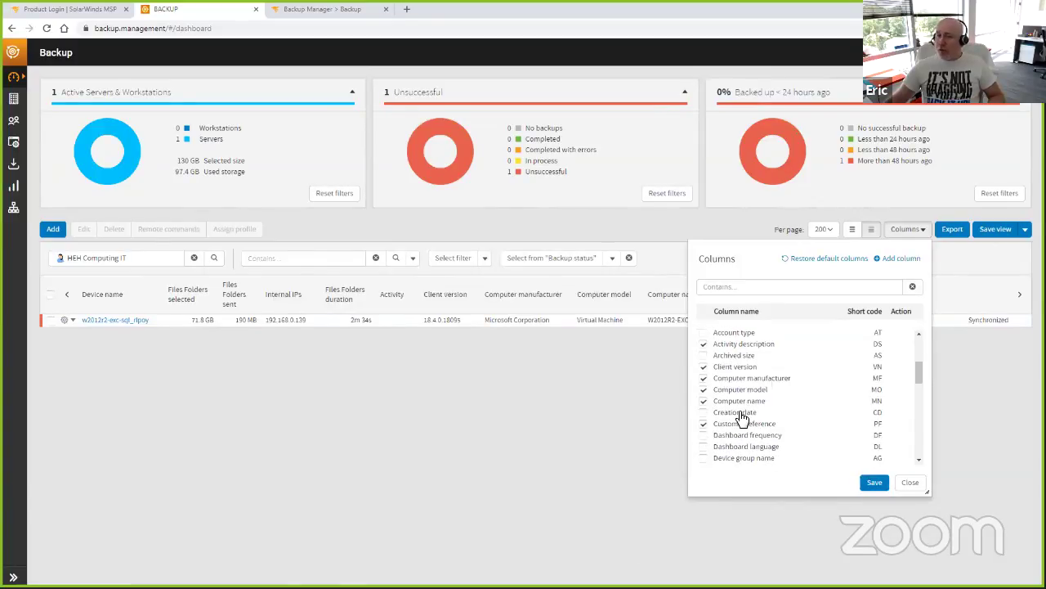
scroll(741, 418, "down", 2)
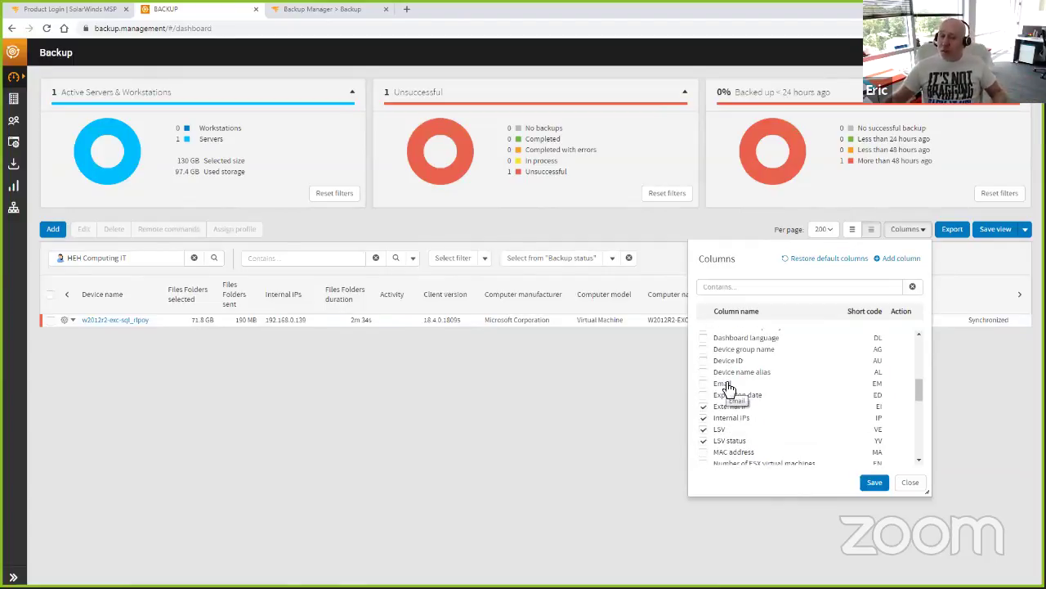
scroll(739, 405, "down", 2)
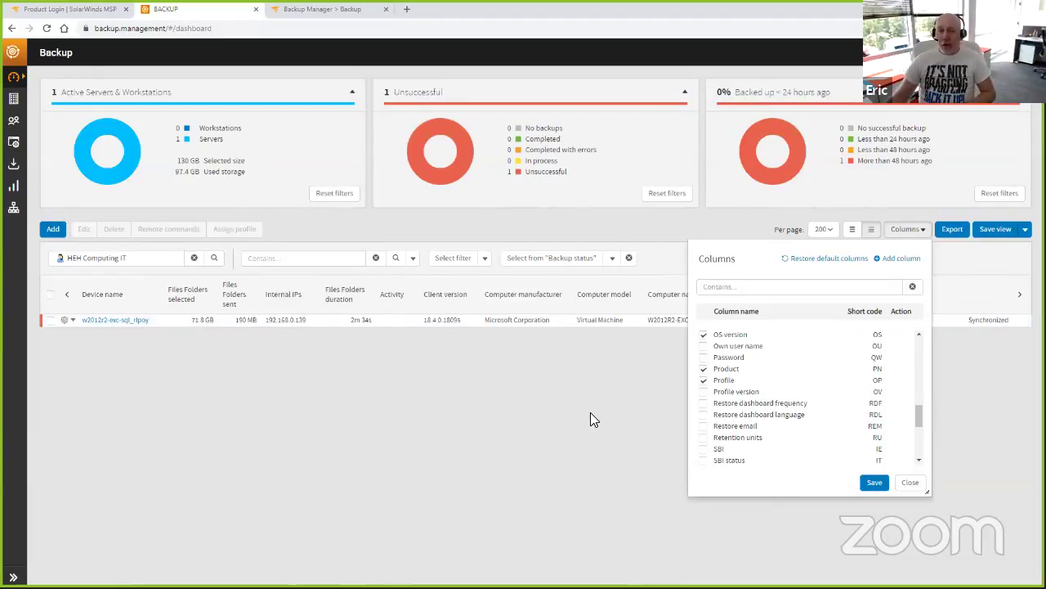
left_click(590, 412)
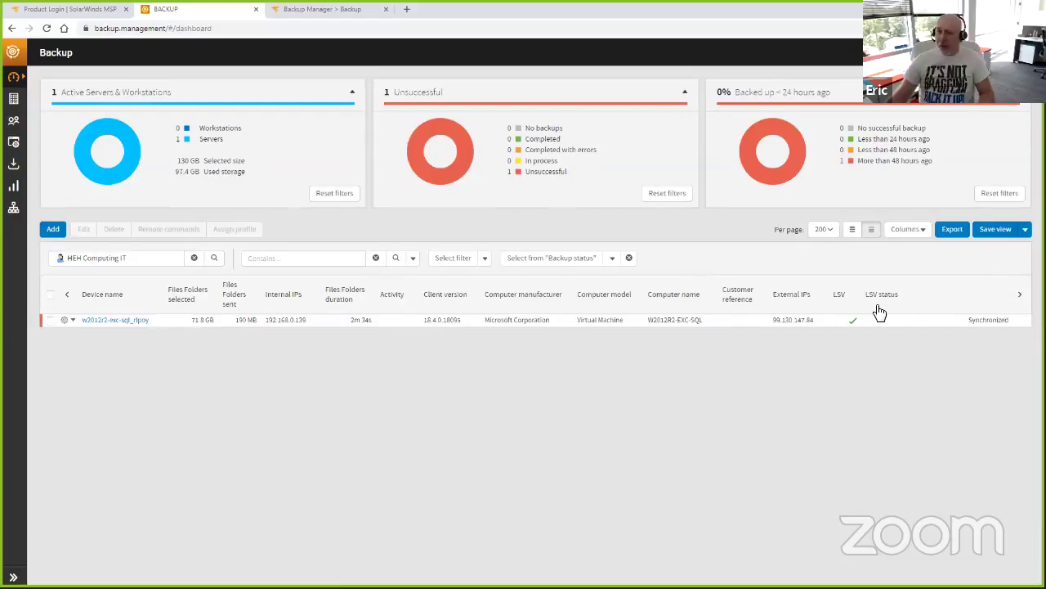
- Show the saved views list: All devices, Unsuccessful backups, Backups over 48 hours, Recovery View
left_click(1025, 229)
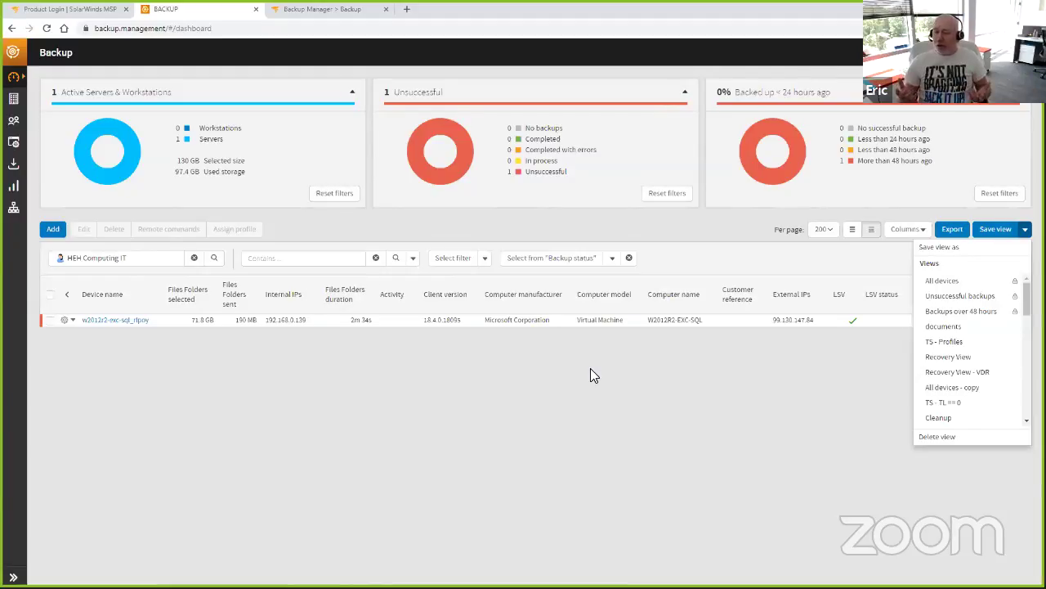
- Dismiss the Save view dropdown to see the single unsuccessful server again
left_click(554, 398)
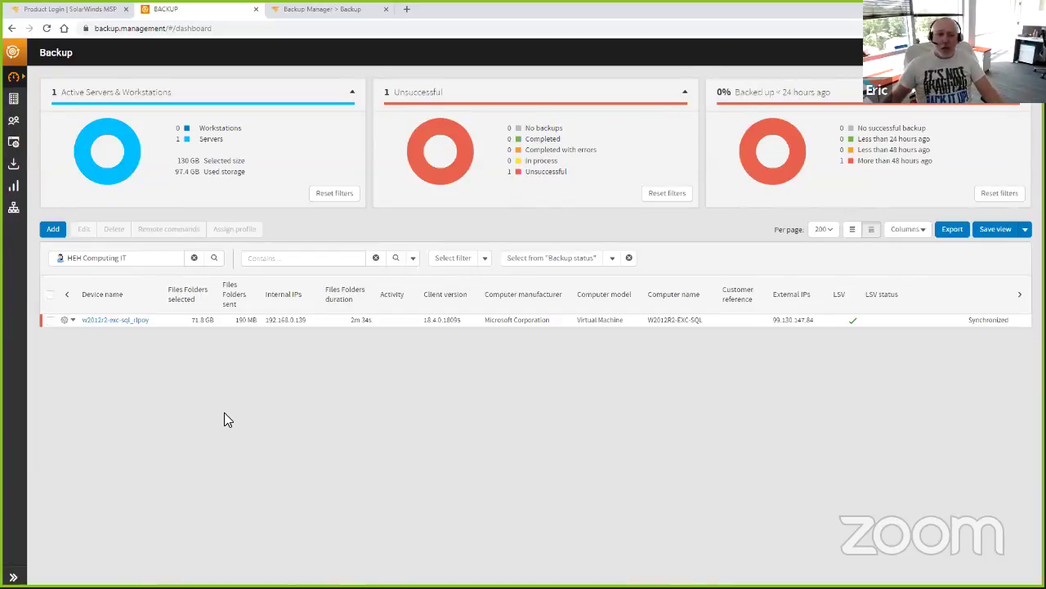
- Reset filters to list all 19 devices, then open w2012r2-15_djzmn's device properties
left_click(661, 202)
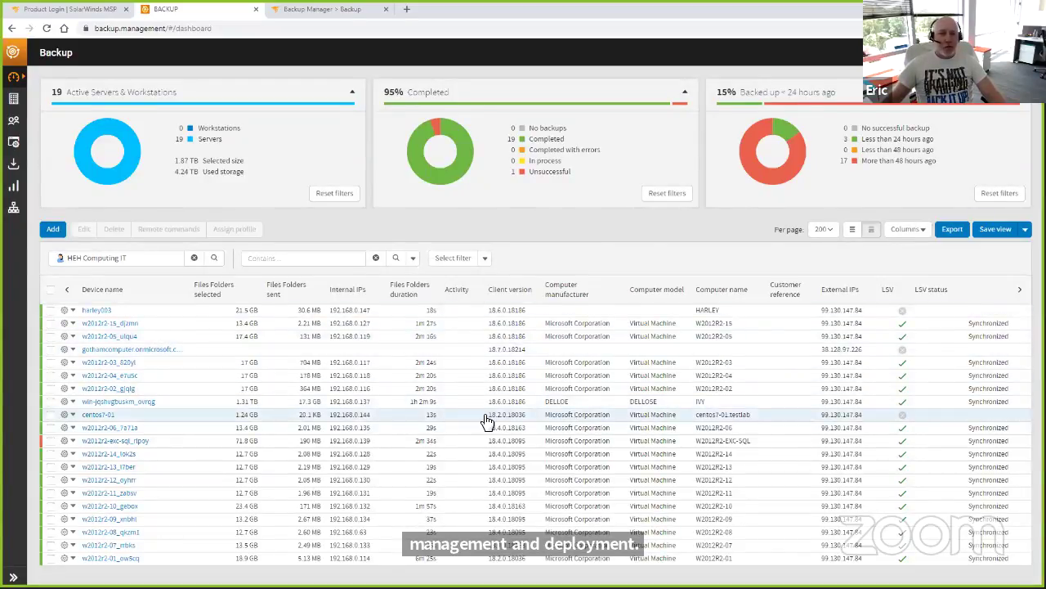
left_click(69, 291)
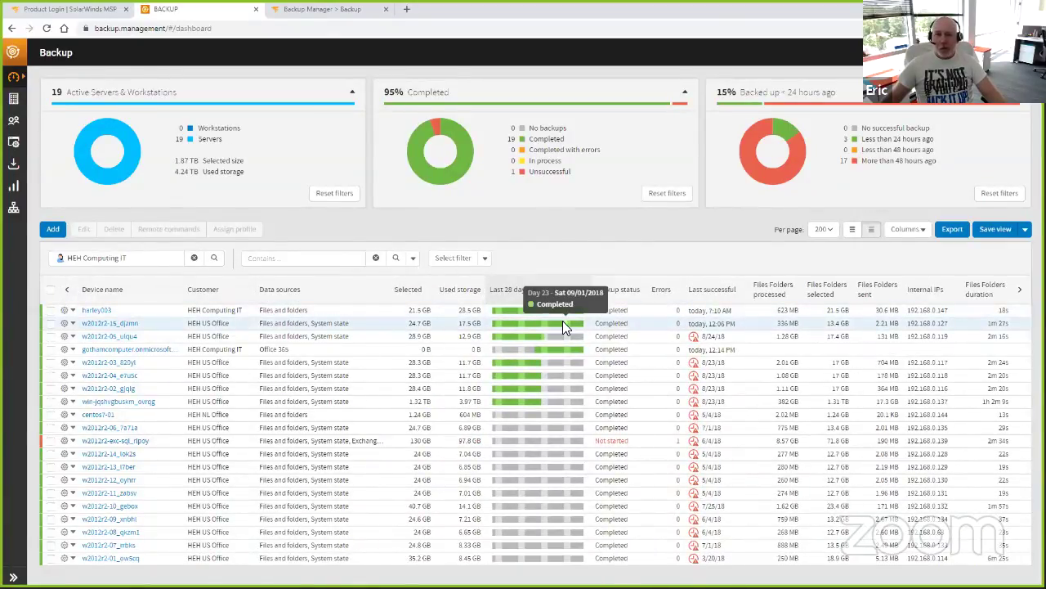
left_click(563, 323)
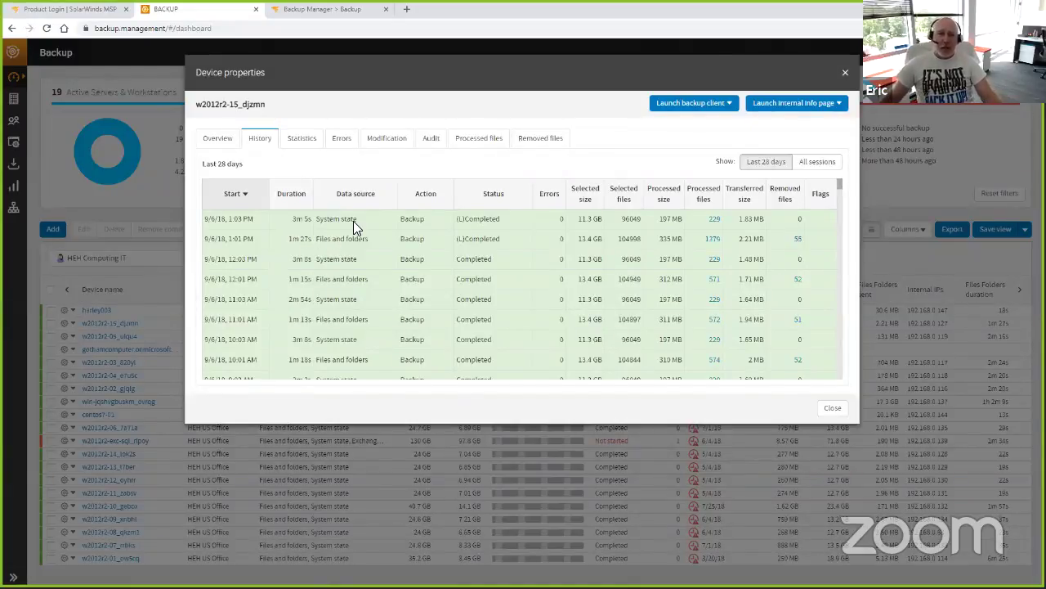
- View w2012r2-15_djzmn's Last 28 days history and the 1379 processed files from Sep 6, 2018
mouse_move(472, 239)
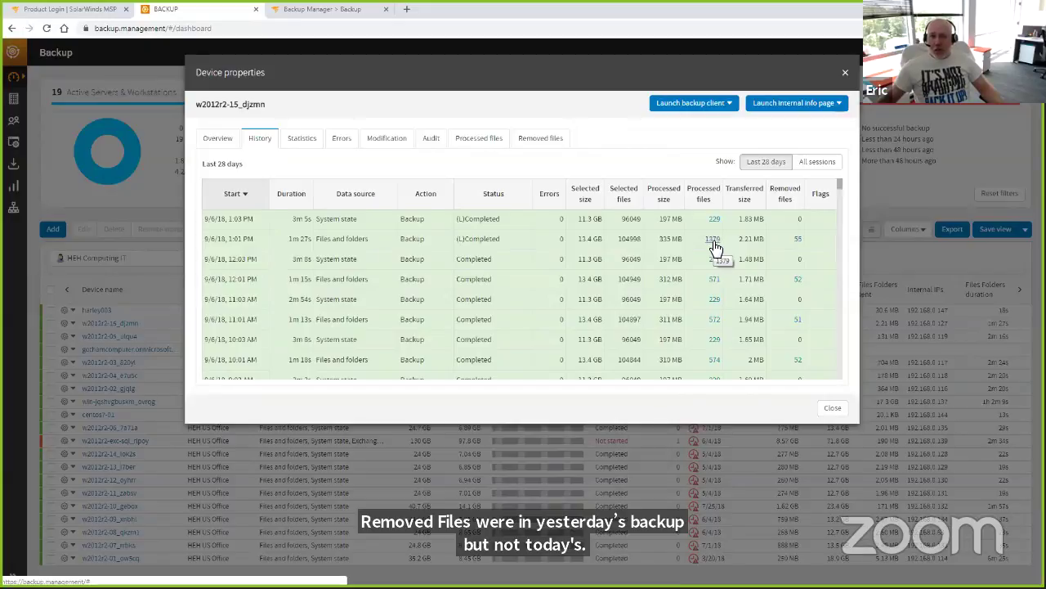
left_click(716, 245)
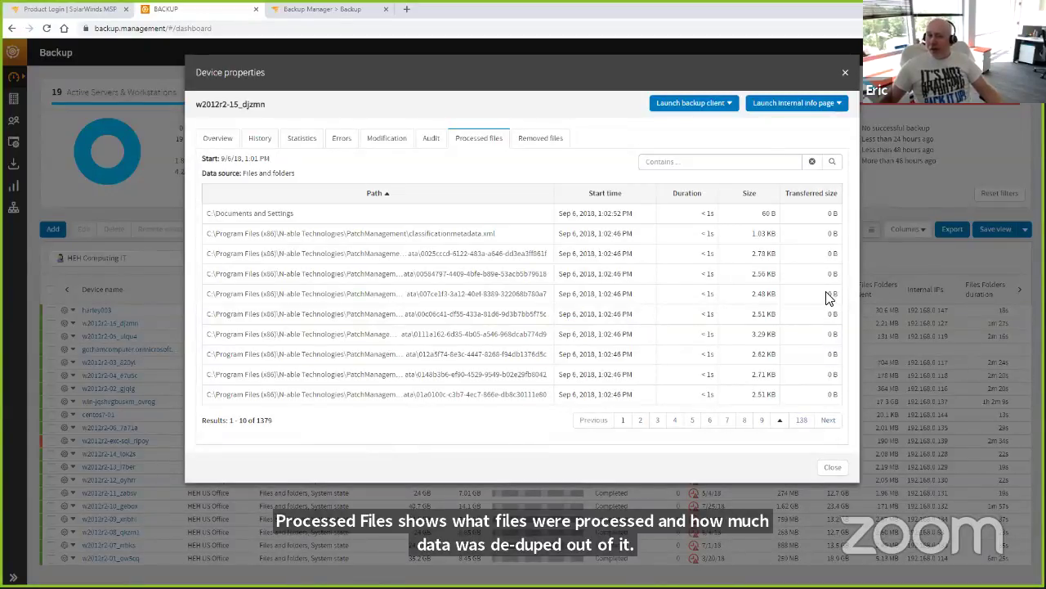
- Sort the processed files by Transferred size descending, putting INDEX.BTR (681 KB) first
left_click(822, 196)
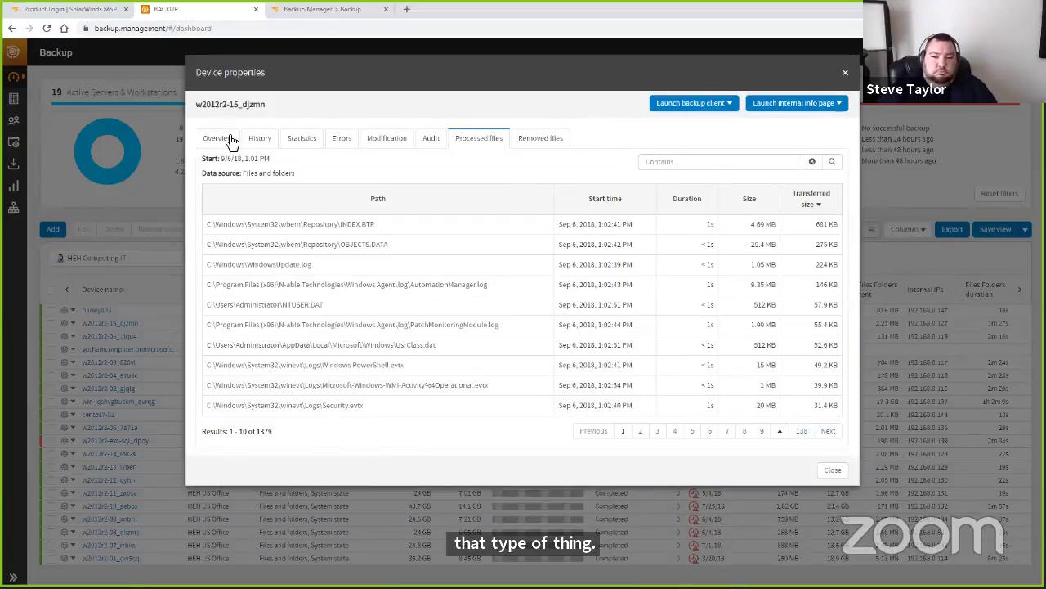
- Review w2012r2-15_djzmn's Statistics: General, Advanced information and per-data-source backup results
left_click(299, 141)
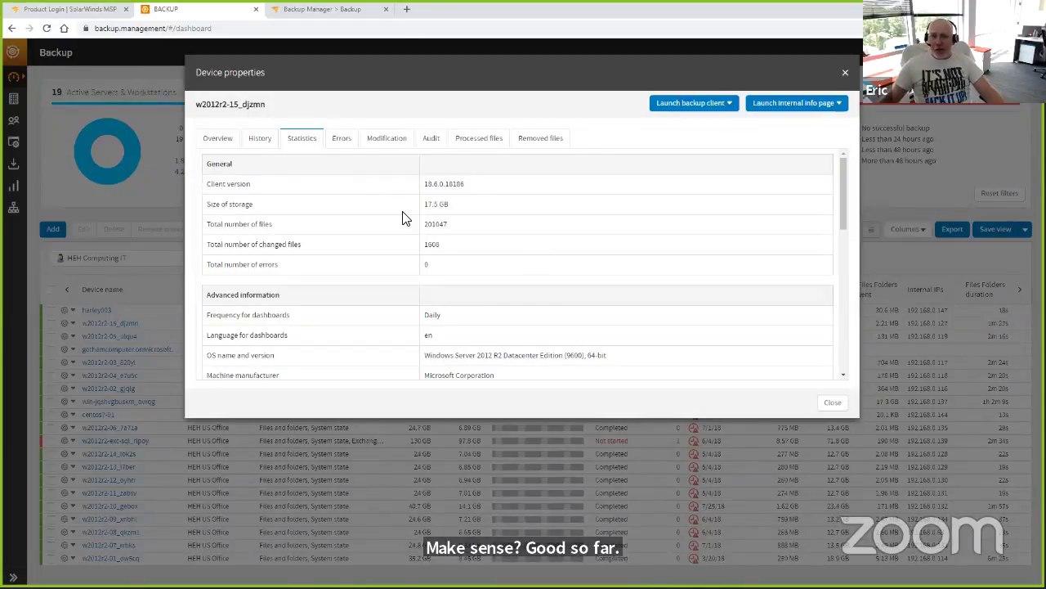
scroll(463, 353, "down", 2)
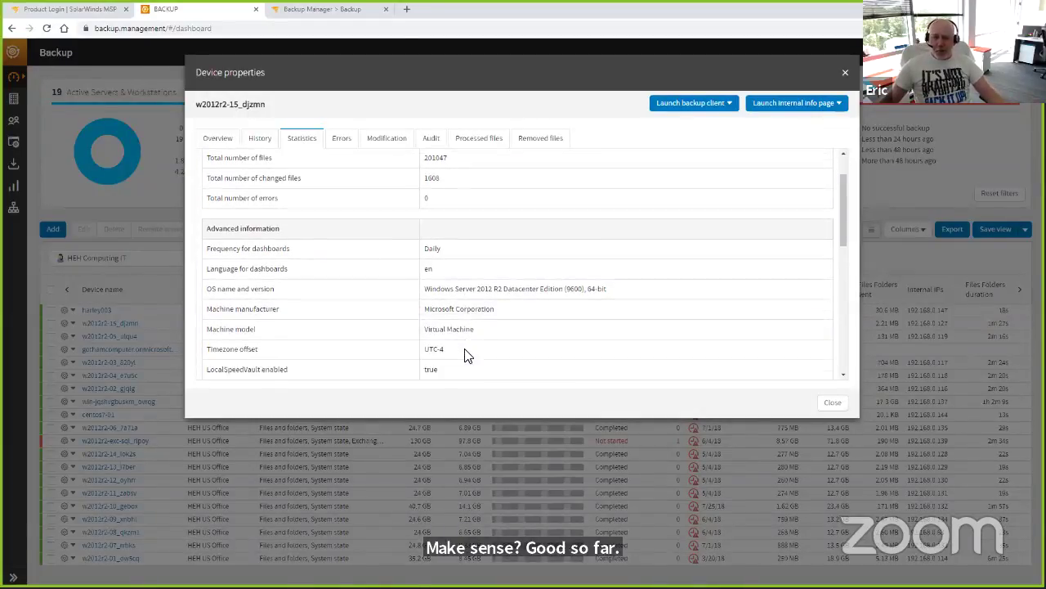
scroll(463, 353, "down", 1)
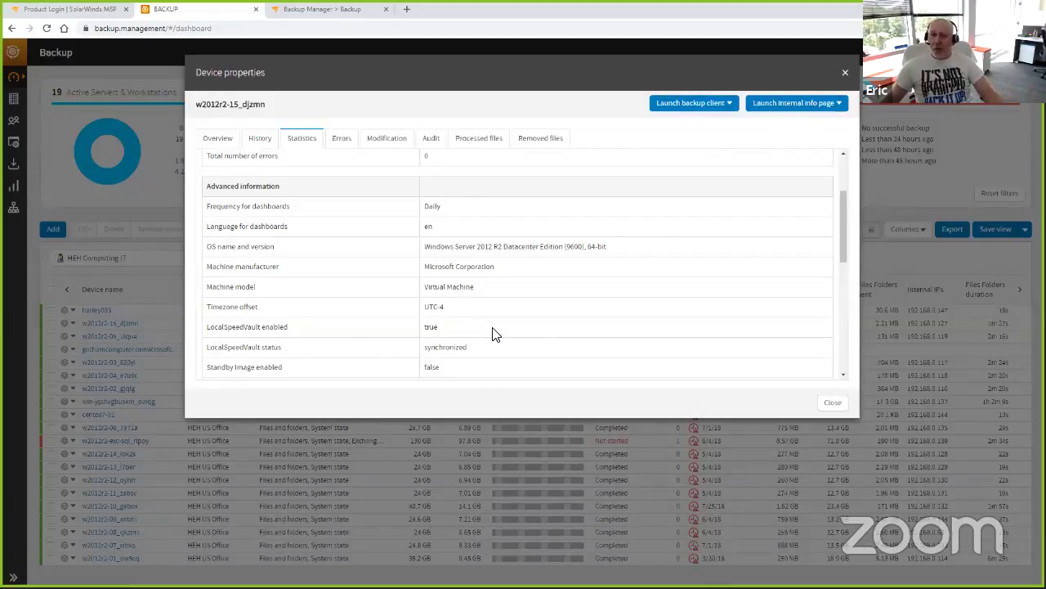
scroll(495, 330, "down", 3)
scroll(495, 329, "down", 6)
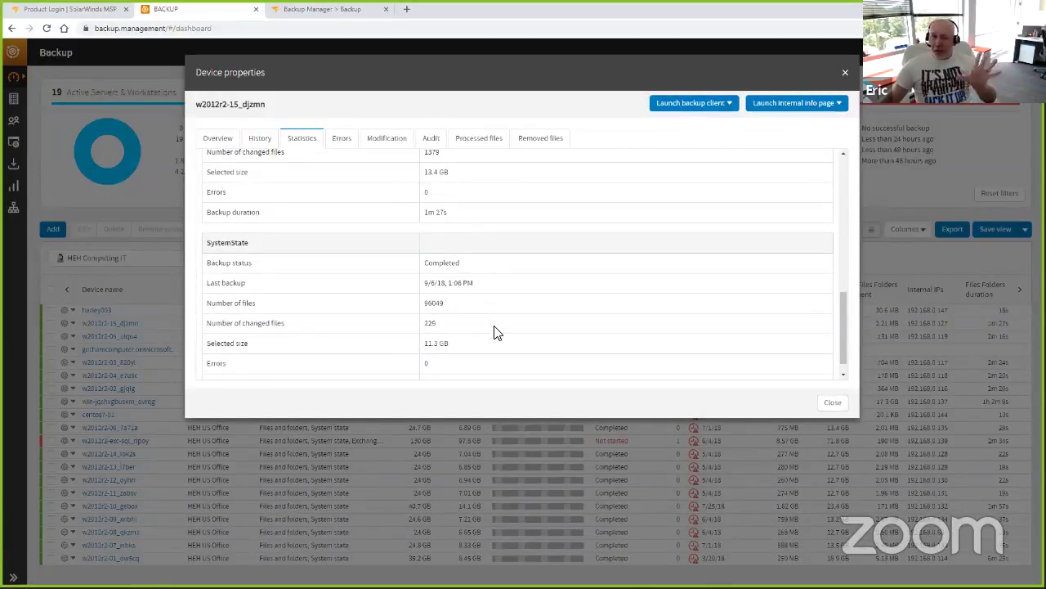
scroll(495, 332, "up", 8)
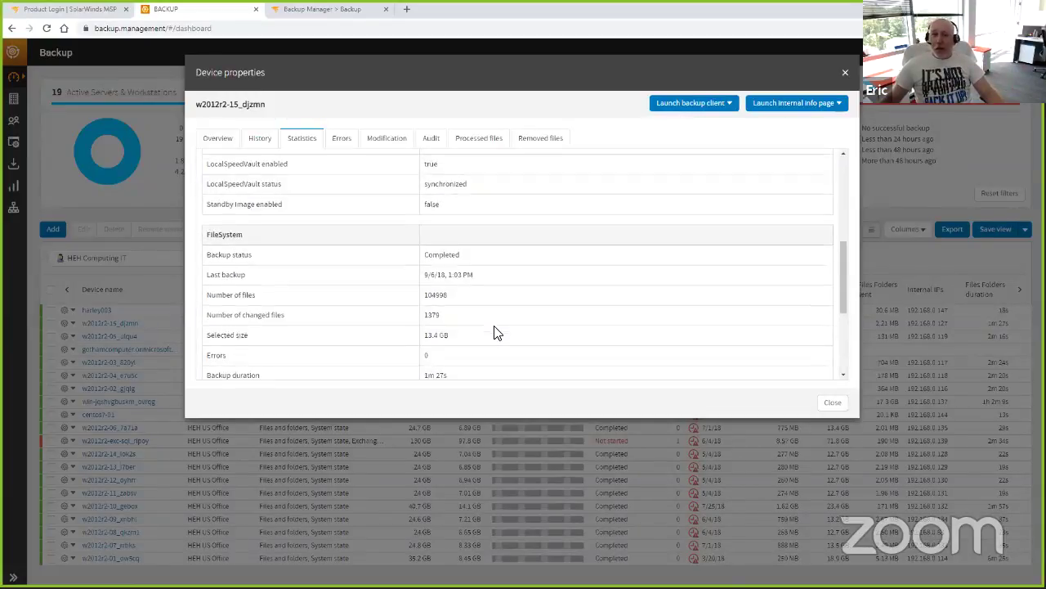
- Launch the W2012R2-15 internal info page, then return to the dashboard from the expired-token tab
left_click(711, 107)
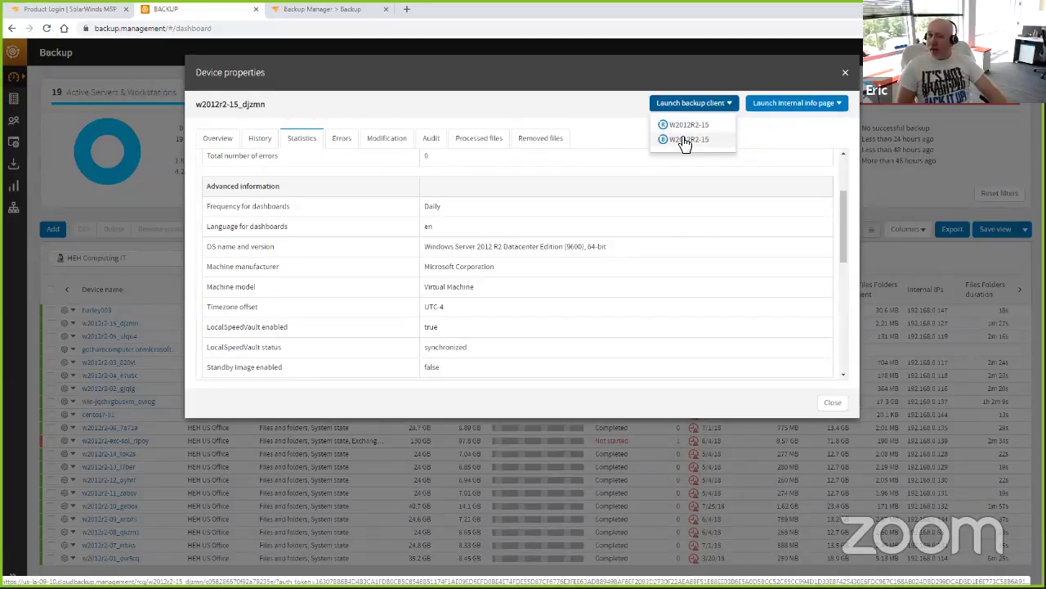
left_click(840, 107)
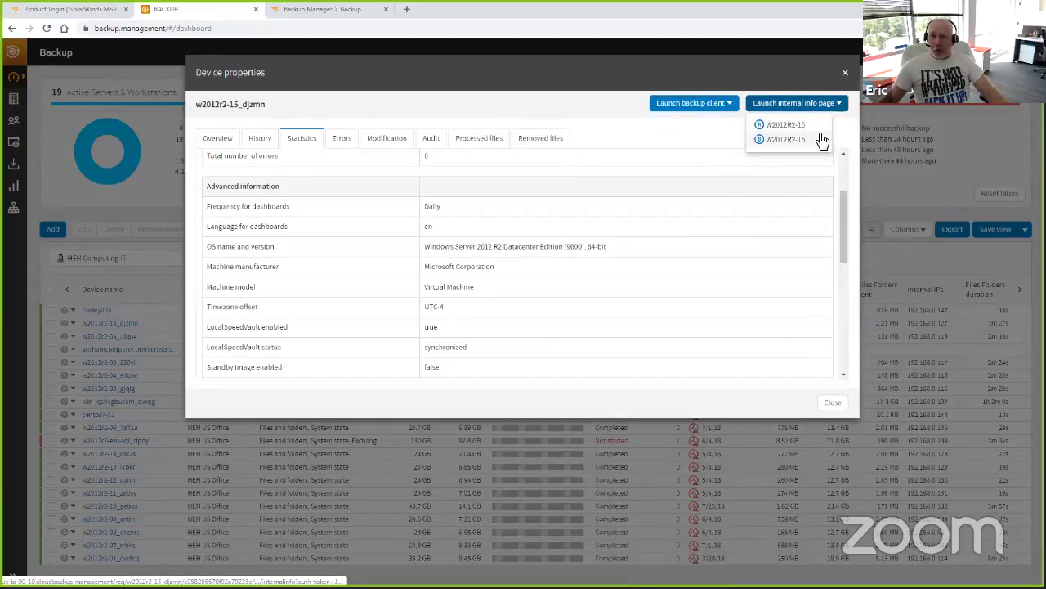
left_click(785, 139)
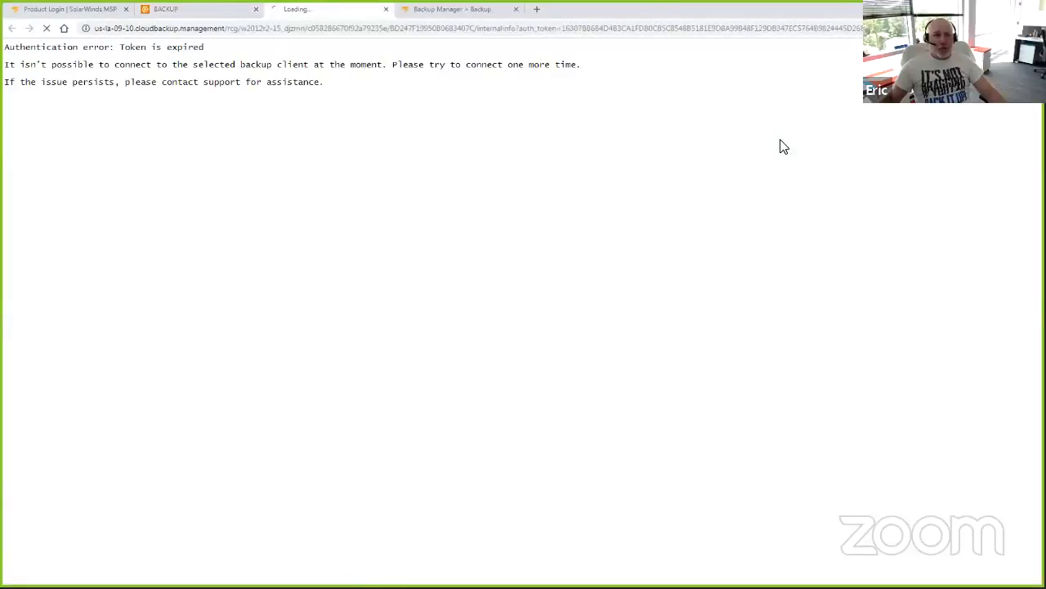
left_click(213, 12)
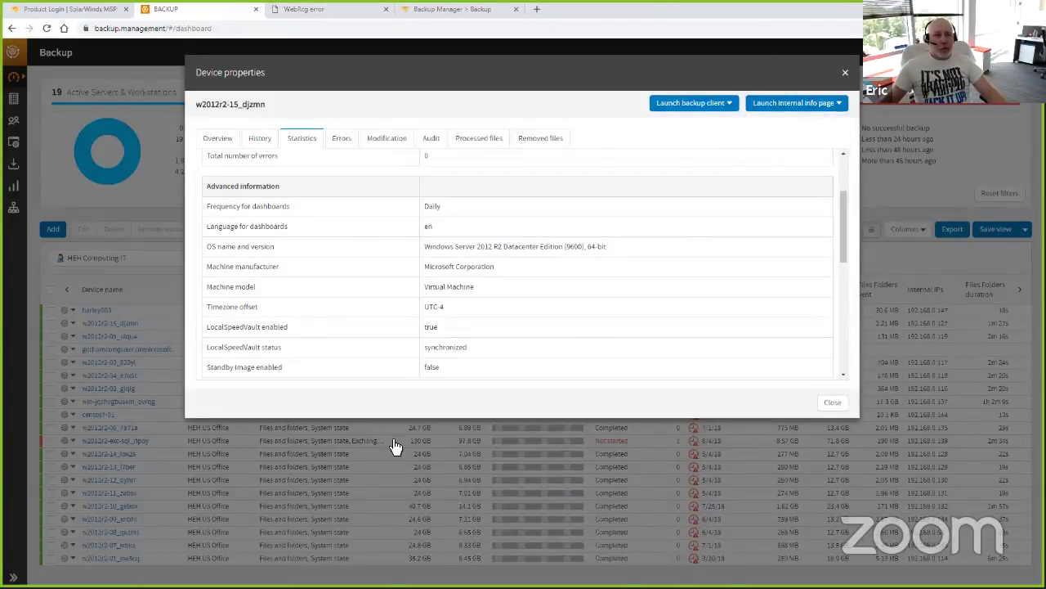
- Reopen w2012r2-15_djzmn's properties and launch its W2012R2-15 internal info page again
left_click(160, 324)
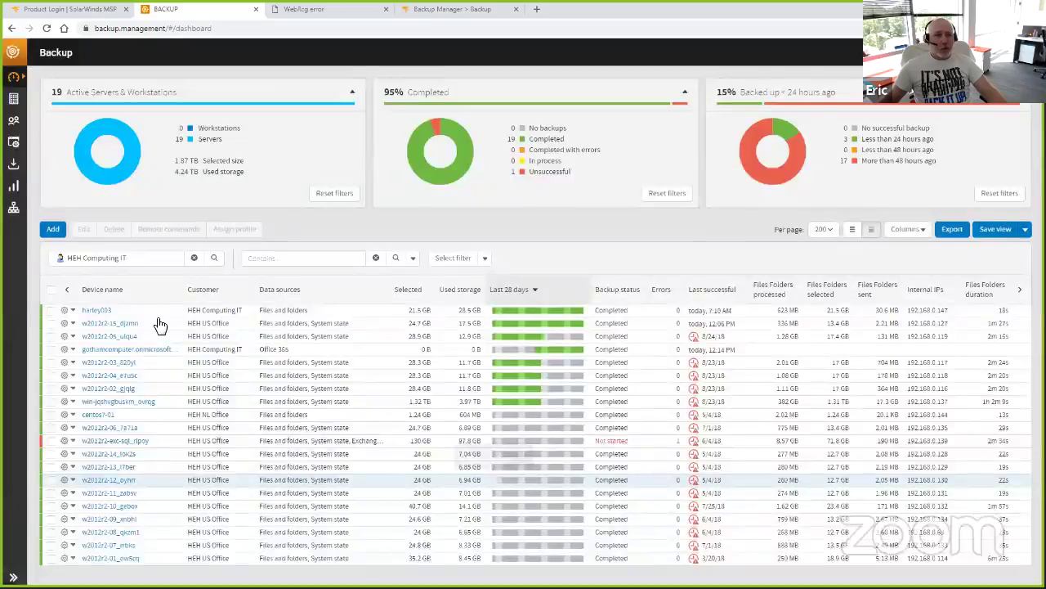
left_click(538, 318)
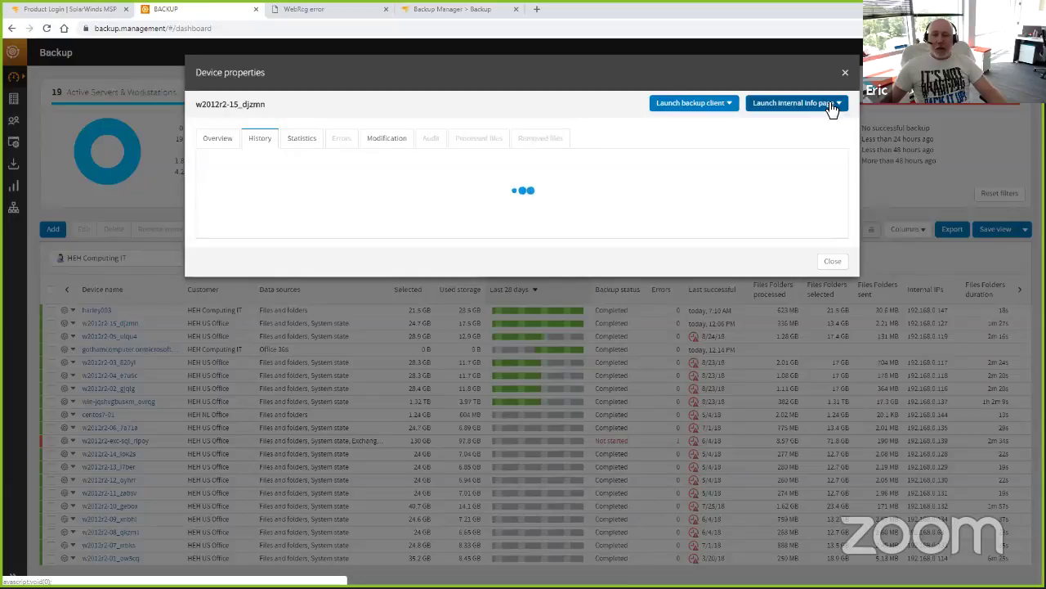
left_click(830, 110)
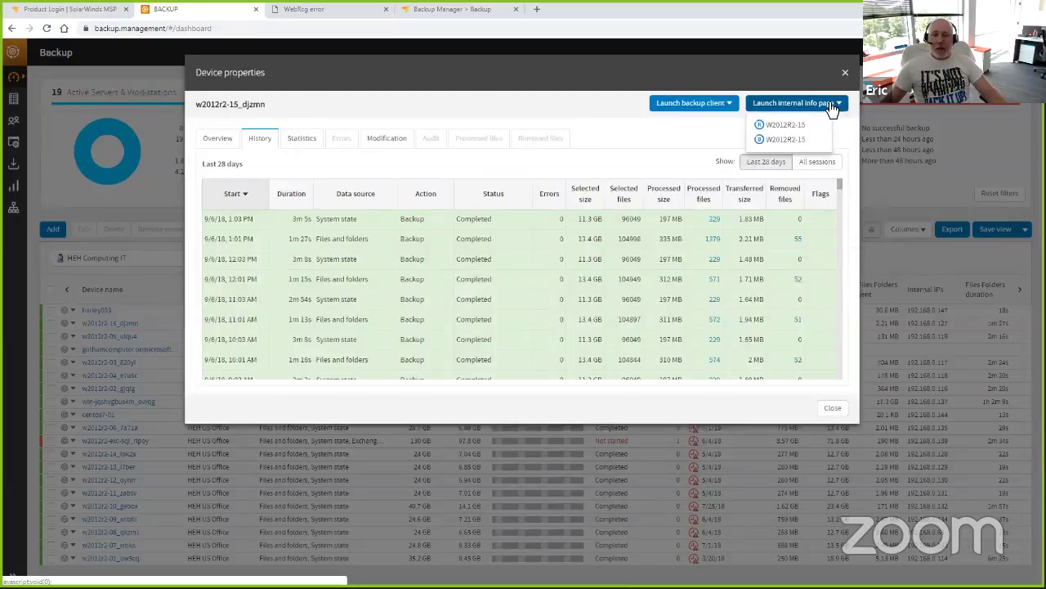
left_click(781, 139)
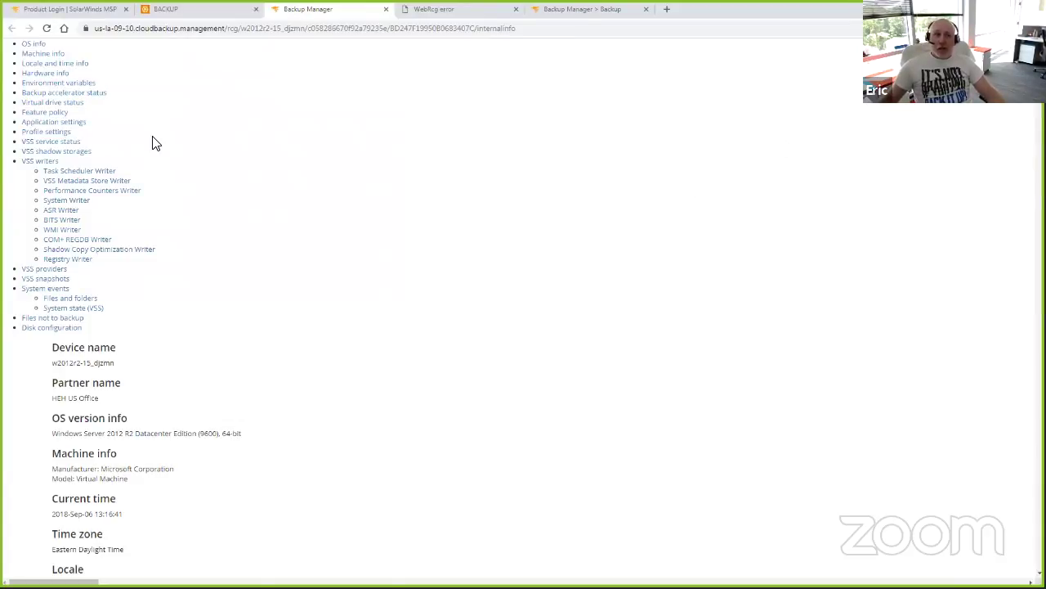
scroll(269, 381, "down", 1)
scroll(115, 362, "down", 2)
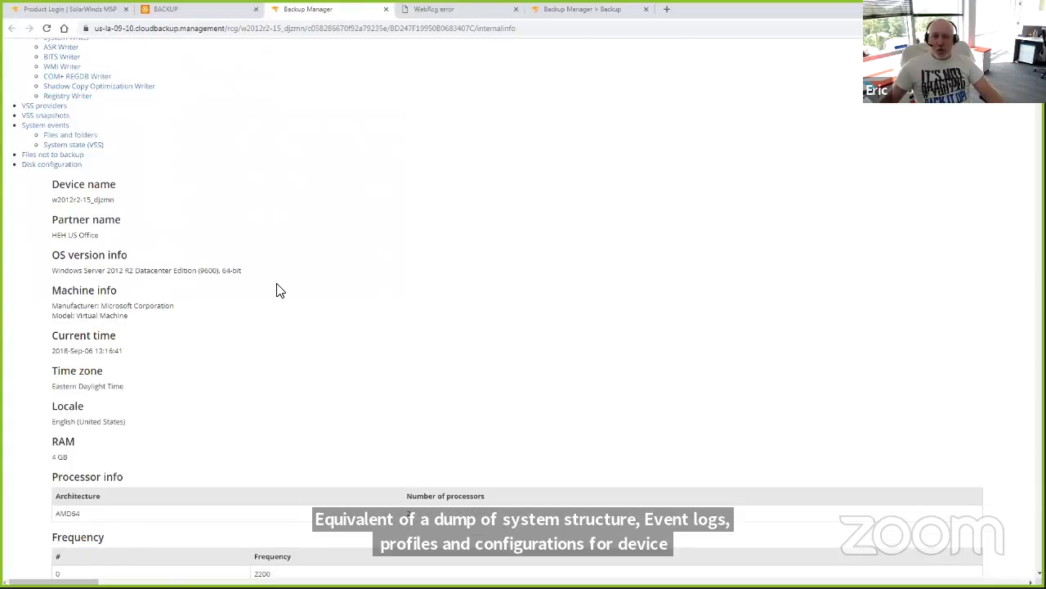
scroll(278, 294, "down", 4)
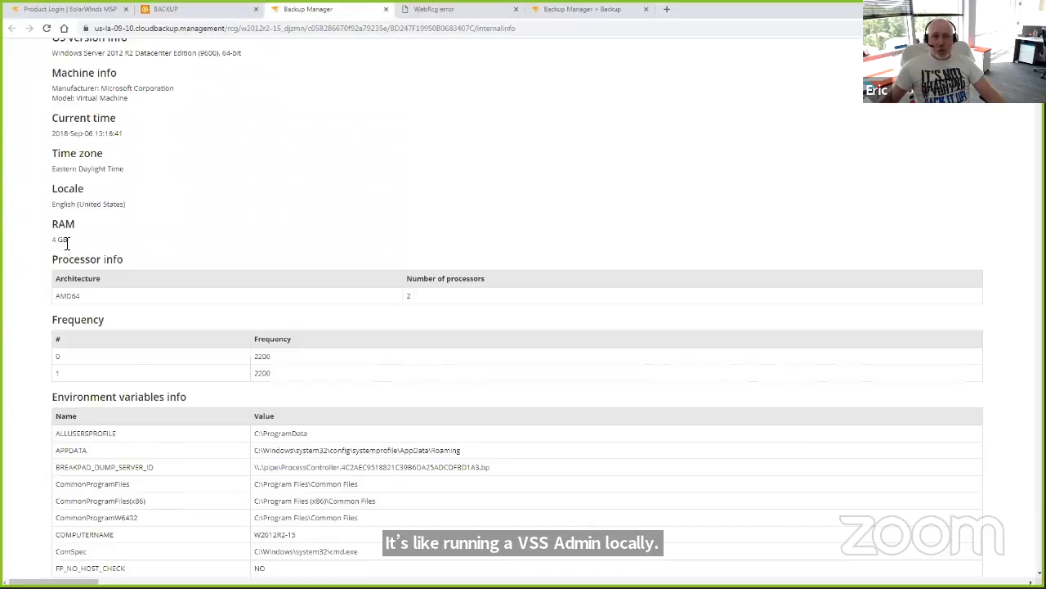
scroll(121, 262, "down", 4)
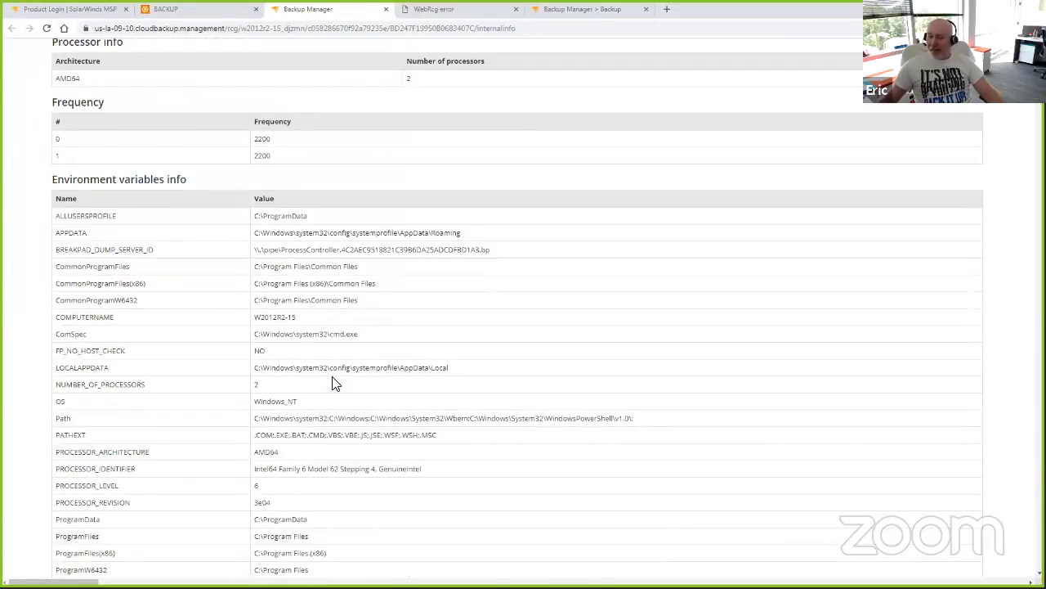
scroll(333, 383, "down", 2)
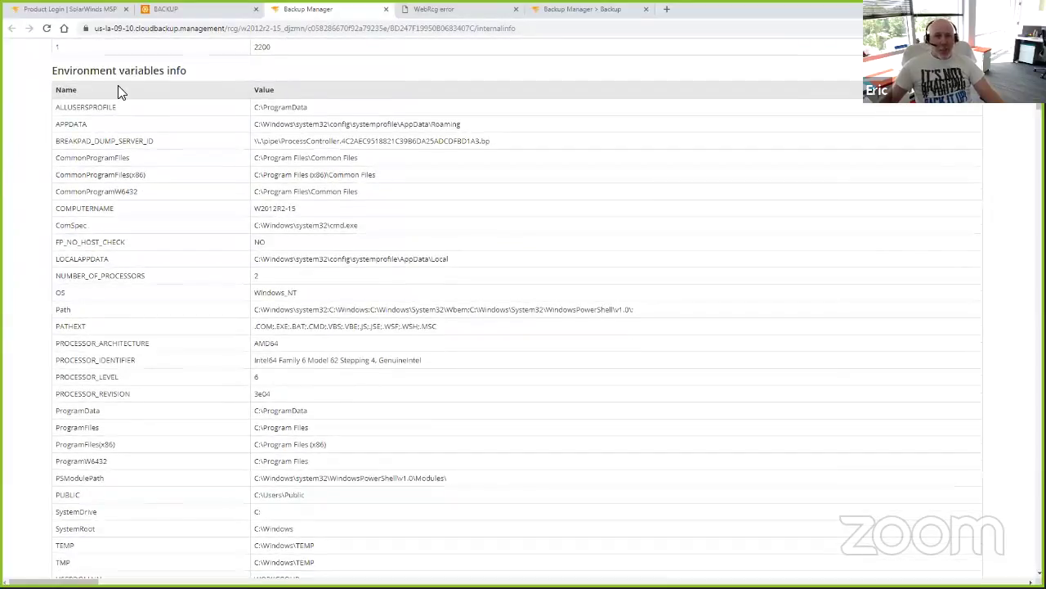
scroll(458, 325, "down", 6)
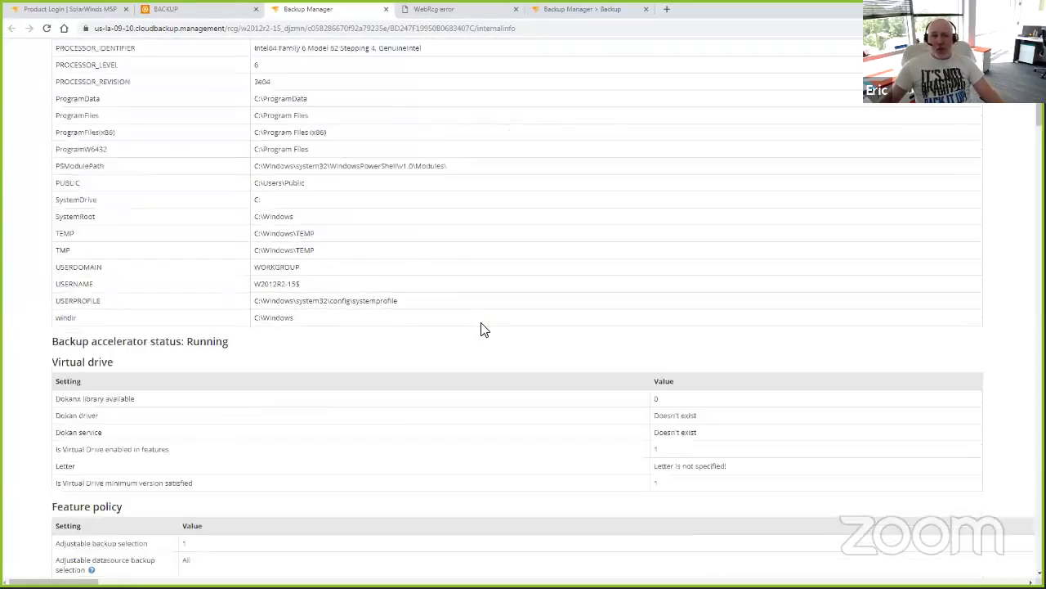
scroll(483, 329, "down", 10)
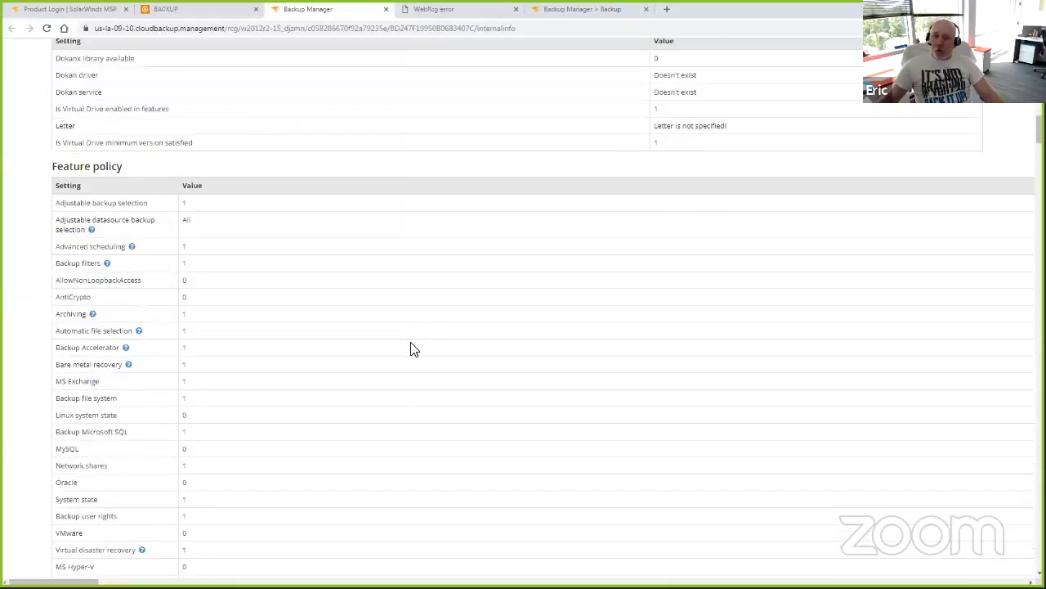
scroll(411, 347, "up", 20)
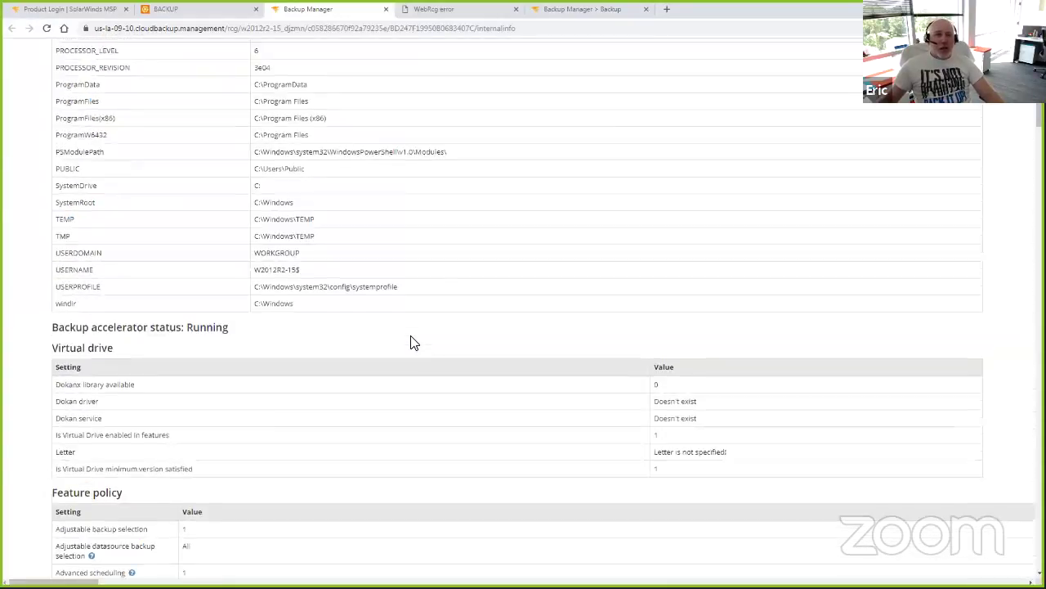
scroll(411, 341, "up", 6)
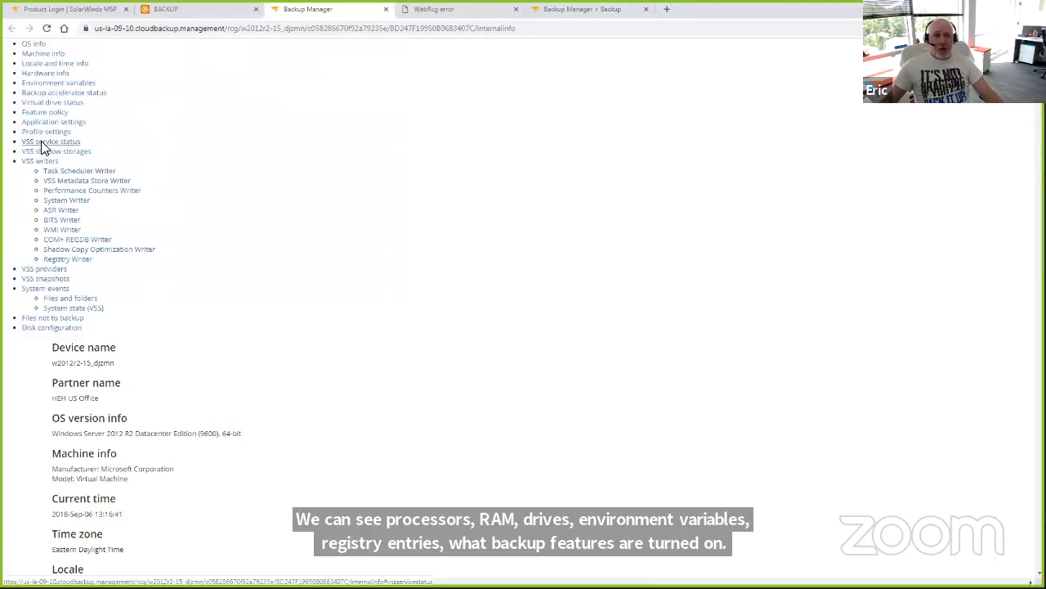
- Jump to VSS service status and scroll through the VSS writers down to VSS providers info
left_click(45, 143)
scroll(360, 186, "up", 1)
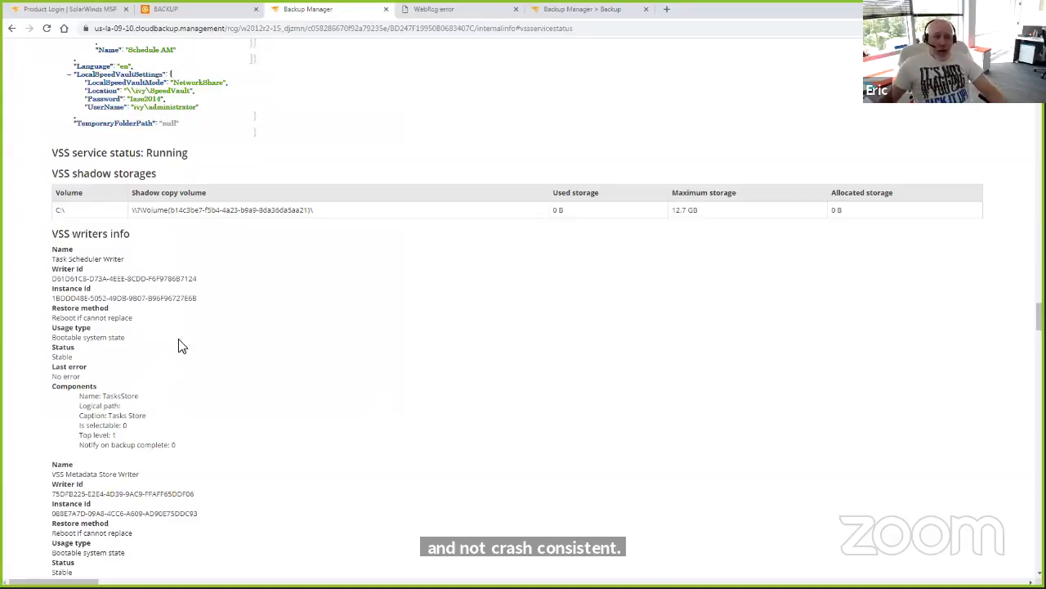
scroll(196, 292, "down", 1)
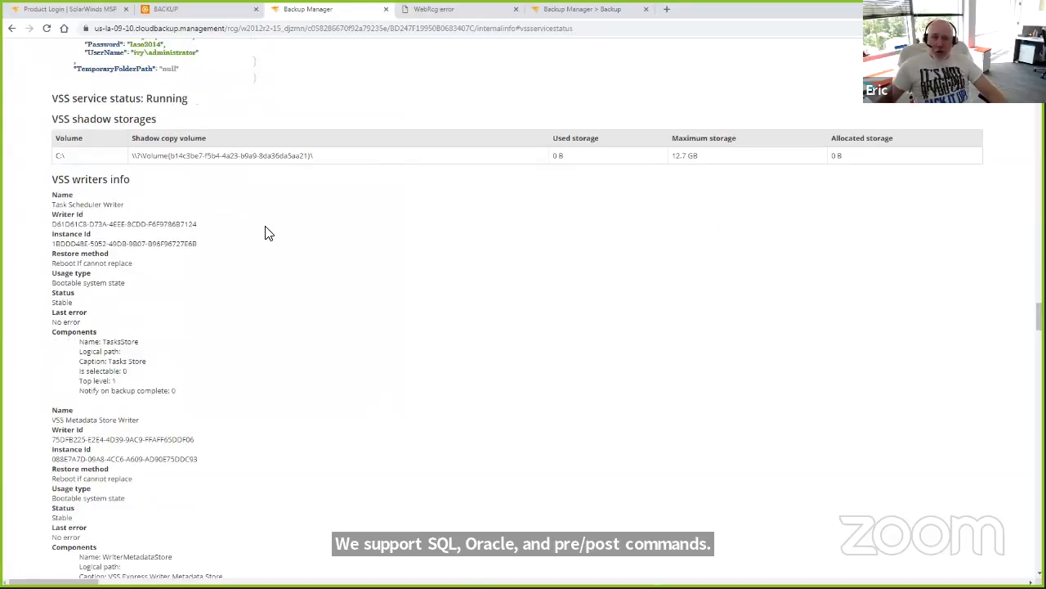
scroll(129, 285, "down", 5)
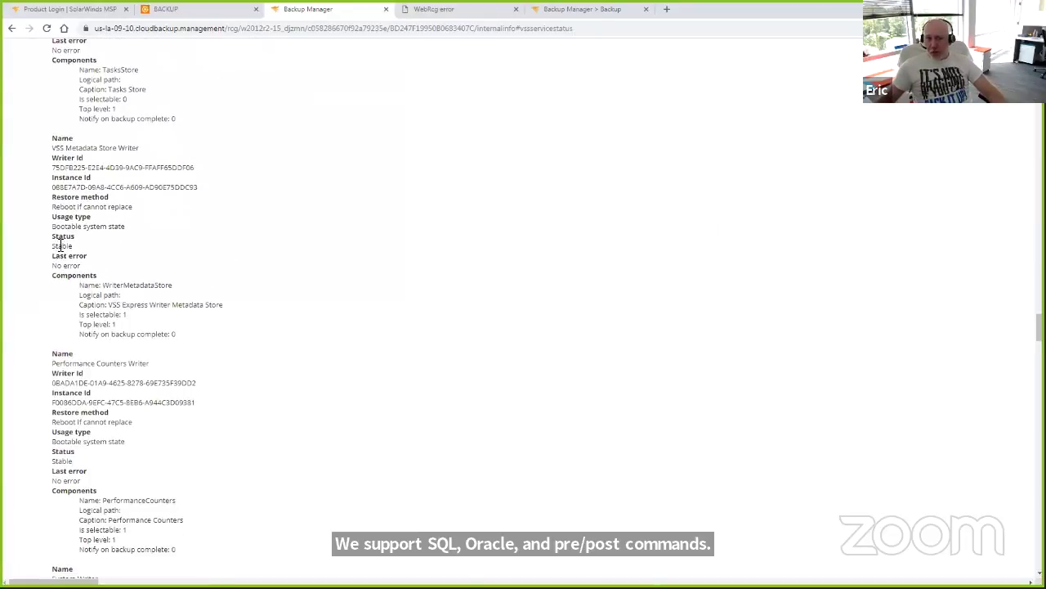
scroll(155, 313, "down", 15)
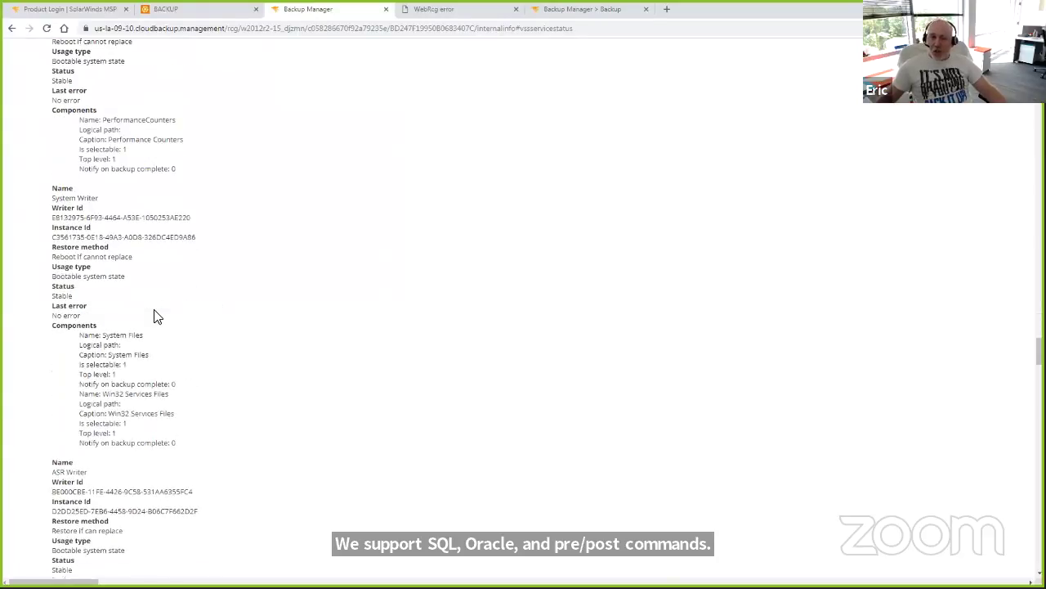
scroll(334, 365, "down", 15)
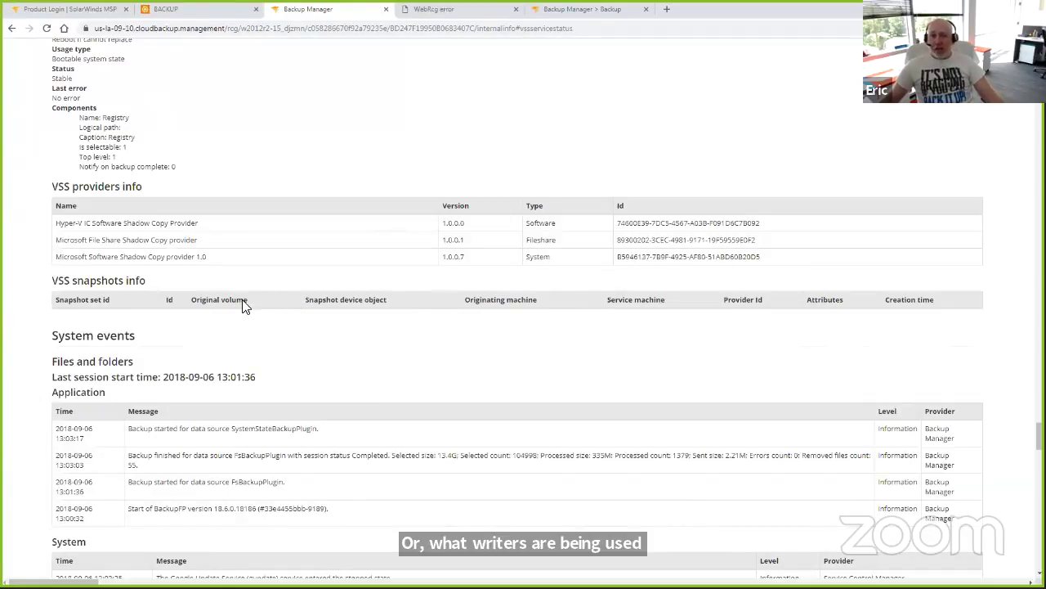
scroll(420, 489, "down", 1)
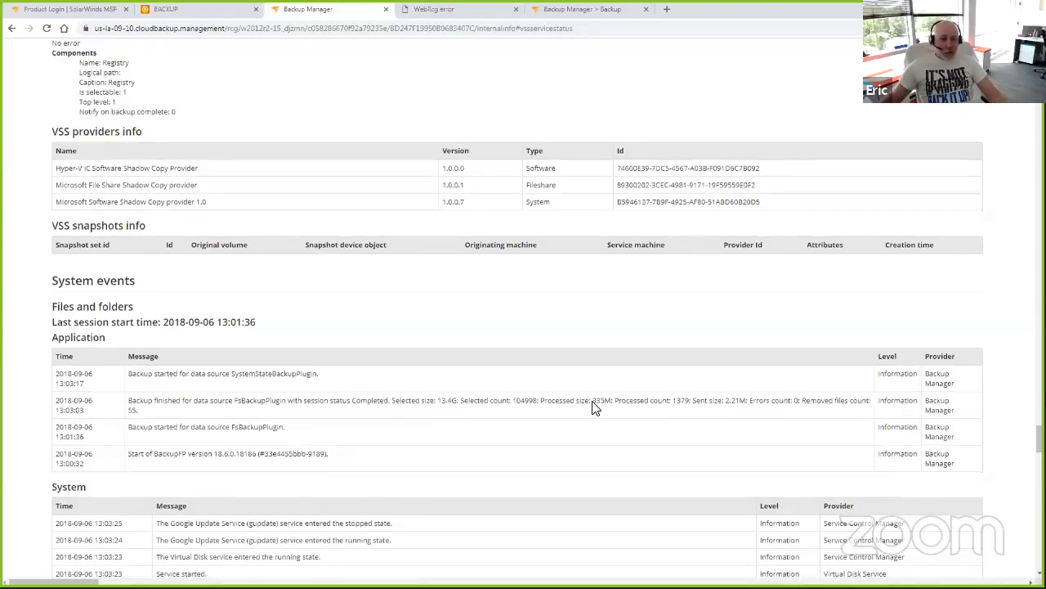
scroll(595, 407, "down", 1)
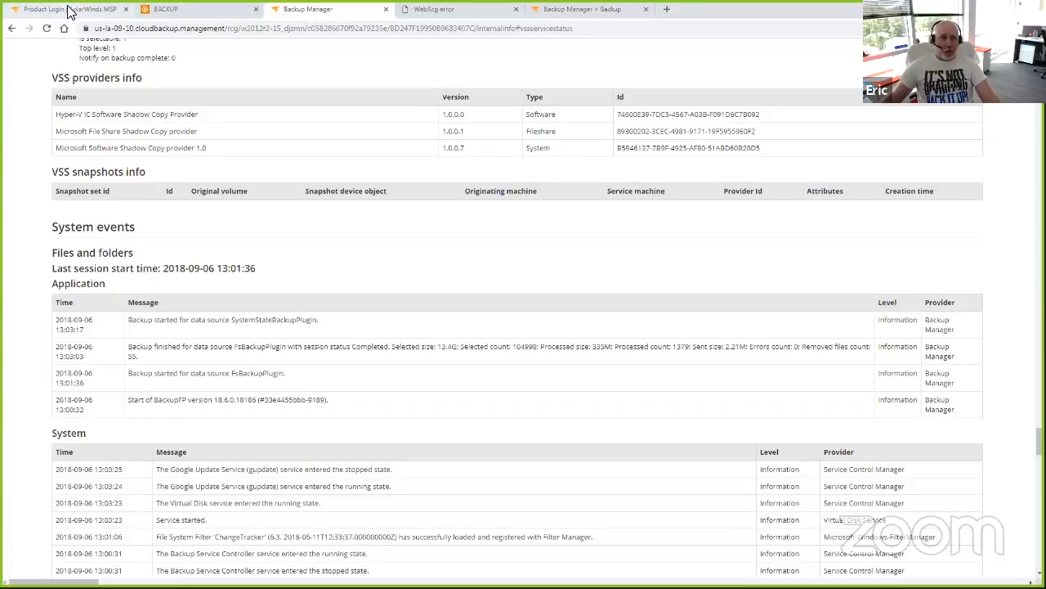
- Return to the BACKUP dashboard showing w2012r2-15_djzmn's 28-day session history
left_click(165, 9)
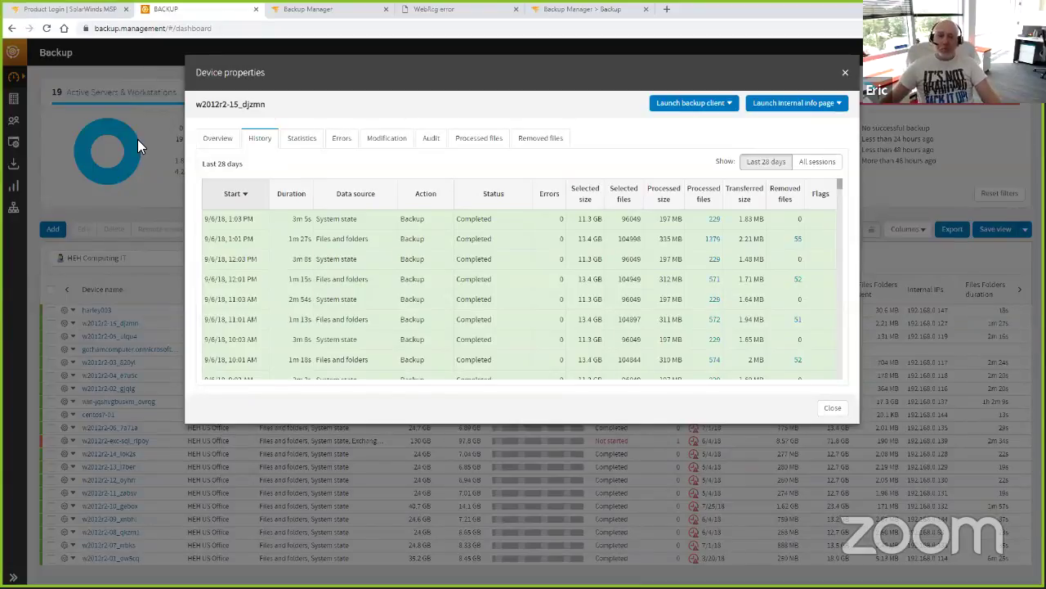
- Dismiss the device properties and scroll the device table right to the Storage status and PM Notes columns
left_click(913, 363)
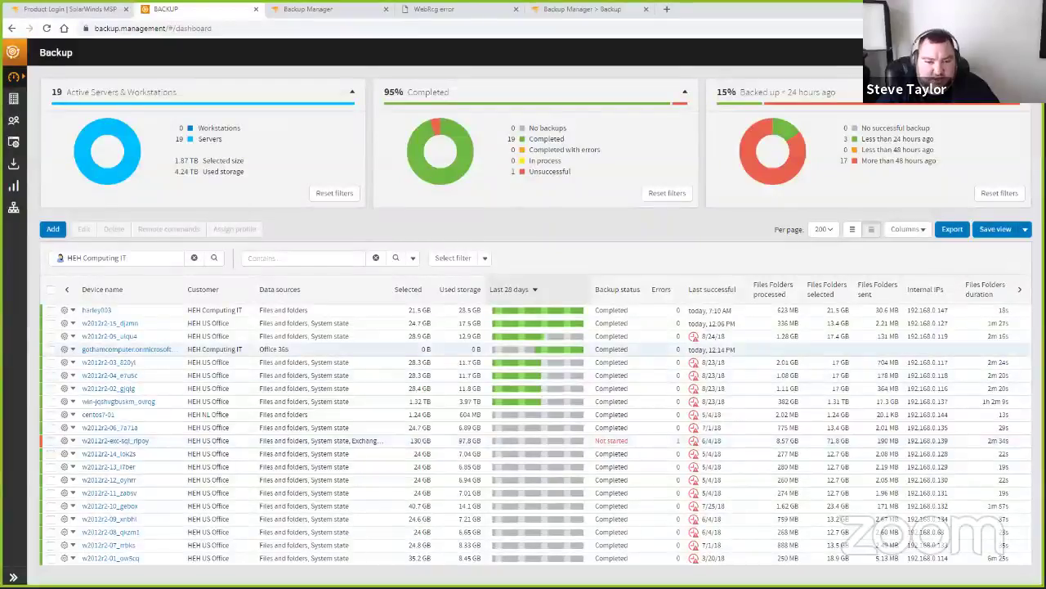
left_click(1019, 291)
left_click(1020, 291)
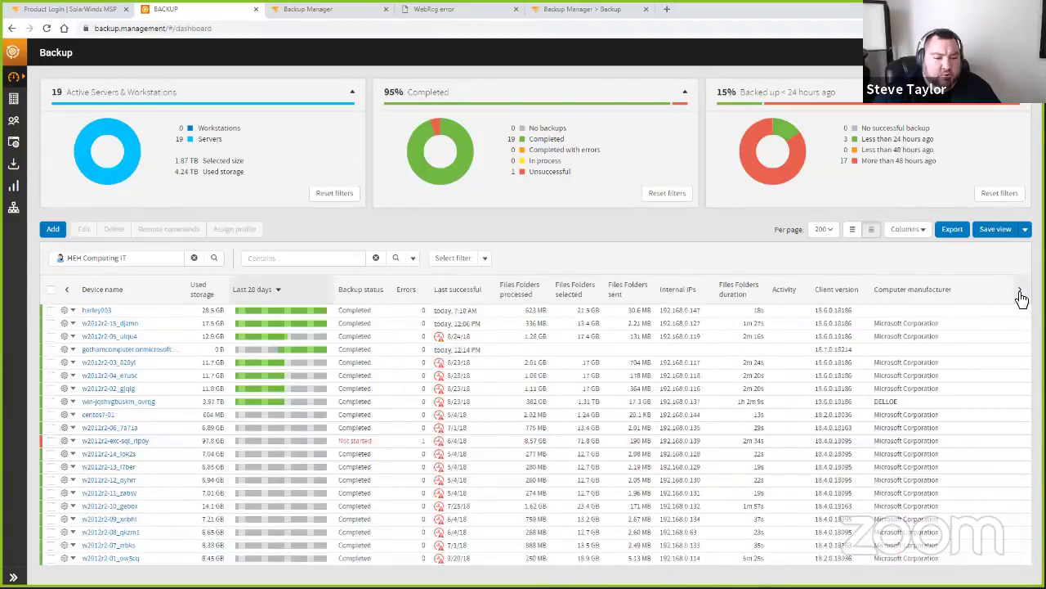
left_click(1020, 292)
left_click(1019, 292)
left_click(1020, 292)
left_click(1019, 292)
left_click(1020, 290)
left_click(1020, 290)
left_click(1019, 290)
left_click(1019, 290)
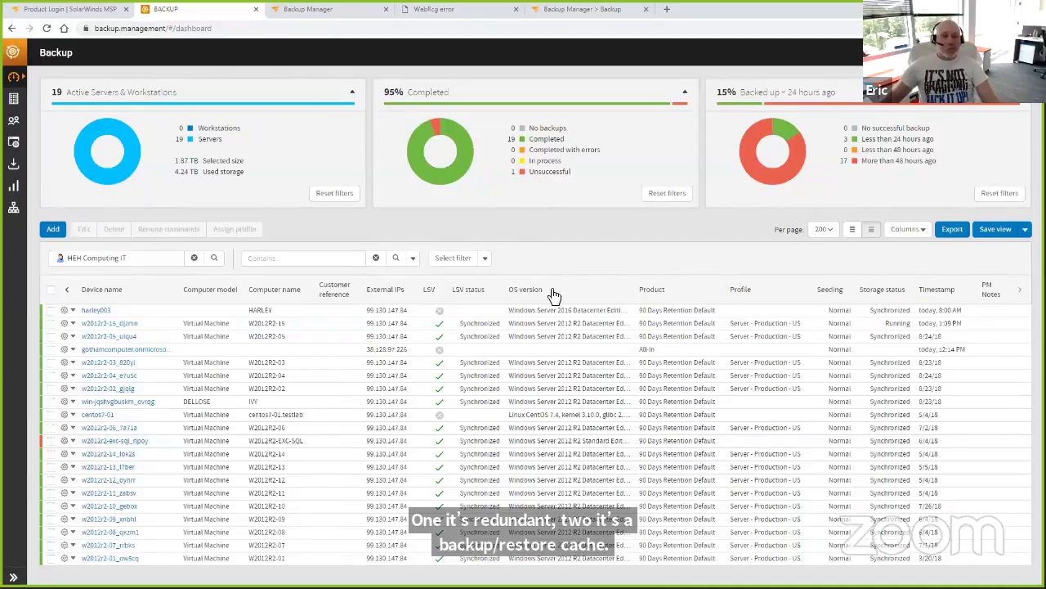
- Search the column list for 'storage' and tick the Storage location column
left_click(907, 229)
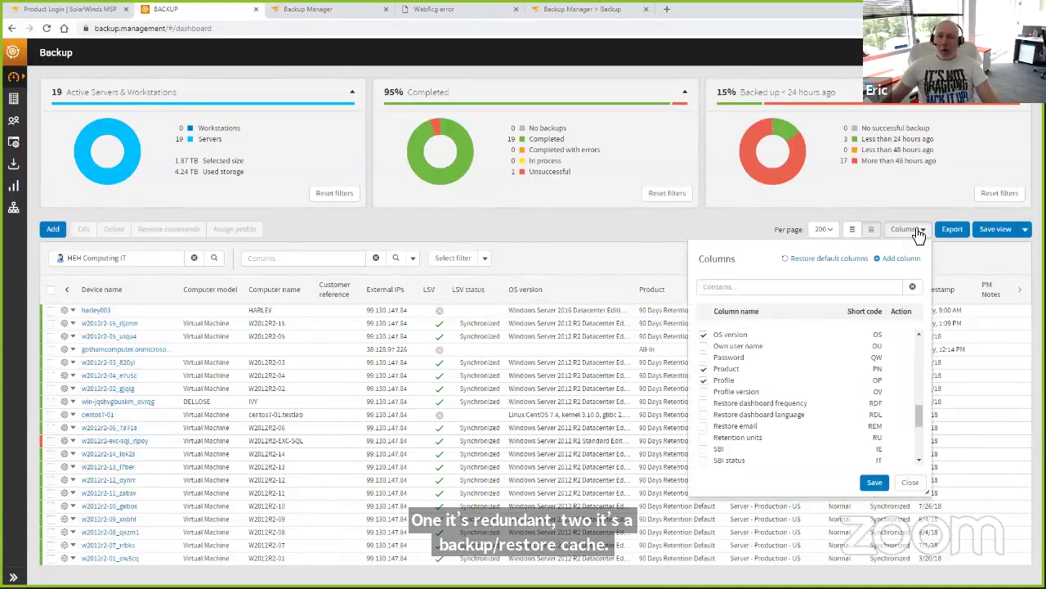
left_click(732, 287)
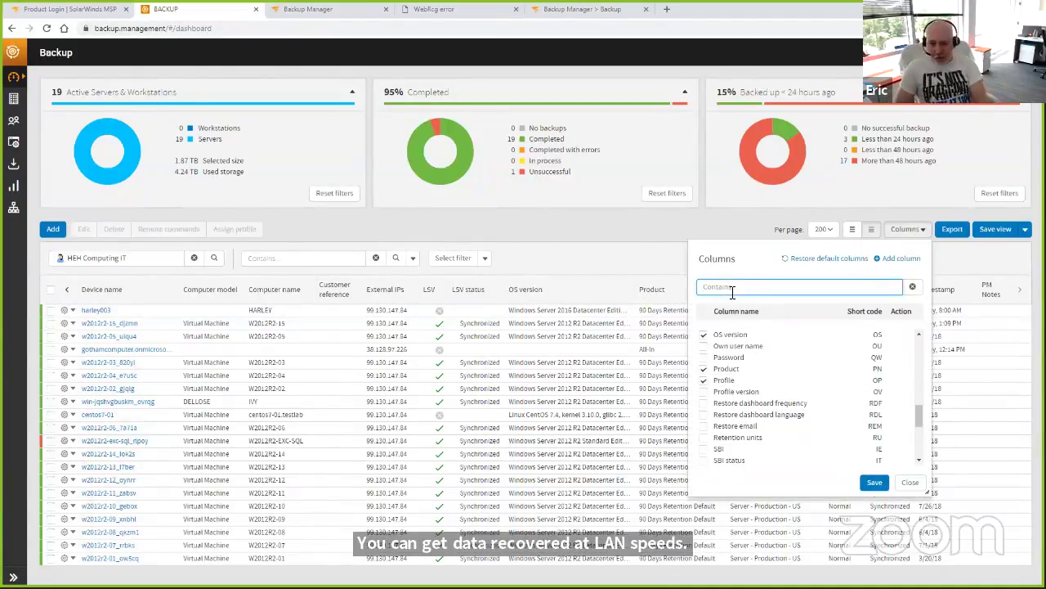
type("s")
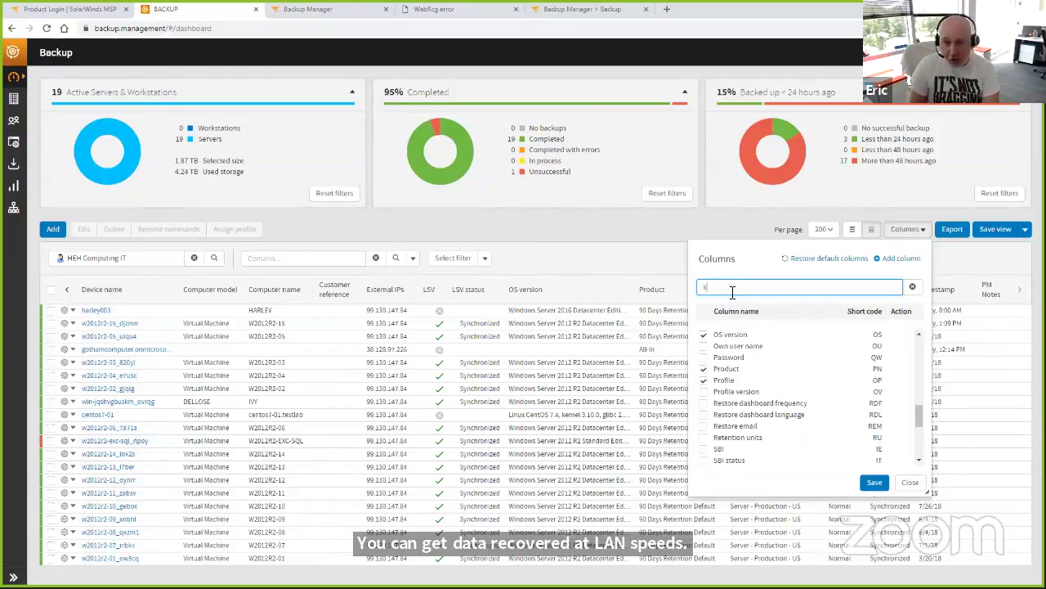
type("torag")
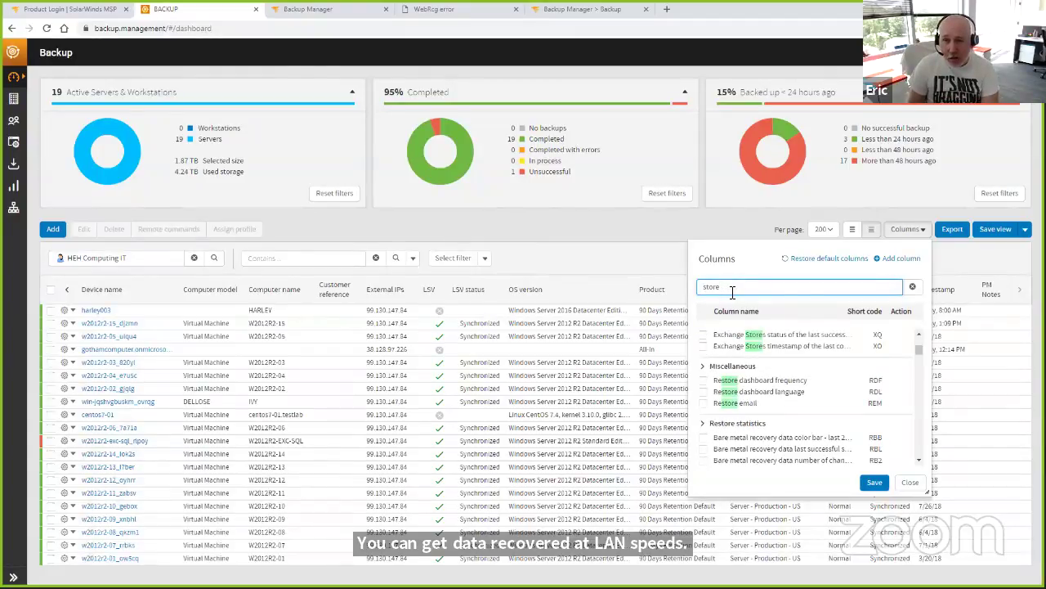
type("e")
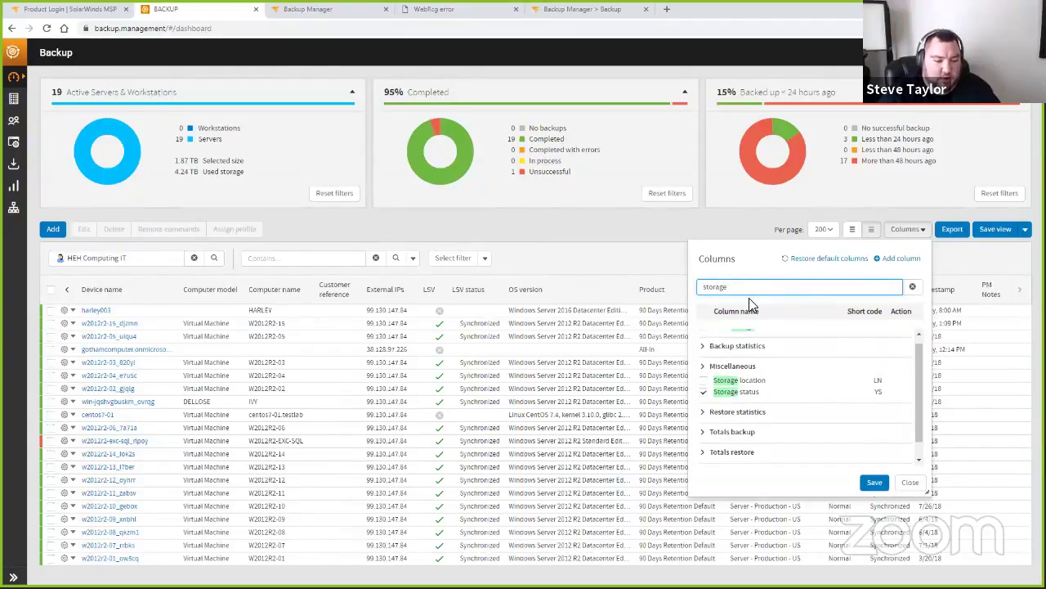
left_click(704, 381)
left_click(871, 484)
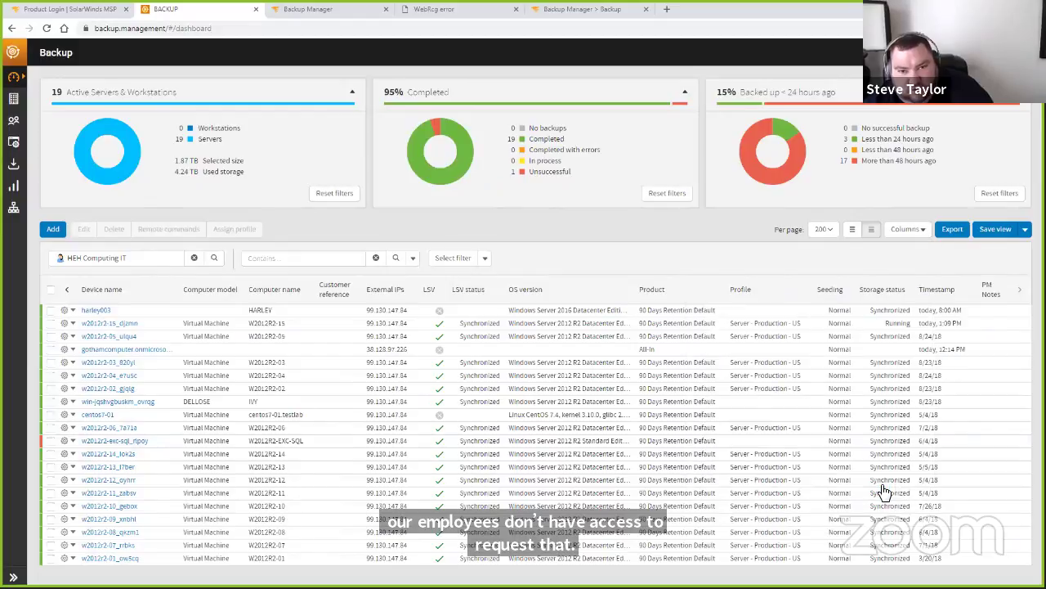
- Save the column selection so the device table reloads with the storage columns
left_click(875, 484)
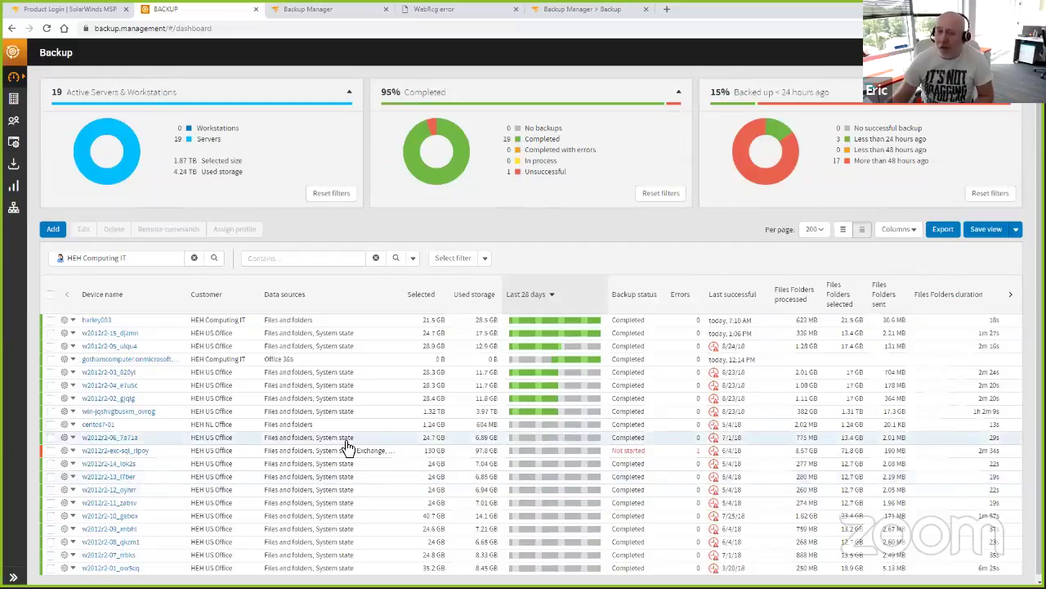
- Bring up w2012r2-02_gjqlg's properties from its 28-day bar and view its Modification details
mouse_move(540, 403)
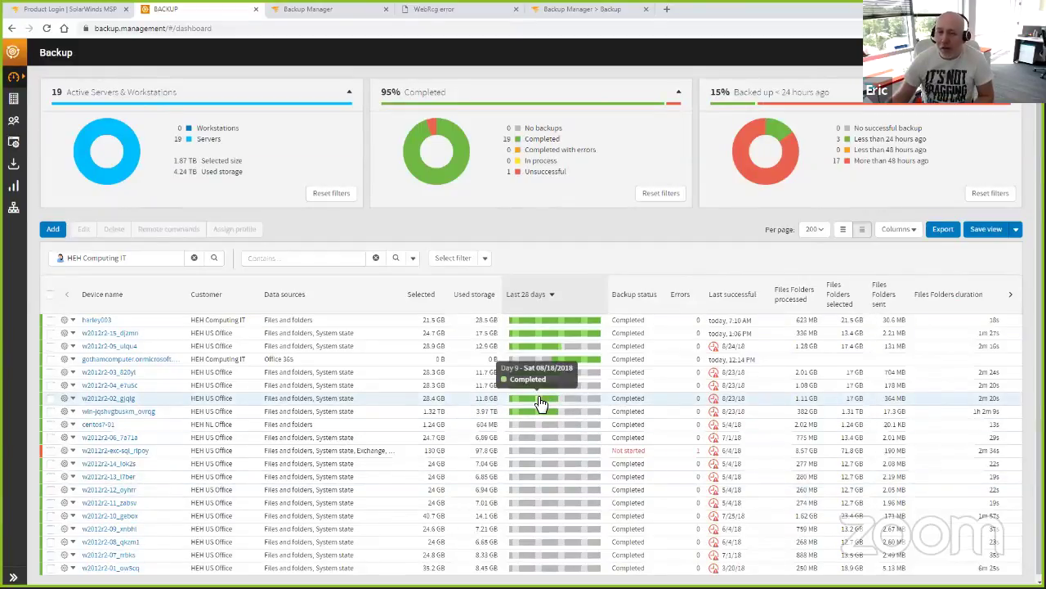
left_click(537, 401)
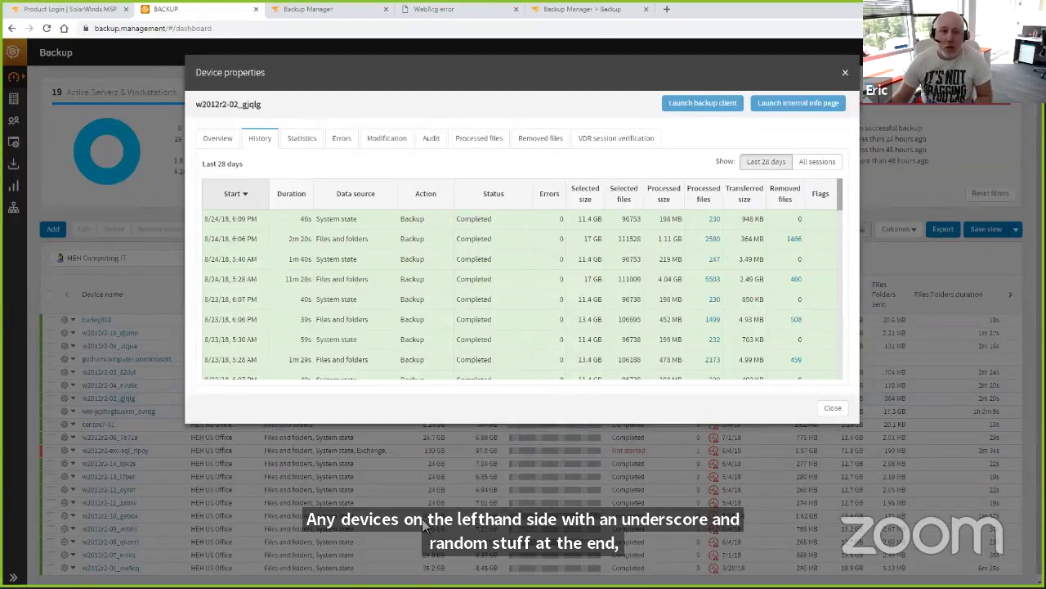
left_click(387, 139)
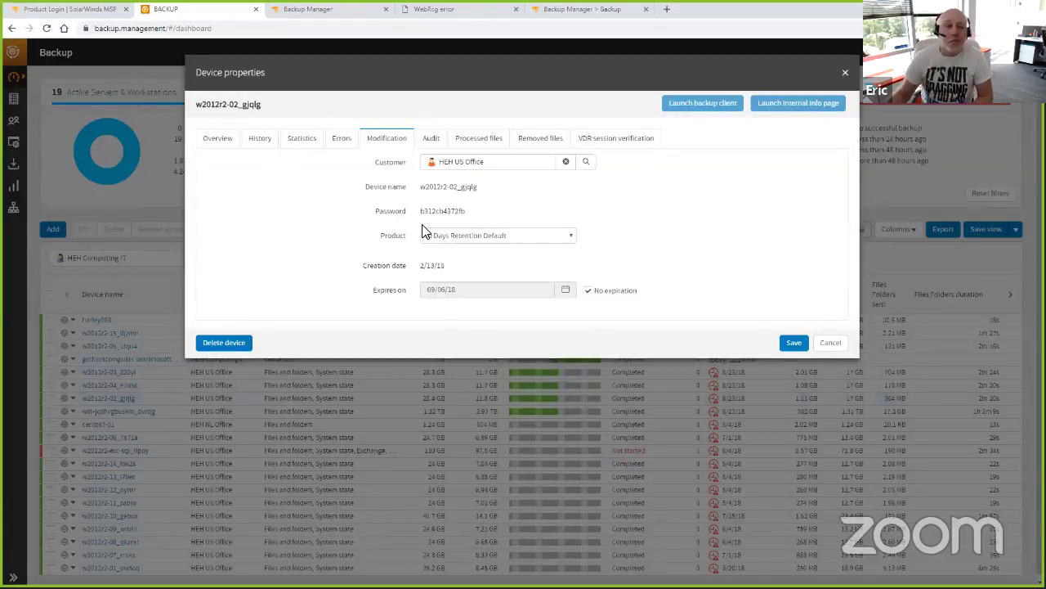
- Dismiss the properties and scroll the table right until Storage location shows United States and The Netherlands
left_click(896, 105)
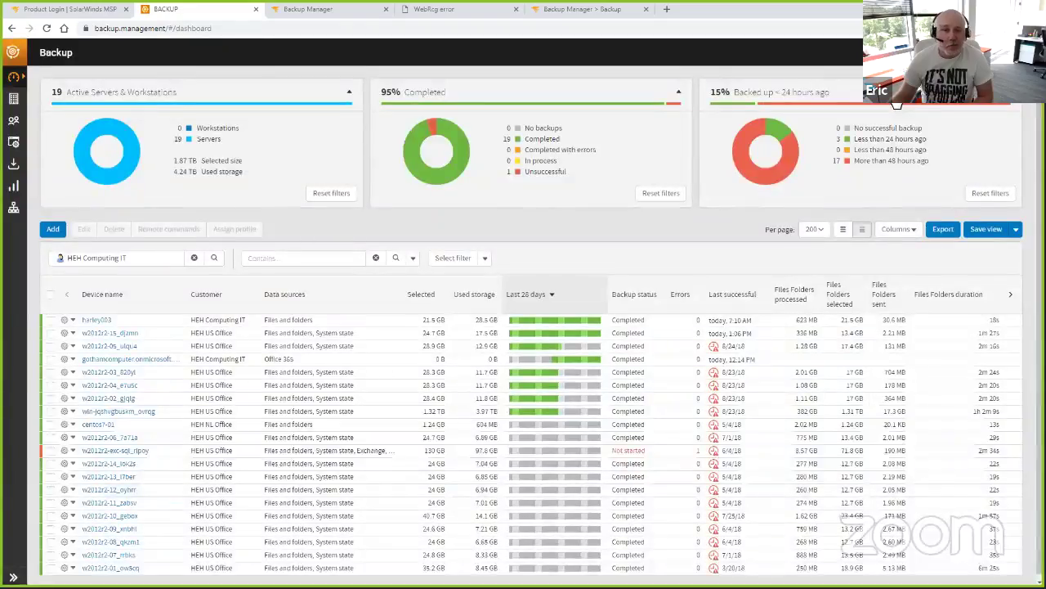
left_click(1013, 297)
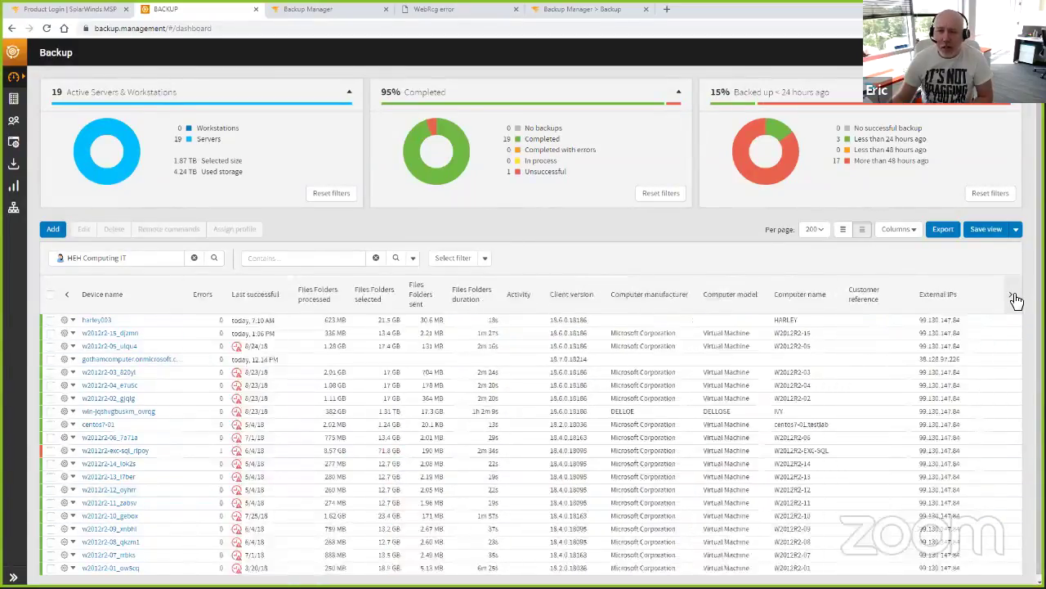
left_click(1015, 297)
left_click(1018, 298)
left_click(1018, 298)
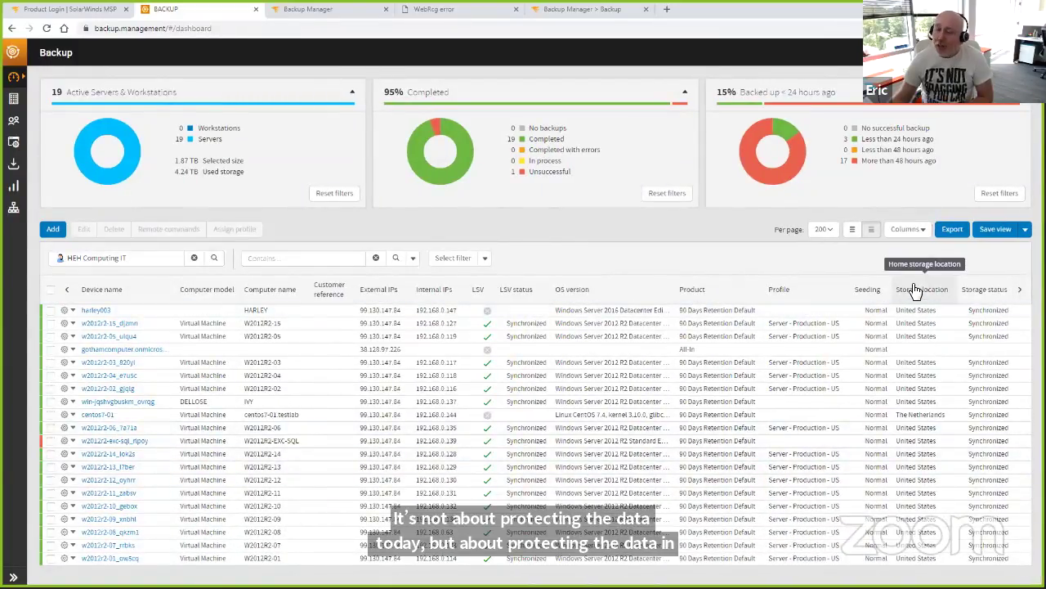
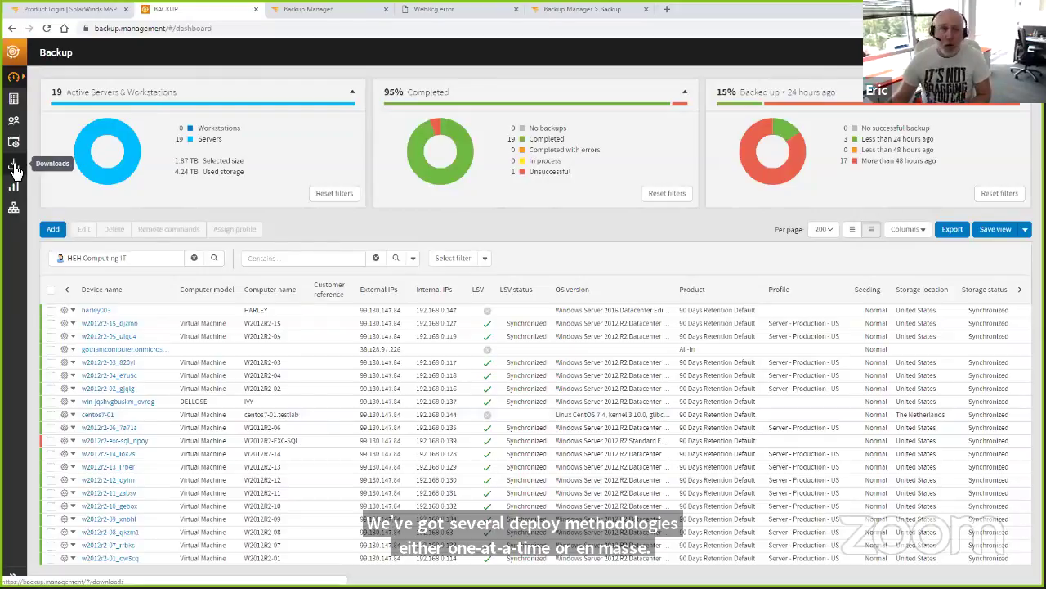
- Open the Downloads page to list the Backup Manager and Bare Metal Recovery installers
left_click(14, 169)
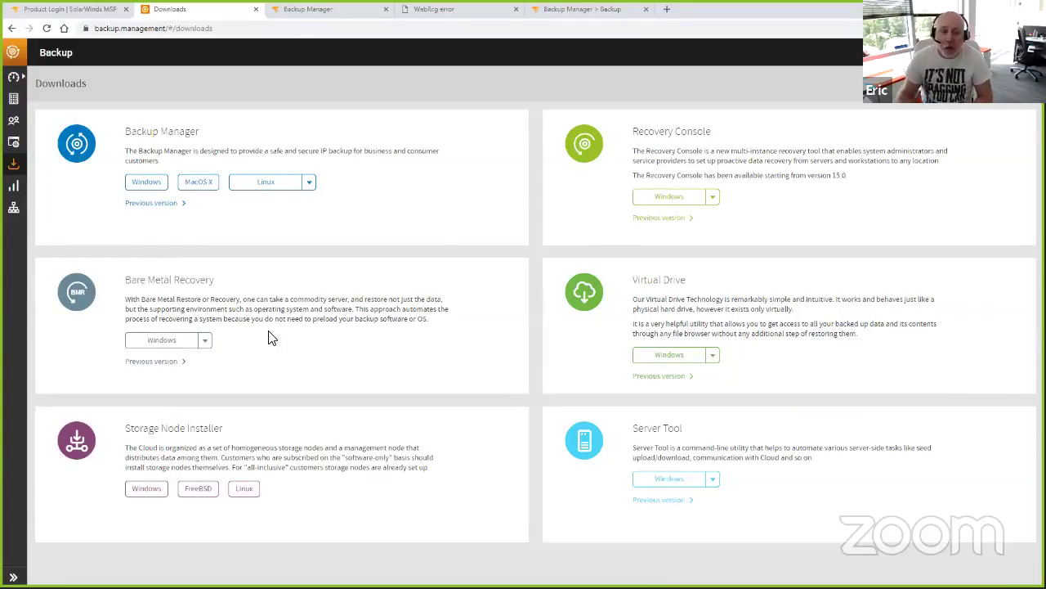
- Show the EXE and ISO download options for Bare Metal Recovery for Windows
left_click(206, 340)
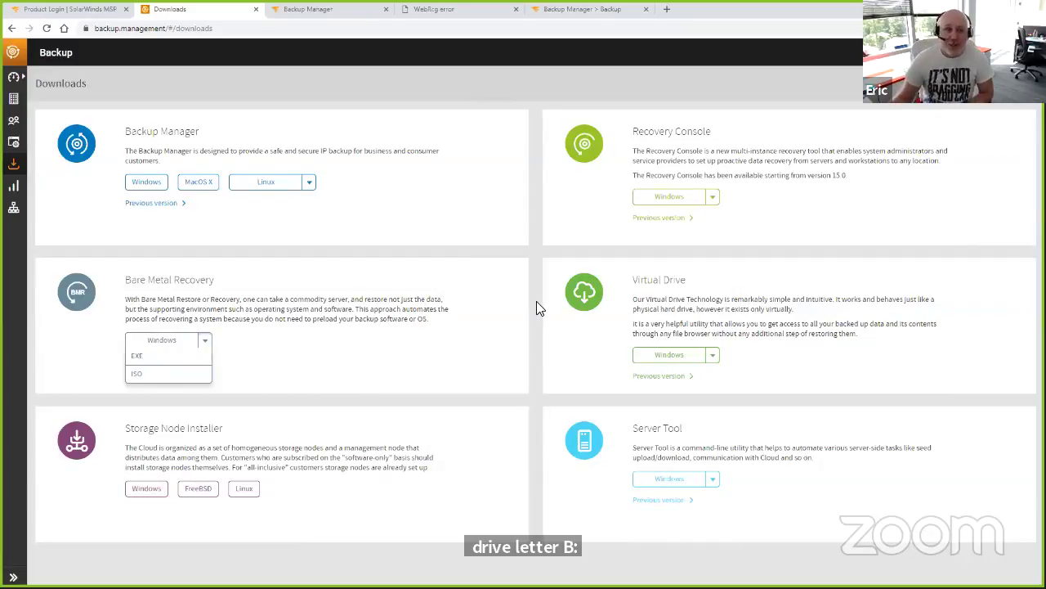
- Switch to the local Backup Manager client's Backup sources page
left_click(324, 13)
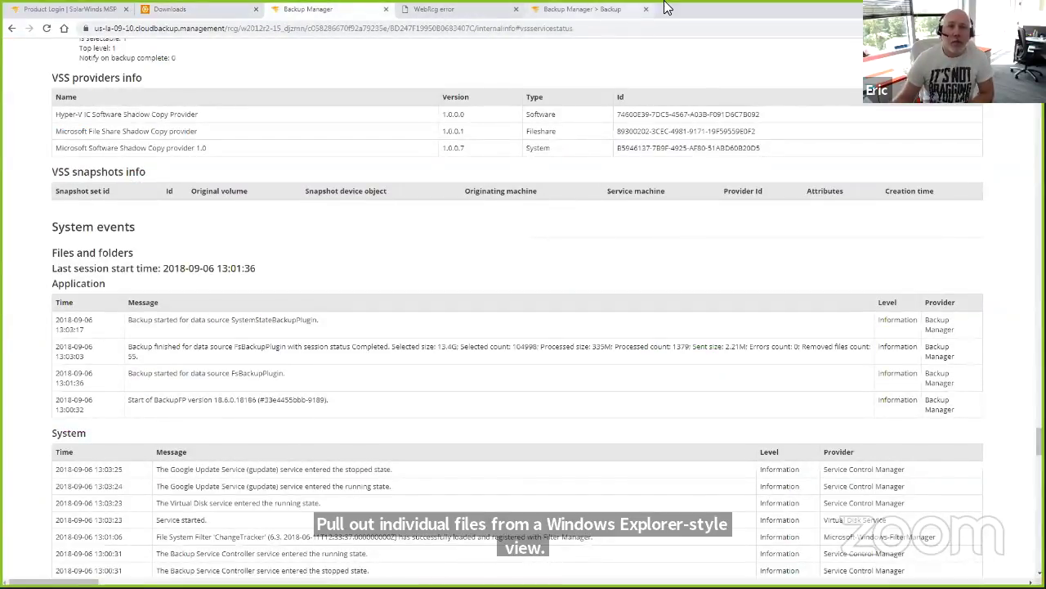
left_click(601, 13)
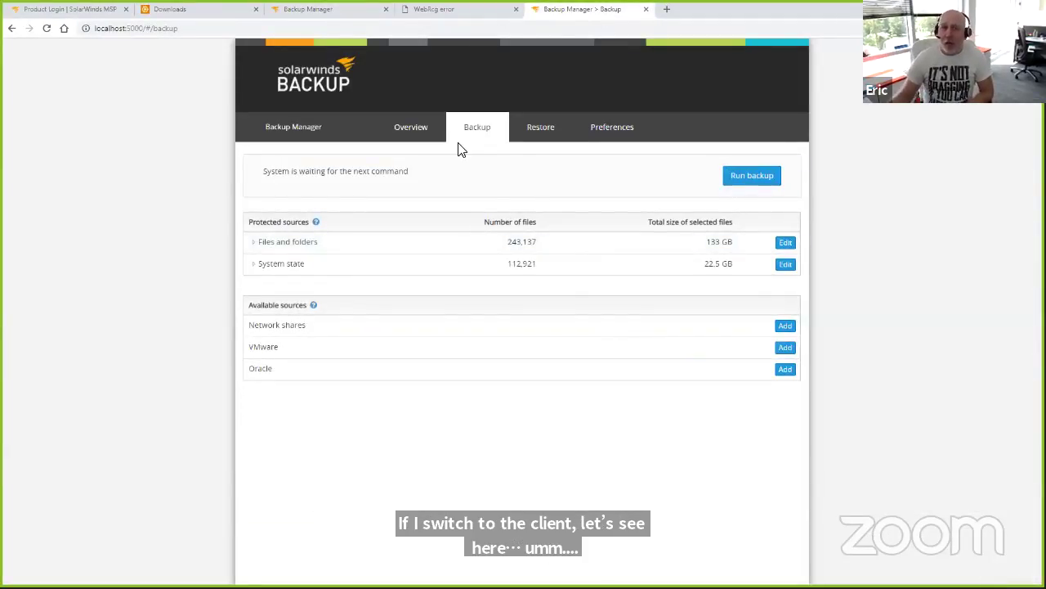
left_click(400, 136)
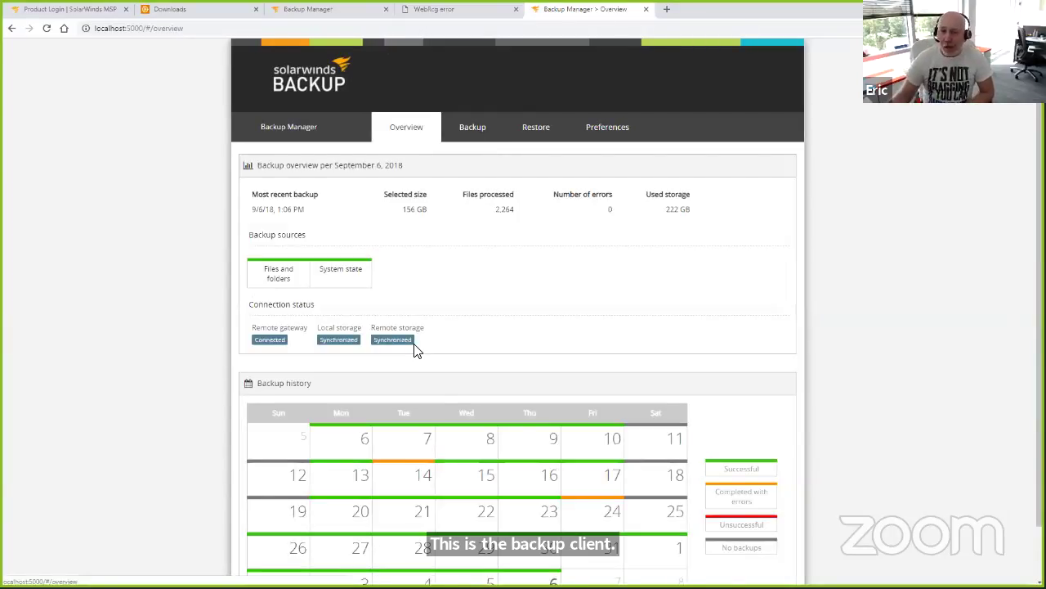
left_click(484, 135)
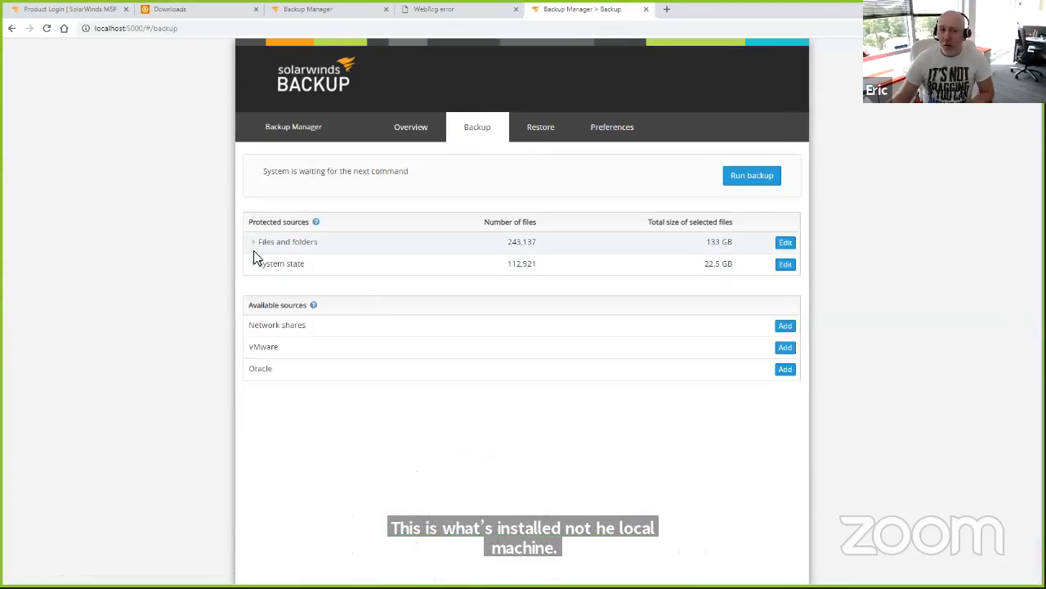
- Expand Files and folders and System state, then review the C: folder selection without saving
left_click(254, 245)
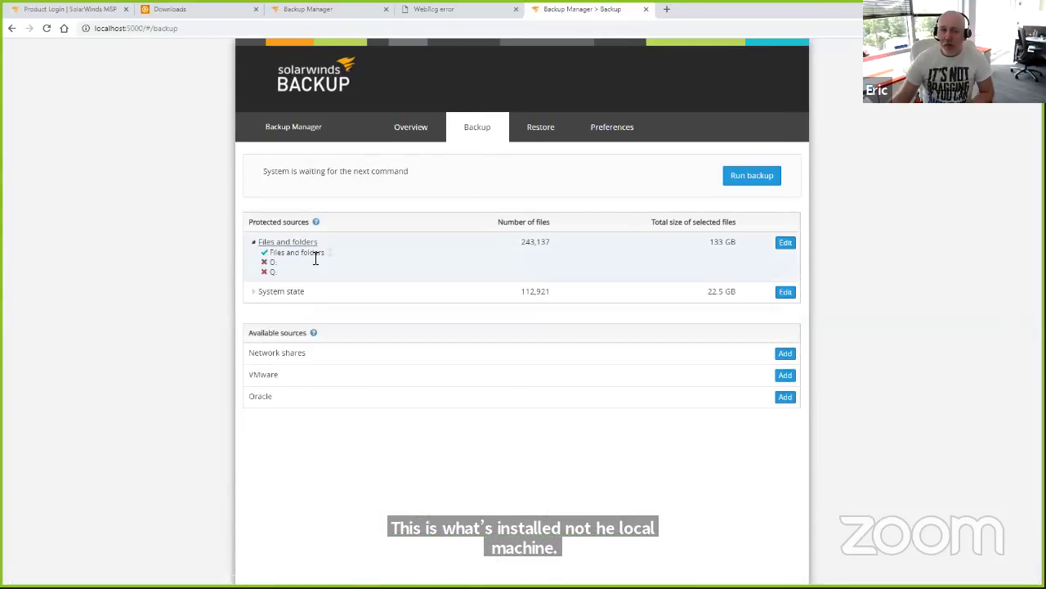
left_click(256, 291)
left_click(783, 246)
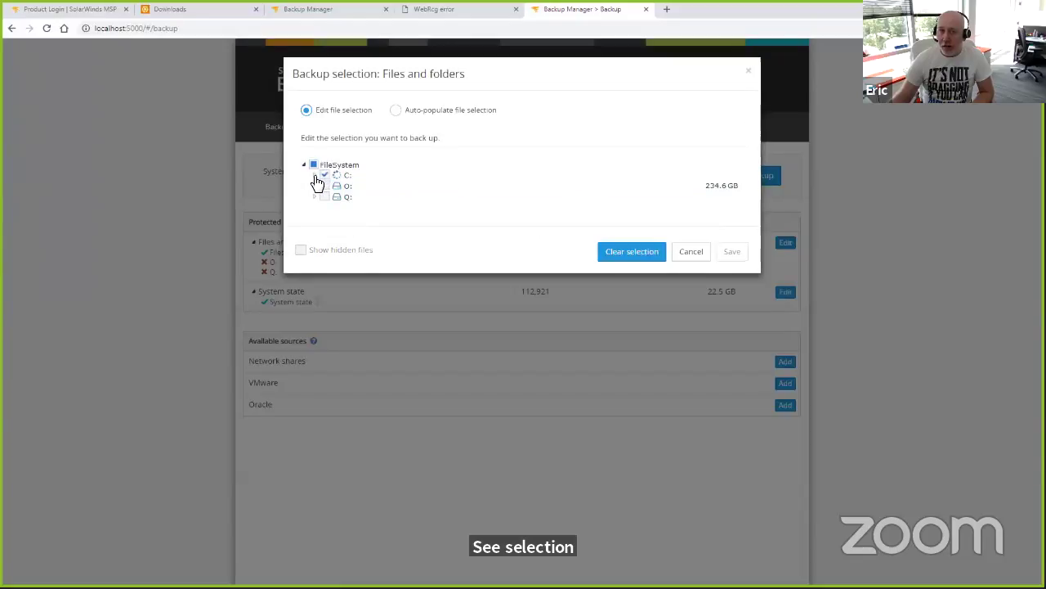
left_click(315, 176)
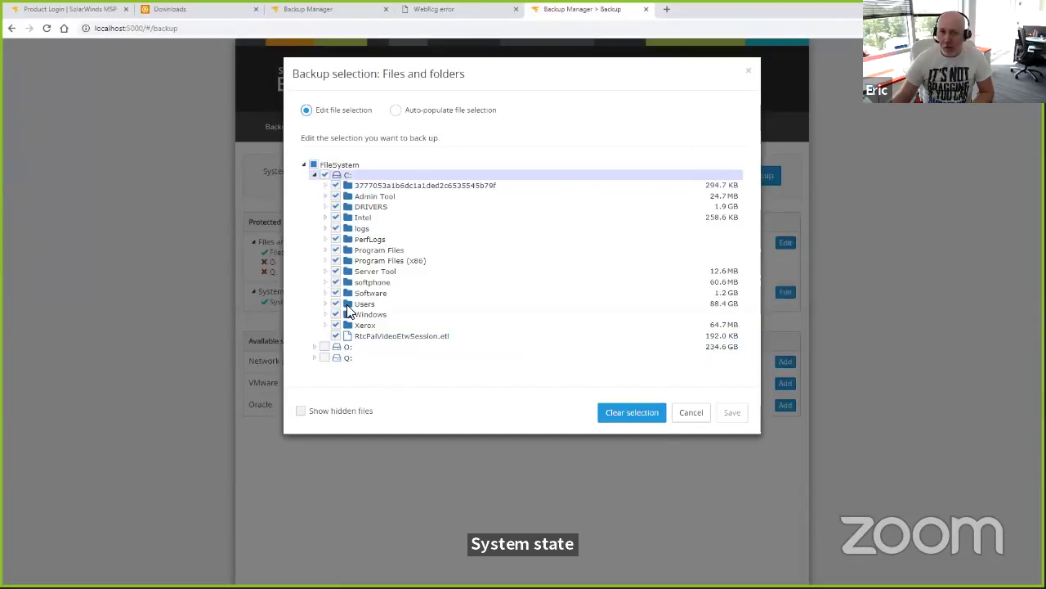
left_click(680, 412)
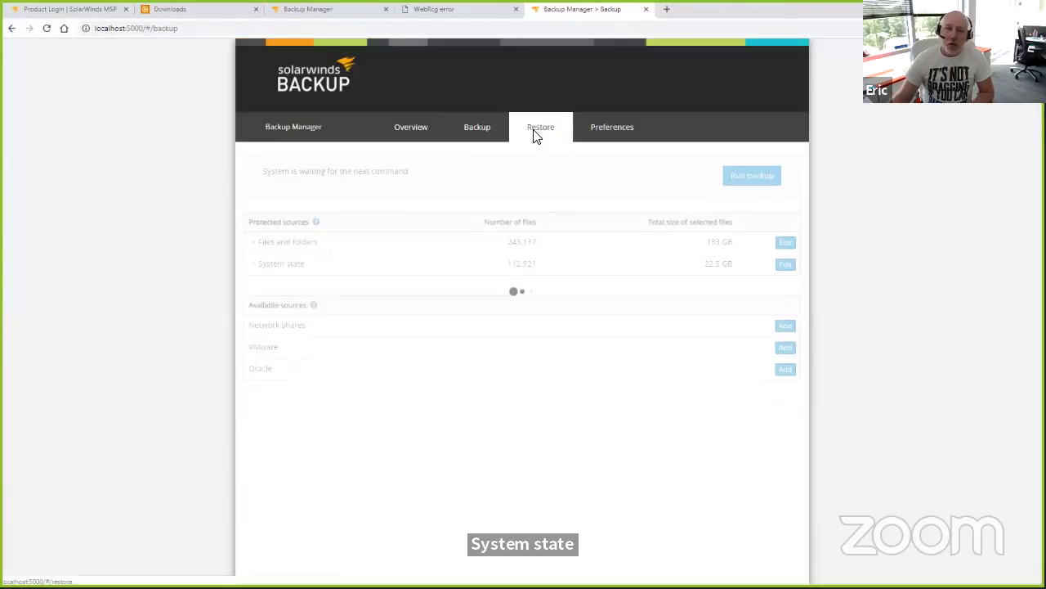
- On the Restore page, select the 27 August 2018 2:00 PM backup session
left_click(536, 135)
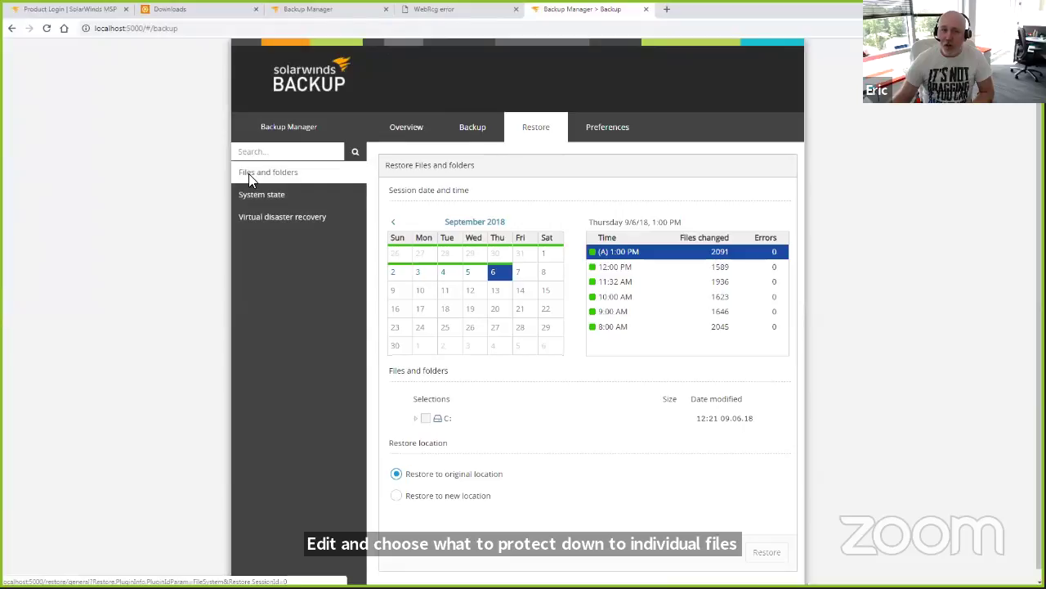
left_click(423, 257)
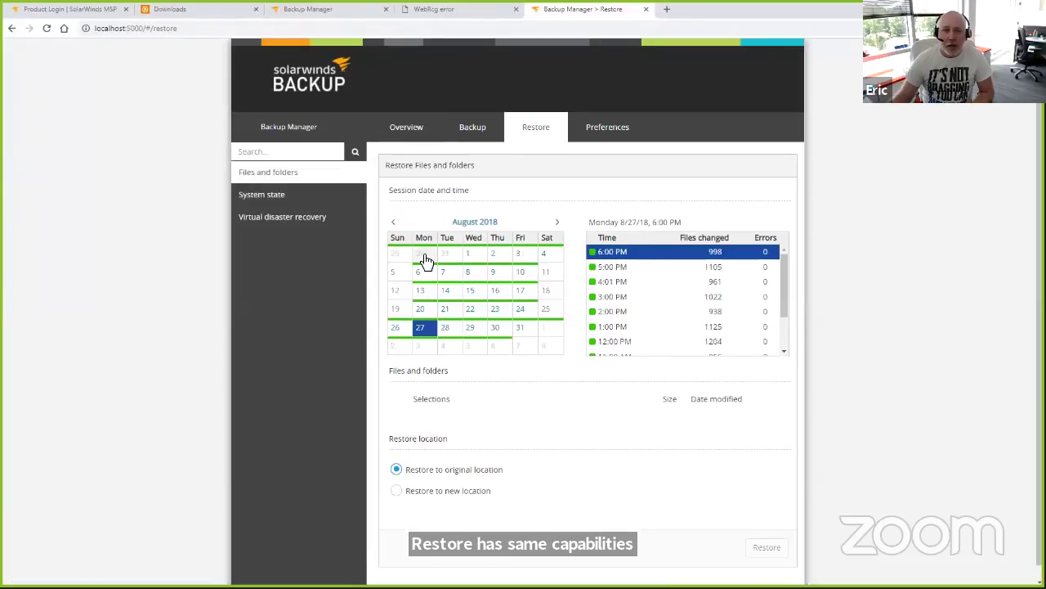
scroll(661, 322, "down", 5)
left_click(612, 258)
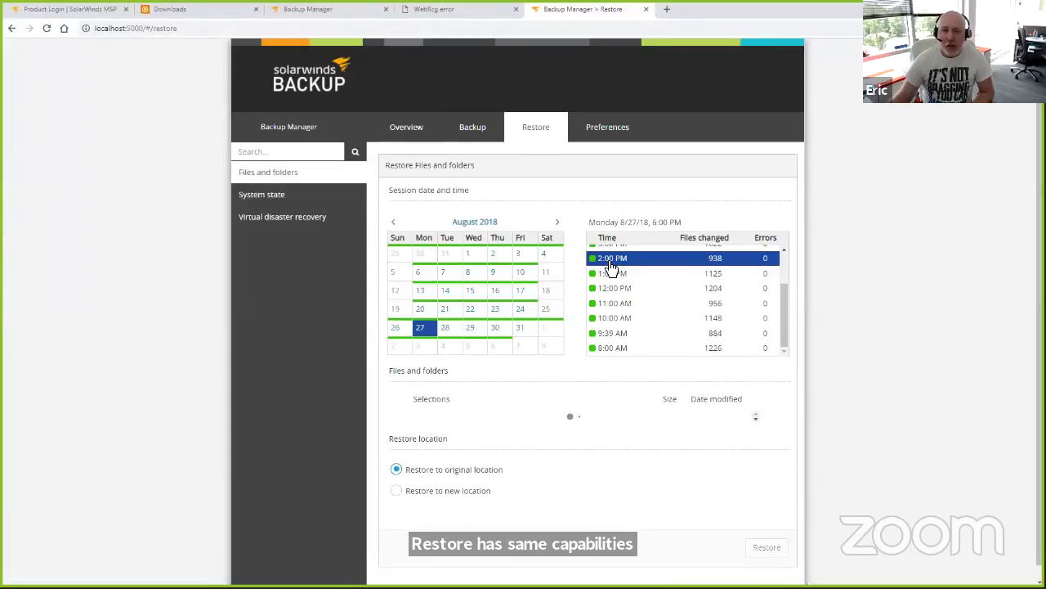
- Expand C: and mark Admin Tool, Config.Msi and DRIVERS, then unmark Config.Msi and DRIVERS
left_click(415, 419)
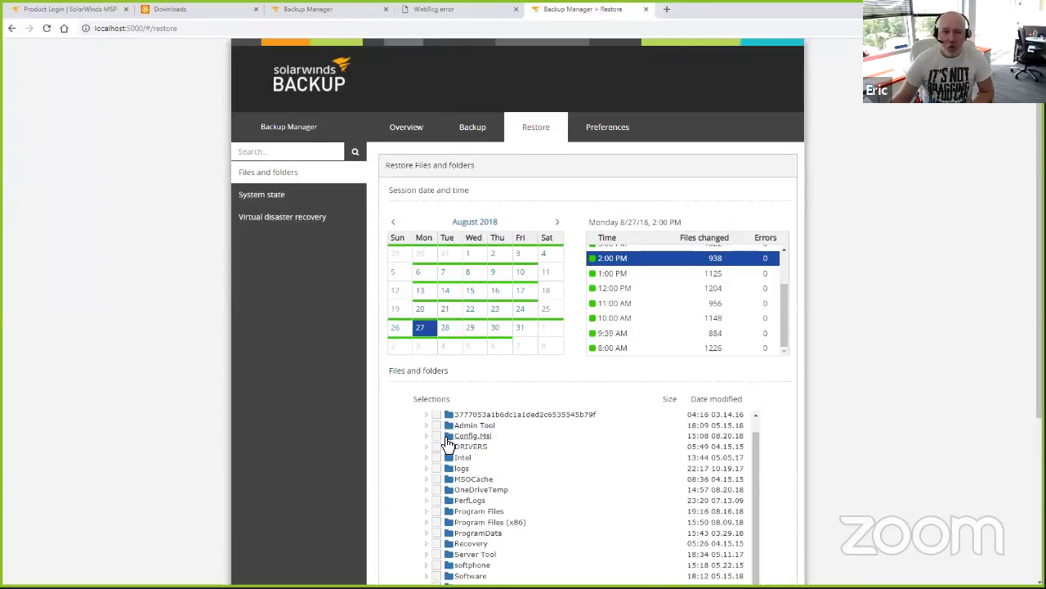
left_click(436, 425)
left_click(436, 436)
left_click(438, 447)
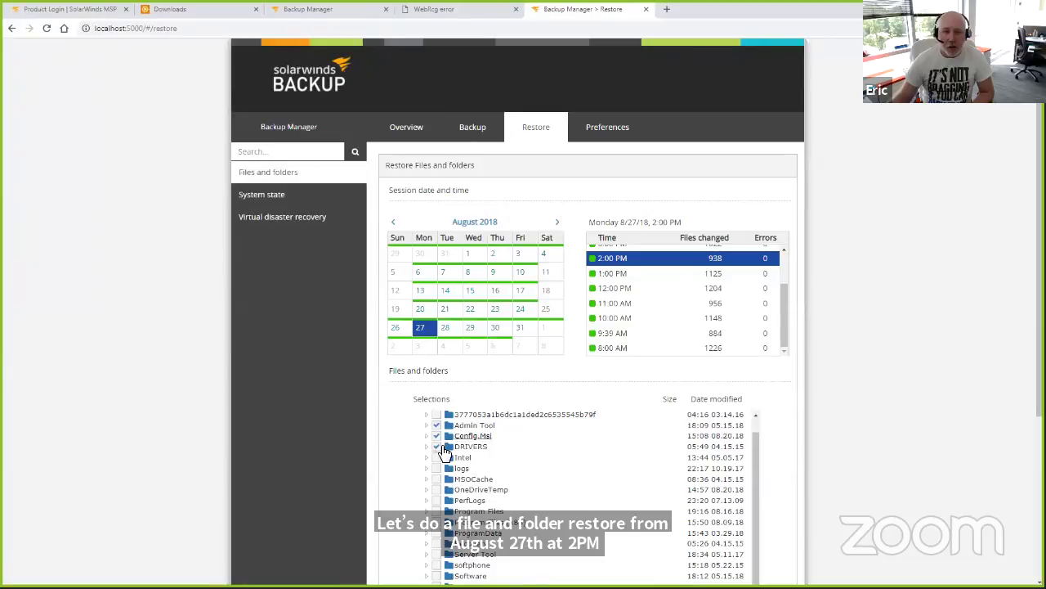
scroll(511, 462, "up", 1)
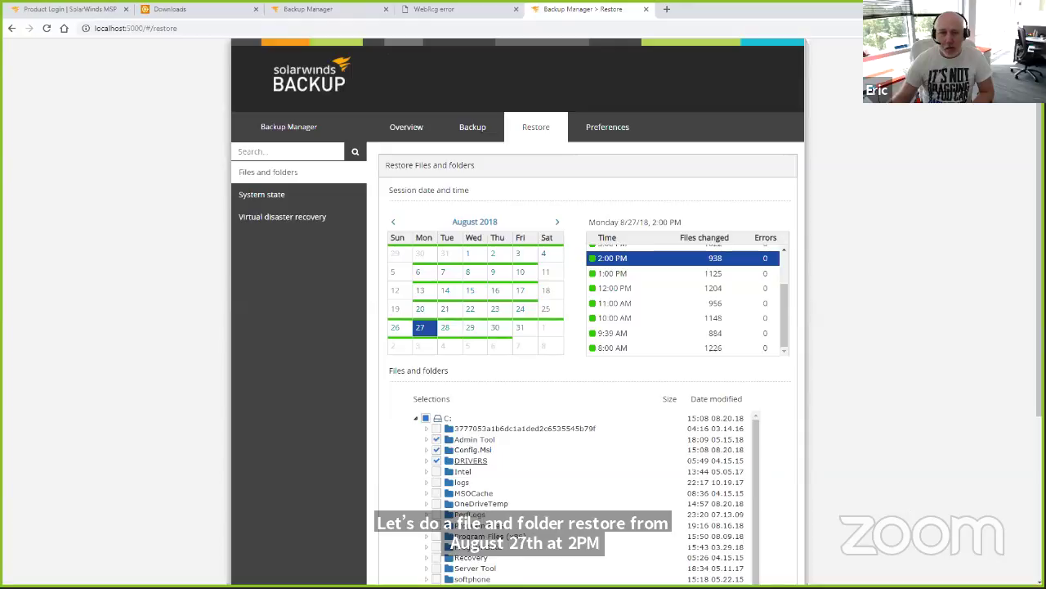
left_click(437, 450)
left_click(436, 461)
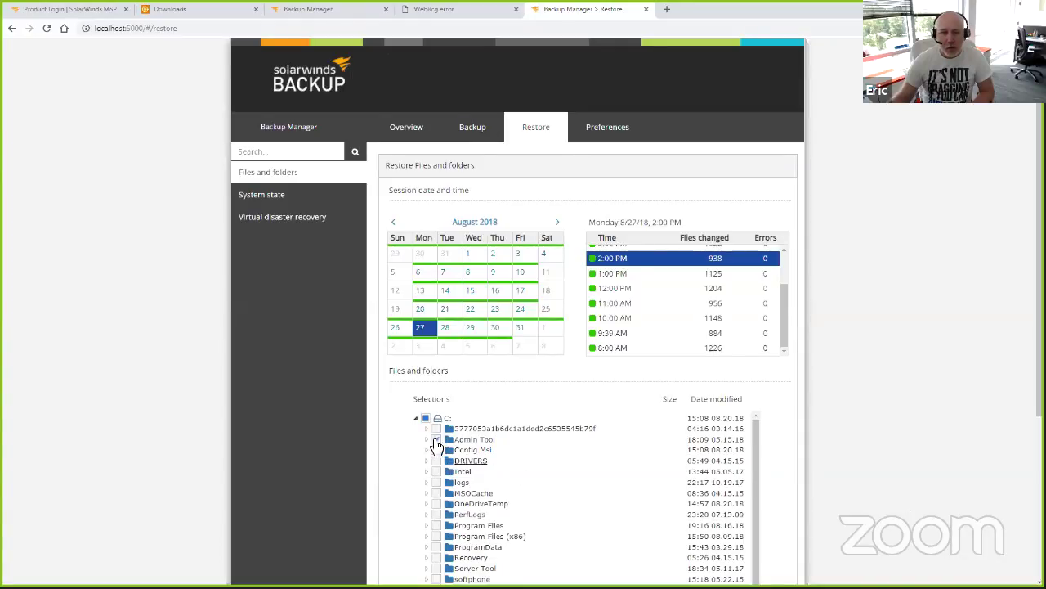
- Re-mark Config.Msi, confirming the prompt, and DRIVERS for restore alongside Admin Tool
left_click(427, 451)
left_click(434, 451)
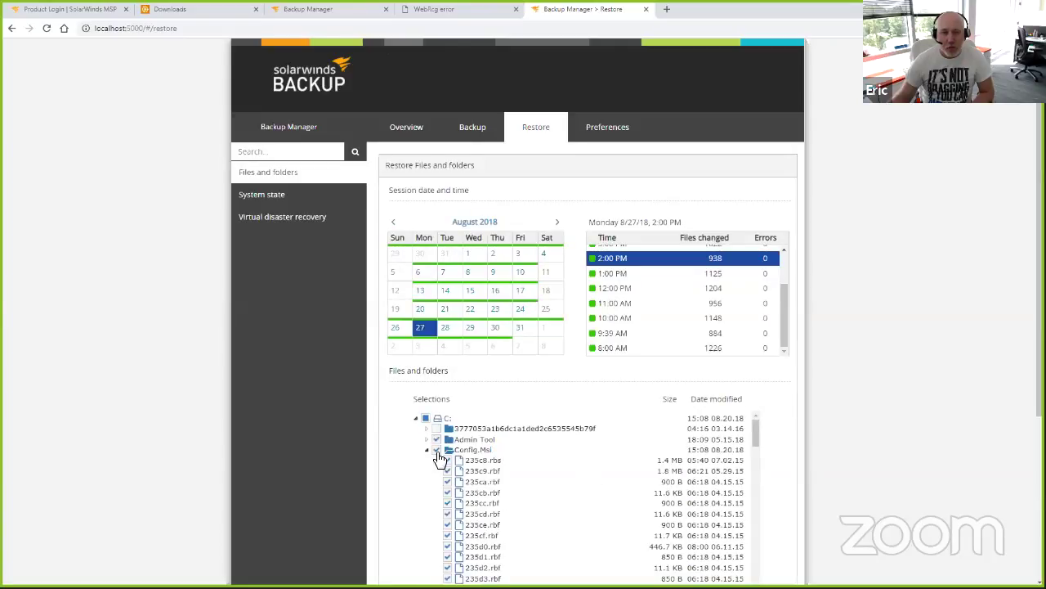
left_click(428, 451)
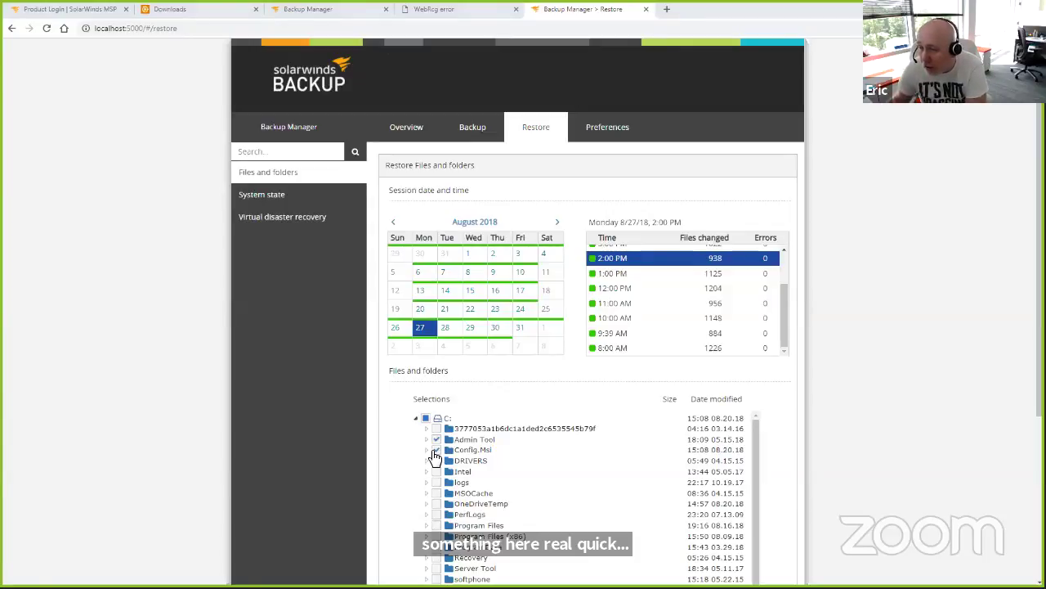
left_click(436, 451)
left_click(858, 296)
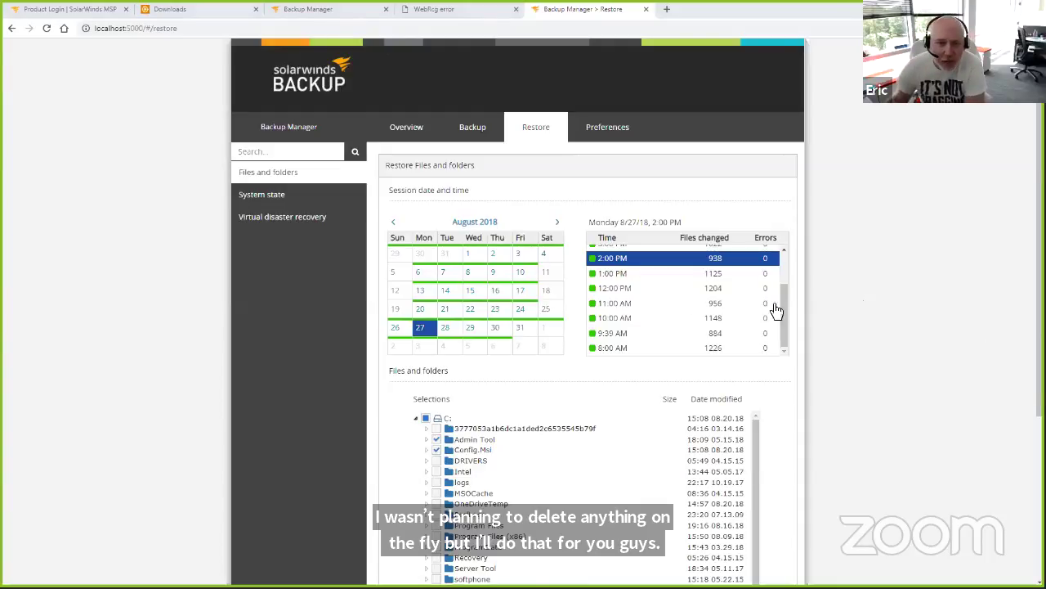
left_click(438, 460)
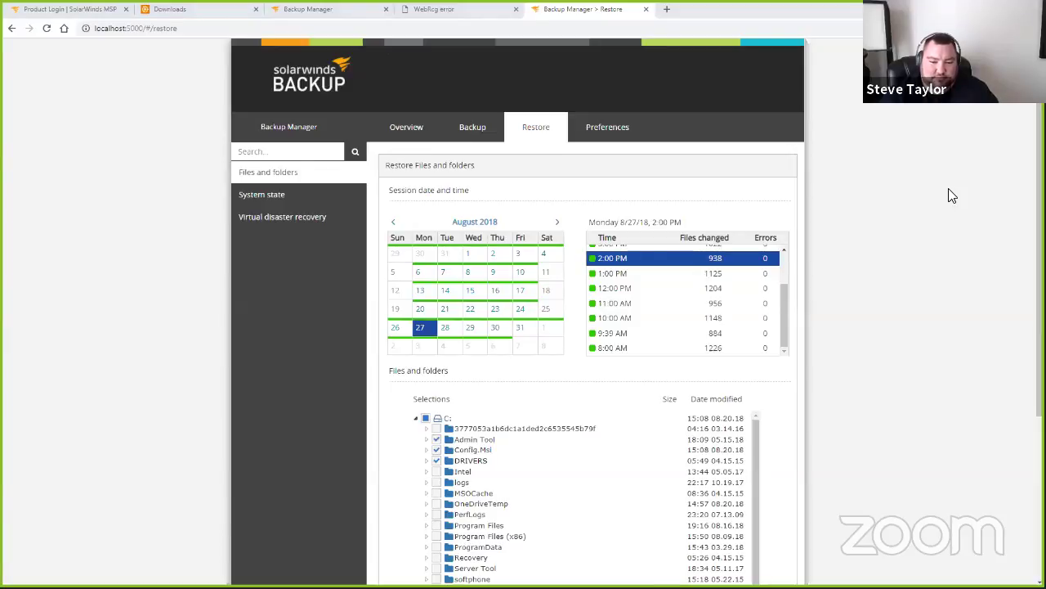
left_click(899, 138)
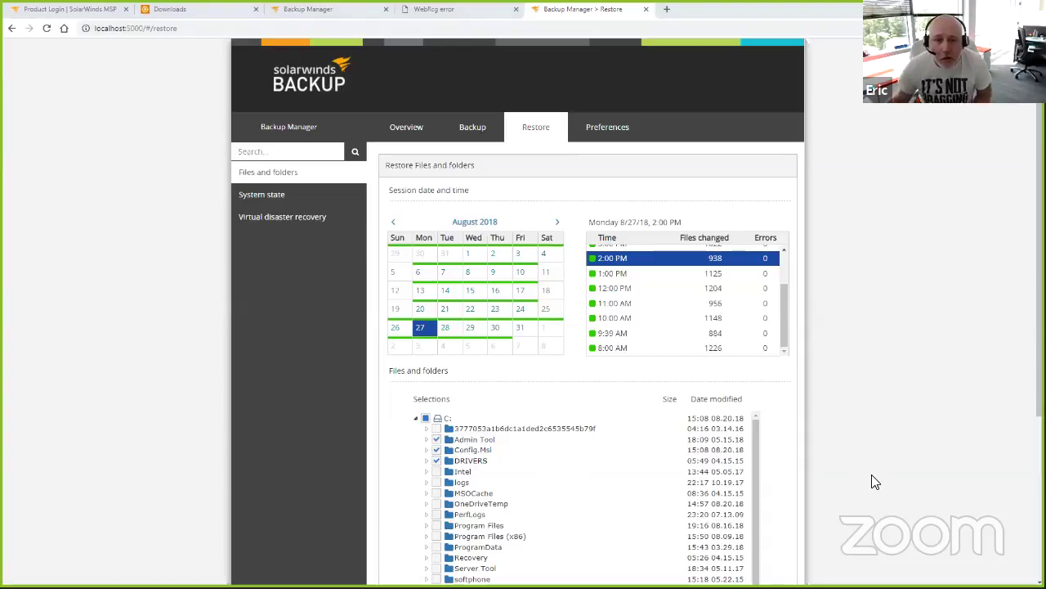
scroll(732, 538, "down", 3)
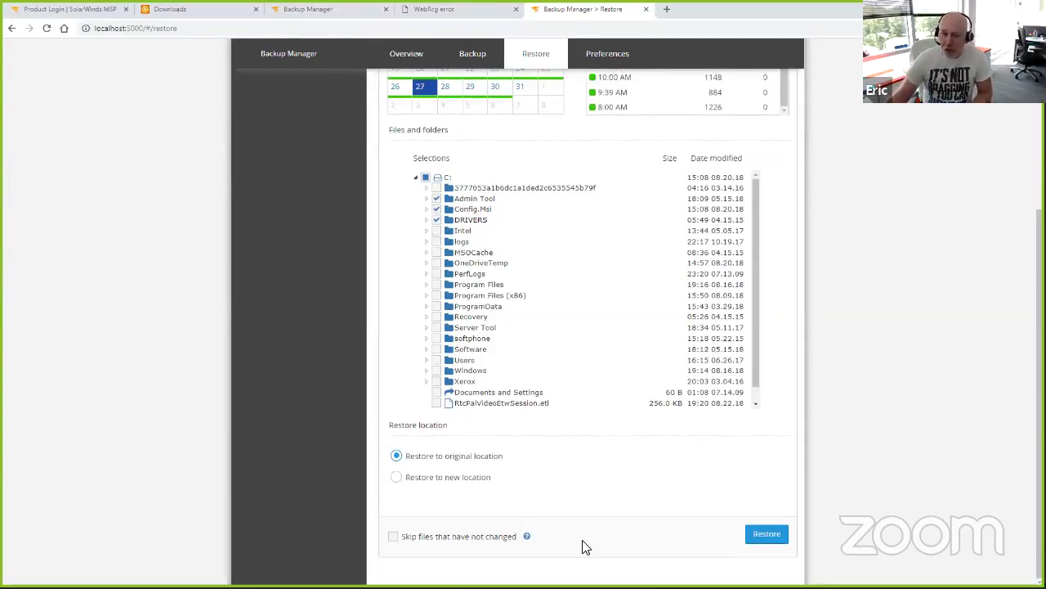
- Start restoring the marked C: folders, choosing Overwrite for existing files
left_click(756, 537)
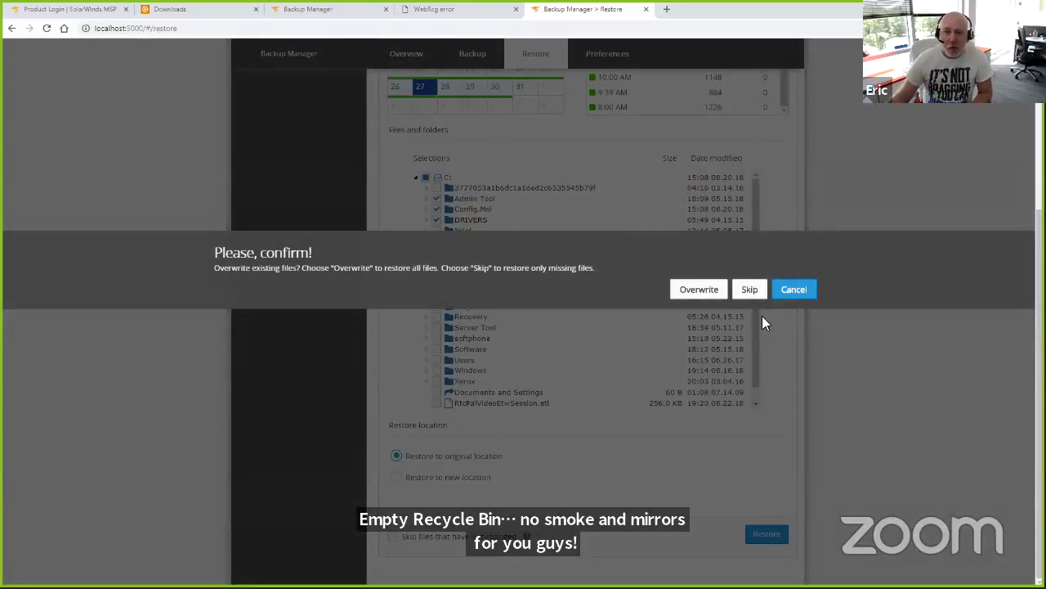
left_click(700, 291)
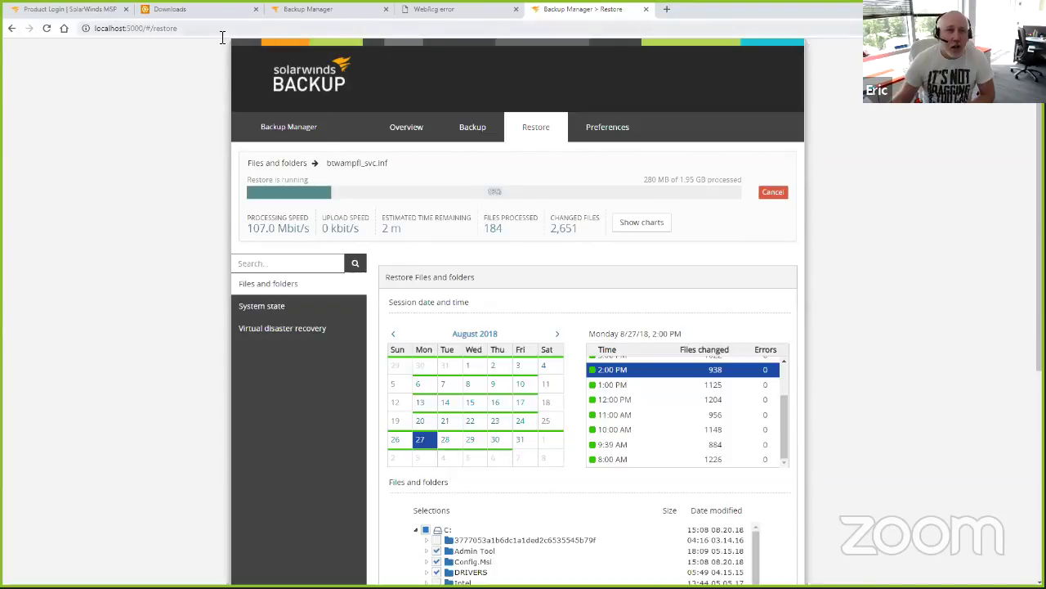
- Load the logs/app page and scroll the live log showing C:\DRIVERS restore entries
left_click_drag(147, 29, 385, 55)
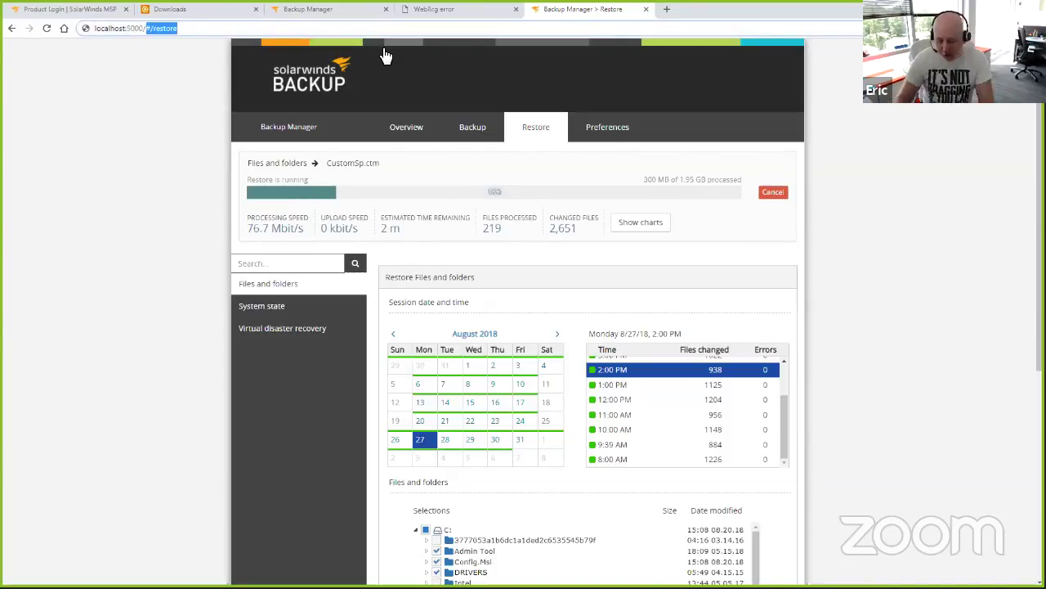
type("logs/app")
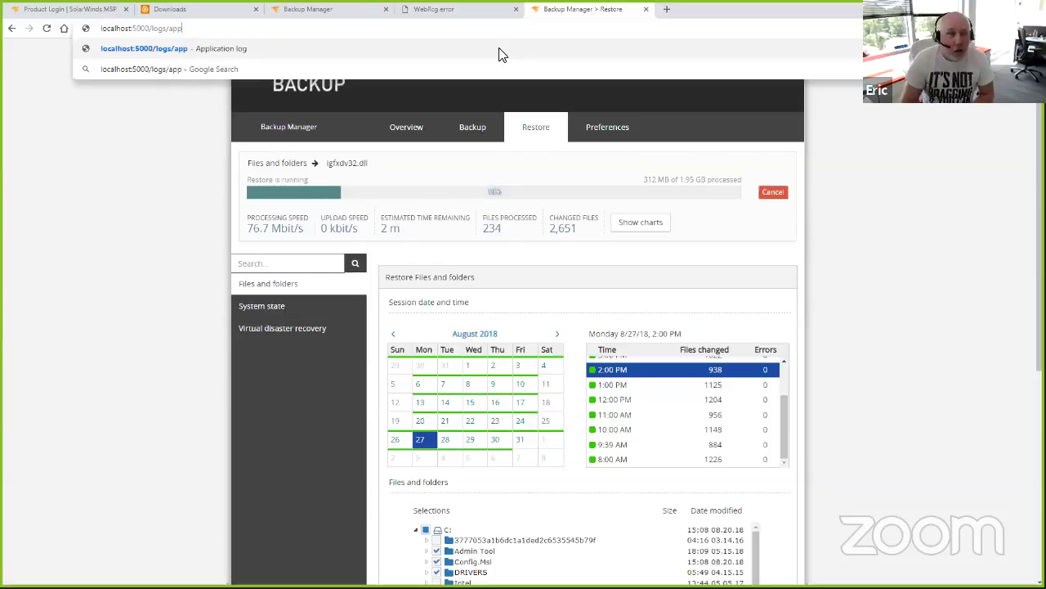
key("Return")
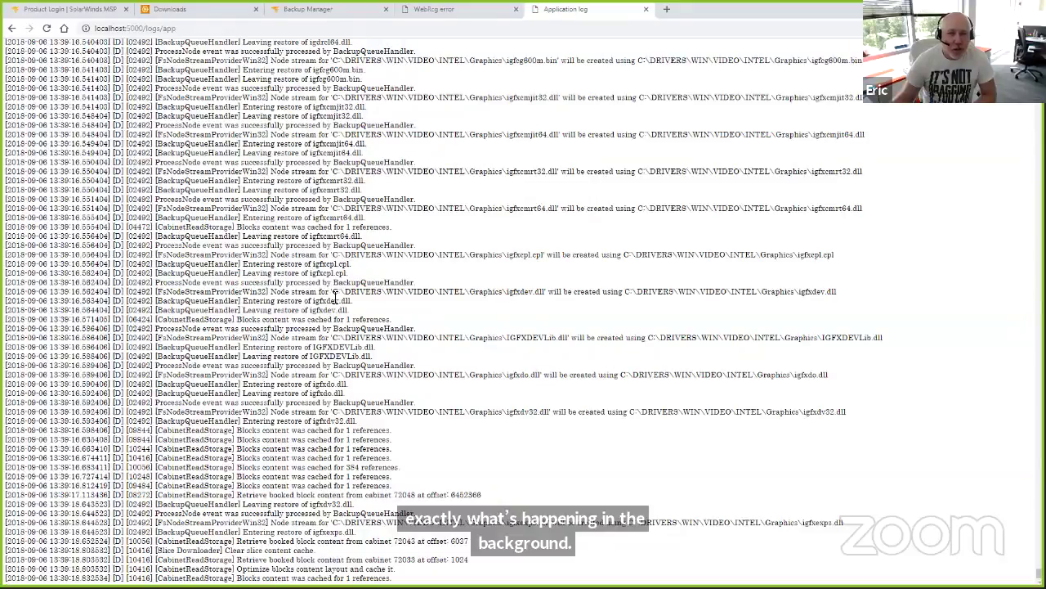
scroll(422, 374, "up", 10)
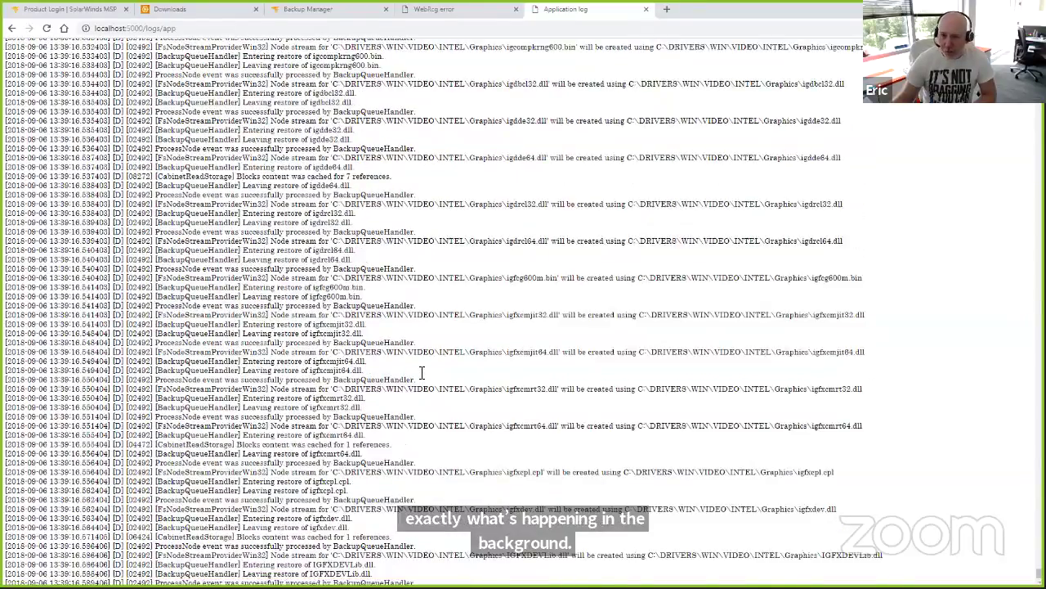
scroll(421, 376, "up", 10)
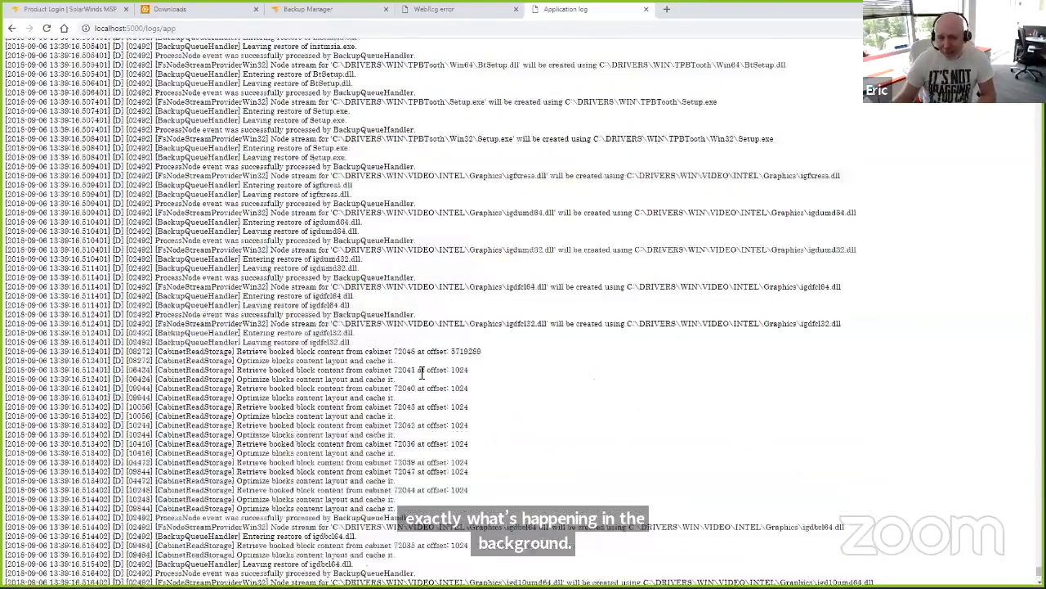
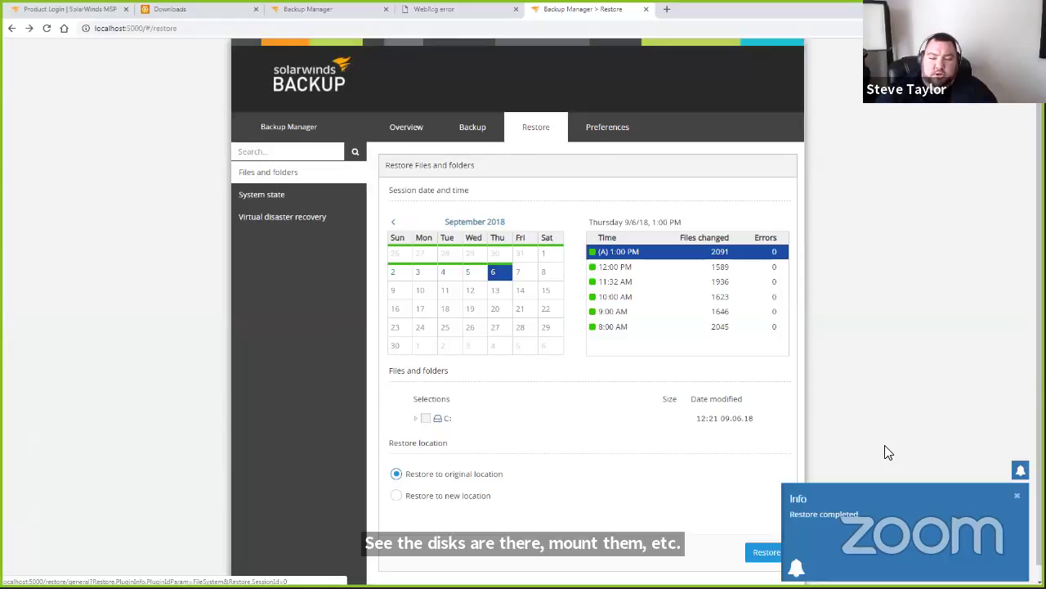
- Dismiss the 'Restore completed' Info notice and switch to the Overview page
left_click(1019, 498)
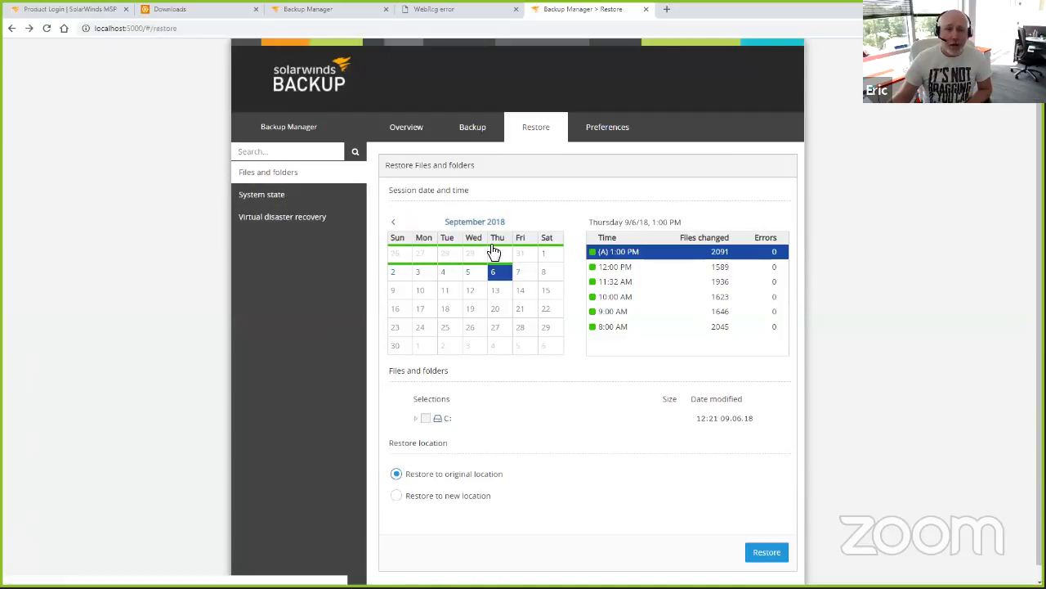
left_click(405, 131)
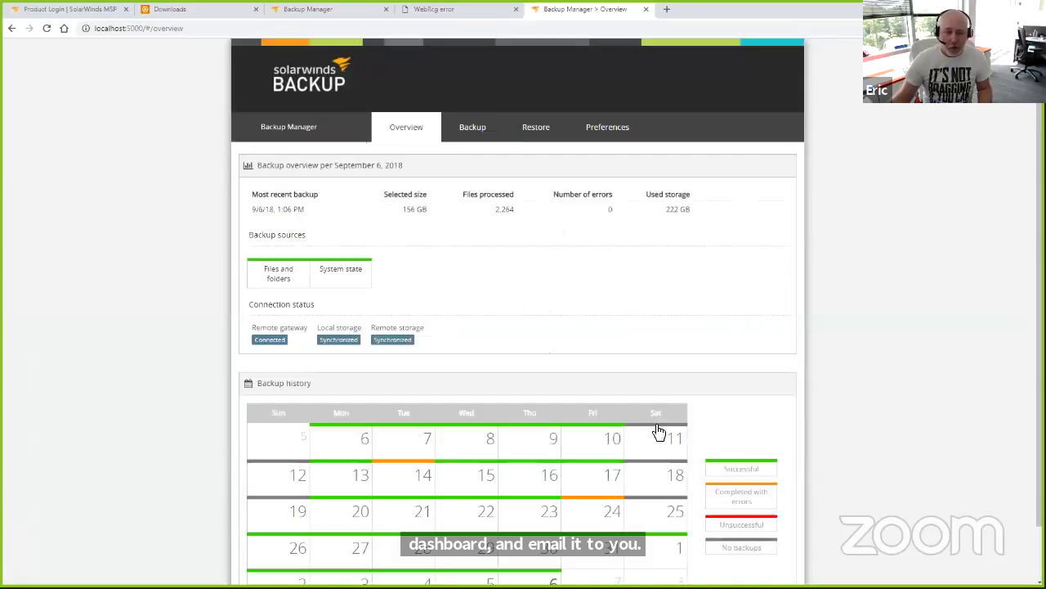
- Review the September 6 backup summary from the history calendar, close it, and return to Restore
scroll(558, 467, "down", 2)
left_click(536, 520)
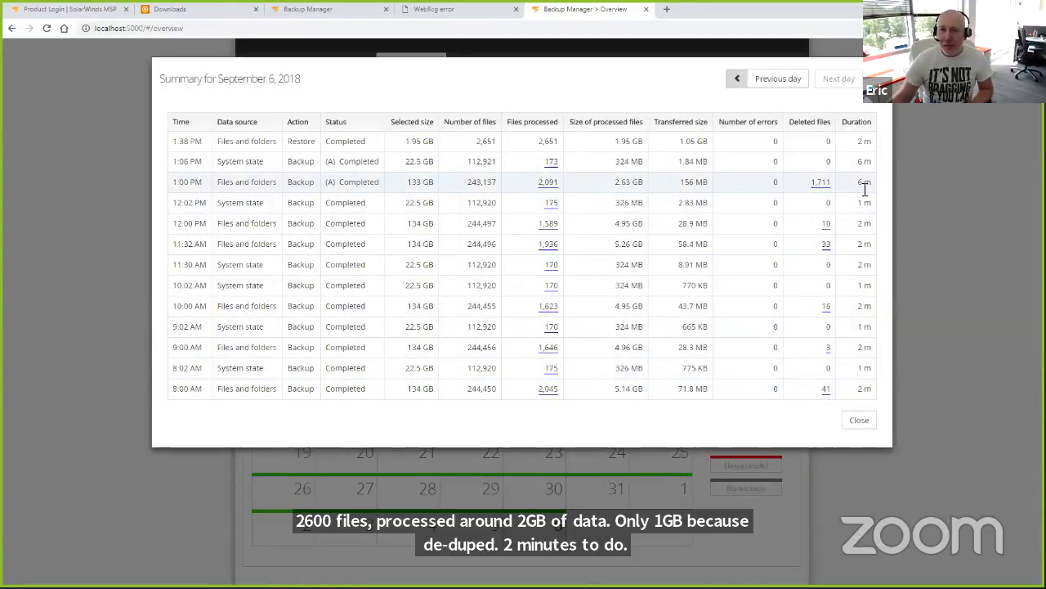
left_click(33, 228)
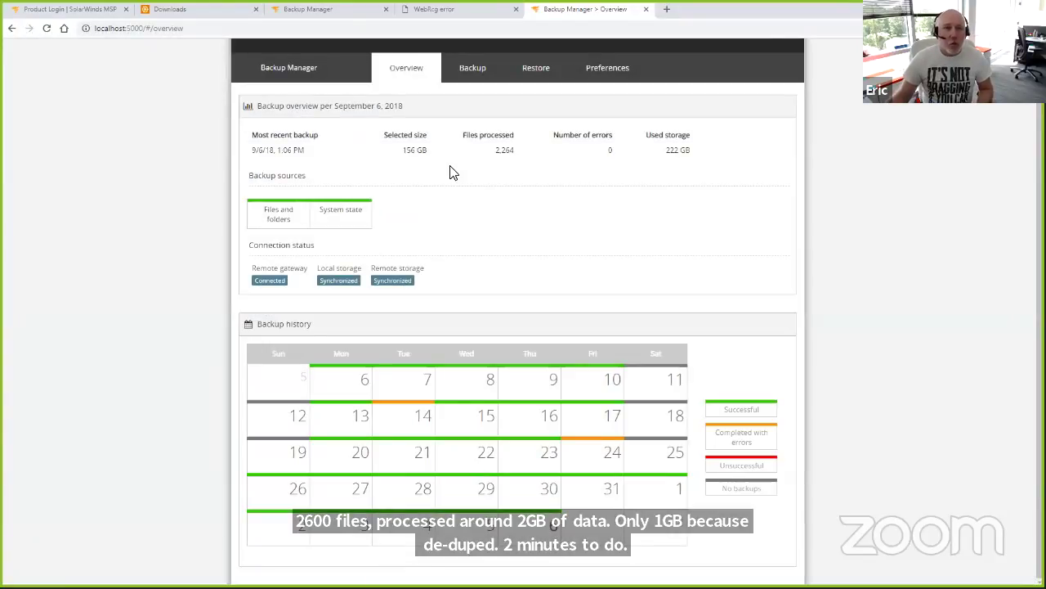
left_click(511, 77)
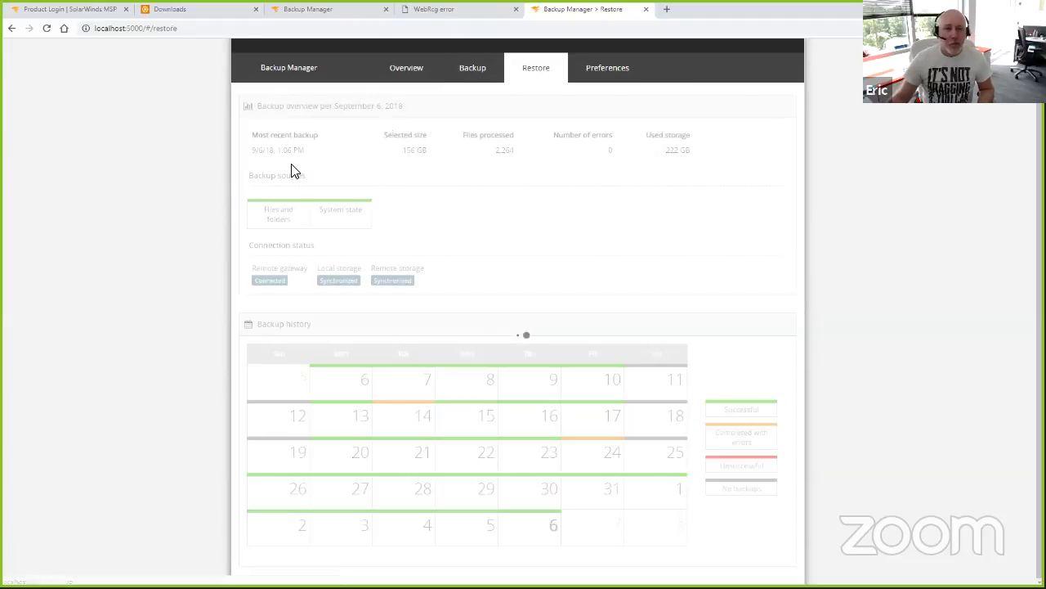
- Set up virtual disaster recovery for the 9/6/18 1:06 PM session targeting VMware ESX
left_click(274, 220)
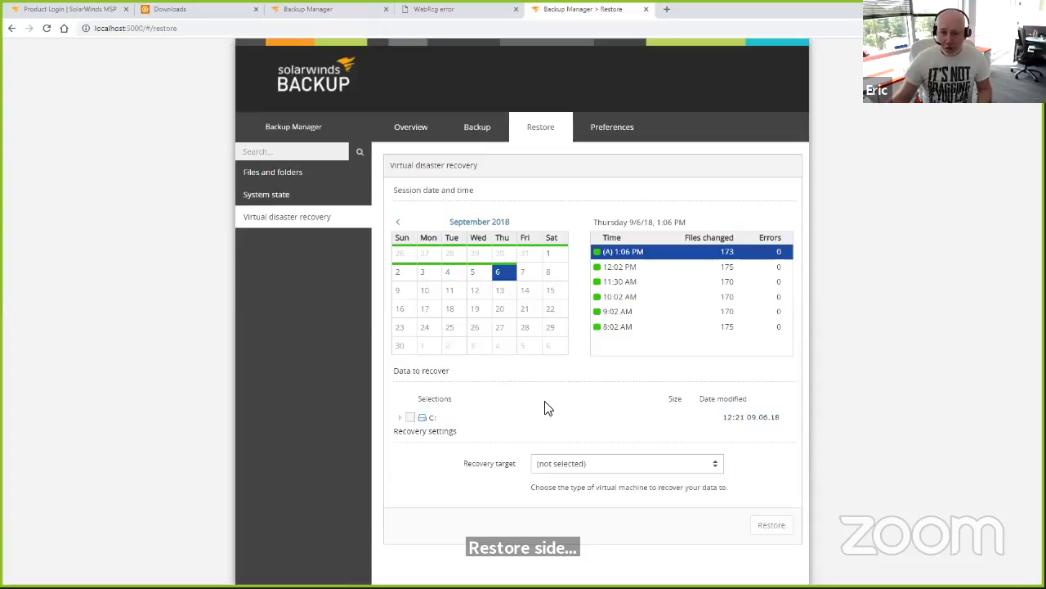
left_click(713, 467)
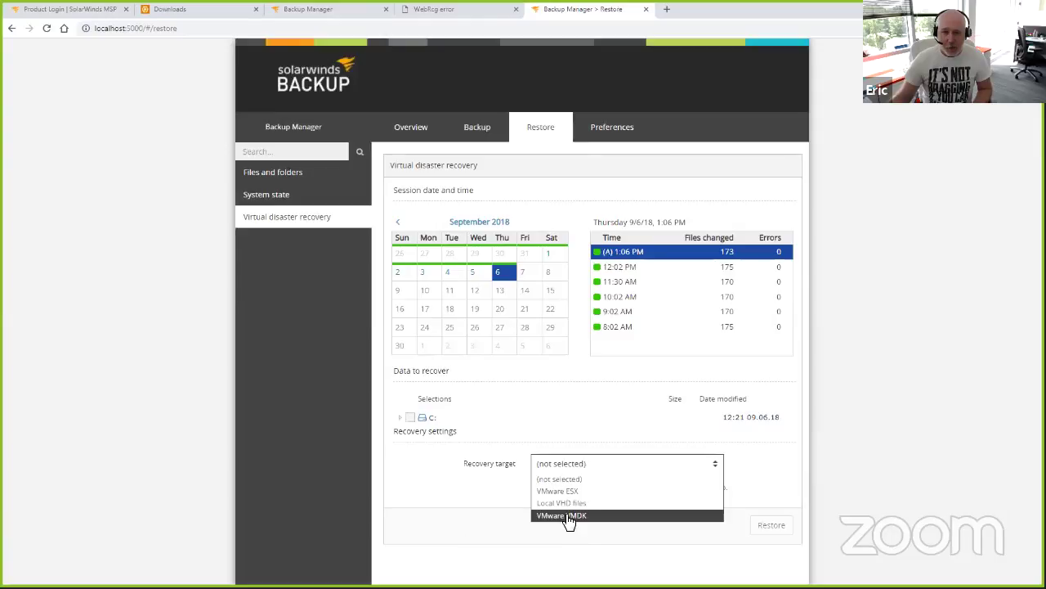
left_click(553, 491)
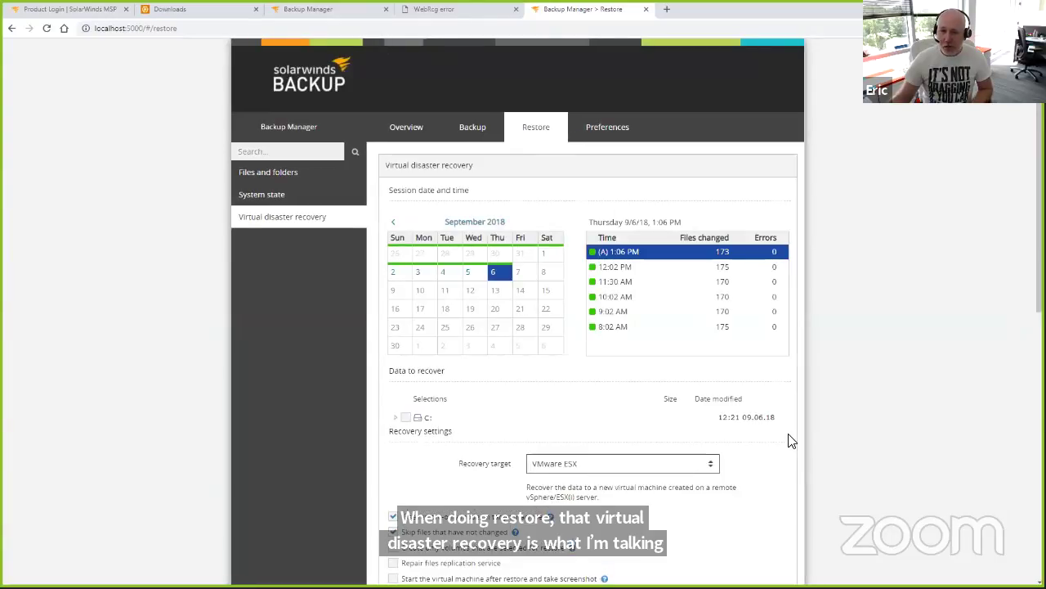
scroll(846, 433, "down", 2)
scroll(846, 434, "down", 1)
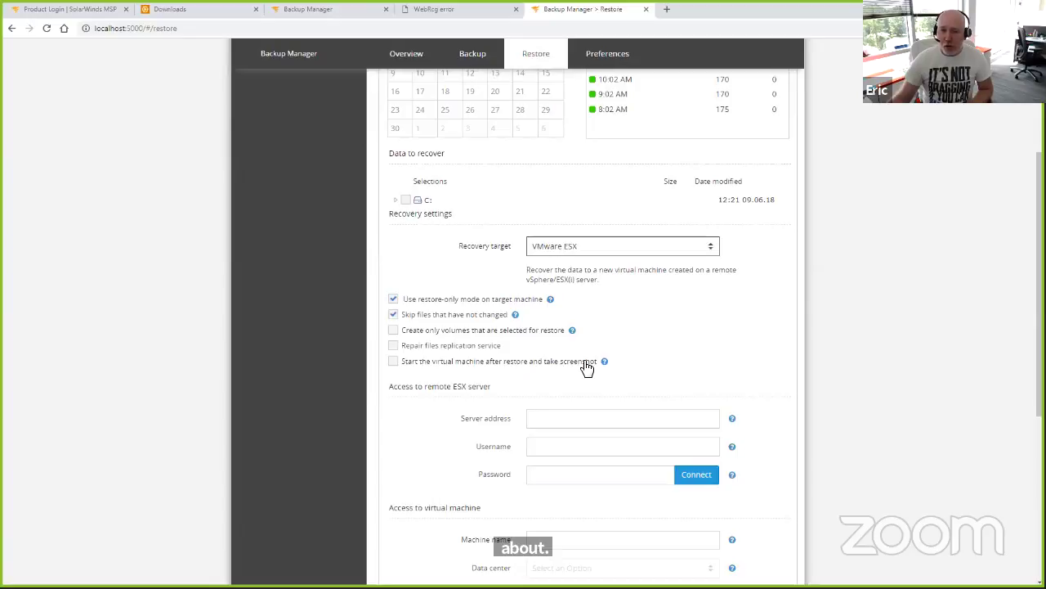
mouse_move(605, 364)
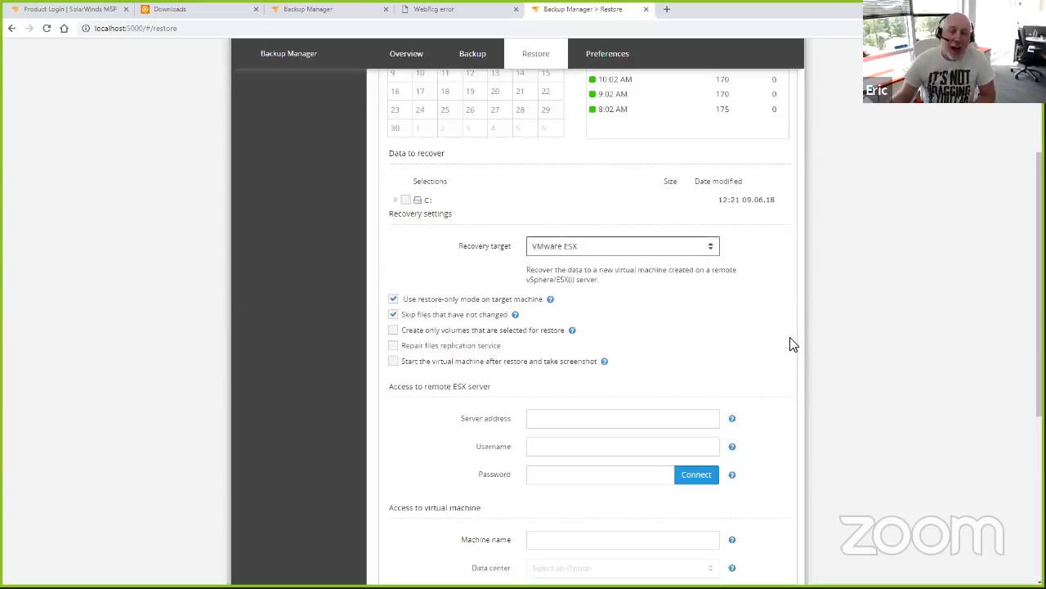
scroll(735, 367, "up", 2)
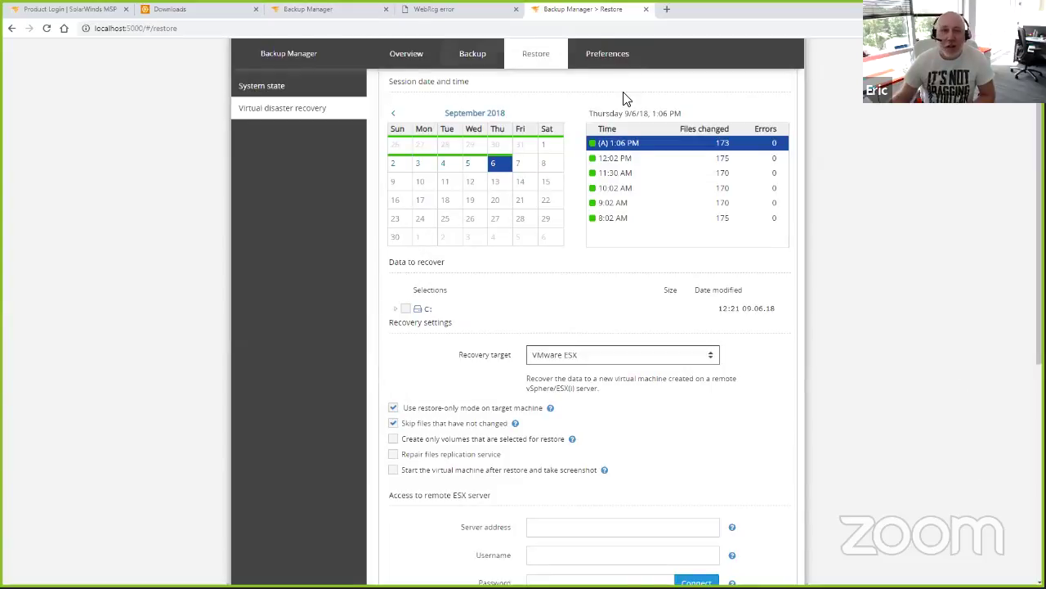
- Switch to the Backup Management Console tab and open the Backup device dashboard
left_click(175, 10)
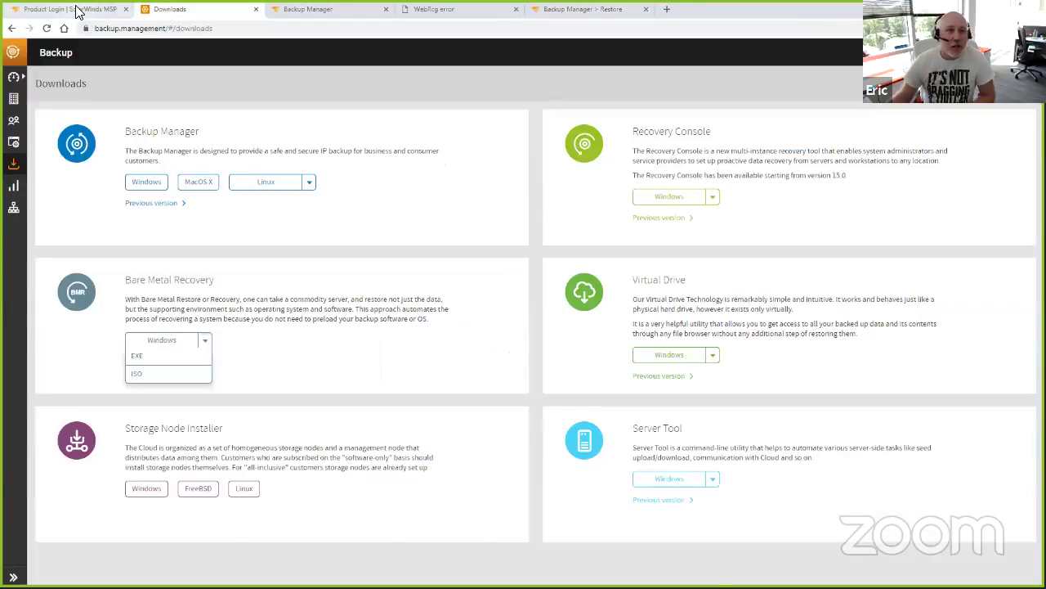
left_click(78, 10)
left_click(193, 10)
left_click(303, 10)
left_click(225, 11)
left_click(43, 57)
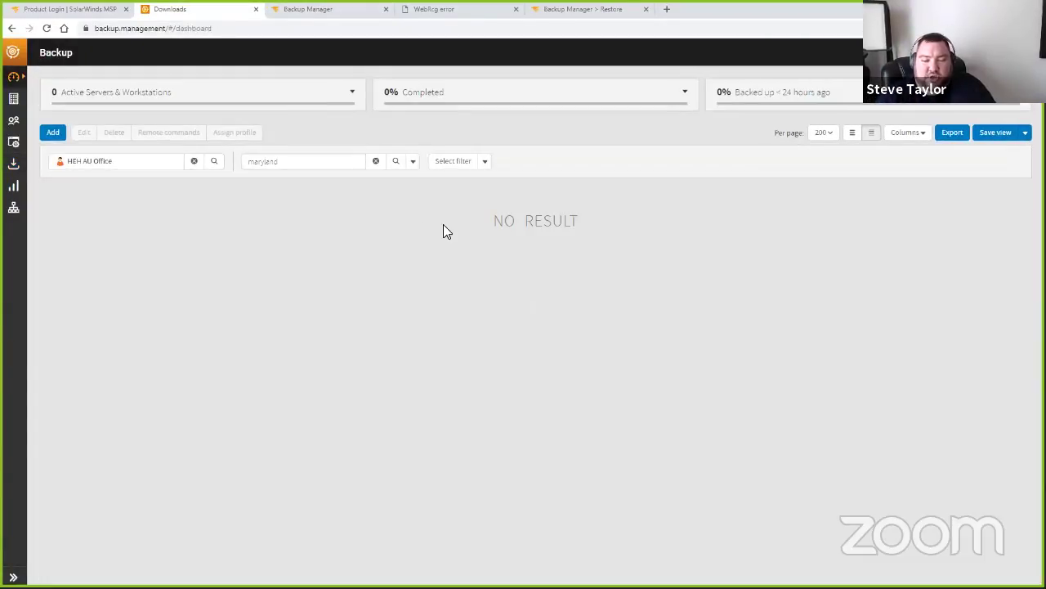
- Filter the dashboard to customer HEH Computing IT and clear the 'maryland' search text
left_click(216, 162)
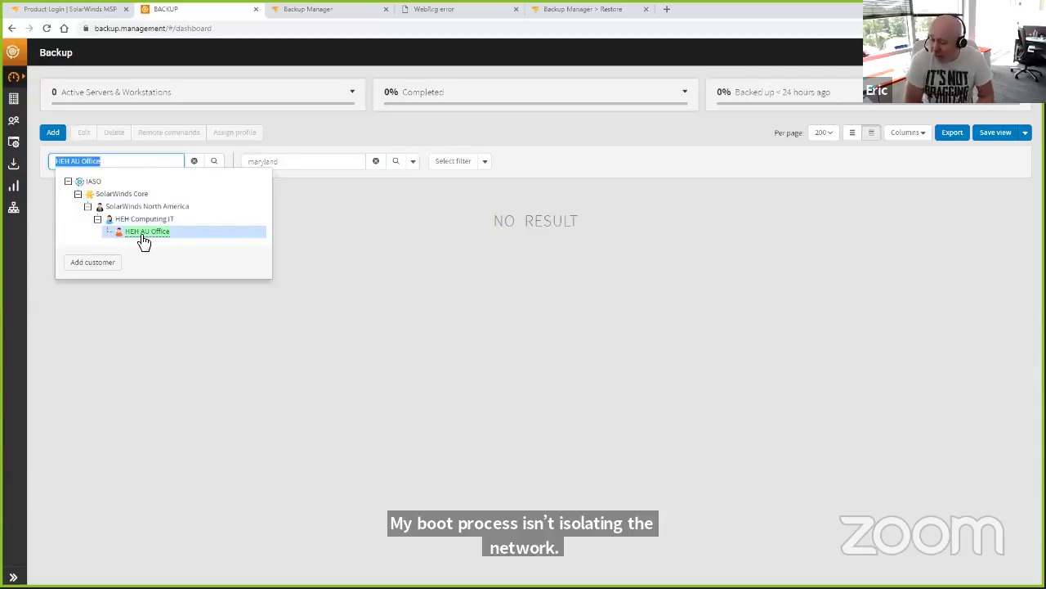
left_click(135, 220)
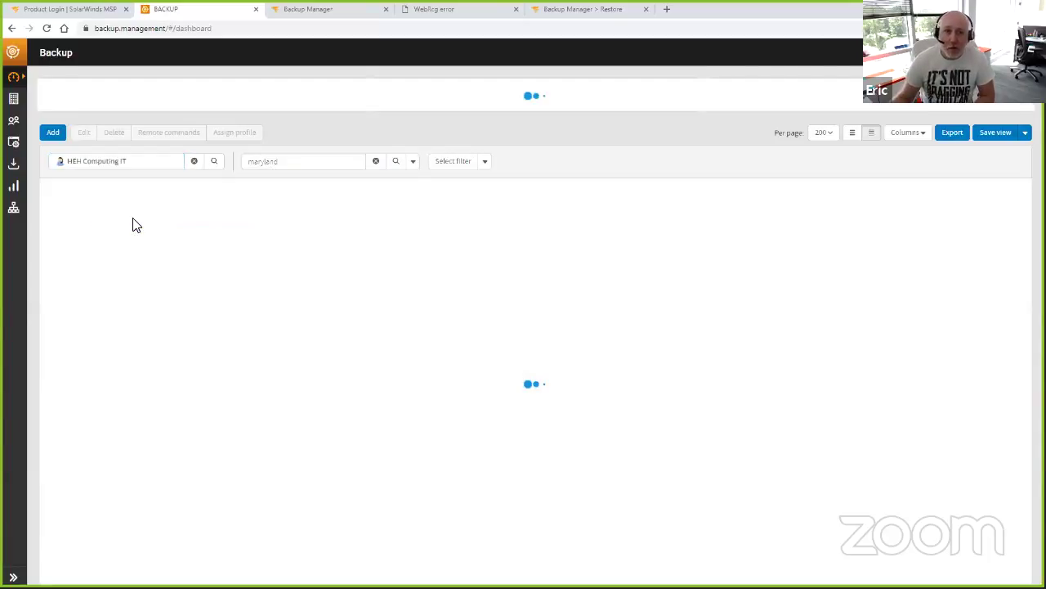
left_click(360, 164)
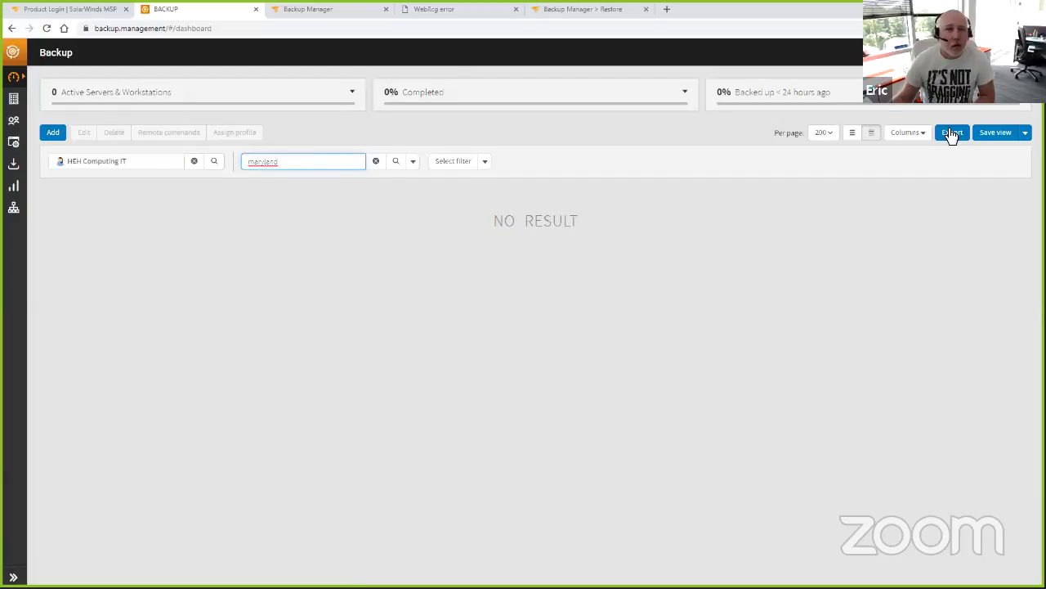
double_click(242, 161)
key("BackSpace")
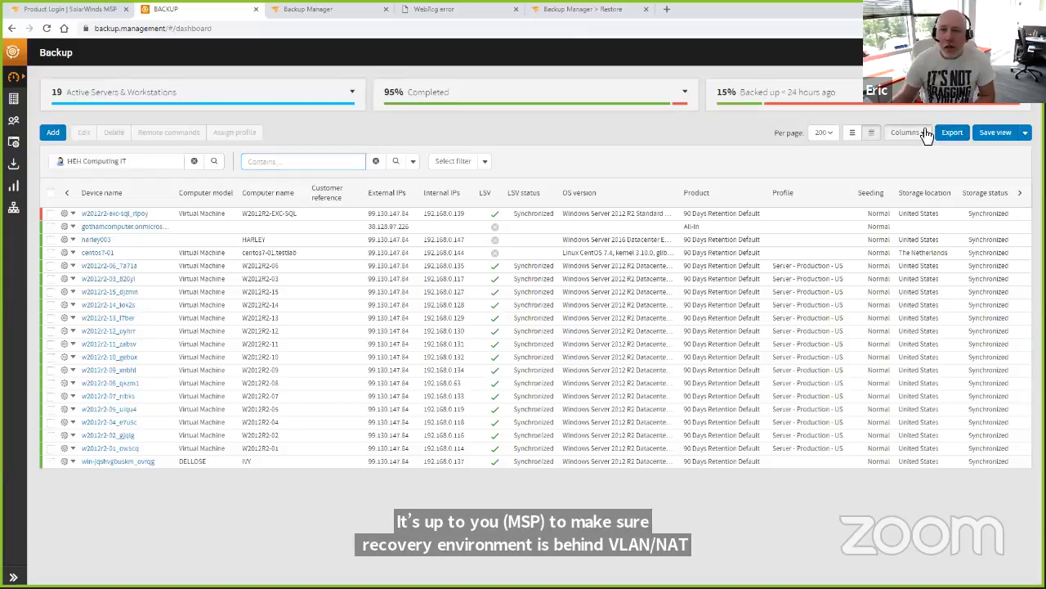
left_click(919, 133)
- Apply the Recovery View - VDR saved view and move past the BMR restore columns
left_click(1026, 132)
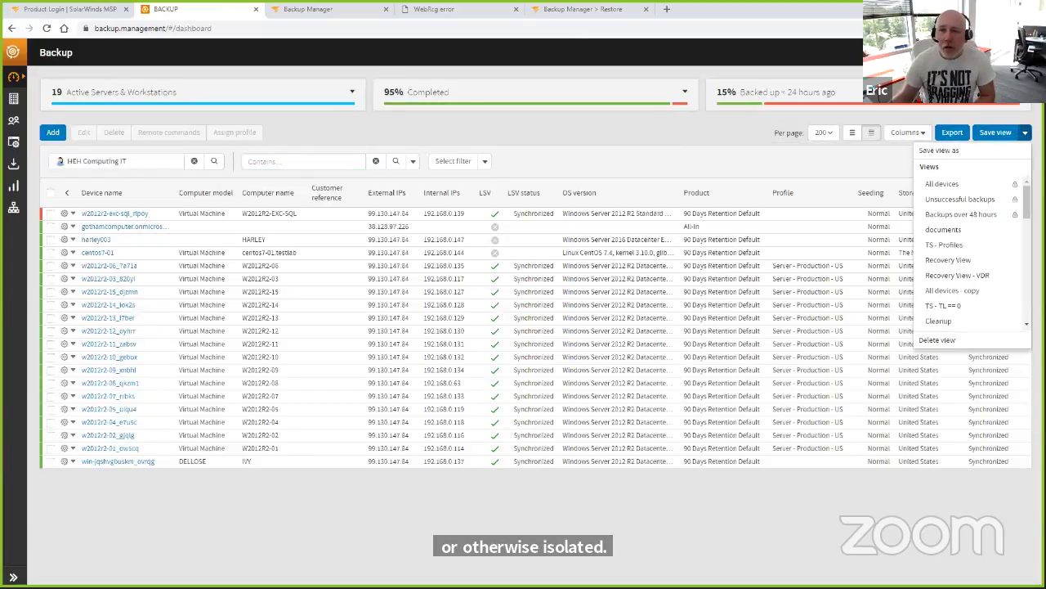
left_click(958, 278)
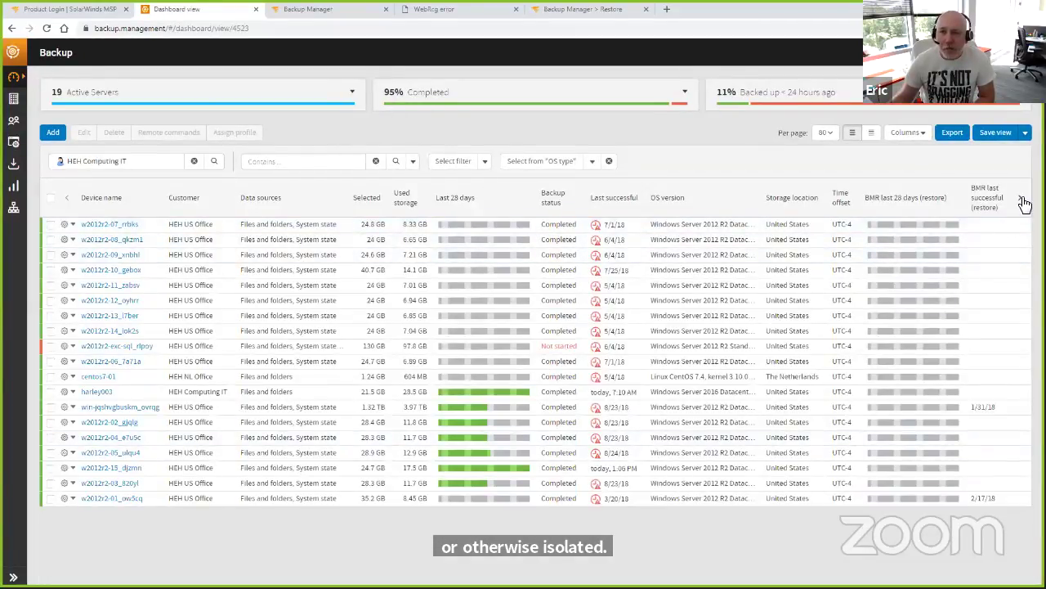
left_click(1022, 203)
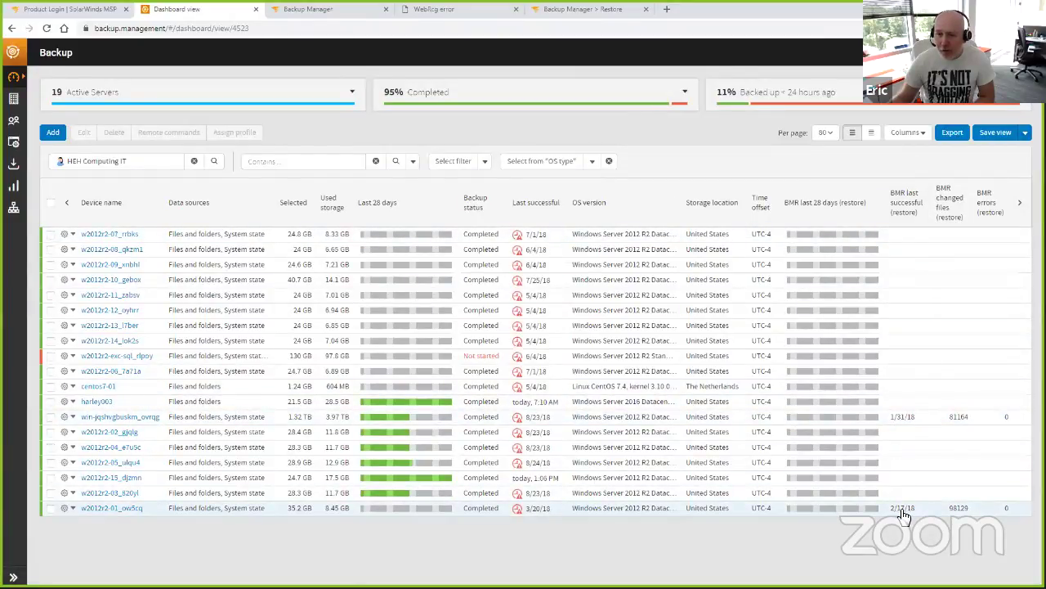
left_click(1021, 204)
left_click(1021, 204)
left_click(1021, 206)
left_click(1022, 206)
left_click(1022, 206)
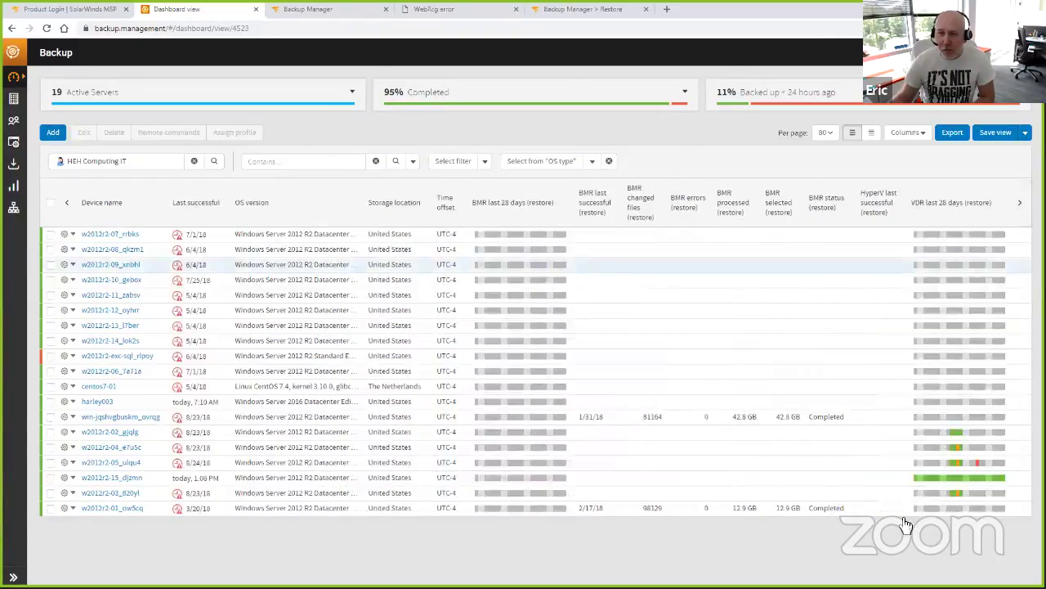
- Bring the VDR verification columns into view and open w2012r2-03_820yl's verification result
left_click(1022, 206)
left_click(1022, 206)
left_click(1019, 204)
left_click(1020, 204)
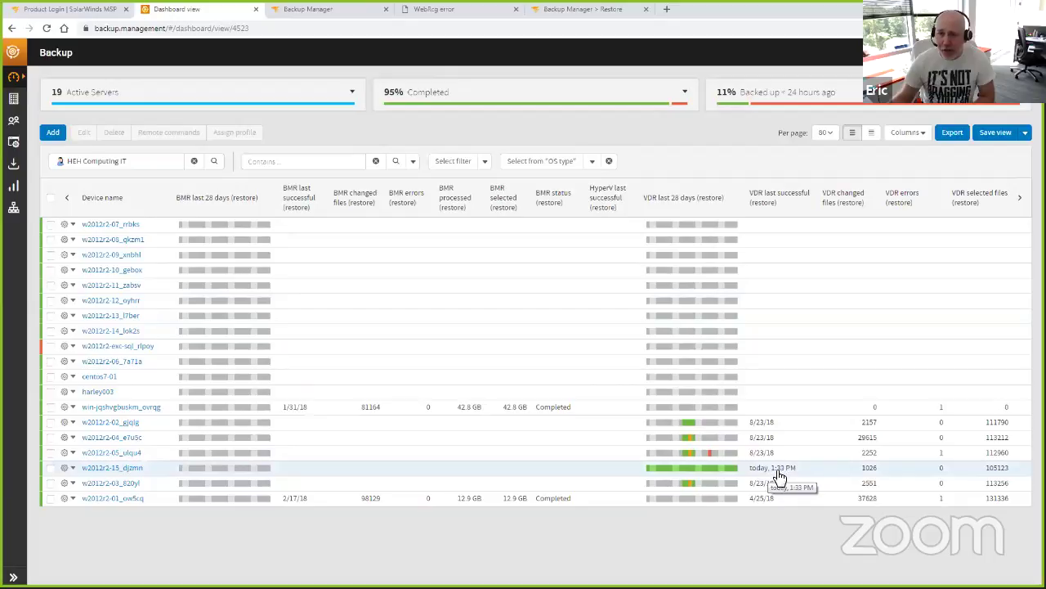
left_click(1021, 204)
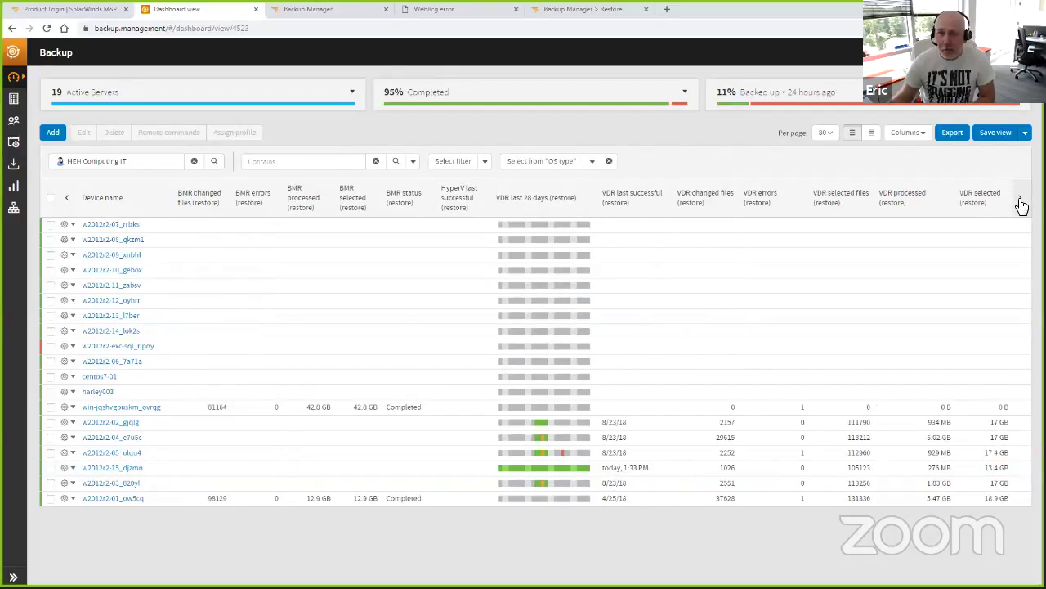
left_click(1021, 204)
left_click(1022, 205)
left_click(1024, 207)
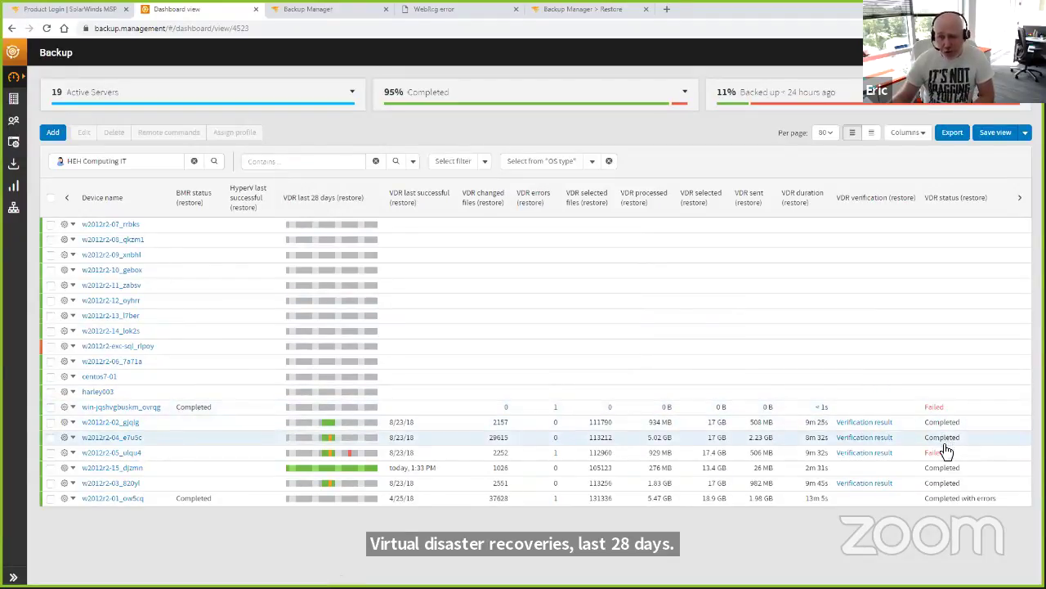
left_click(863, 484)
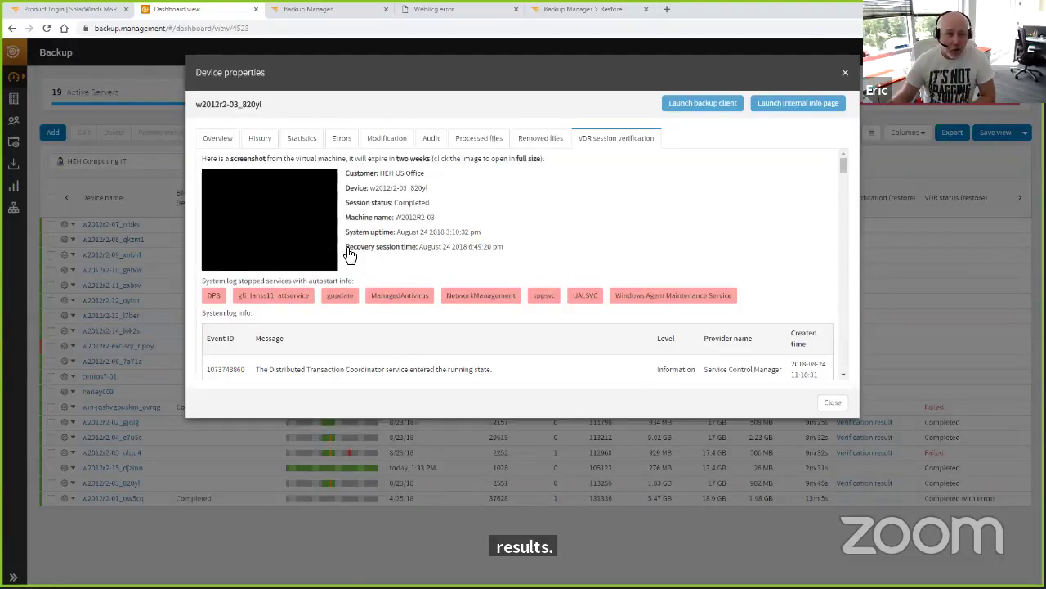
left_click(264, 235)
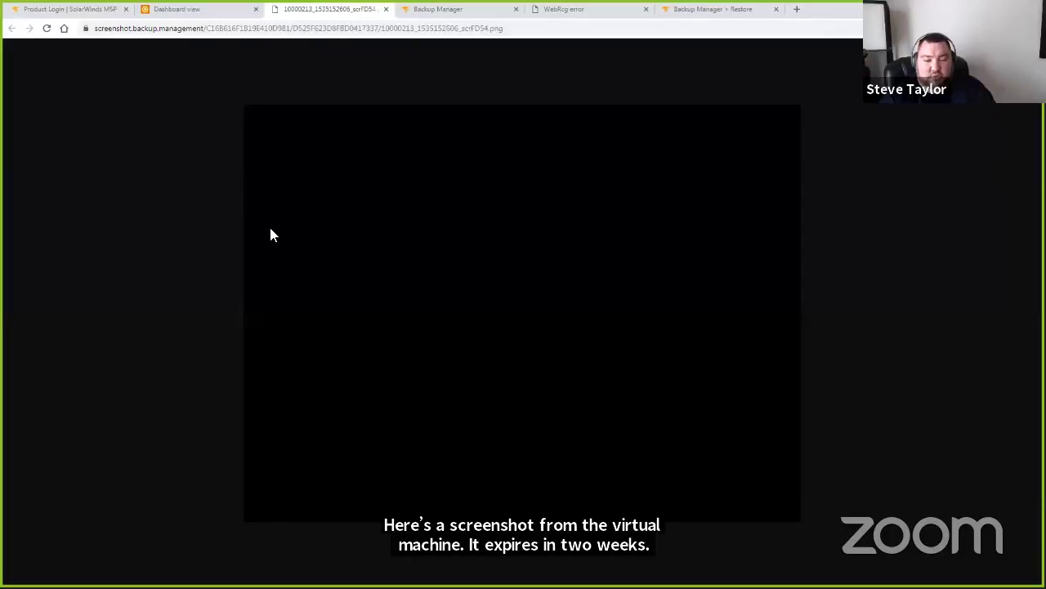
left_click(222, 13)
scroll(452, 335, "down", 3)
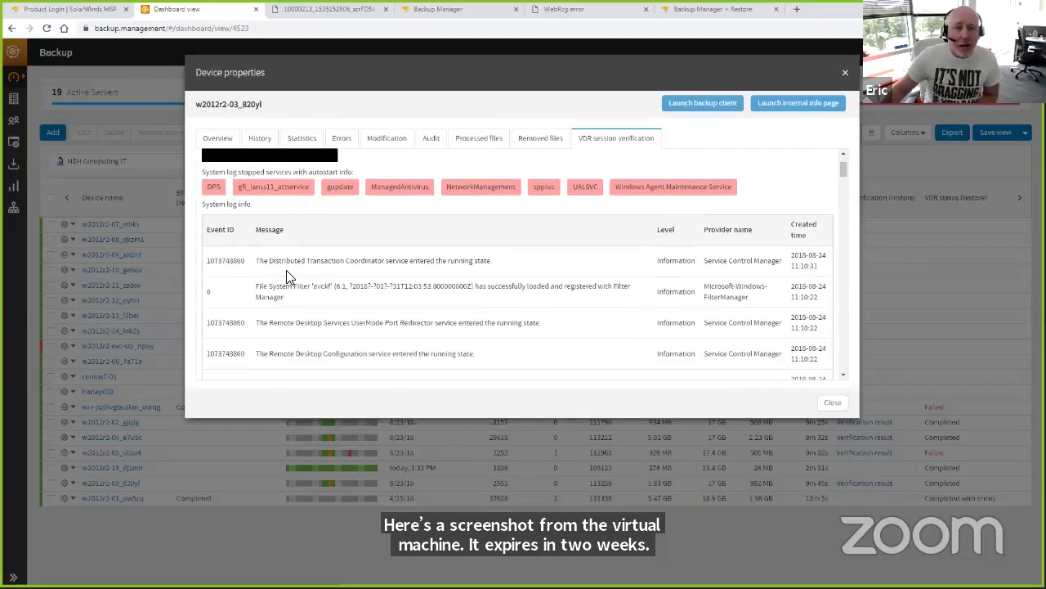
scroll(288, 277, "up", 1)
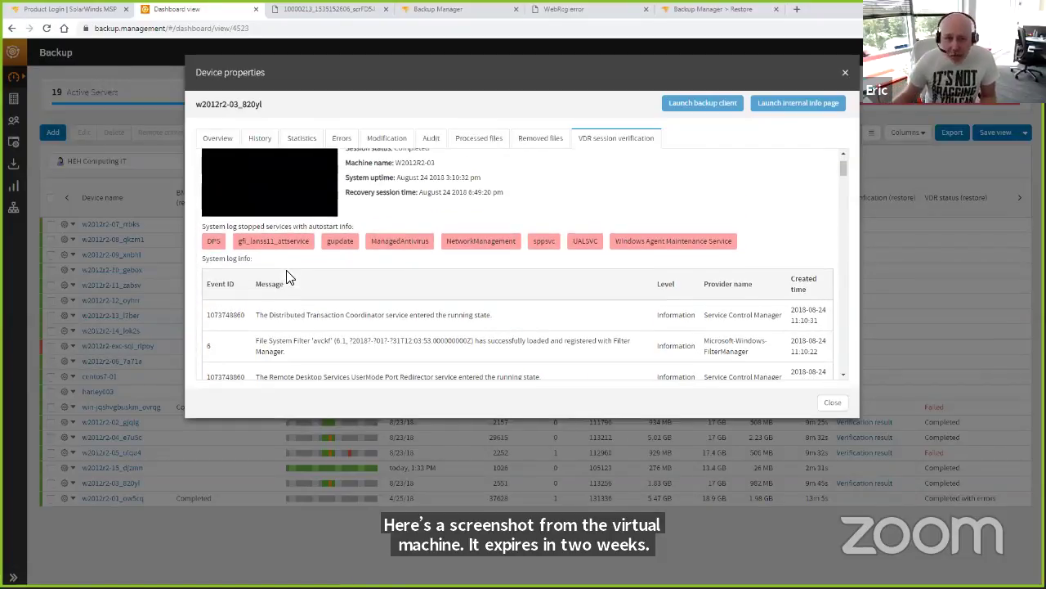
scroll(481, 282, "up", 1)
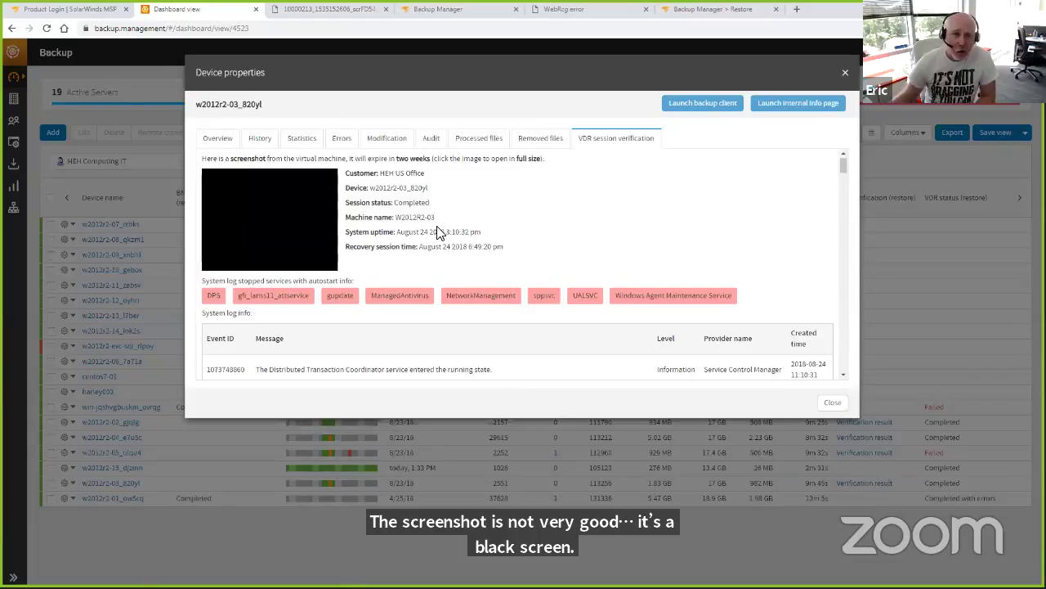
scroll(438, 232, "down", 3)
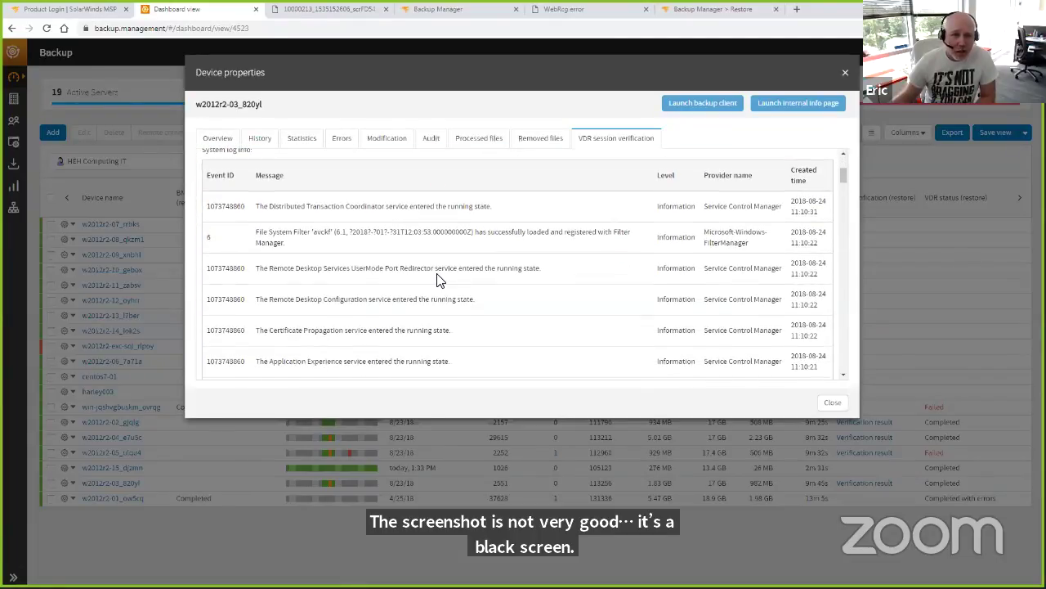
scroll(303, 210, "up", 2)
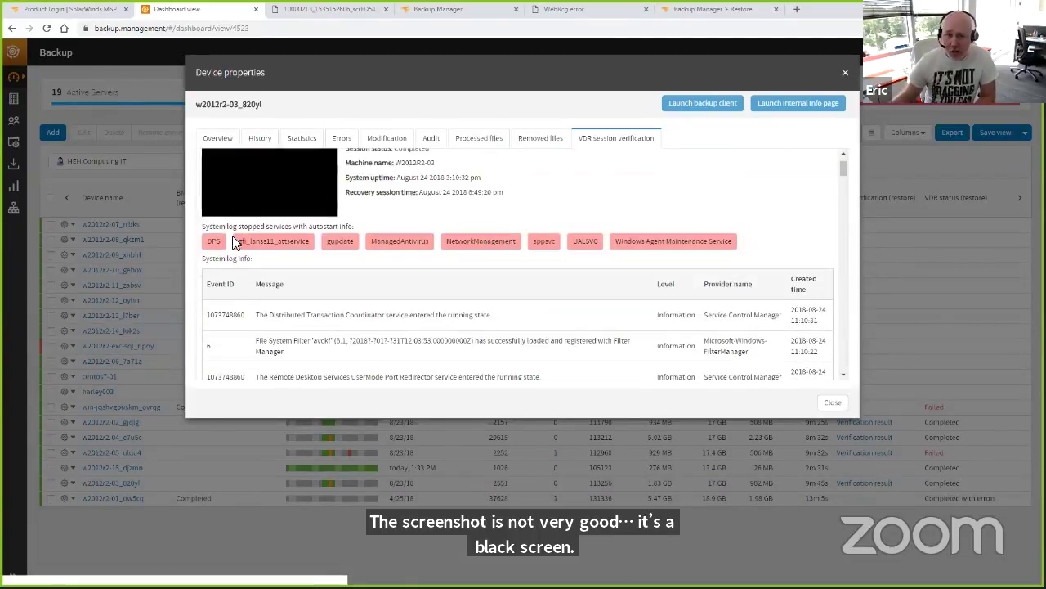
scroll(412, 317, "down", 8)
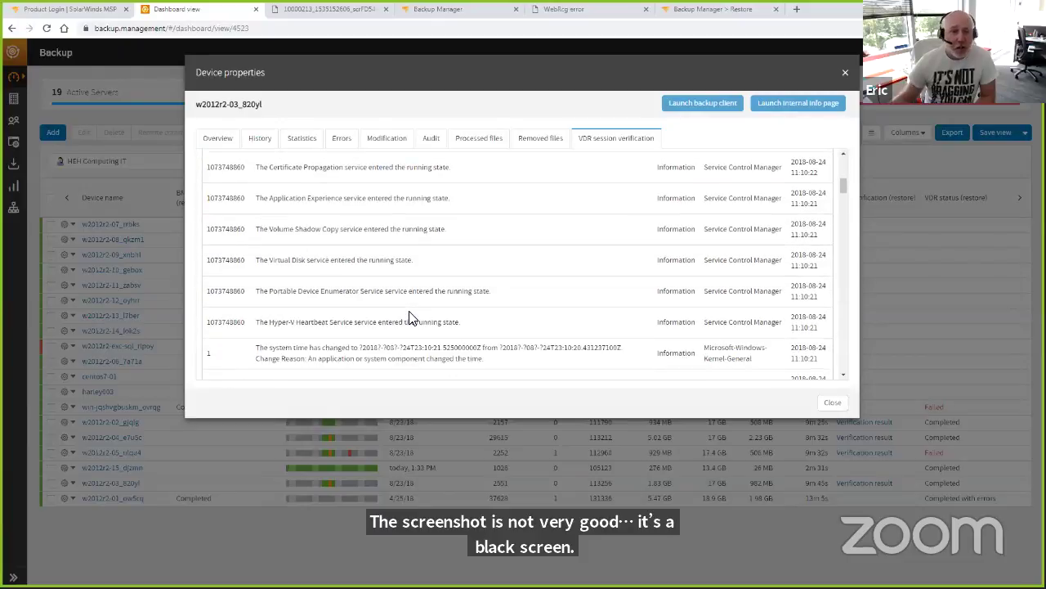
scroll(413, 314, "down", 3)
scroll(413, 312, "up", 6)
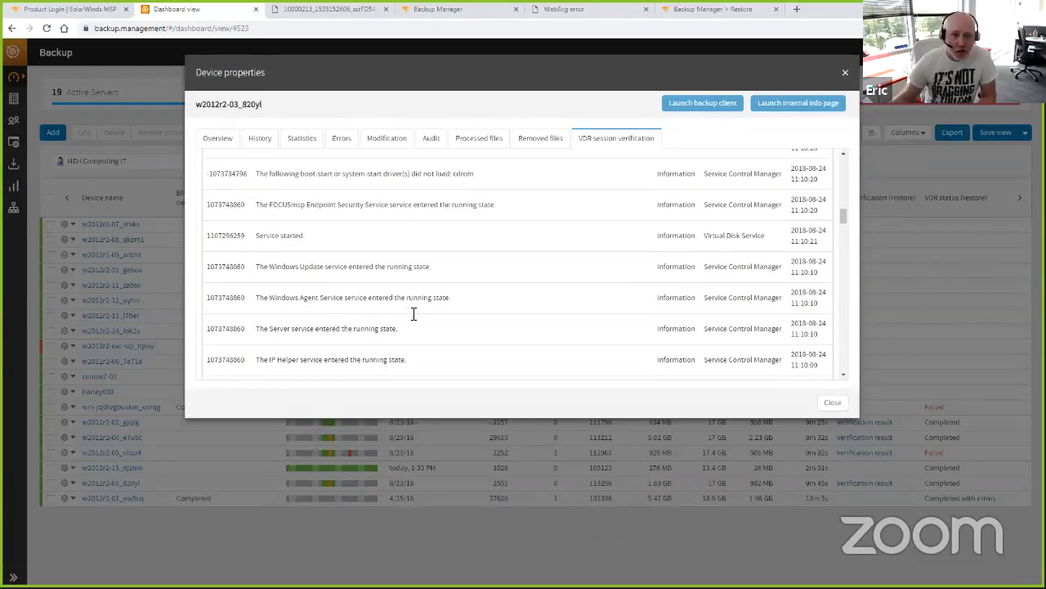
scroll(413, 313, "up", 5)
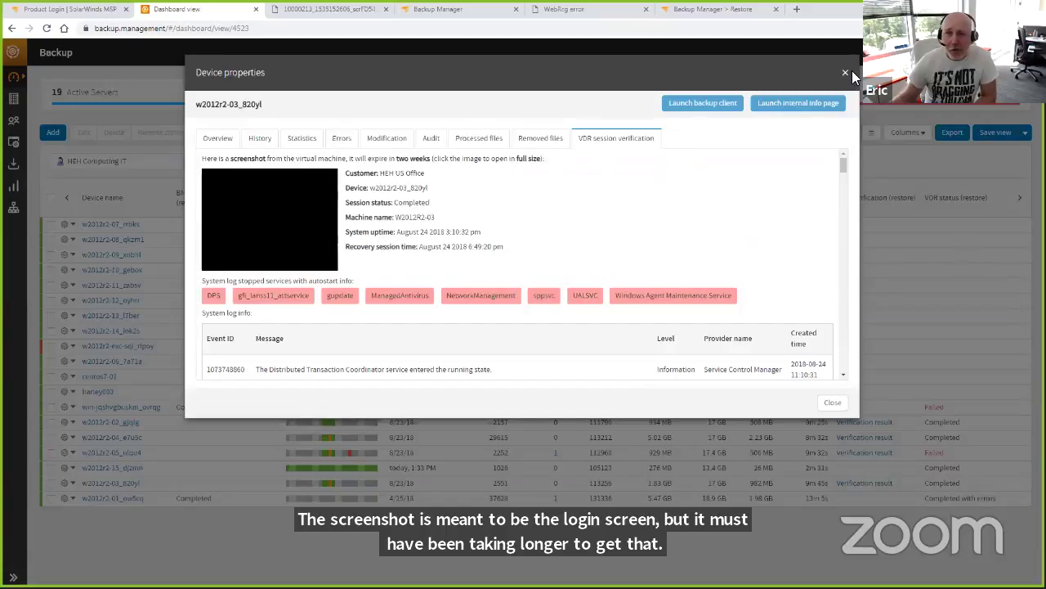
- Close w2012r2-03_820yl's details and check the w2012r2-05_ulqu4 verification result
left_click(876, 288)
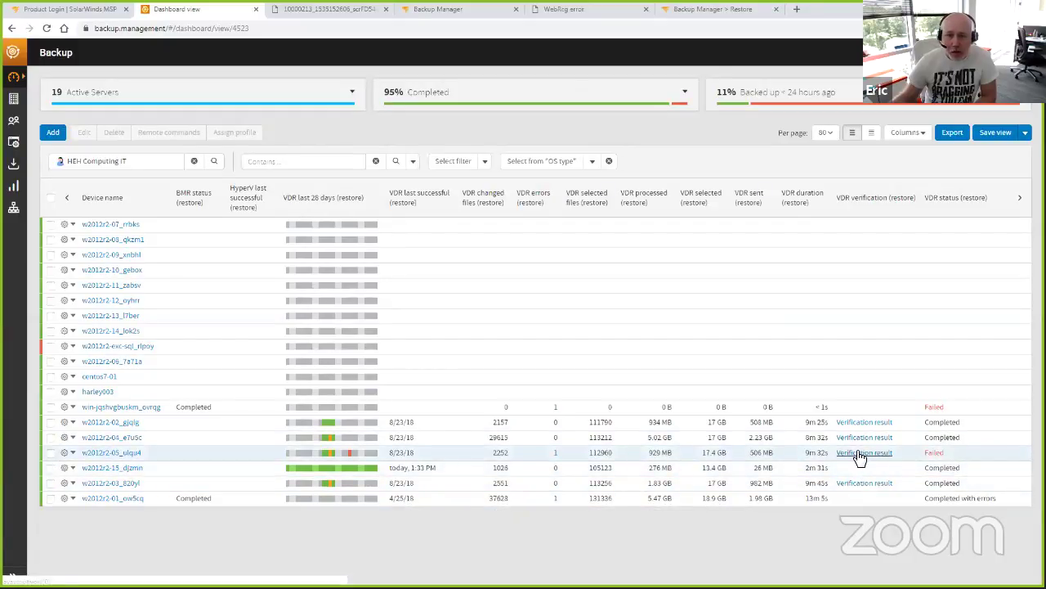
left_click(859, 453)
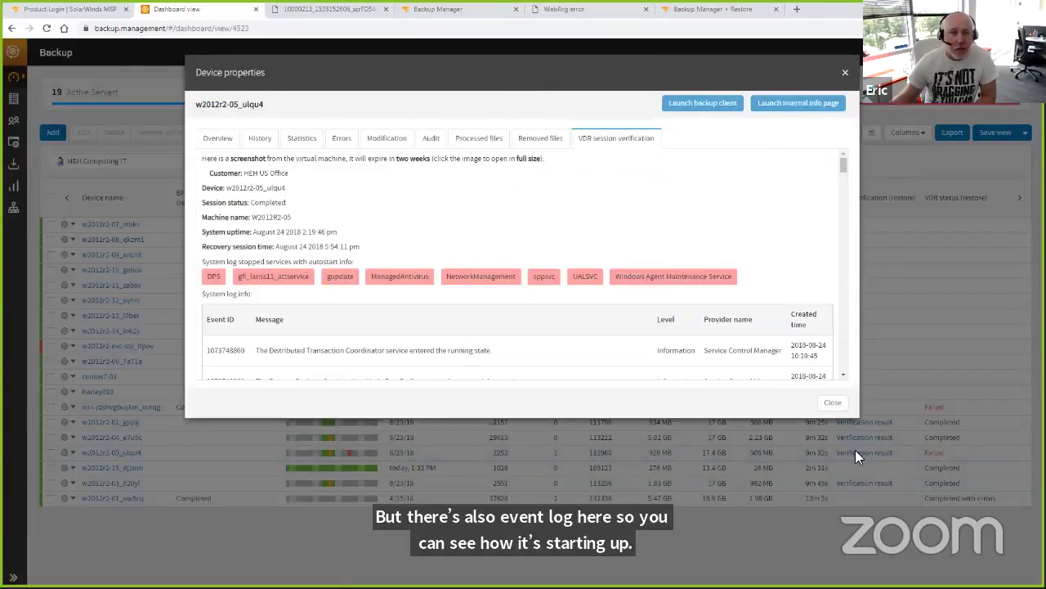
left_click(860, 451)
- View w2012r2-04_e7u5c's full-size lock-screen screenshot, then return to the dashboard and close its details
left_click(860, 439)
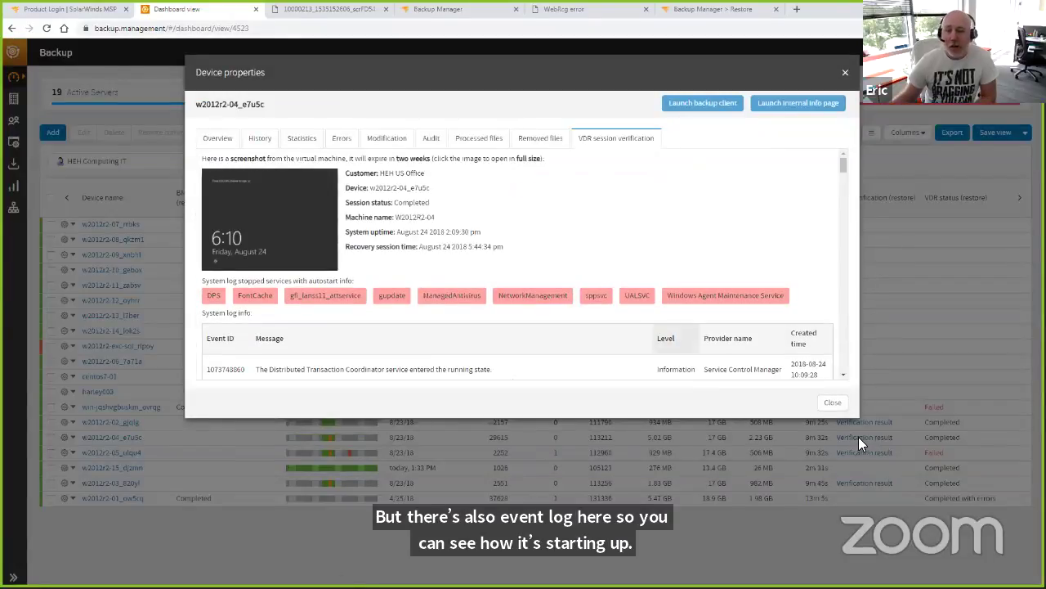
left_click(268, 217)
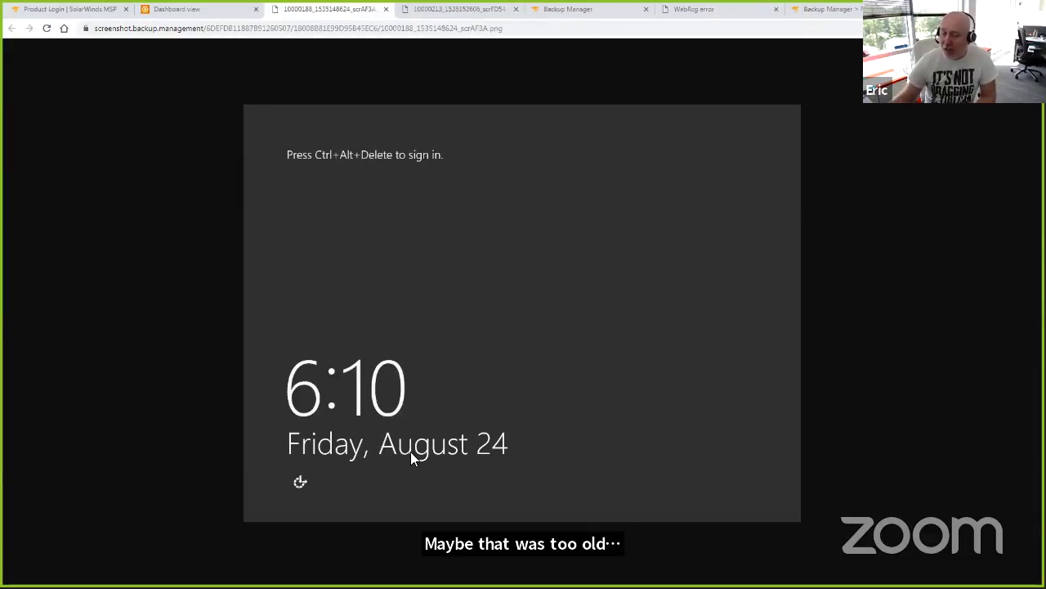
left_click(205, 9)
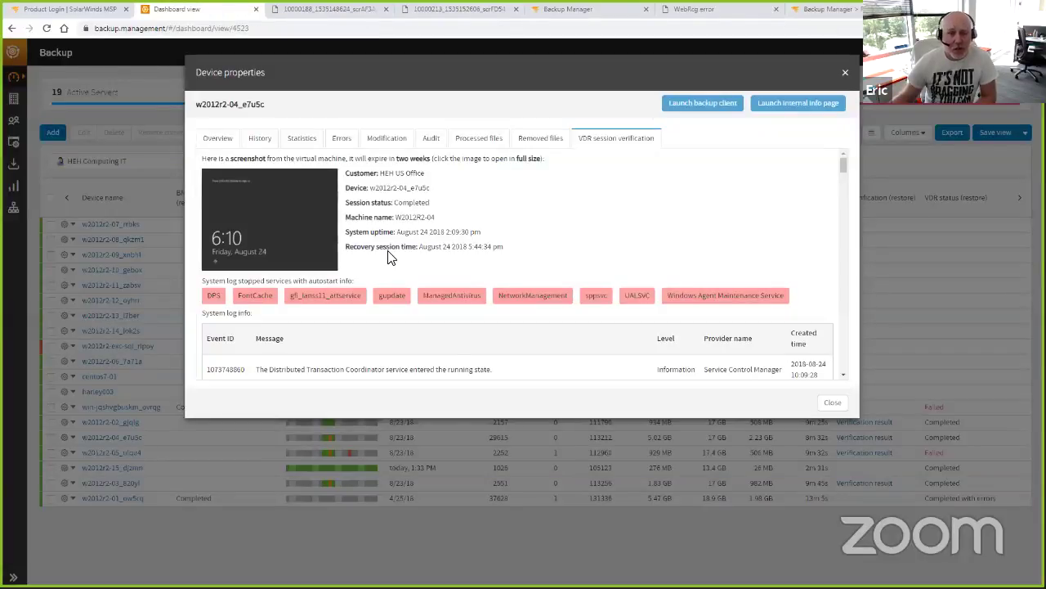
scroll(362, 337, "down", 10)
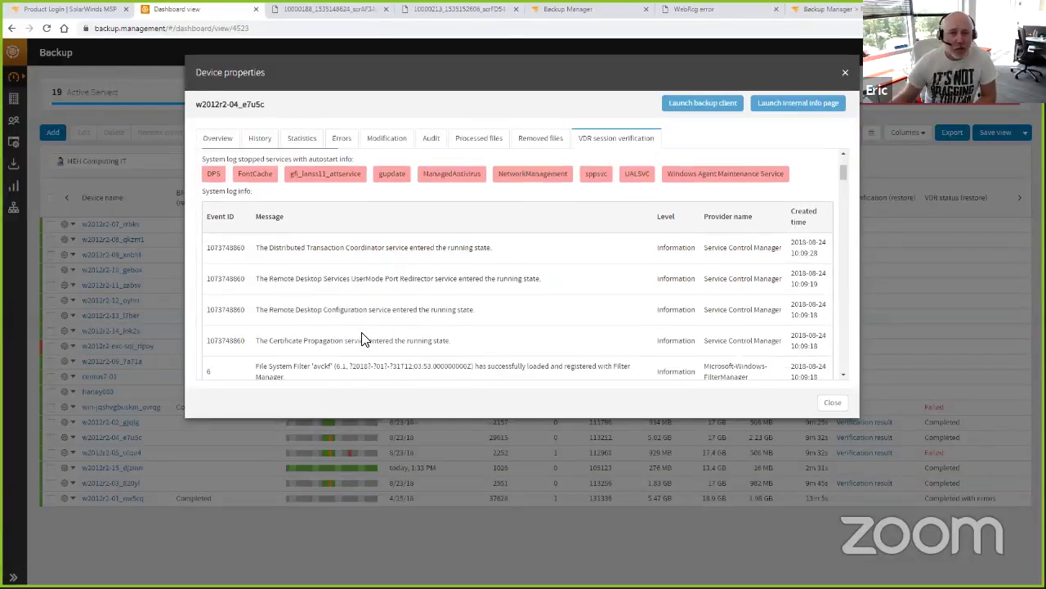
scroll(366, 336, "down", 5)
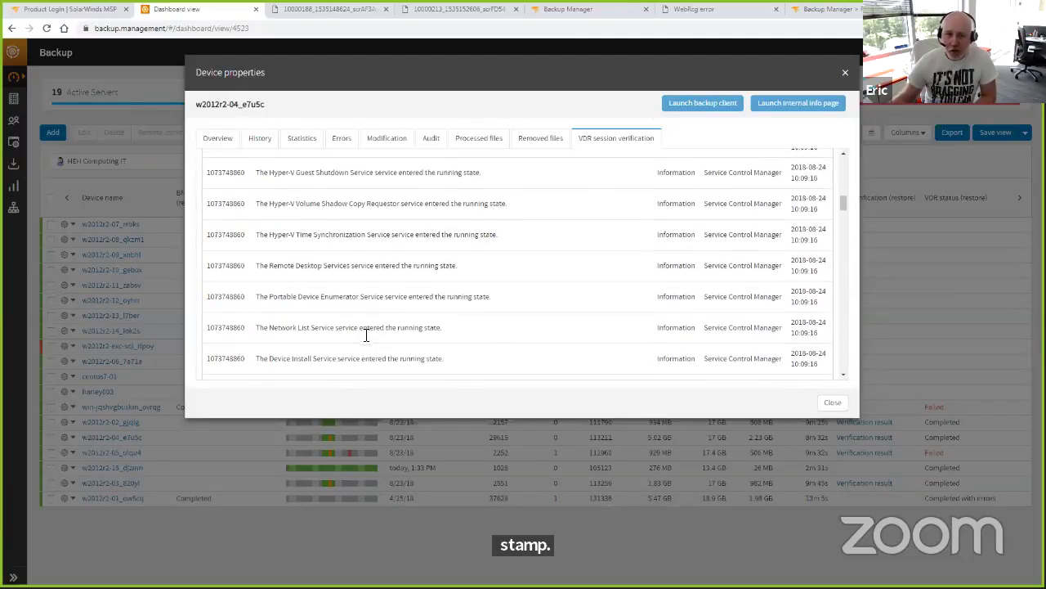
scroll(369, 335, "down", 3)
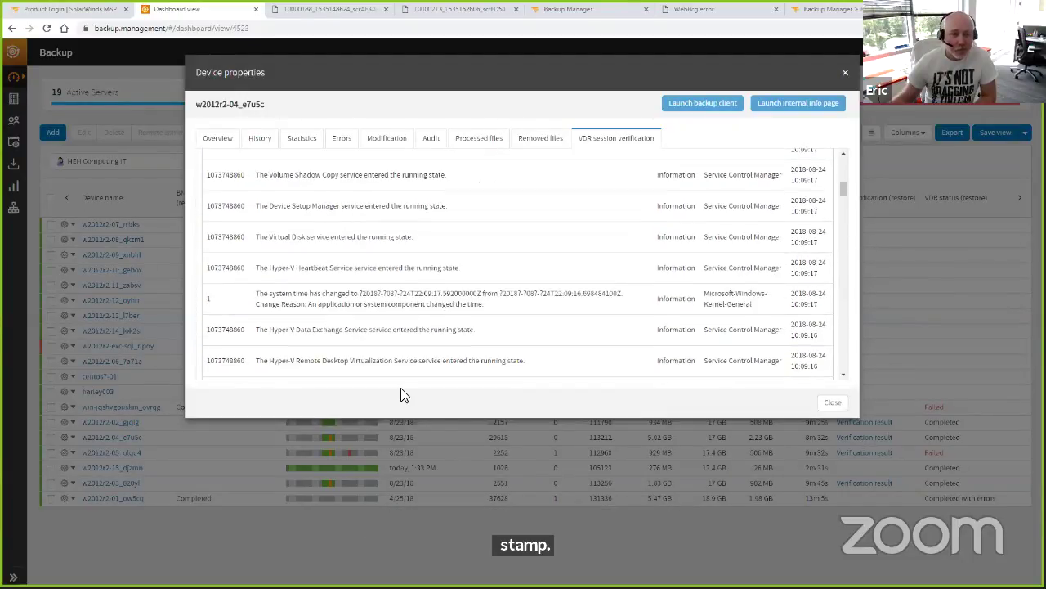
left_click(450, 463)
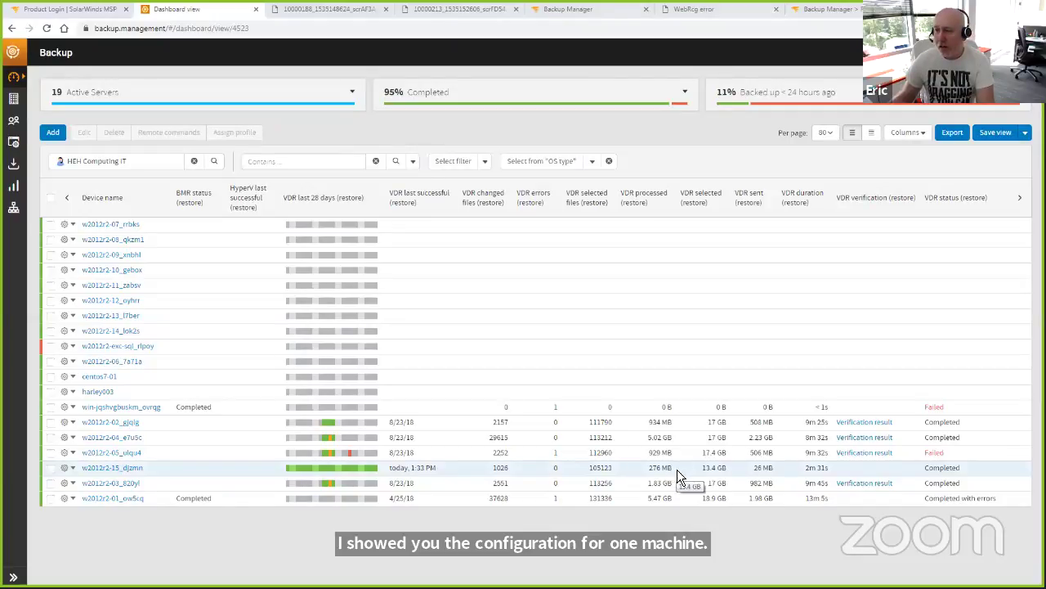
- Bring up the Recovery Console from the VM Connection window and enlarge it
key("alt+Tab")
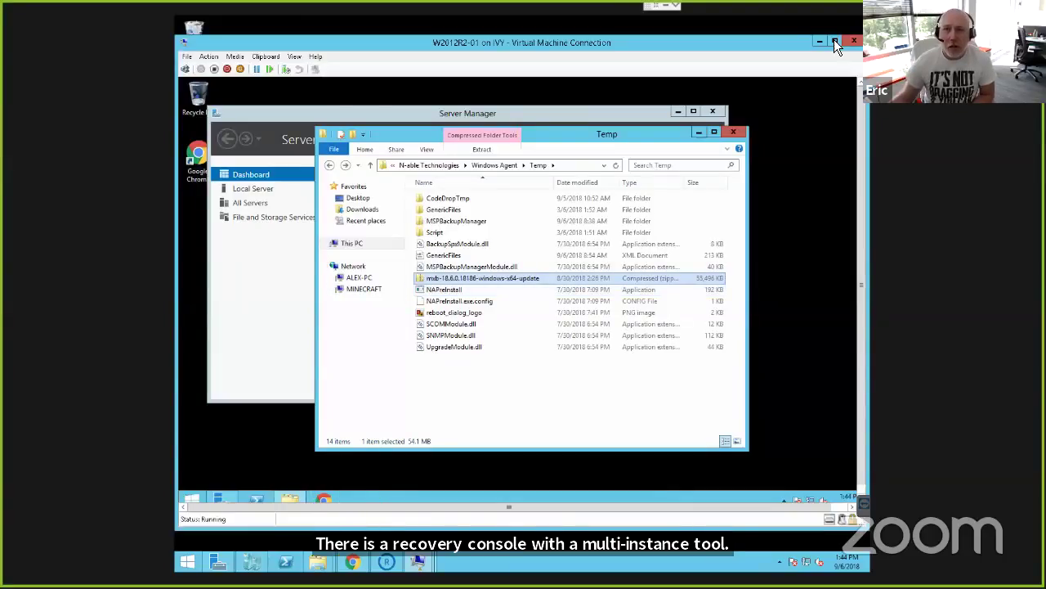
left_click_drag(832, 41, 827, 18)
left_click(695, 112)
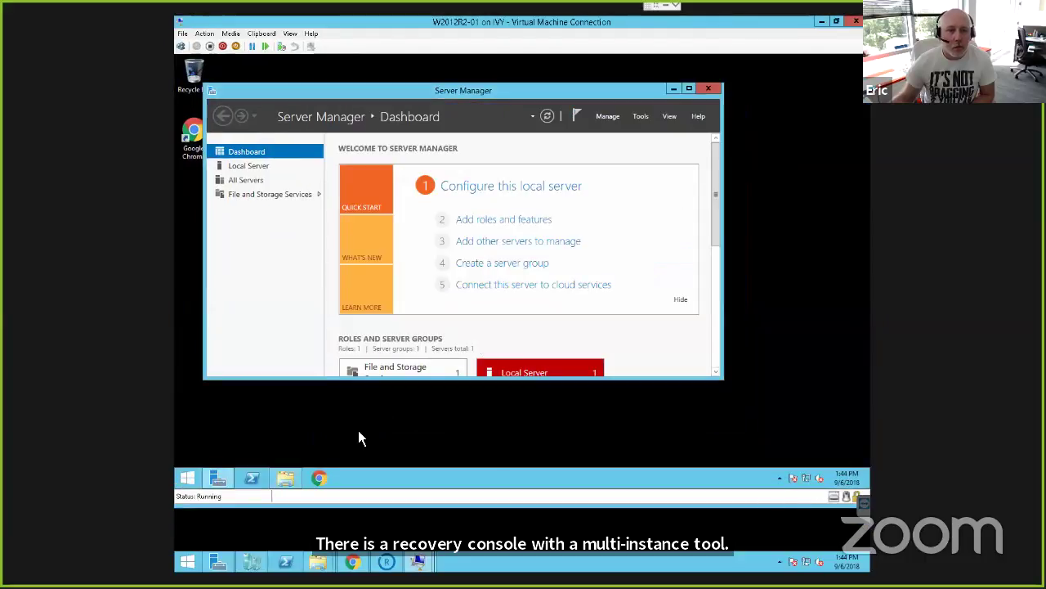
left_click(403, 565)
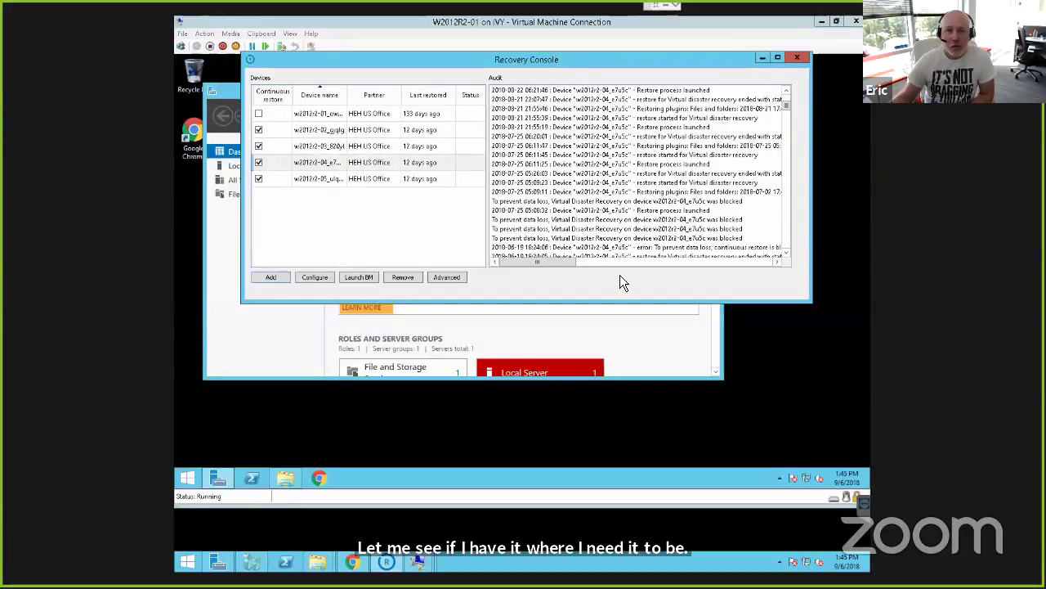
left_click_drag(811, 302, 866, 343)
- Show the newest audit log entries and bring up actions for the w2012r2-04 device
scroll(682, 119, "up", 5)
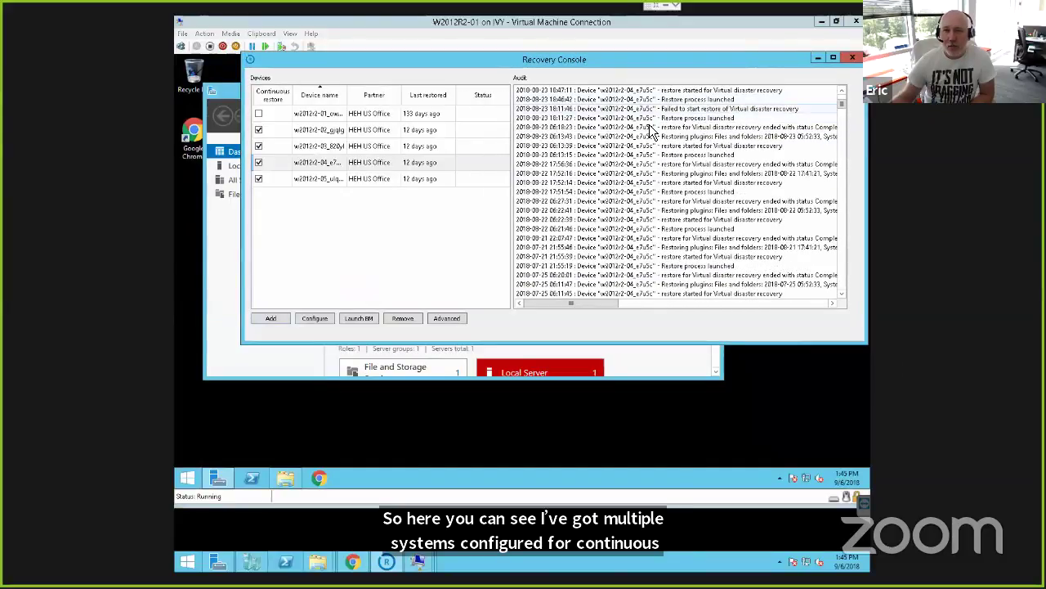
scroll(664, 142, "up", 7)
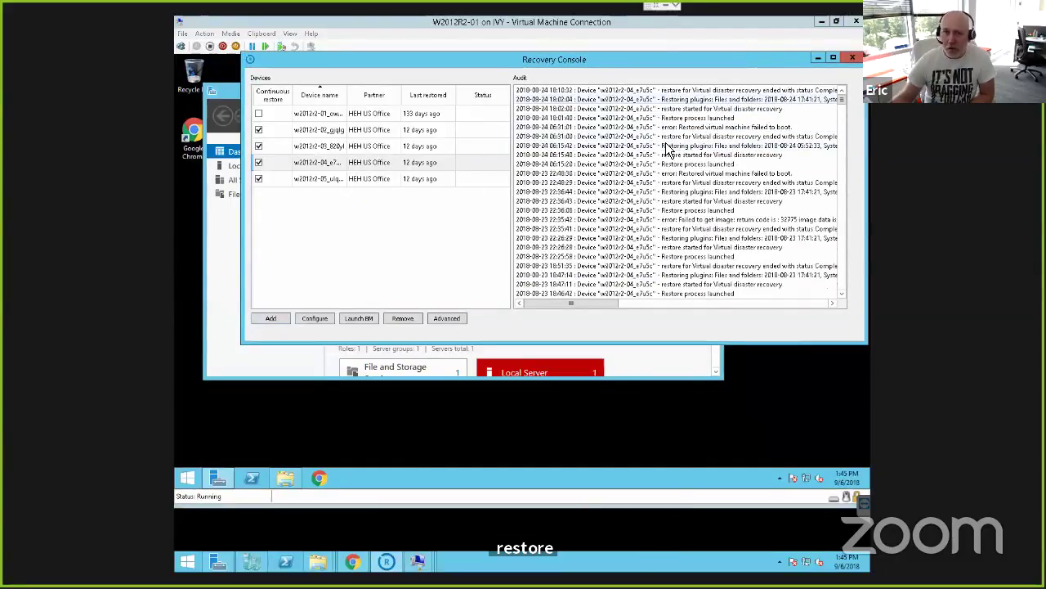
left_click(416, 163)
right_click(412, 163)
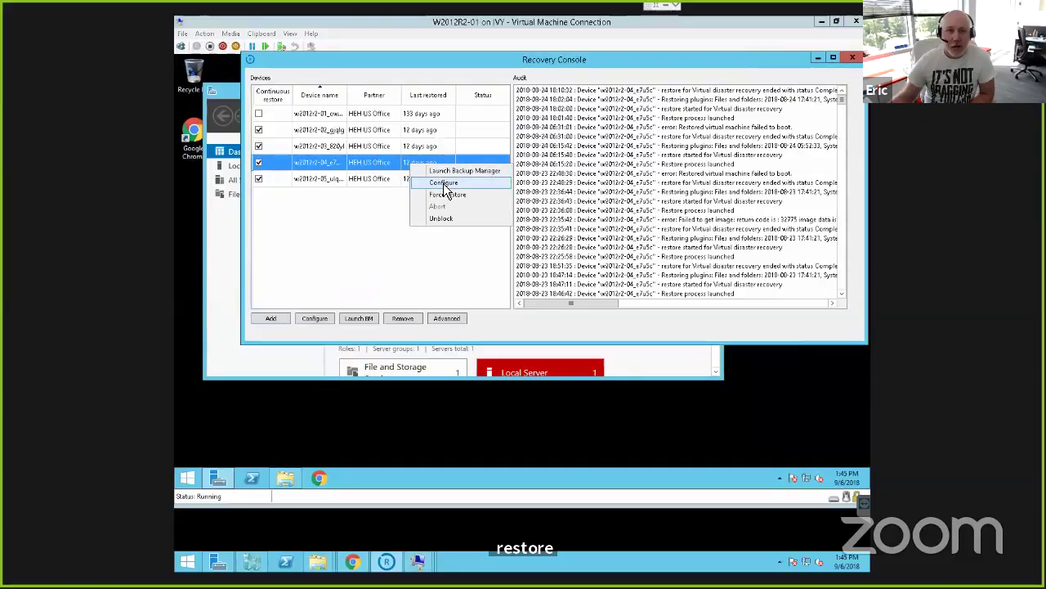
- Configure w2012r2-04_e7u5c, keeping Virtual disaster recovery tracked, and continue to its restore settings
left_click(444, 183)
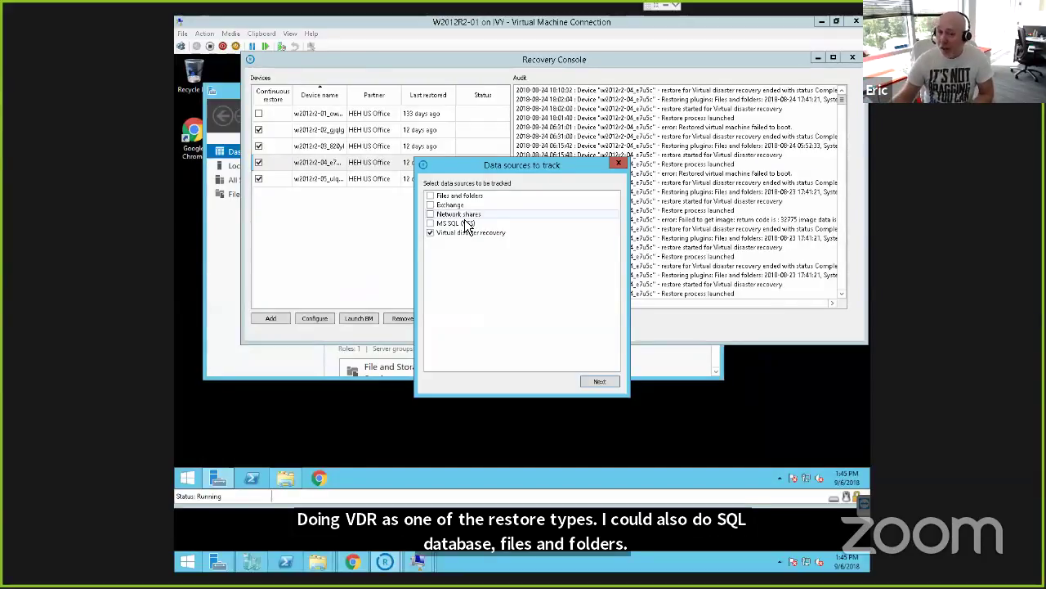
left_click(606, 386)
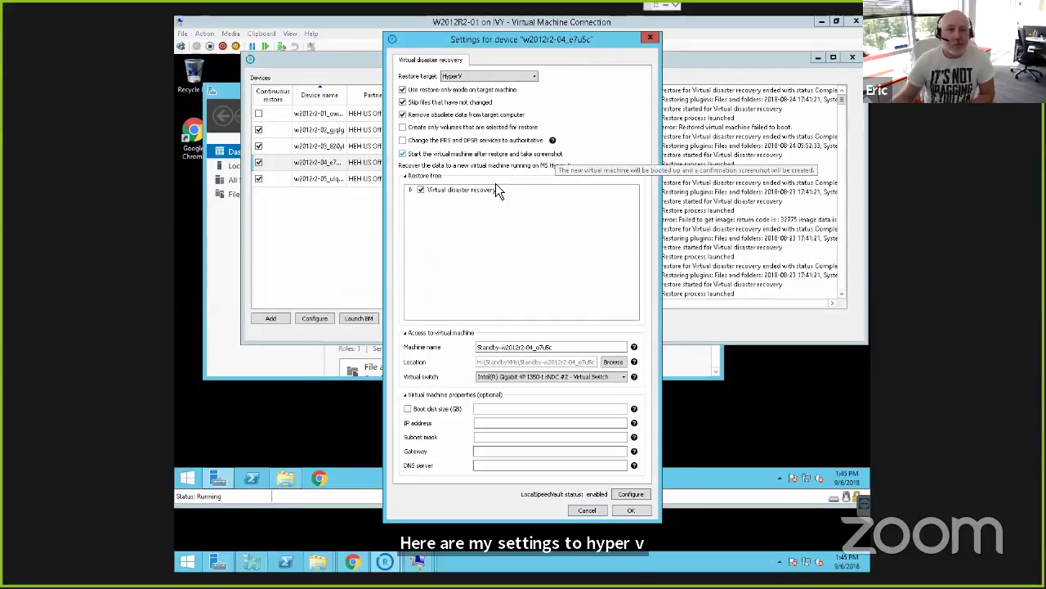
- Expand Virtual disaster recovery and drive C: in the restore tree to list C:'s folders
left_click(411, 191)
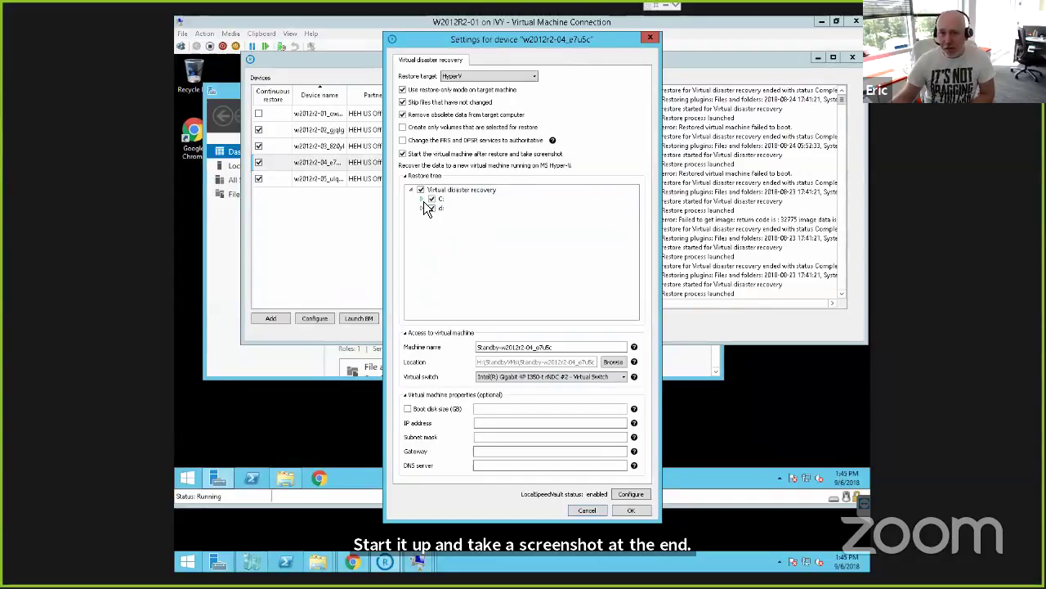
left_click(423, 201)
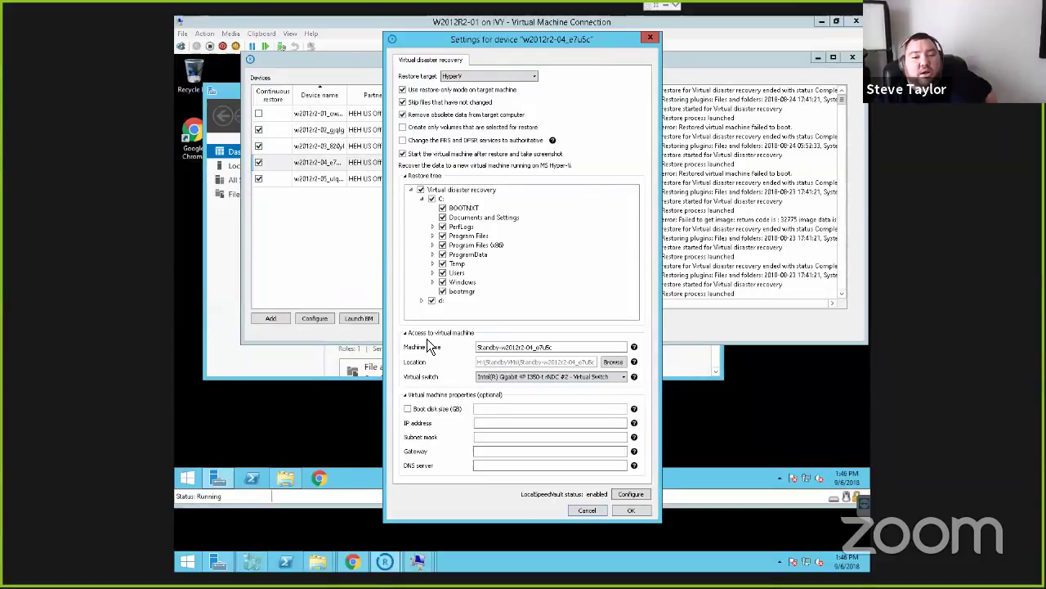
- Exclude drive d: from the Hyper-V restore and open the LocalSpeedVault configuration (H:\SpeedVault)
left_click(433, 300)
left_click(432, 301)
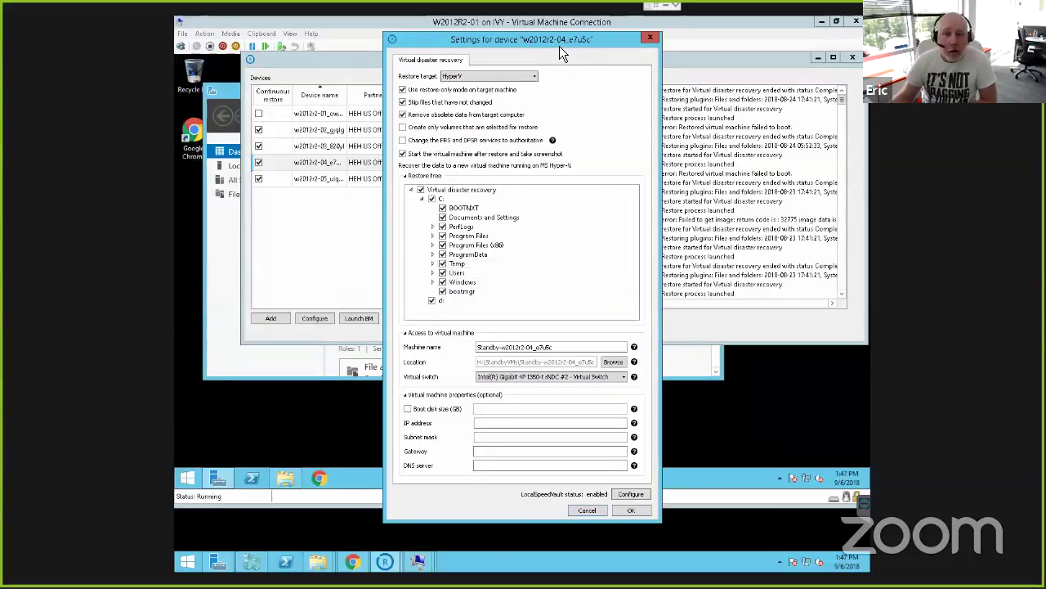
left_click(432, 301)
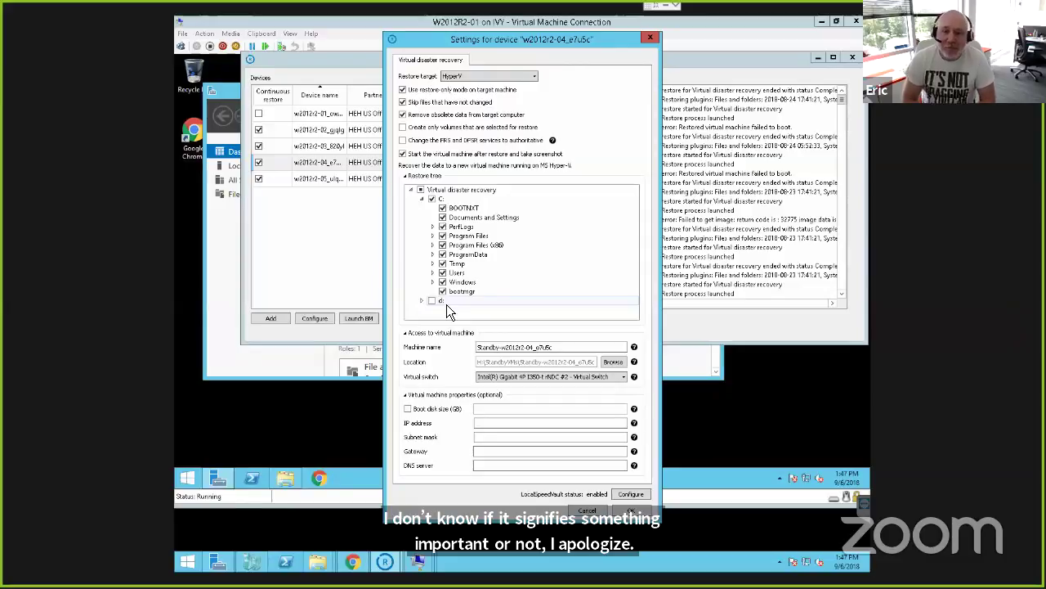
left_click(631, 495)
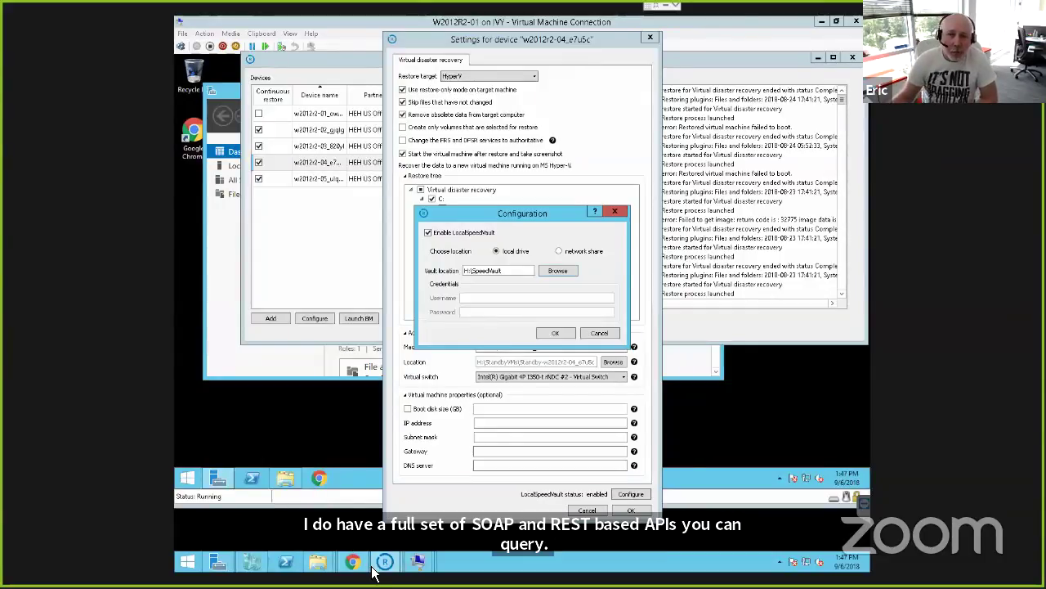
- Minimize the VM console and cycle windows back to the Backup dashboard listing 19 servers
key("alt+Tab")
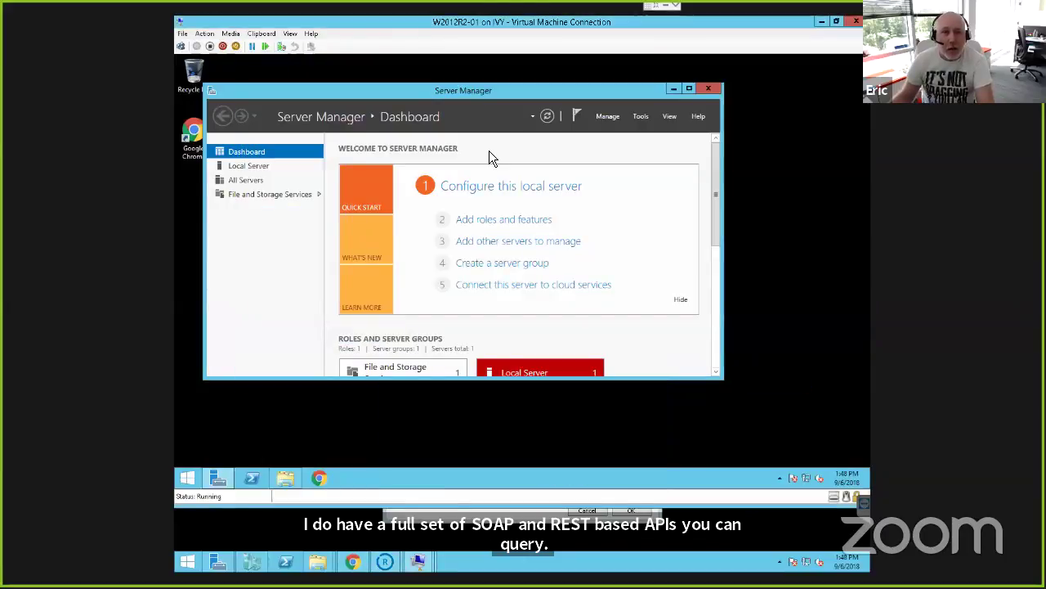
left_click(822, 22)
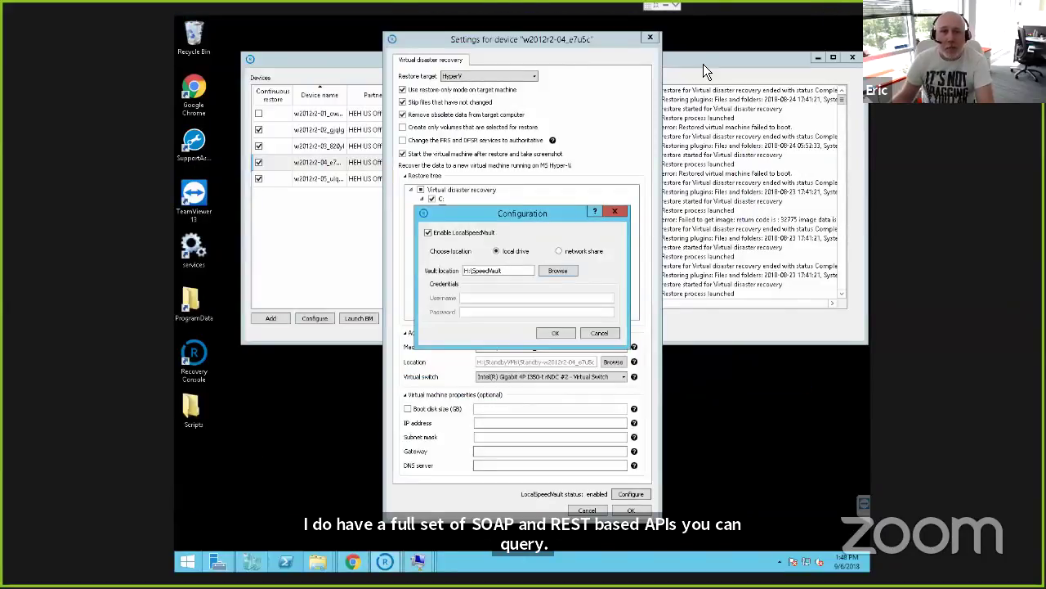
key("alt+Tab")
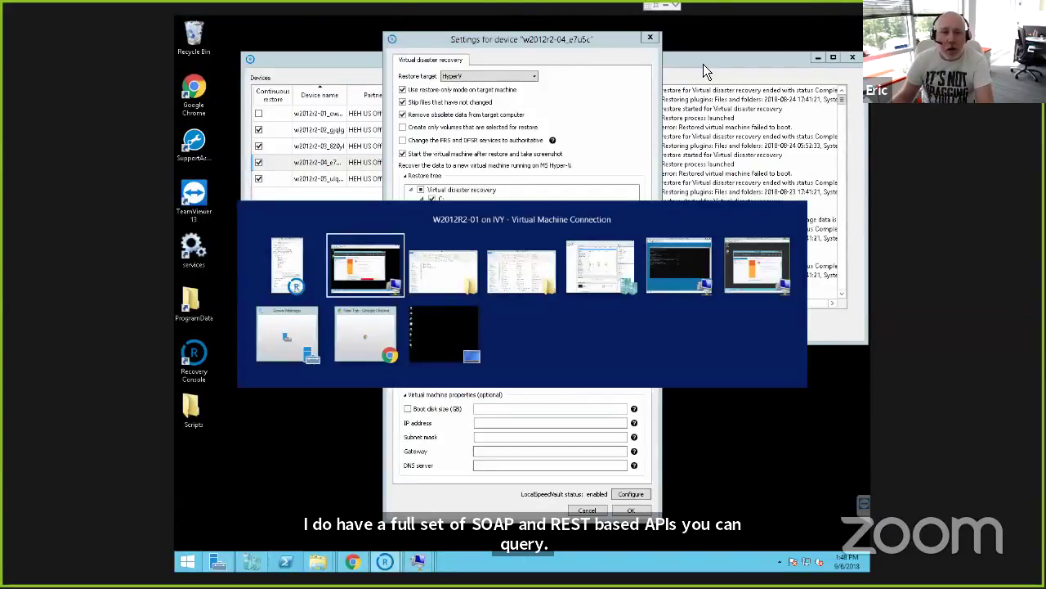
key("Tab")
key("Tab")
key("Tab")
key("Tab")
key("Tab")
key("Tab")
key("Tab")
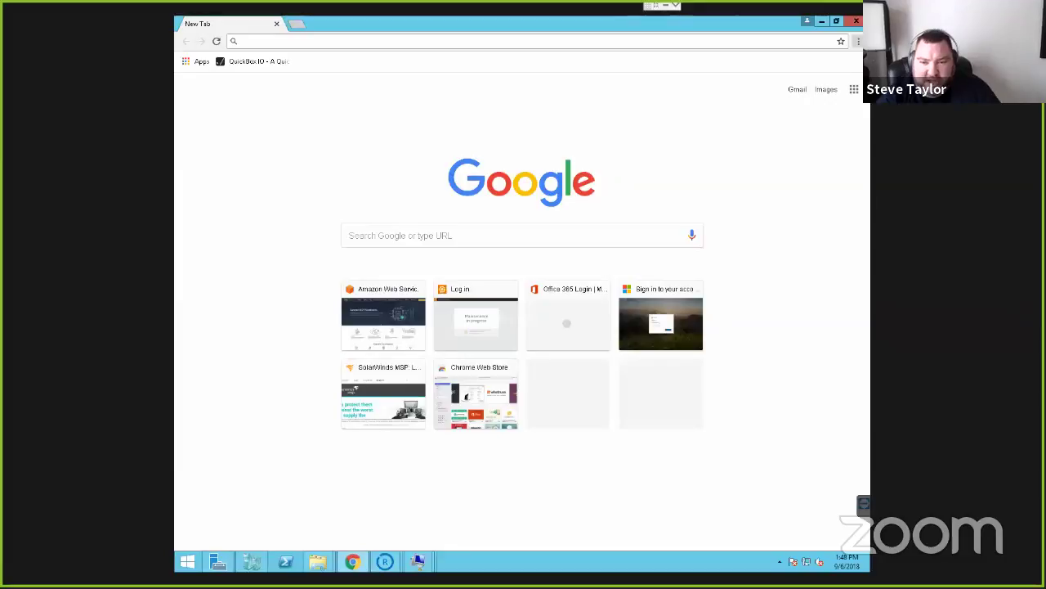
key("alt+Tab")
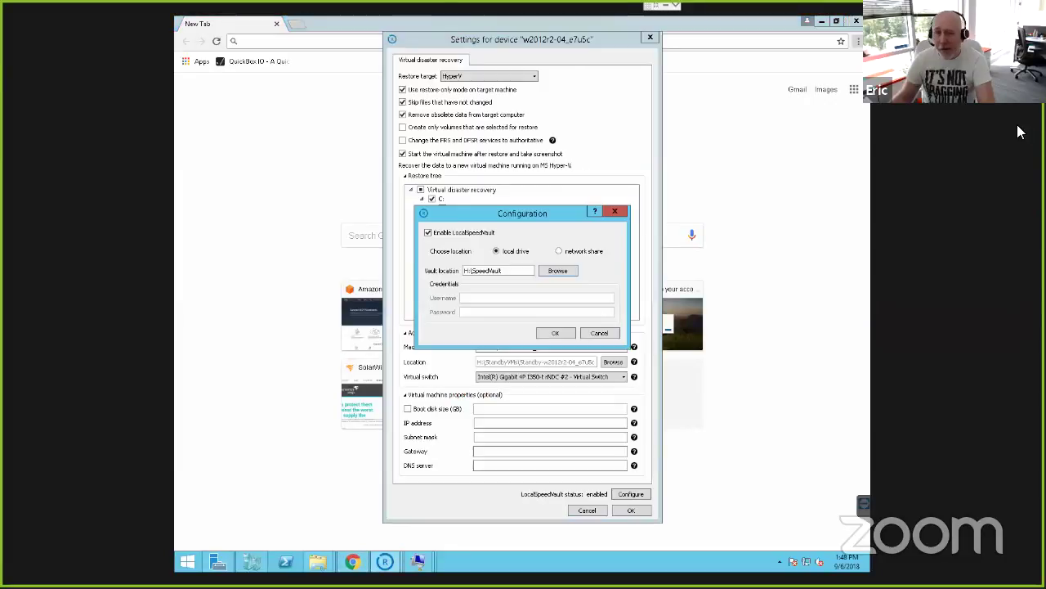
key("alt+Tab")
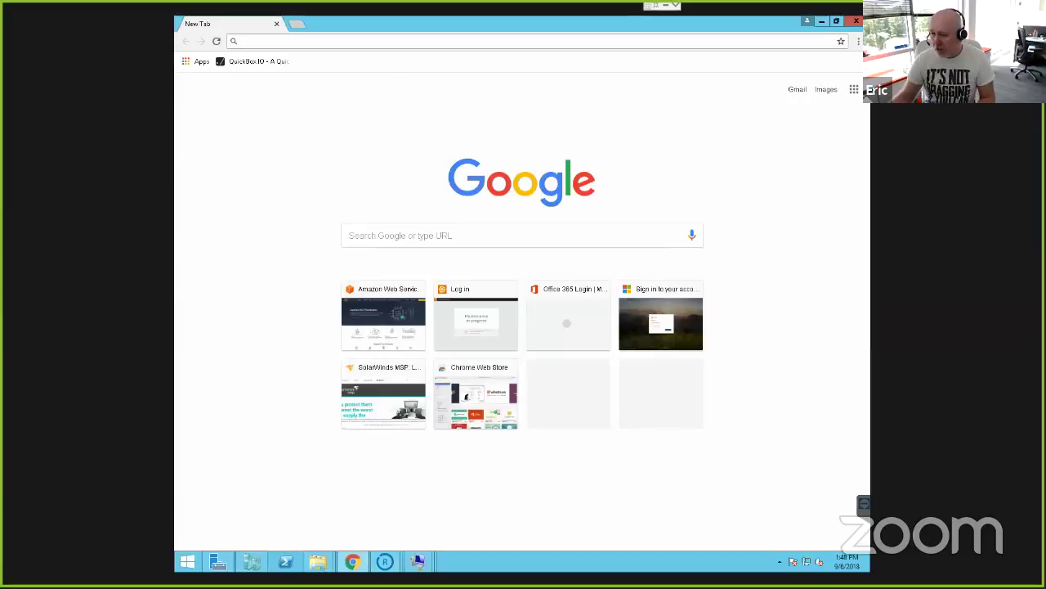
key("alt+Tab")
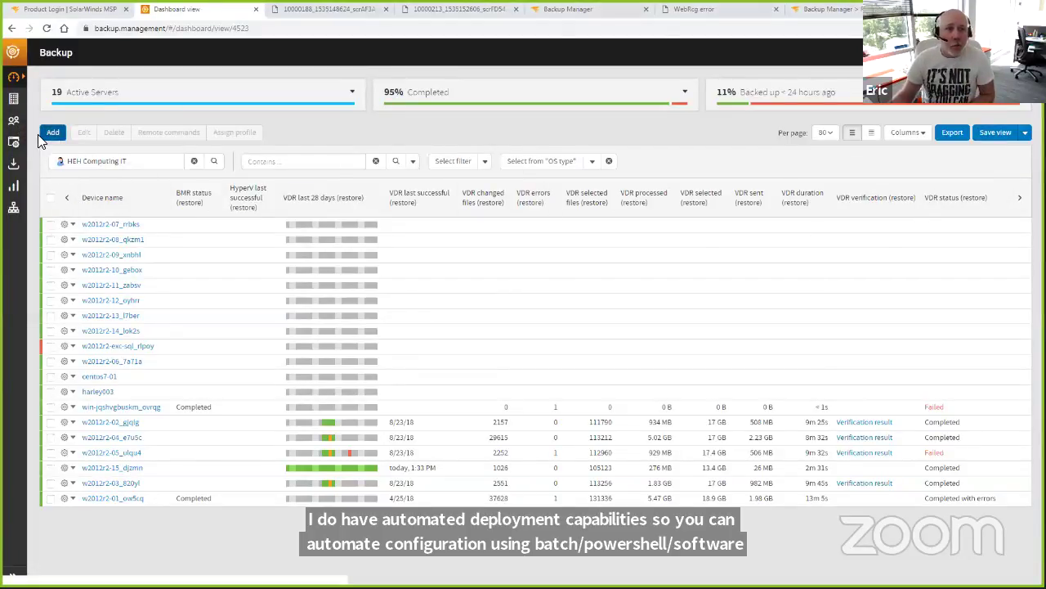
- Start adding a Servers or Workstations device for customer HEH CA Office
left_click(53, 133)
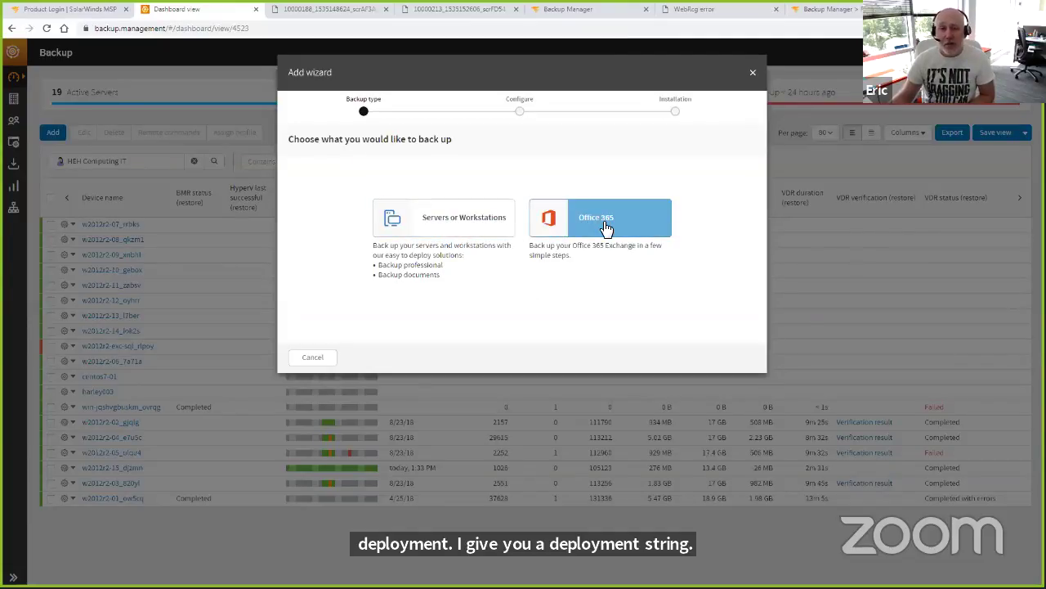
left_click(470, 229)
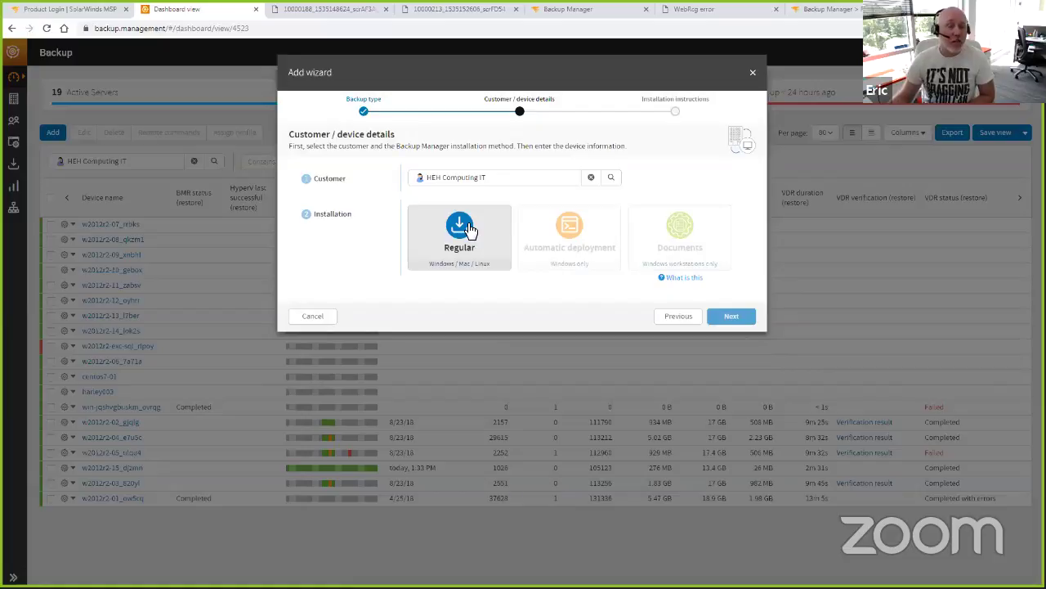
left_click(502, 179)
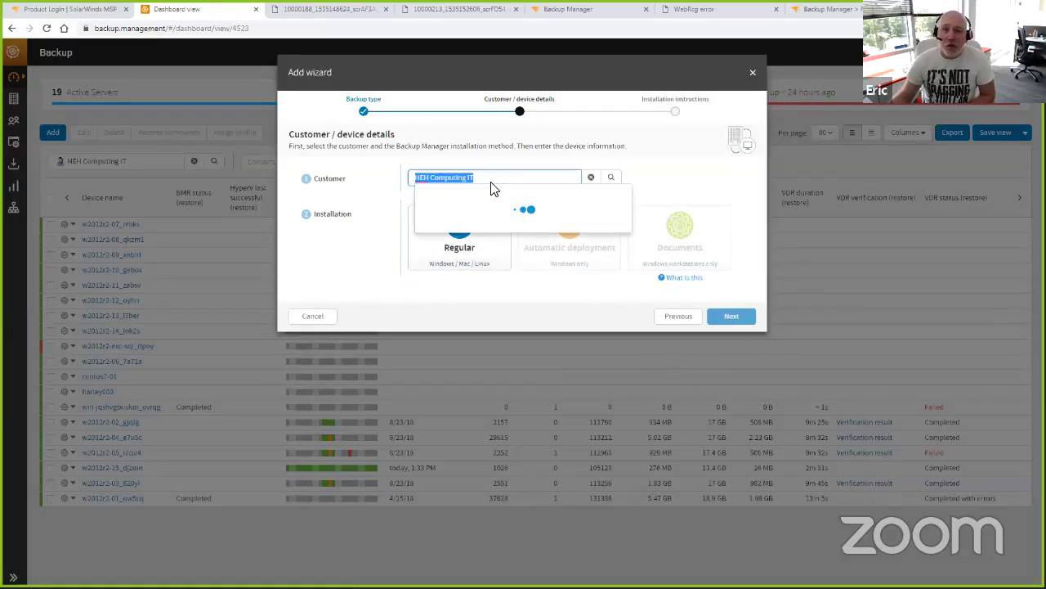
left_click(611, 180)
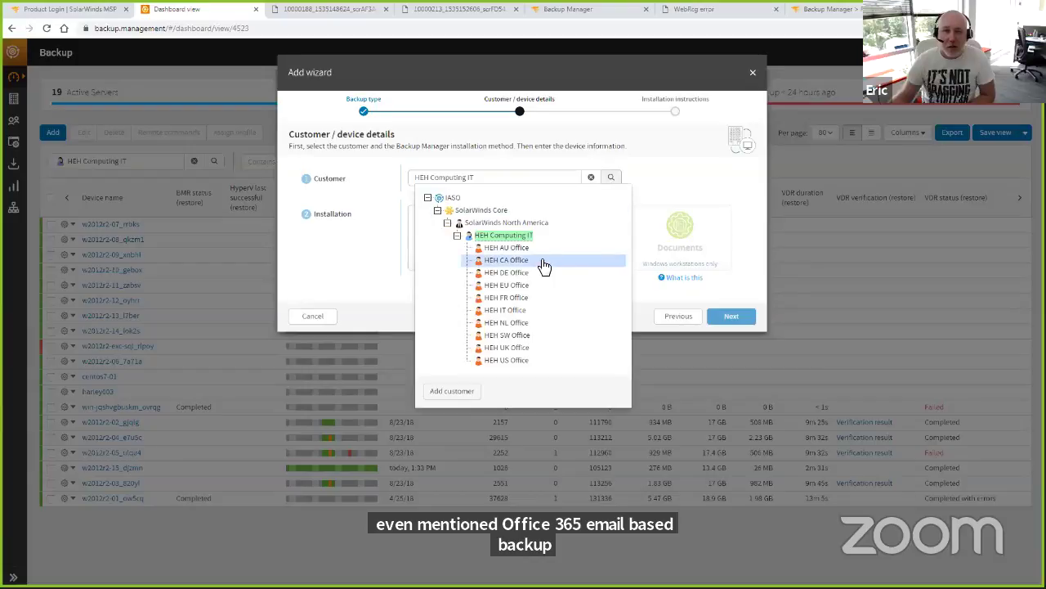
left_click(541, 265)
left_click(610, 179)
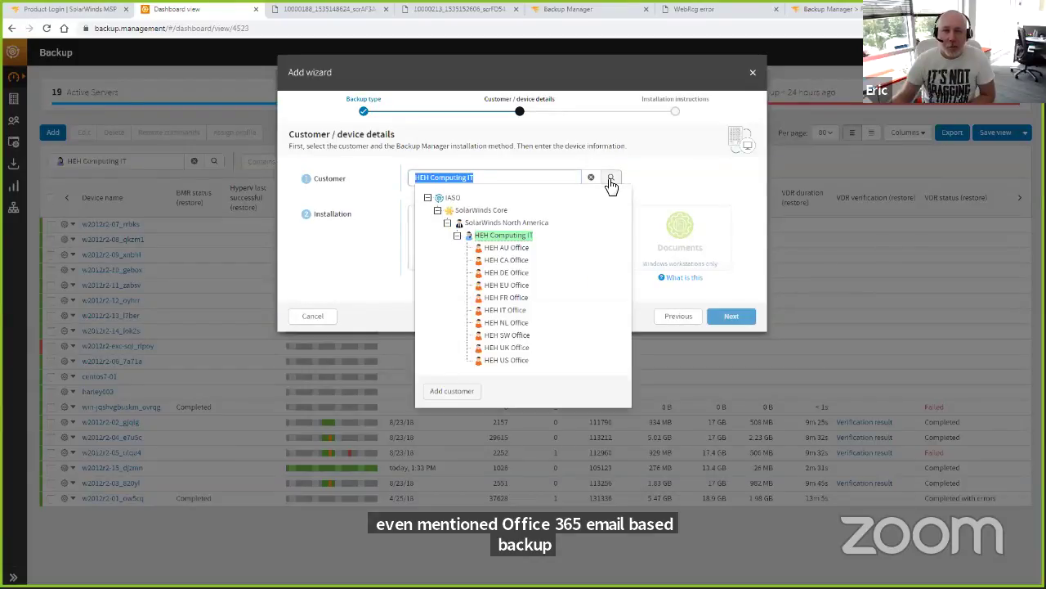
left_click(509, 261)
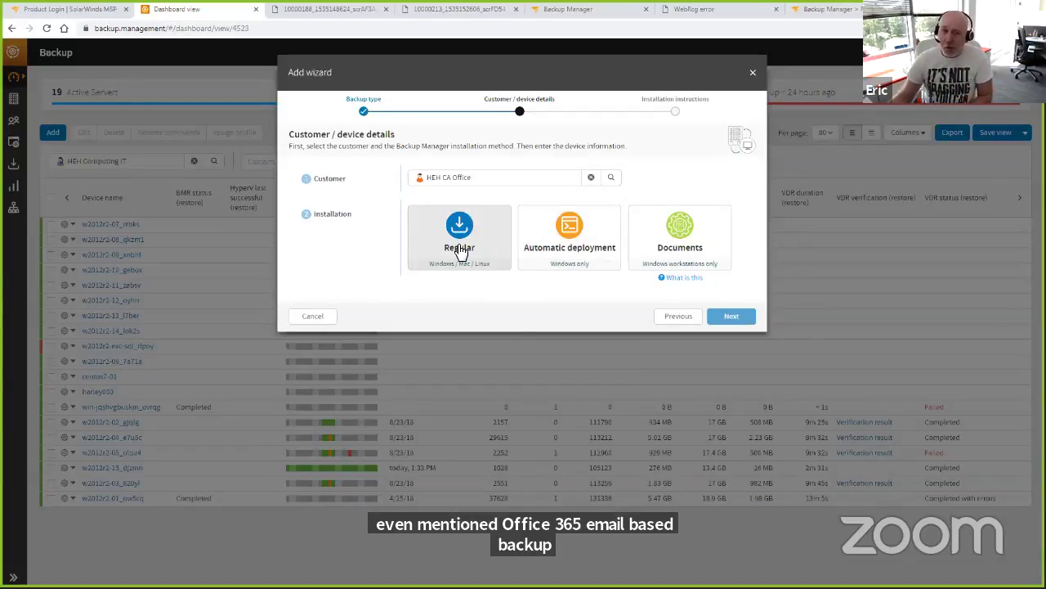
- Choose Automatic deployment with the Server - Production backup profile and continue
left_click(572, 236)
left_click(515, 306)
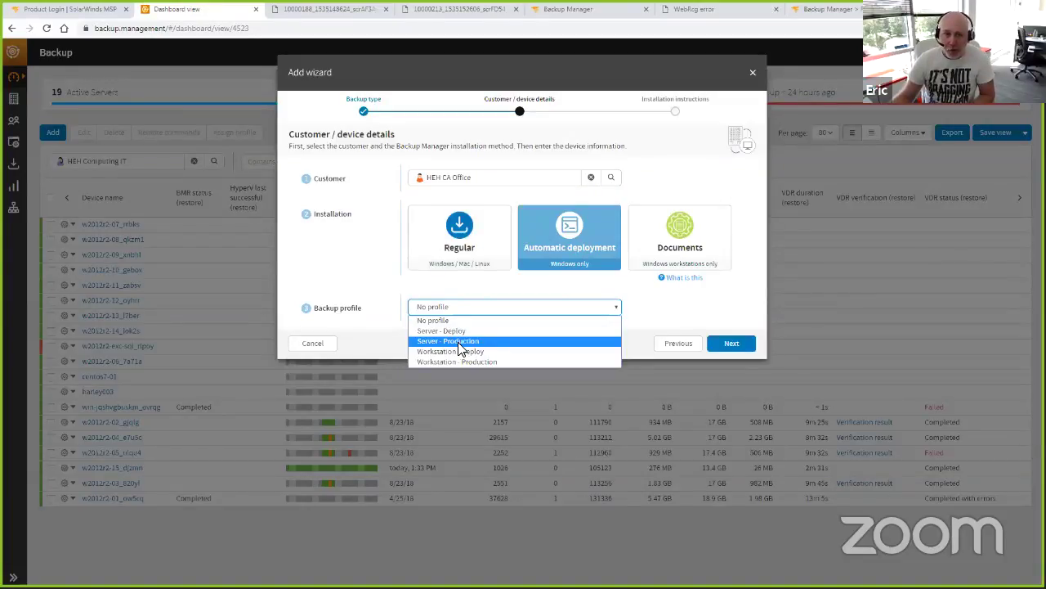
left_click(459, 342)
left_click(731, 343)
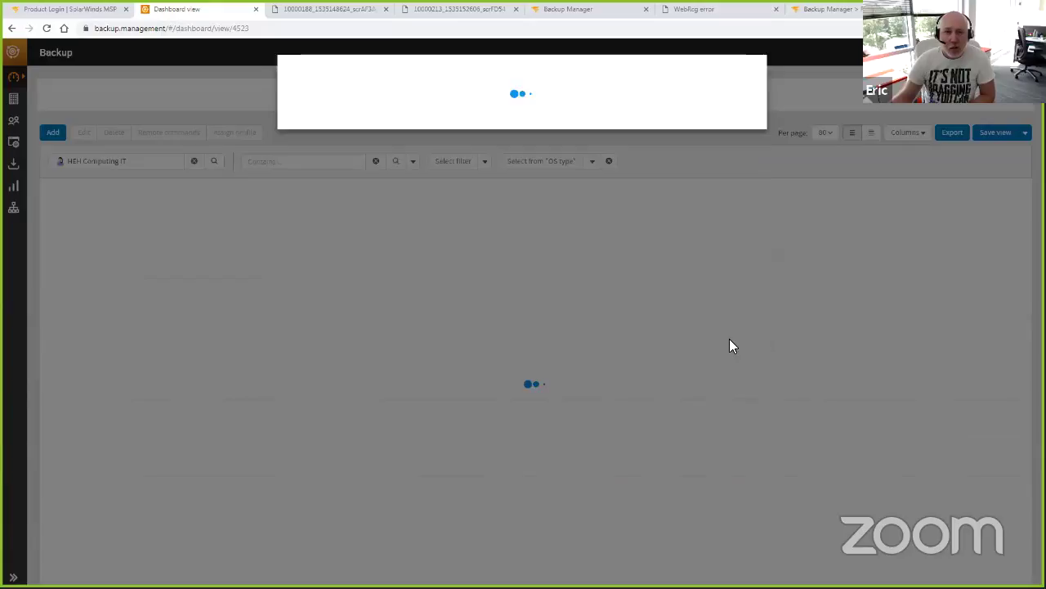
- Copy the automatic-deployment install command to the clipboard and go back one step
left_click_drag(530, 252, 309, 243)
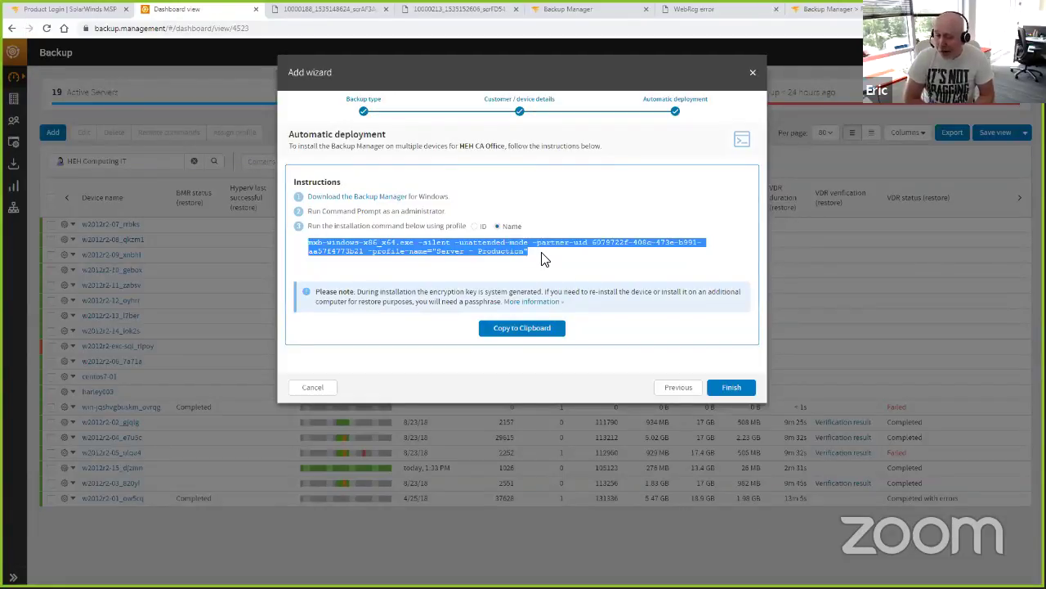
left_click(523, 331)
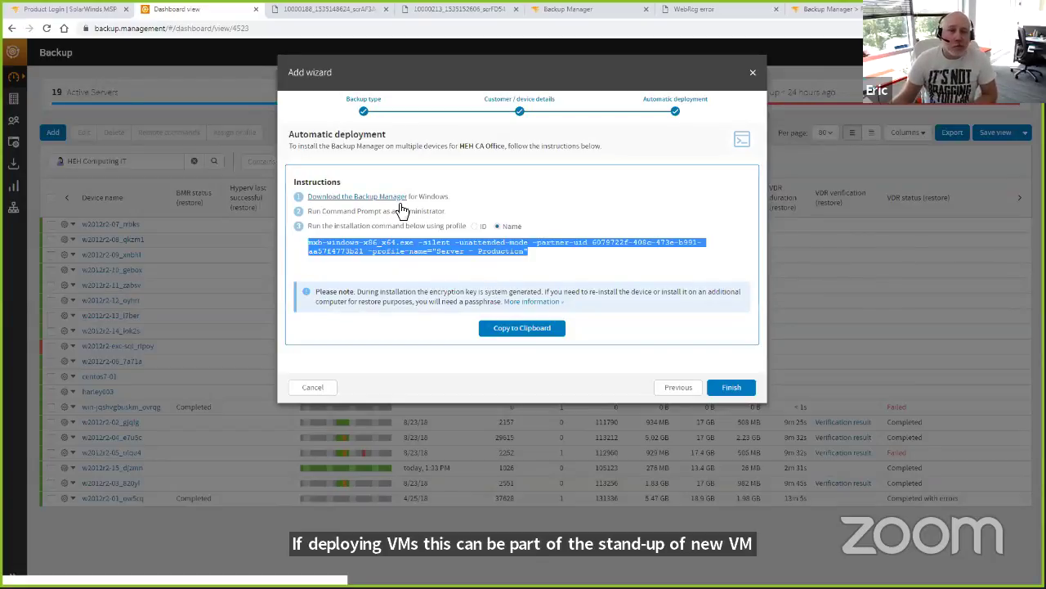
left_click(541, 256)
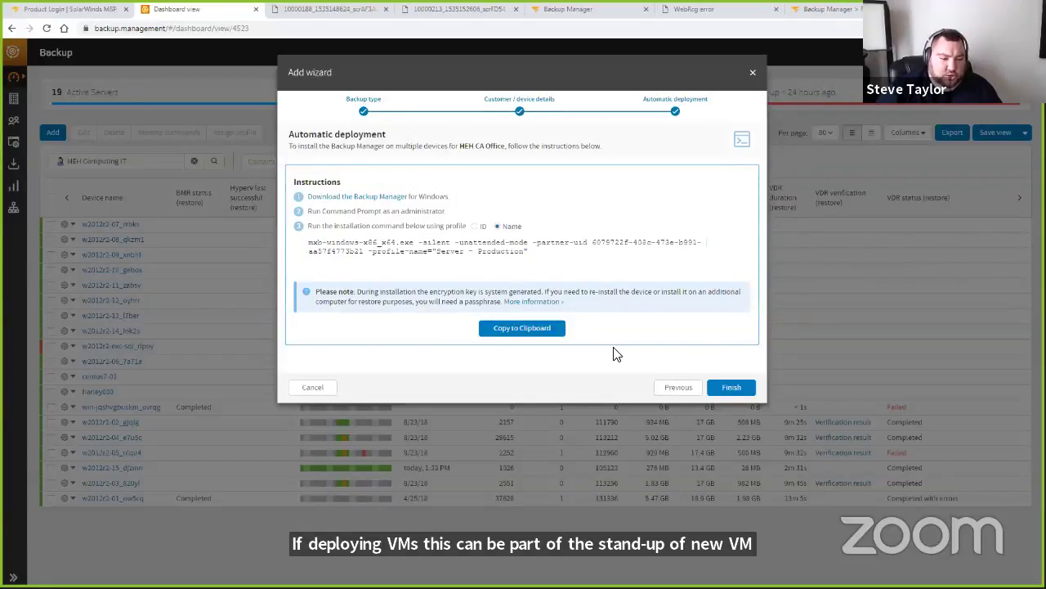
left_click(667, 389)
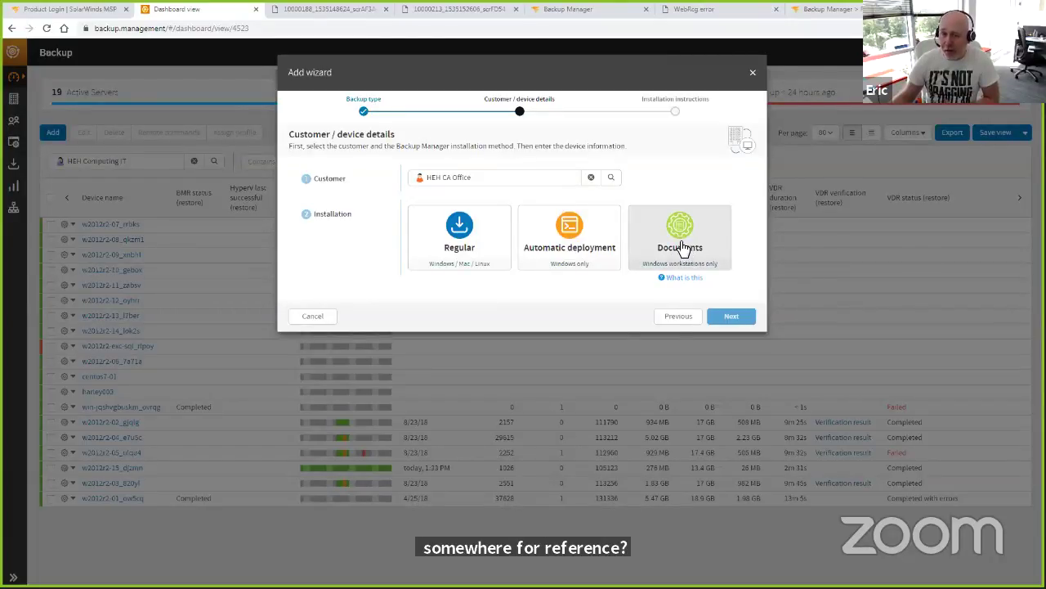
- Check the Documents installation package, then open help on which file types Documents backs up
left_click(682, 246)
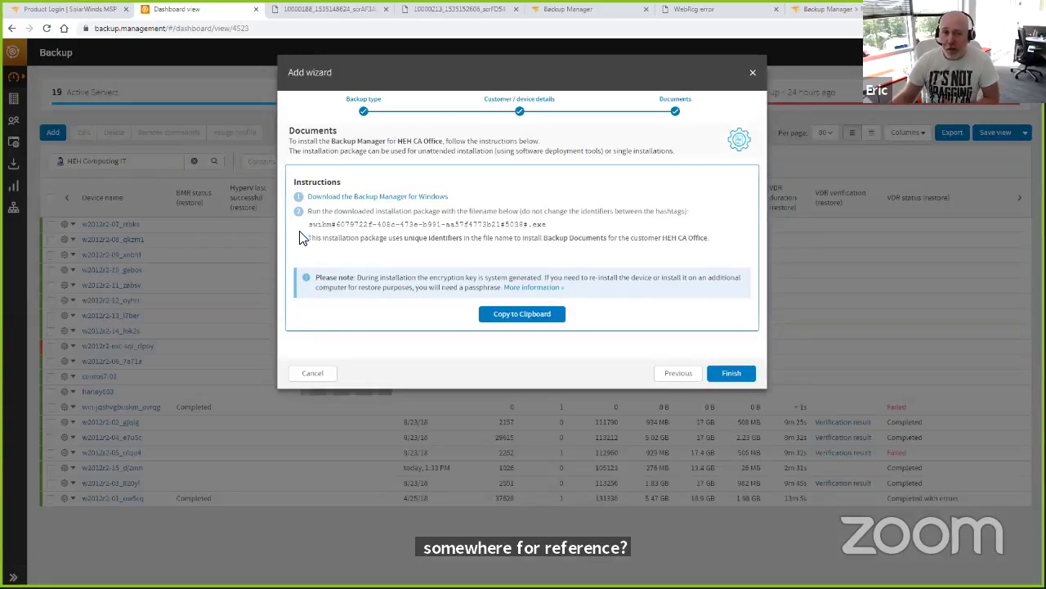
triple_click(304, 228)
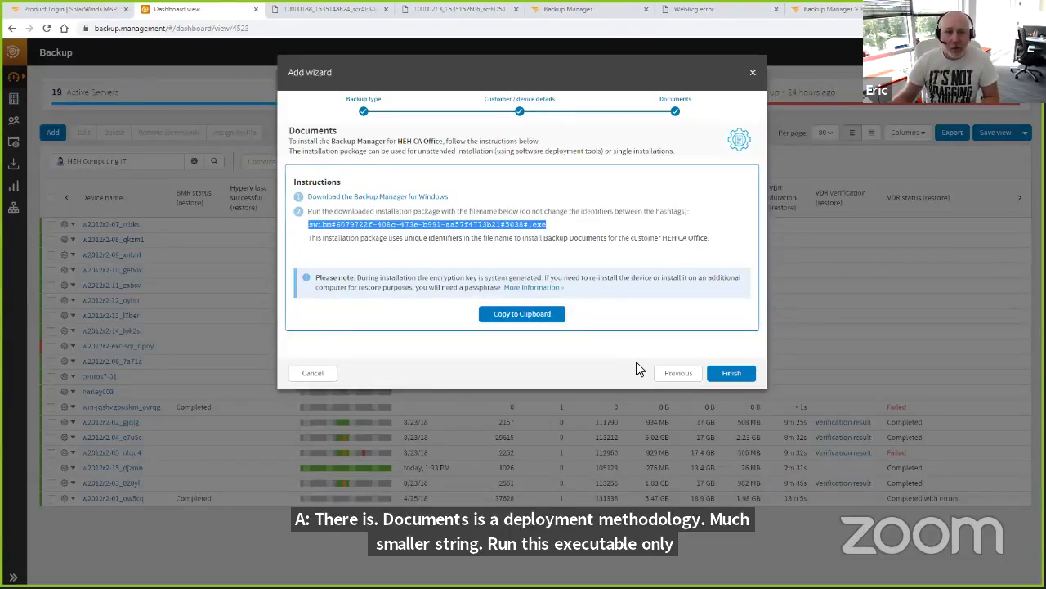
left_click(667, 373)
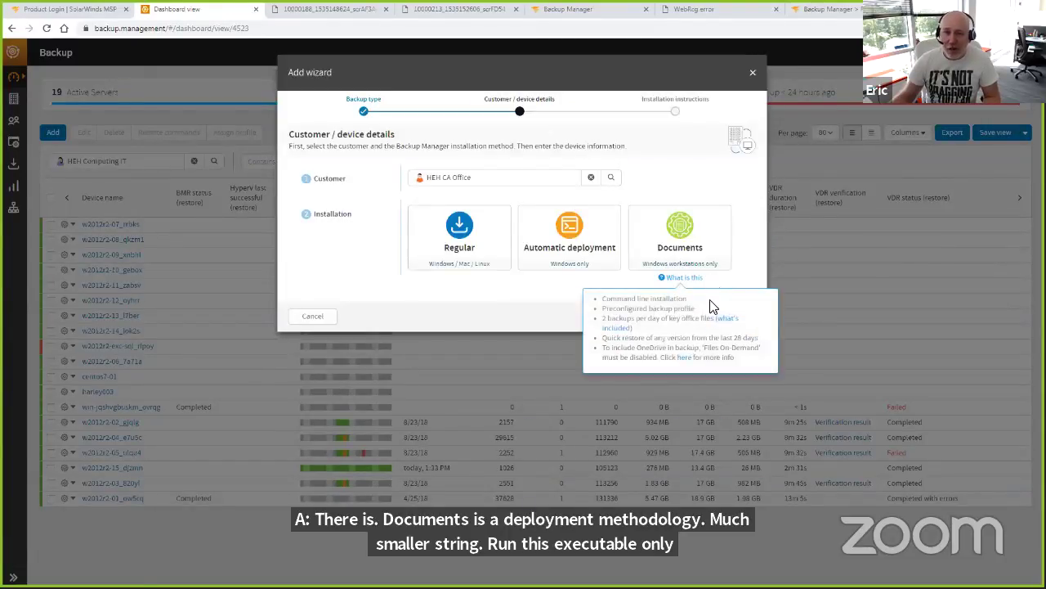
mouse_move(678, 282)
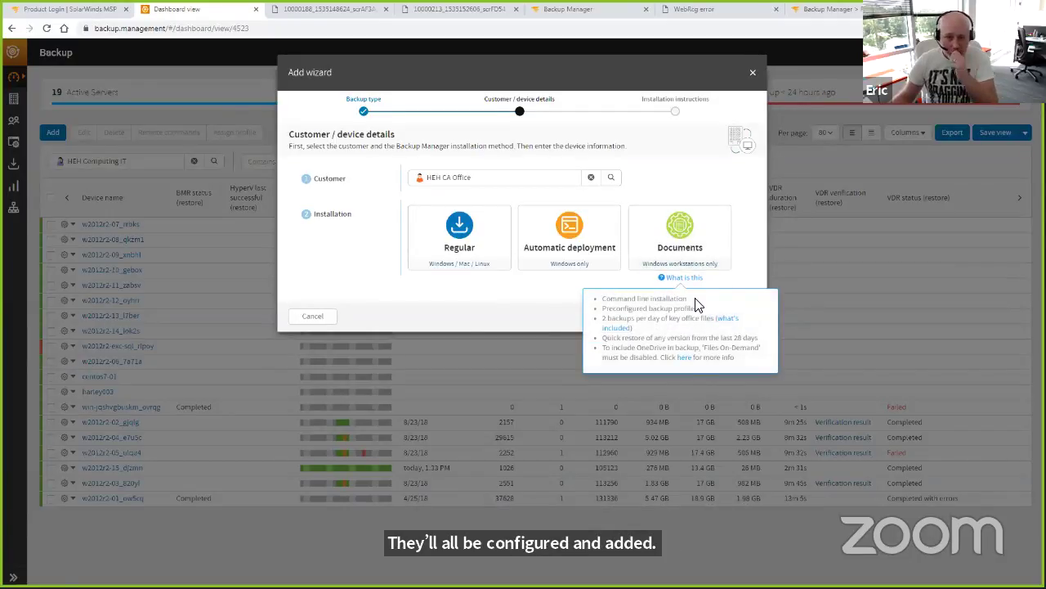
left_click(724, 322)
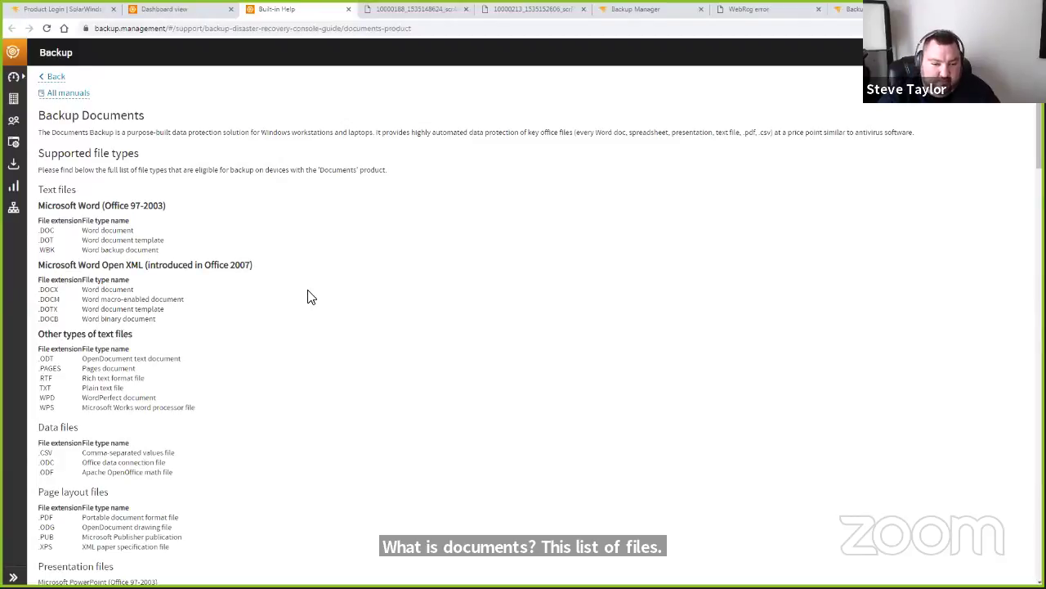
scroll(306, 296, "down", 1)
scroll(309, 297, "up", 1)
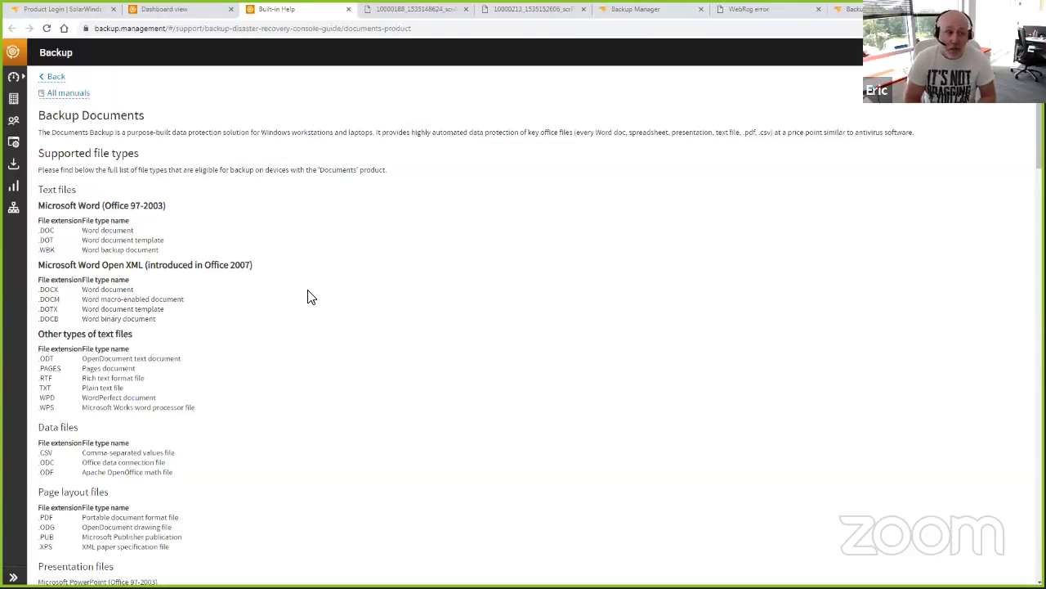
scroll(301, 362, "down", 4)
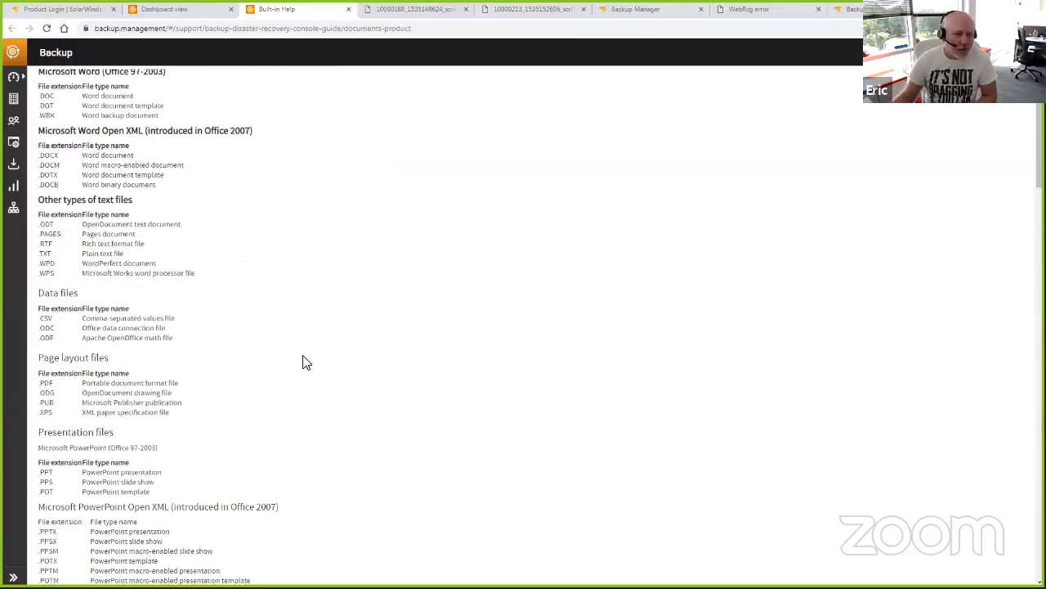
scroll(301, 362, "down", 5)
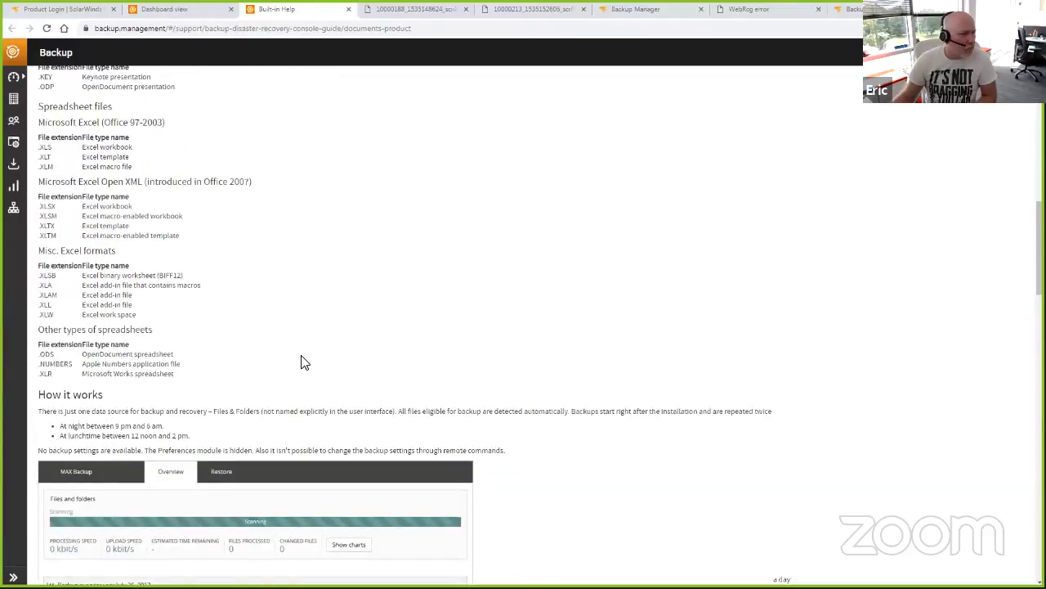
scroll(301, 362, "up", 9)
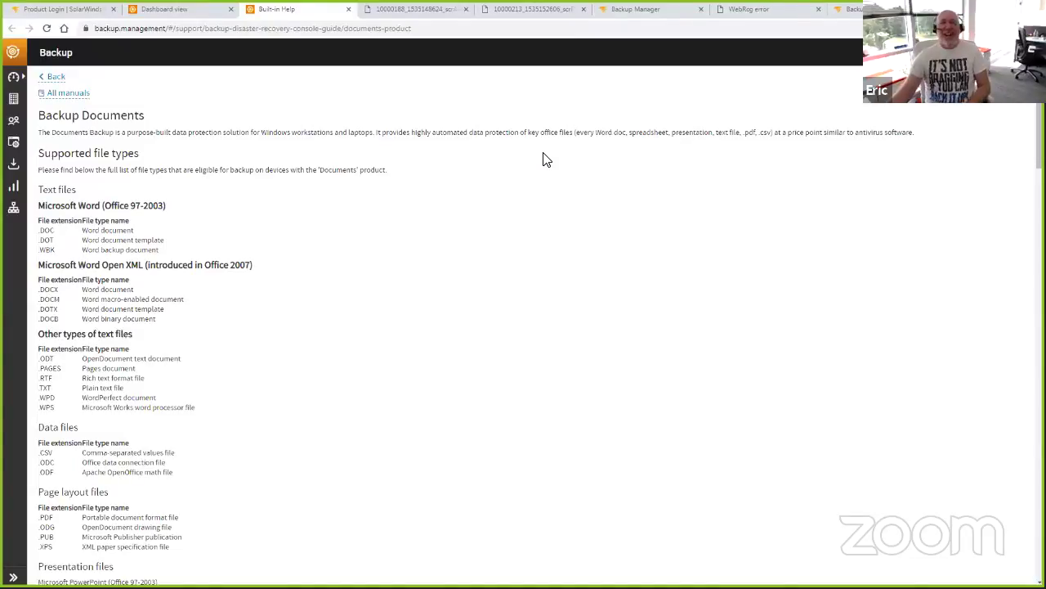
scroll(548, 164, "down", 1)
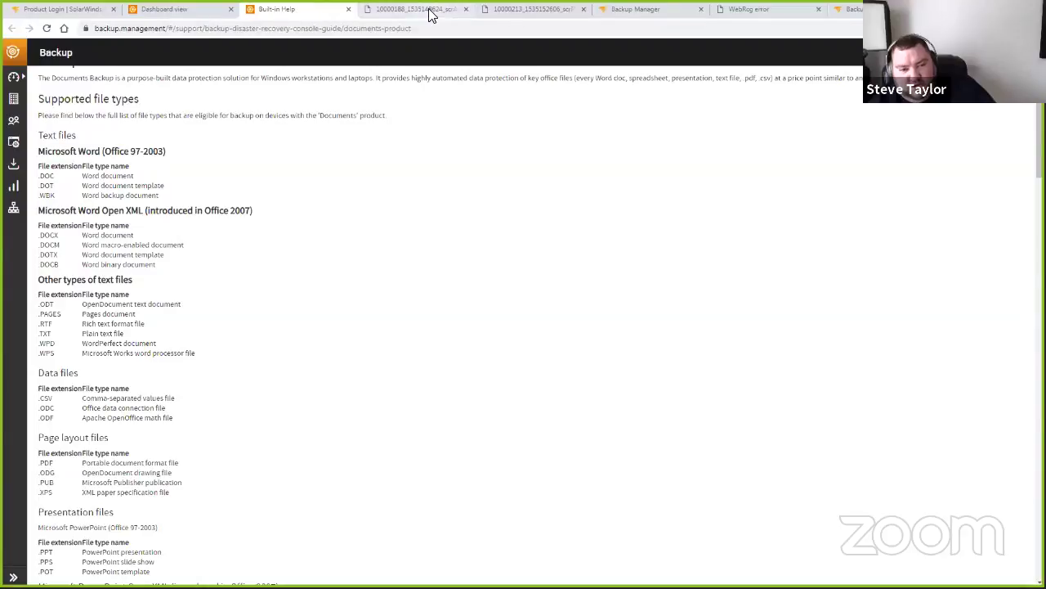
scroll(317, 368, "down", 5)
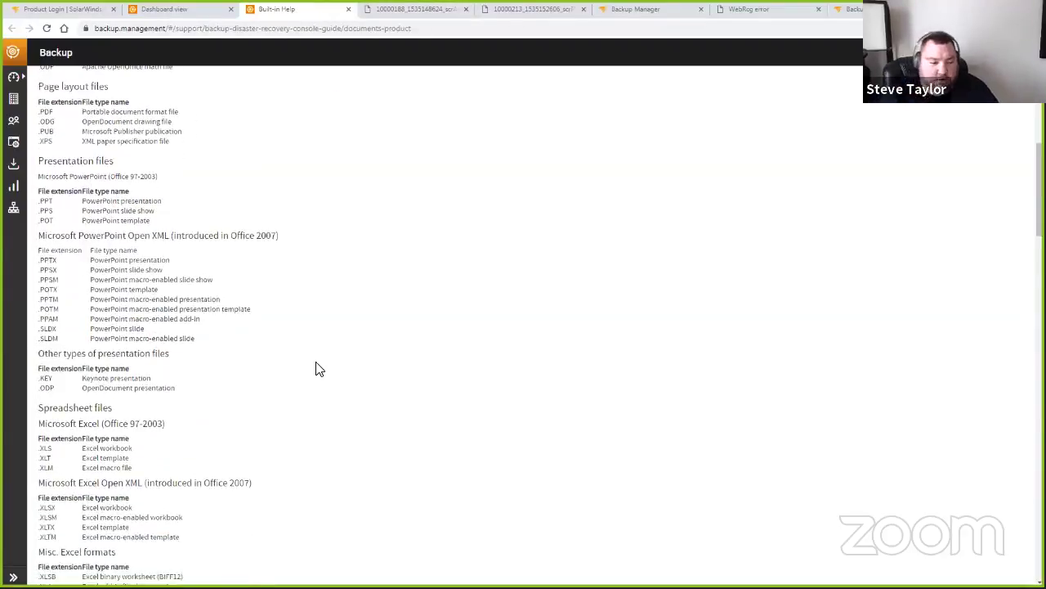
scroll(318, 368, "down", 5)
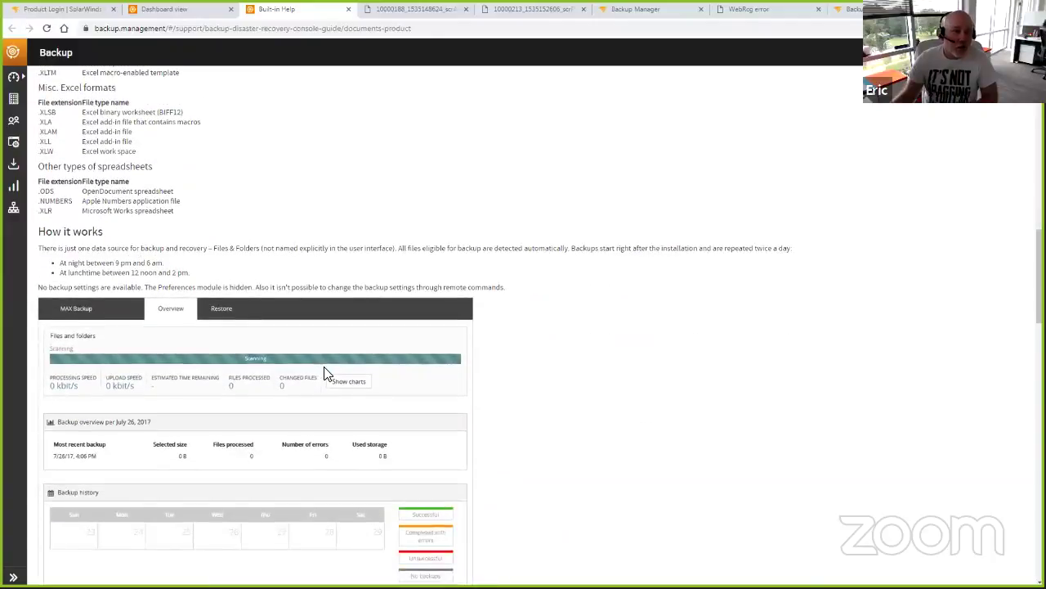
scroll(407, 390, "down", 3)
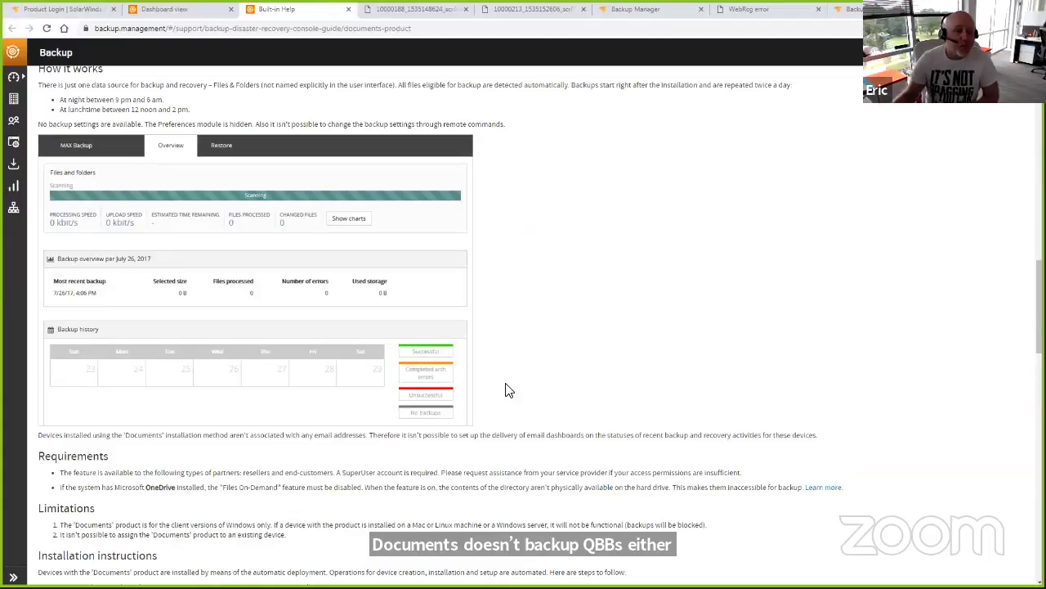
scroll(505, 392, "down", 8)
scroll(516, 395, "down", 5)
scroll(517, 395, "up", 20)
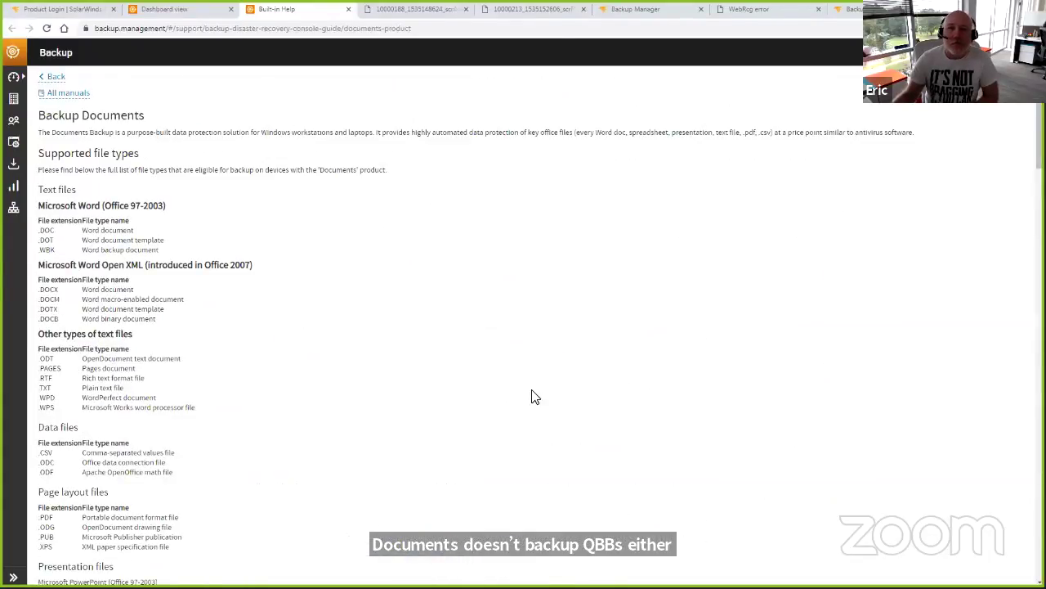
- Glance at the Backup Manager restore tab, then return to the Dashboard tab
left_click(185, 12)
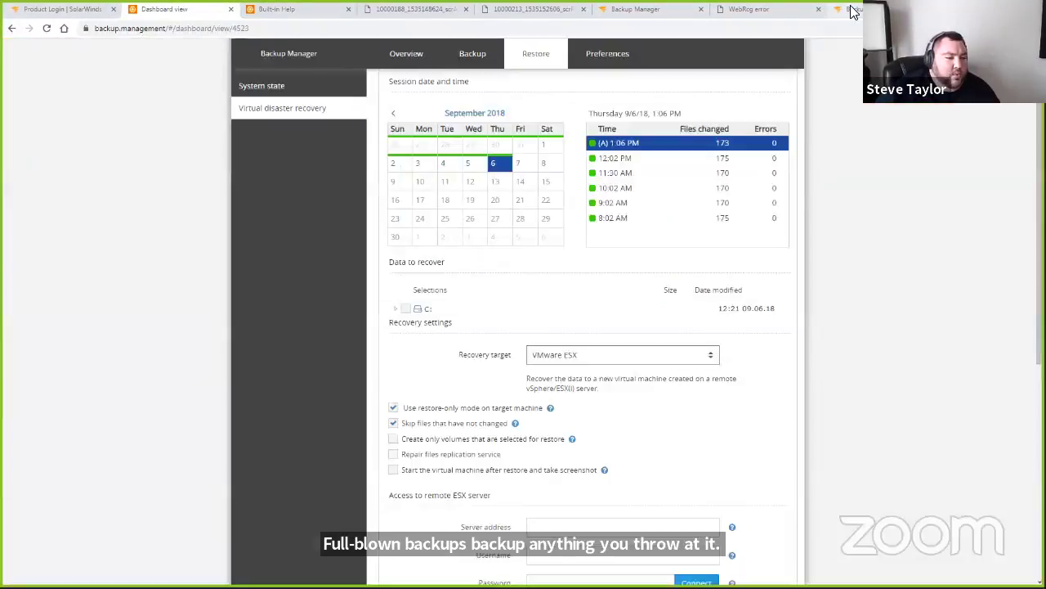
left_click(853, 11)
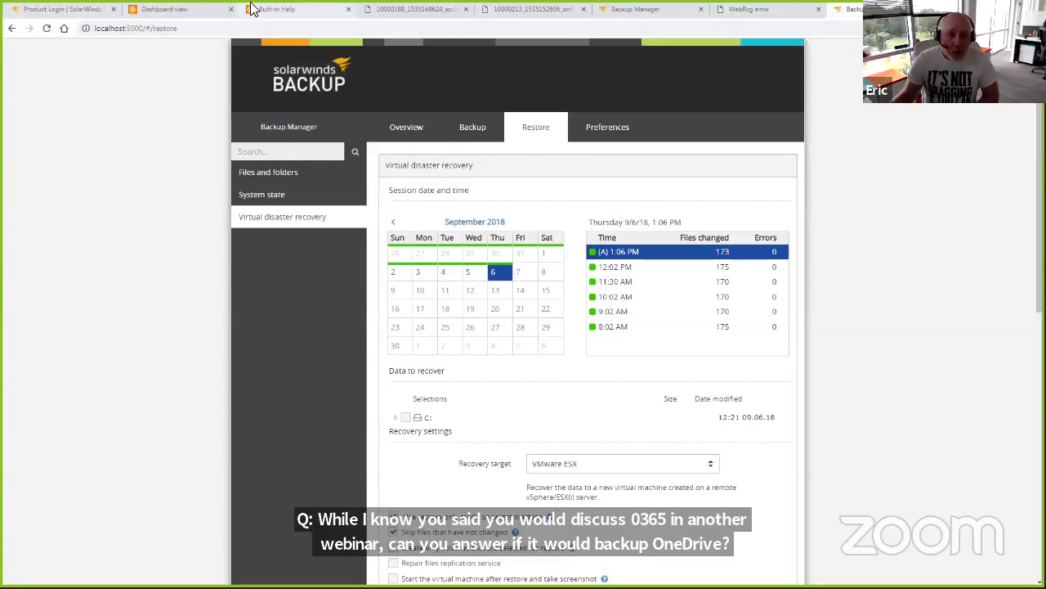
left_click(163, 9)
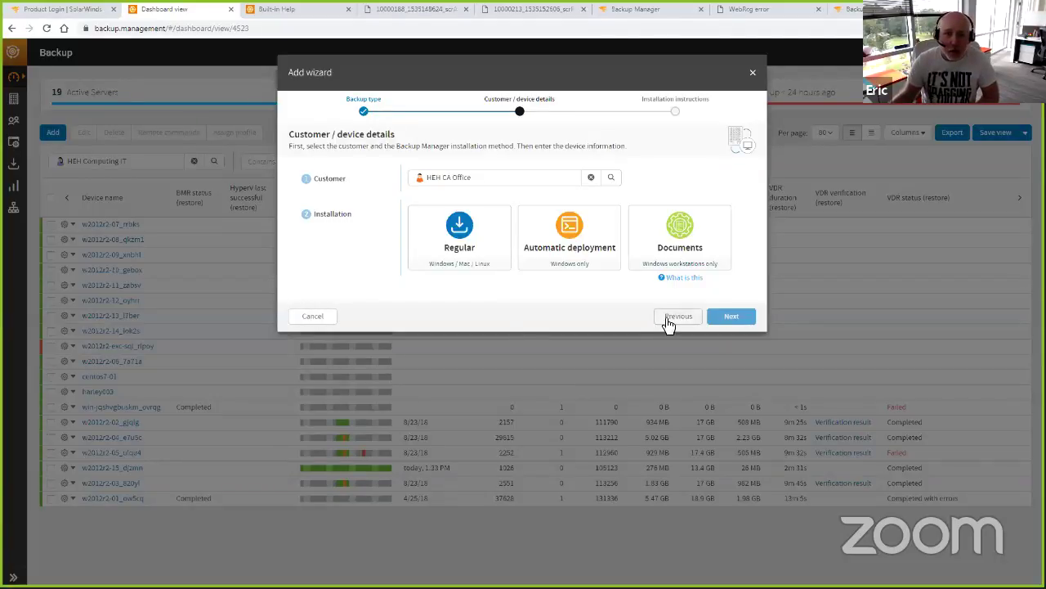
- Restart the Add wizard as Office 365 with domain mydomain and begin Microsoft sign-in
left_click(289, 311)
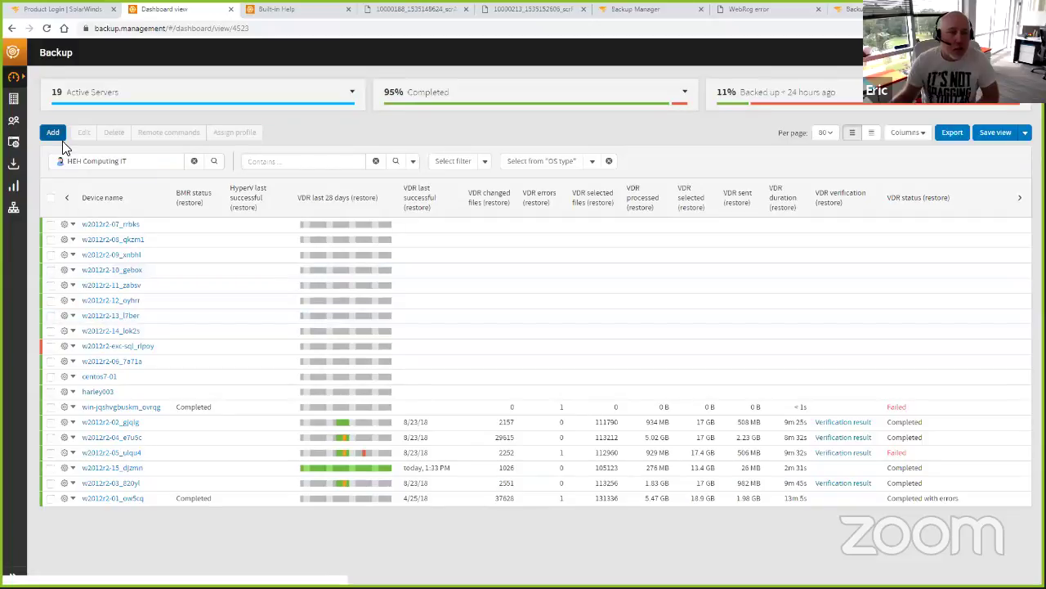
left_click(52, 132)
left_click(600, 223)
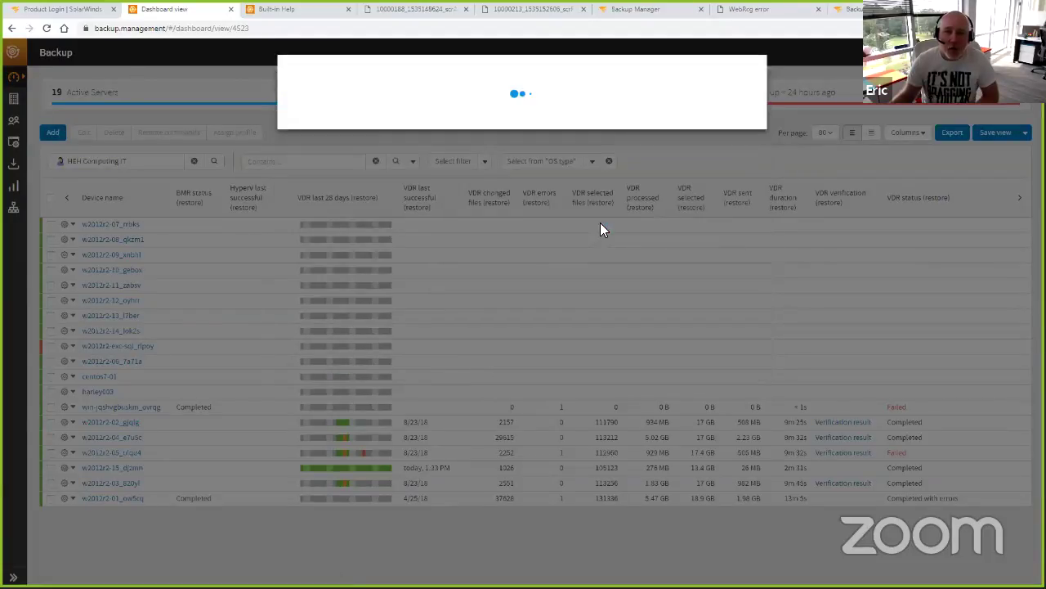
type("my")
type(".com")
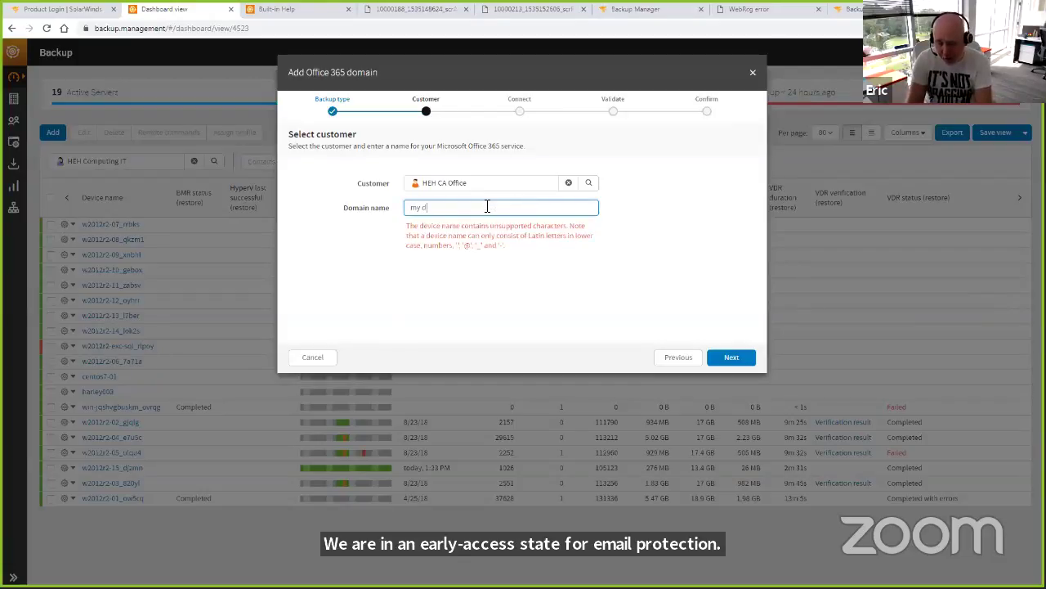
key("BackSpace")
key("BackSpace")
key("BackSpace")
key("BackSpace")
type("test")
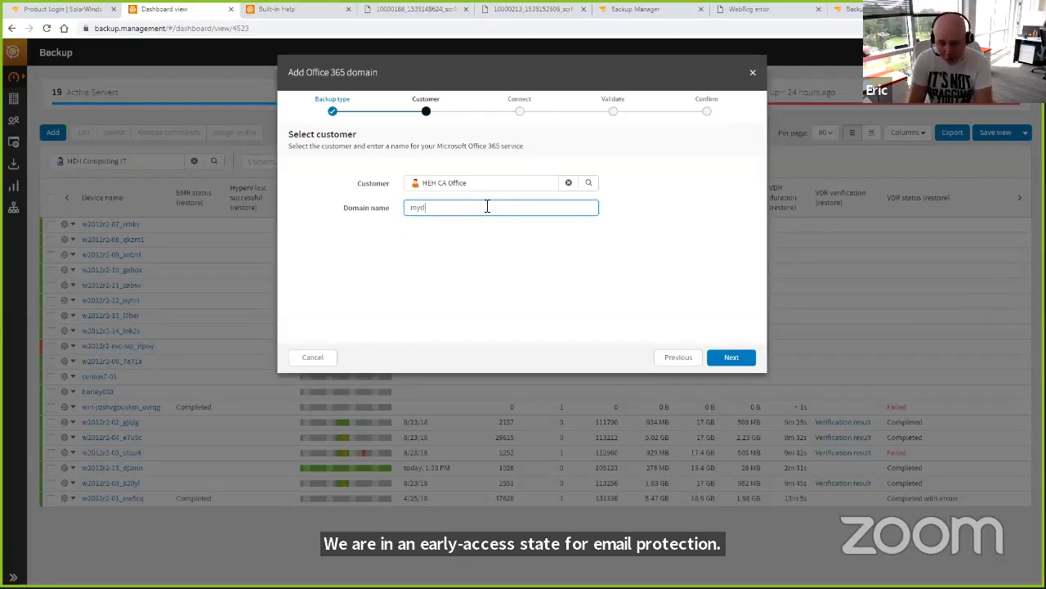
key("Return")
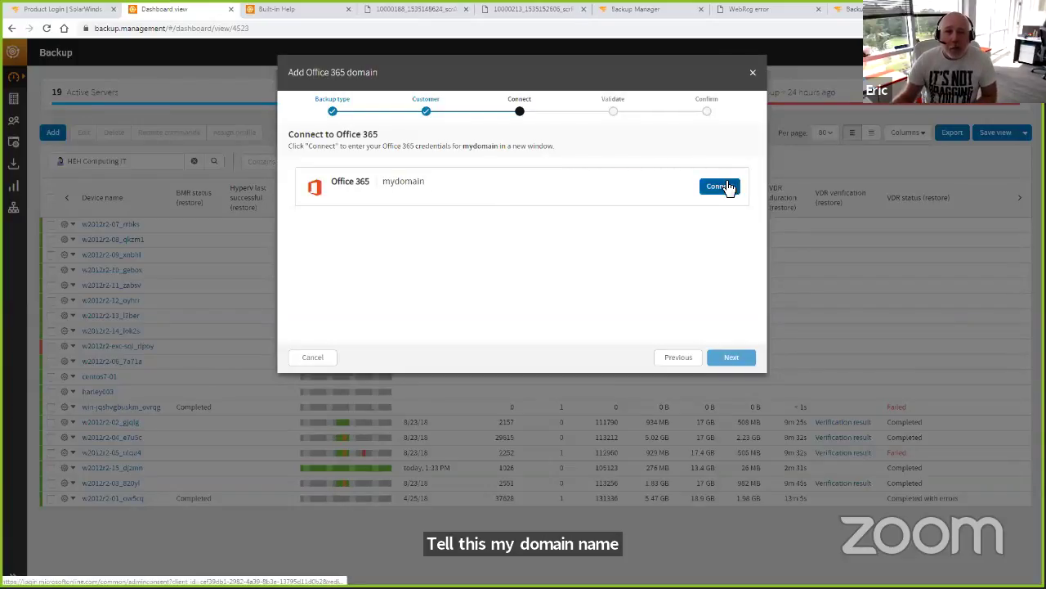
left_click(728, 187)
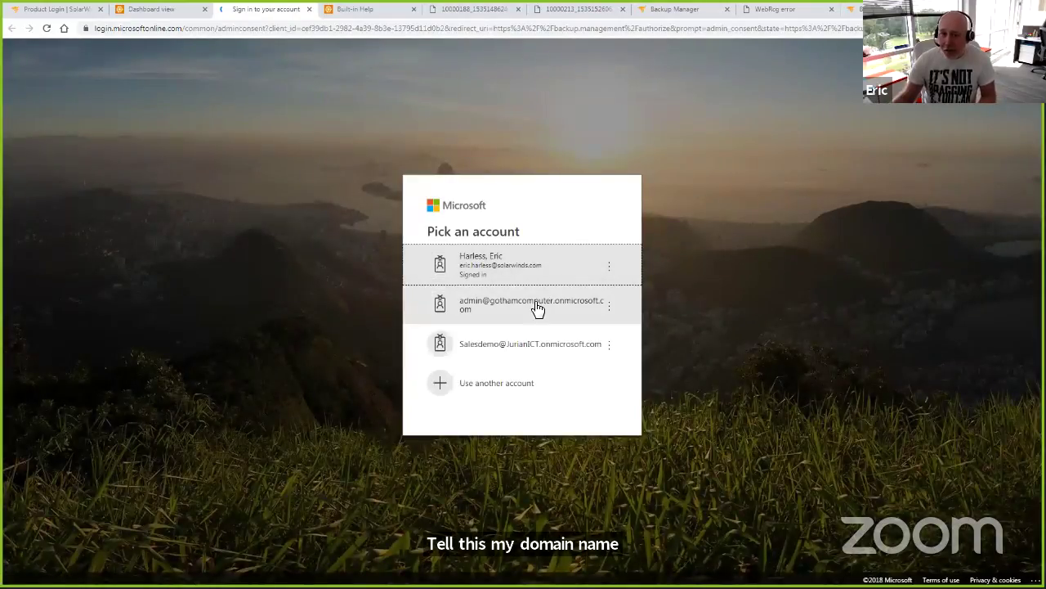
- Sign in with the tenant's admin account and submit its password
left_click(498, 312)
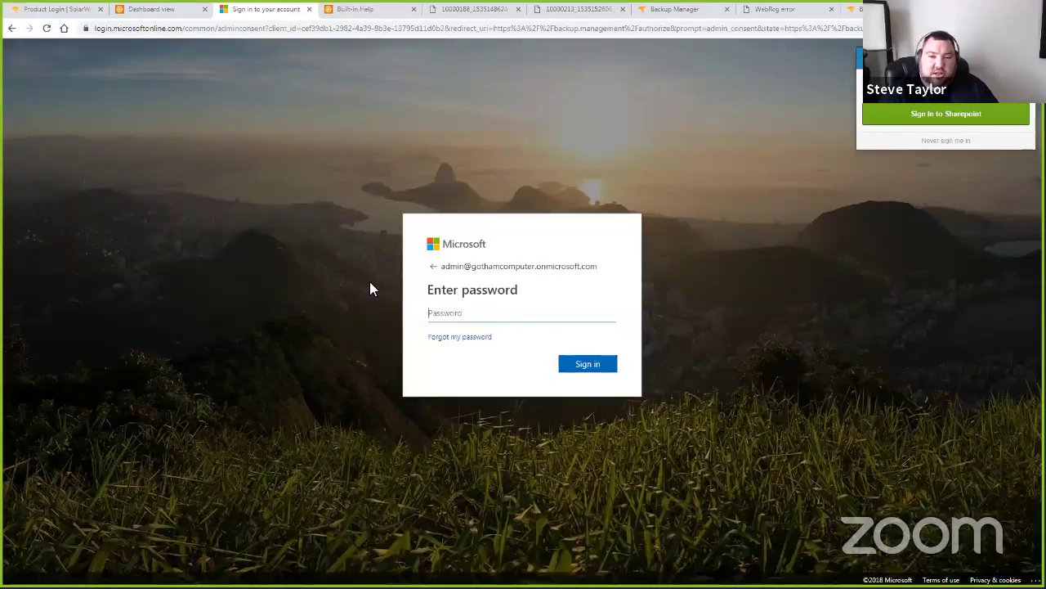
type("a")
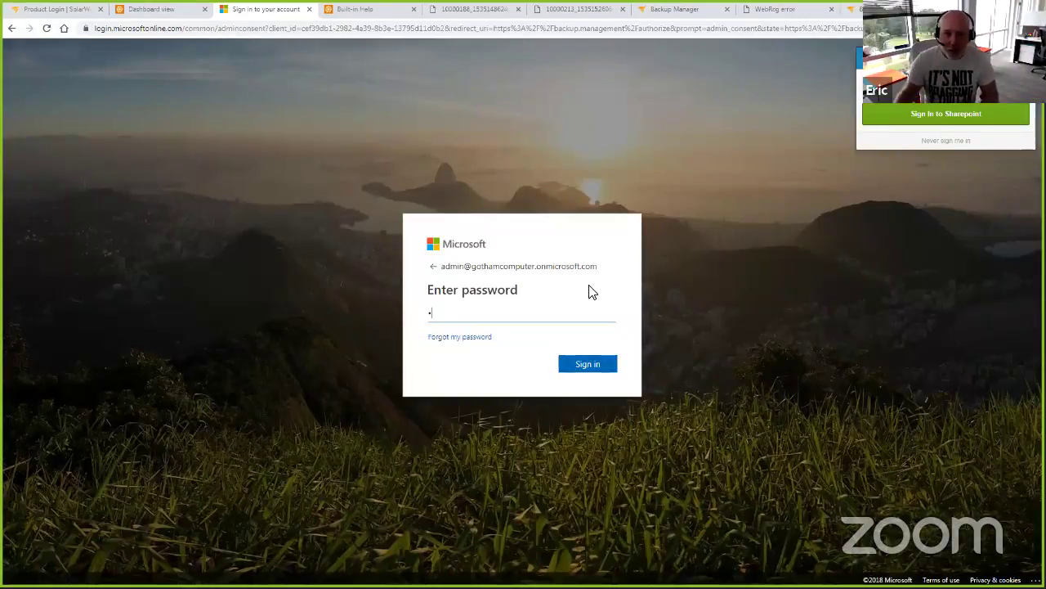
key("BackSpace")
type("••••••••")
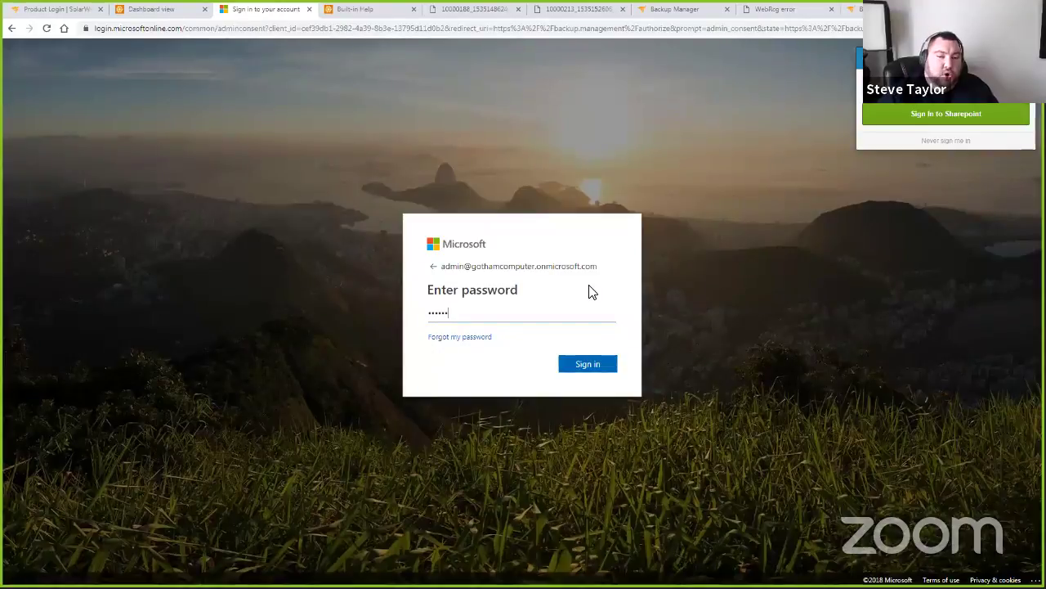
key("Return")
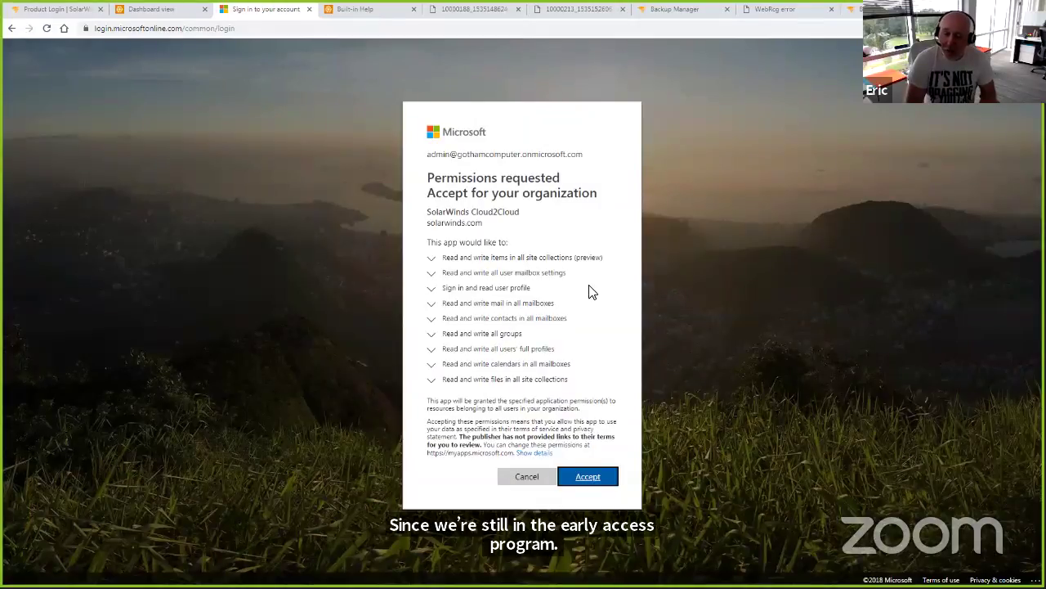
- Accept the Cloud2Cloud permissions, confirm the 10 validated mailboxes, and finish the wizard
left_click(607, 480)
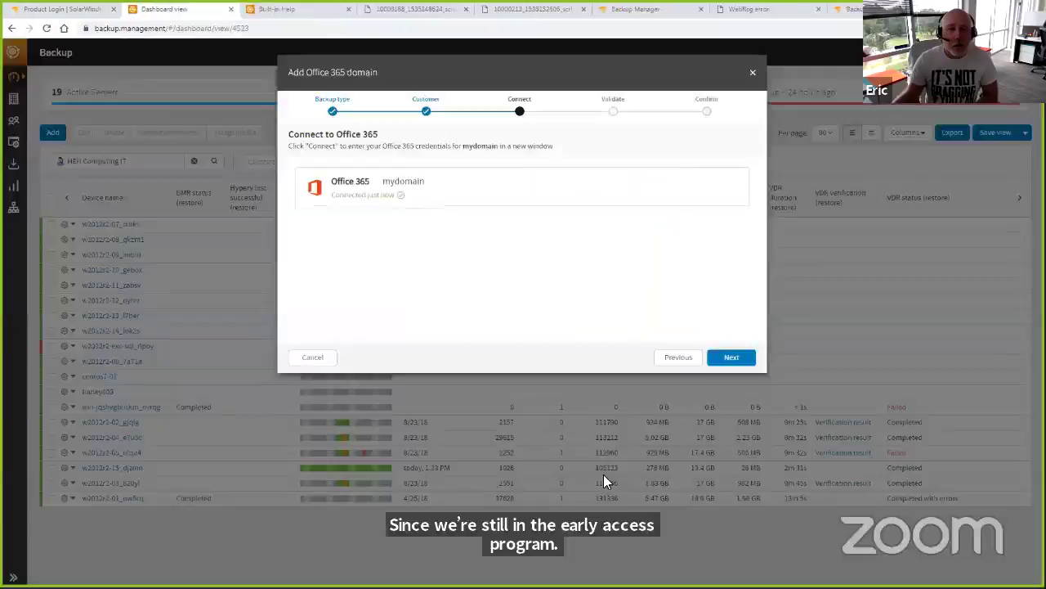
left_click(732, 357)
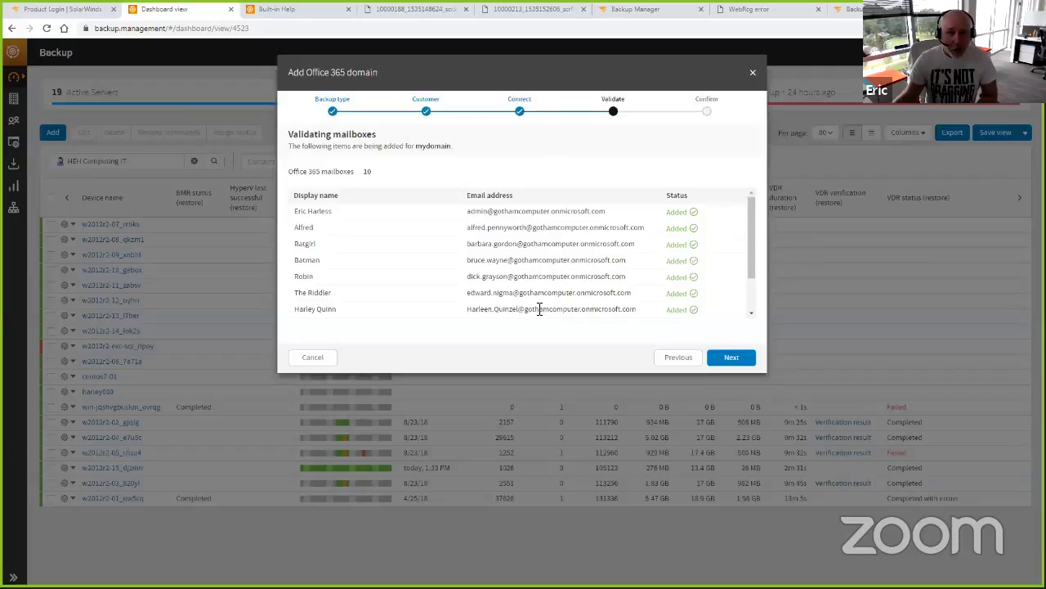
scroll(537, 296, "down", 3)
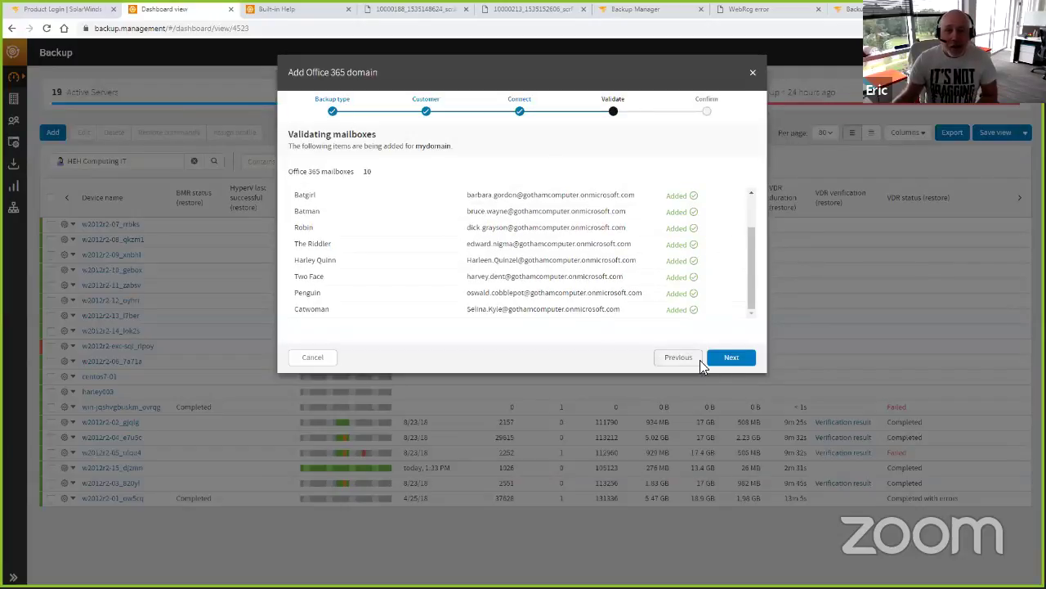
left_click(726, 360)
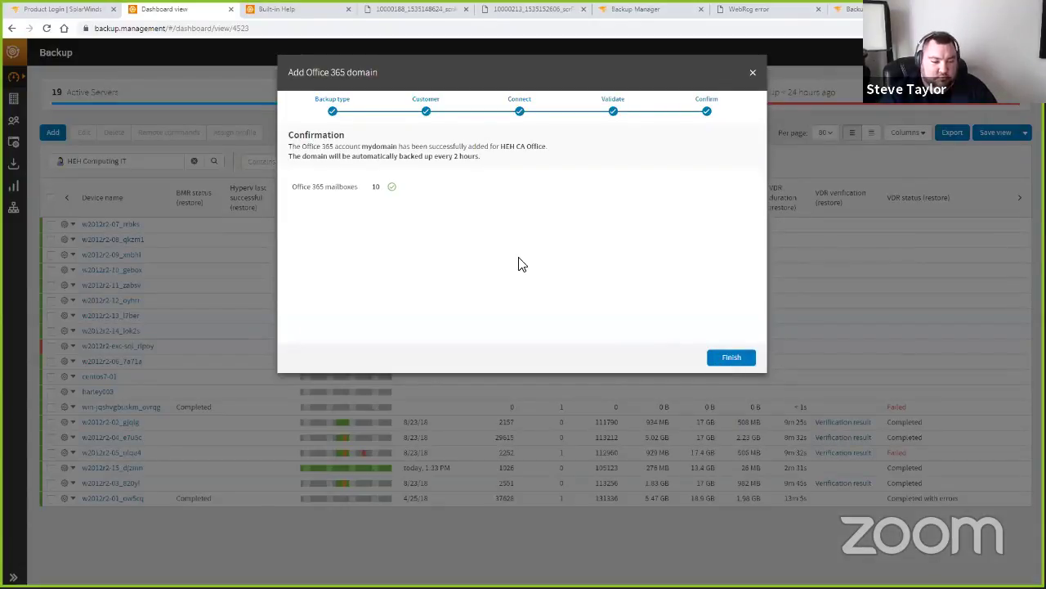
left_click(740, 357)
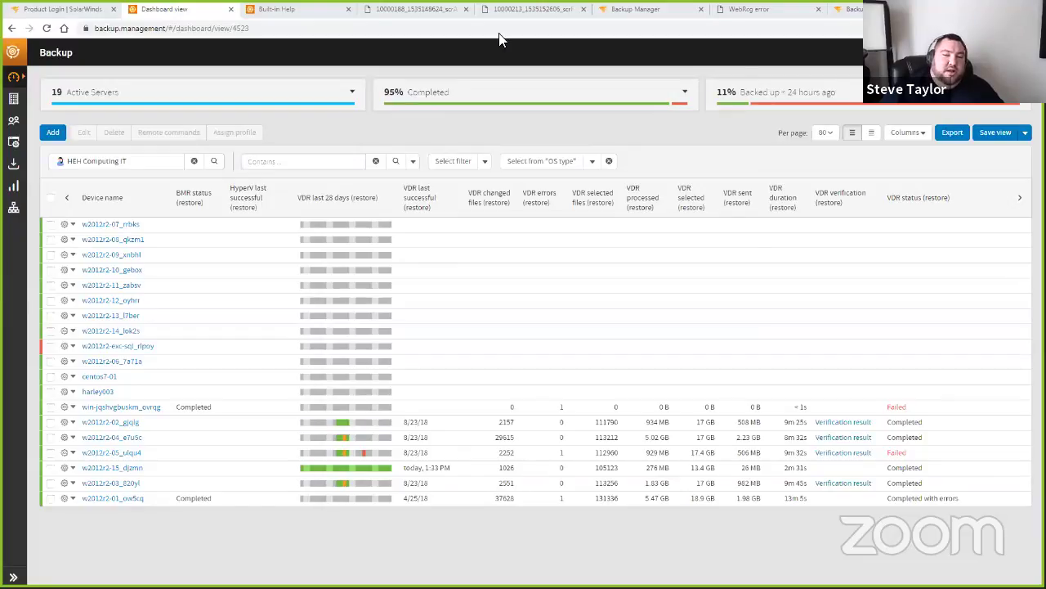
- Bring up the TeamViewer session and reposition the VM console showing Bare Metal Restore
key("alt+Tab")
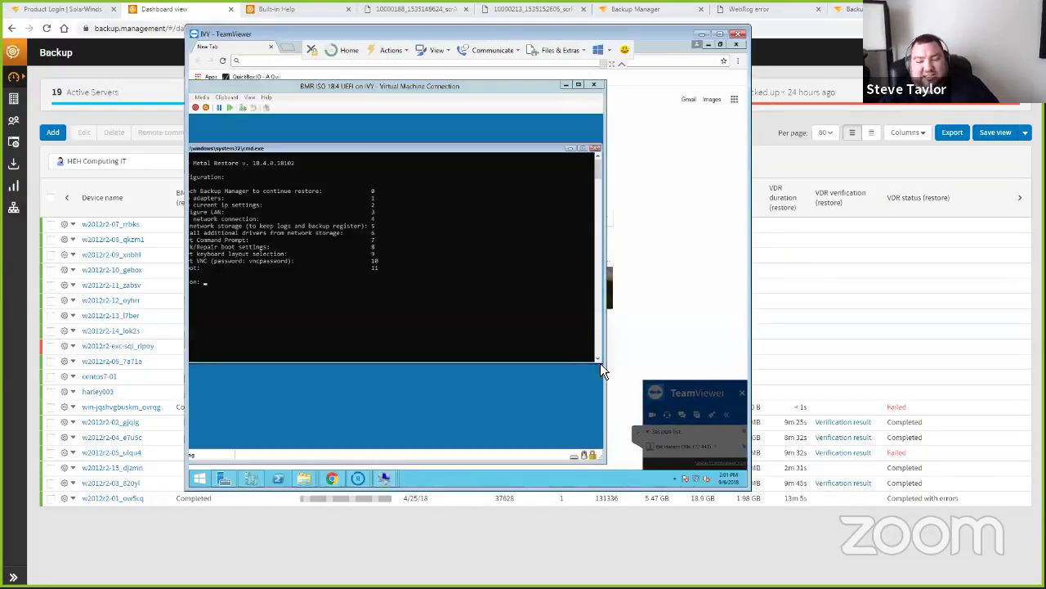
left_click(413, 88)
left_click_drag(414, 93, 499, 85)
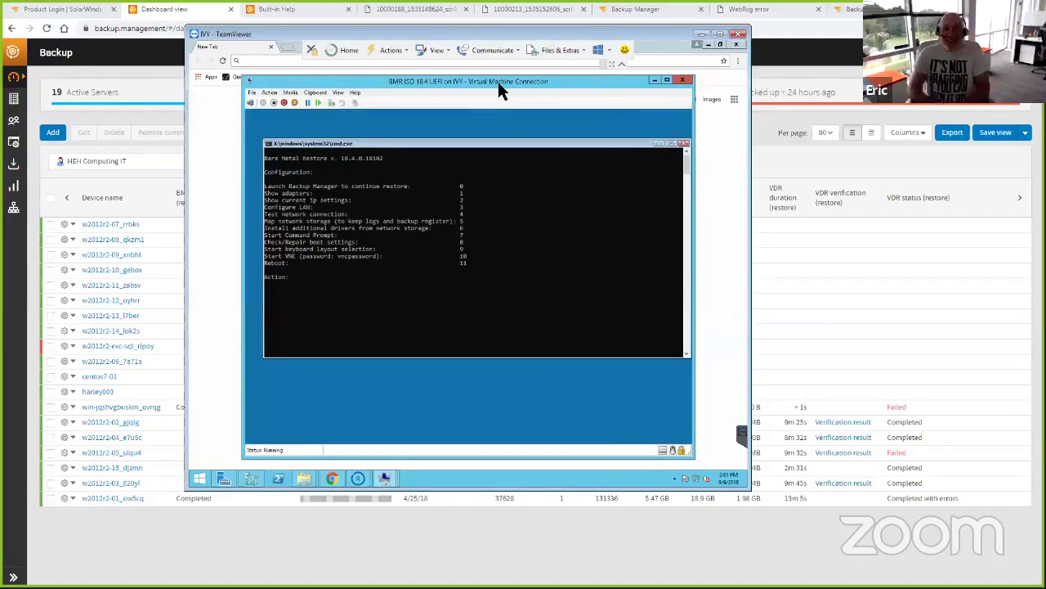
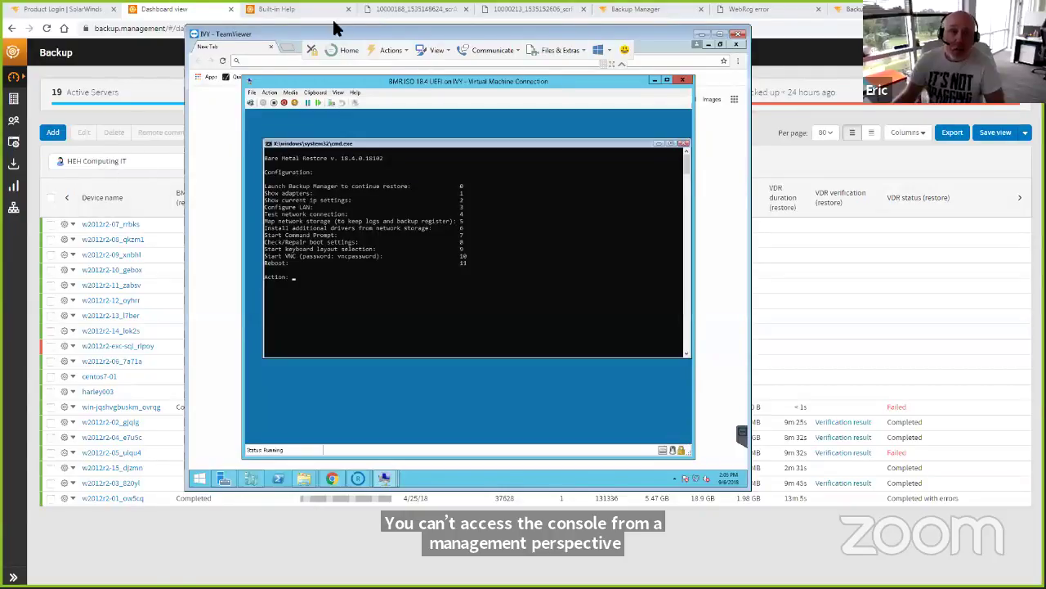
- Launch the W2012R2-15 backup client from the w2012r2-15 row's context menu, yielding a Broken connection error
left_click(275, 10)
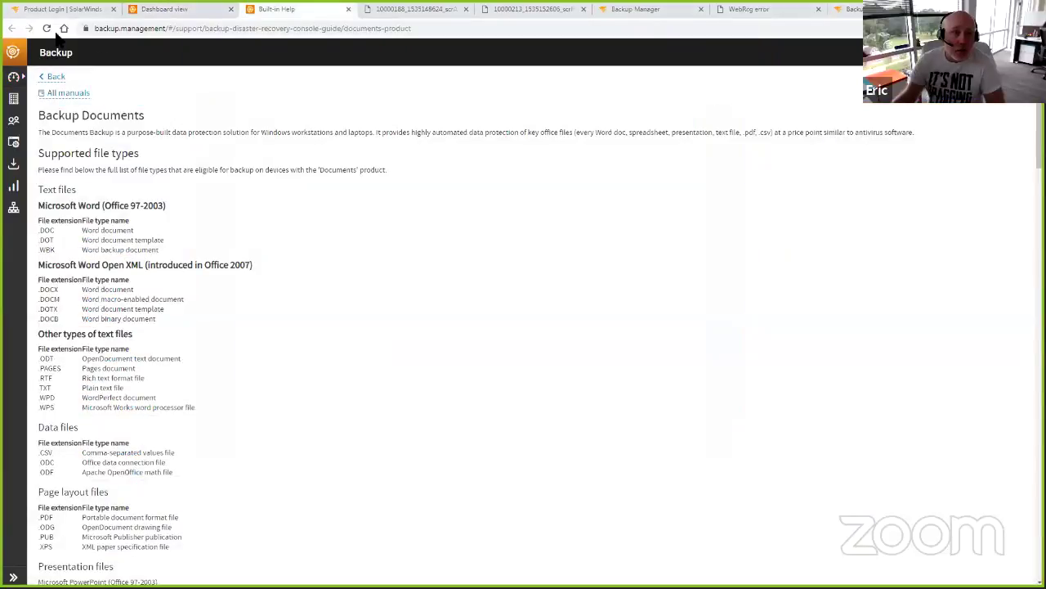
left_click(64, 28)
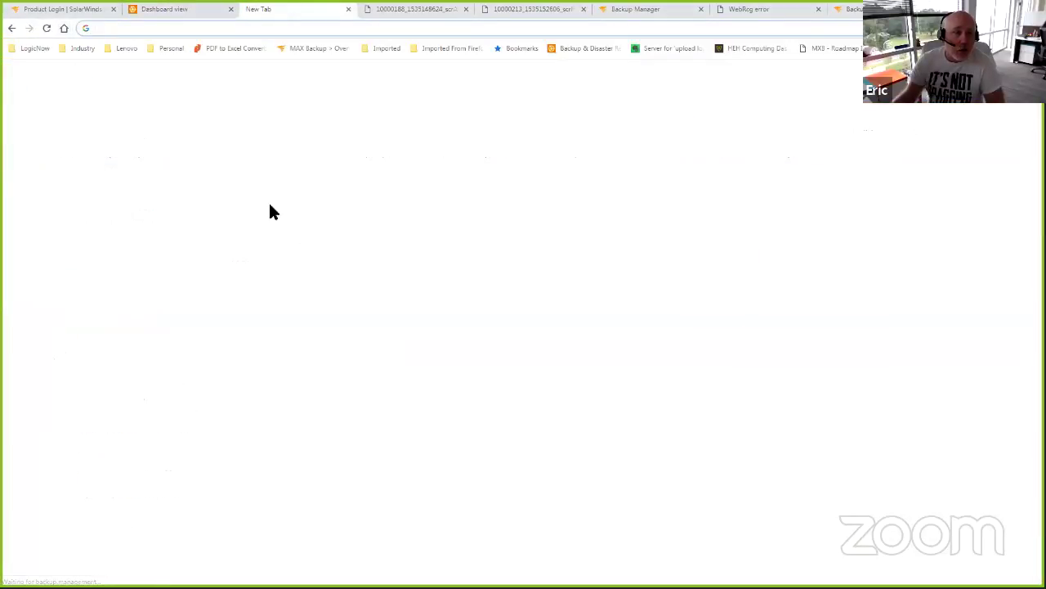
left_click(151, 11)
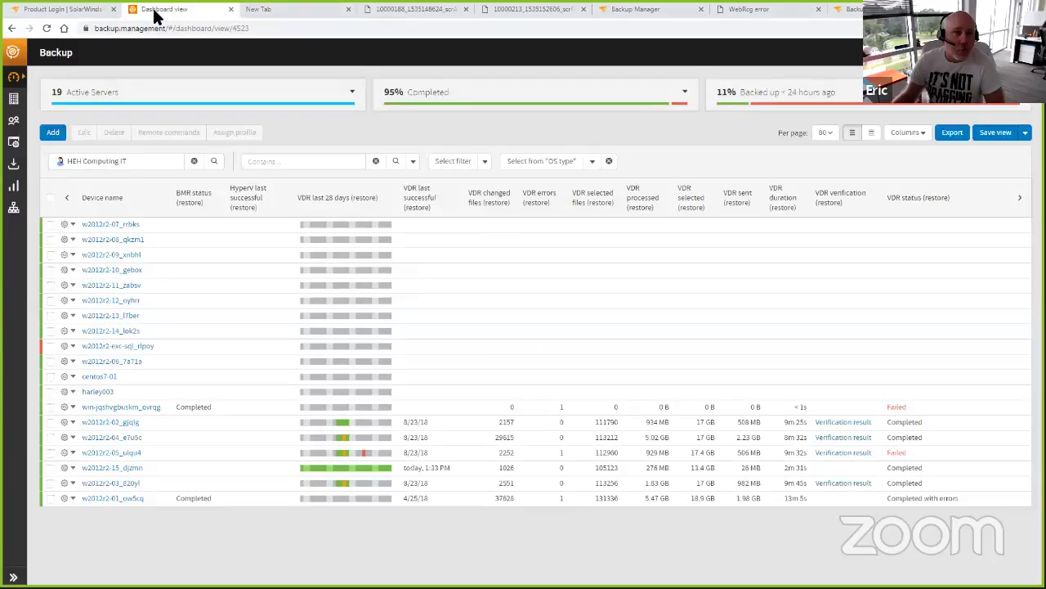
left_click(123, 442)
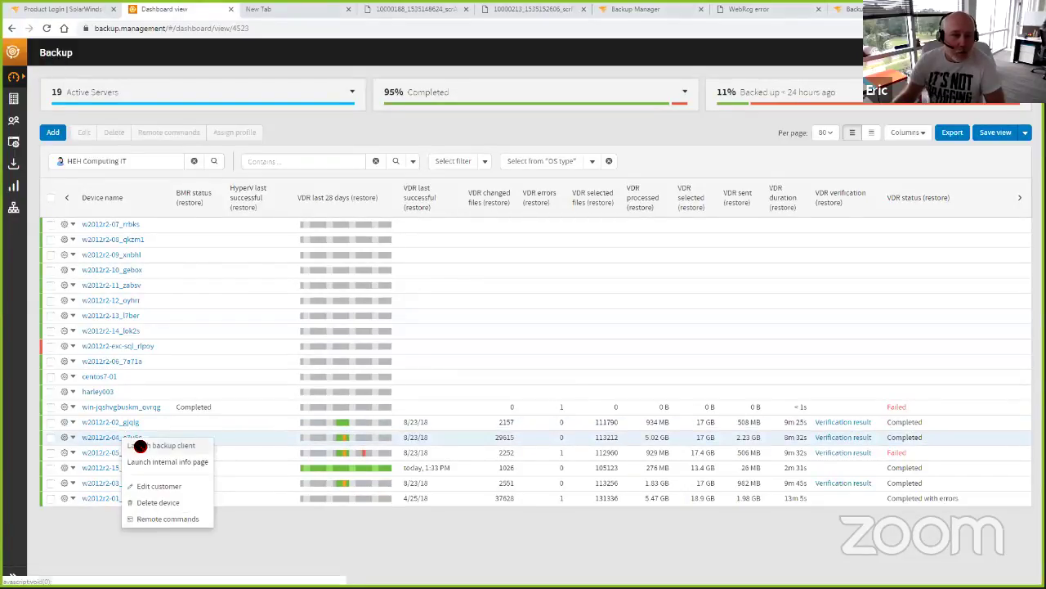
right_click(368, 471)
left_click(390, 481)
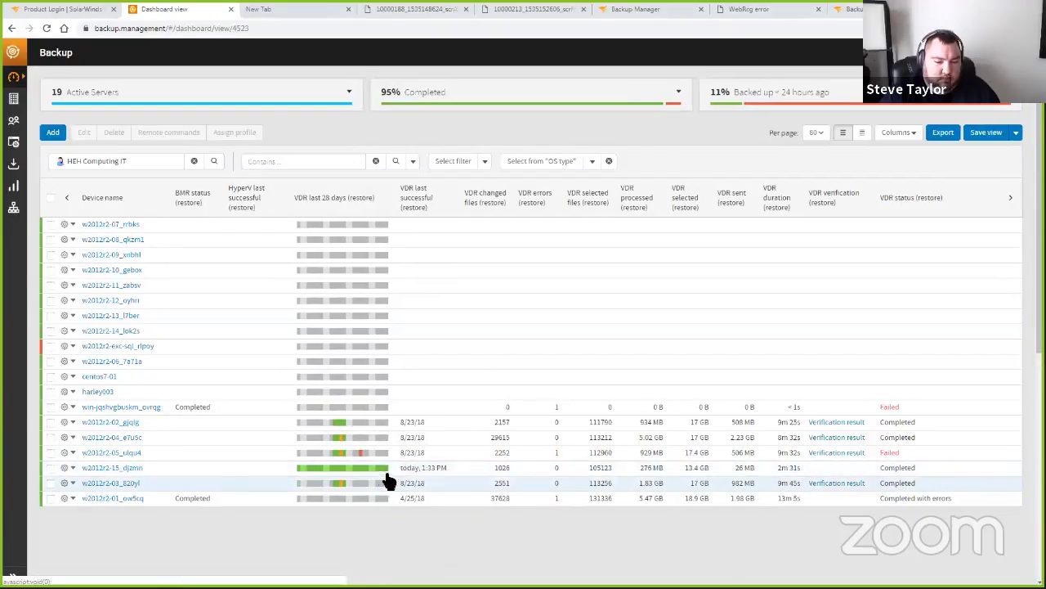
right_click(364, 478)
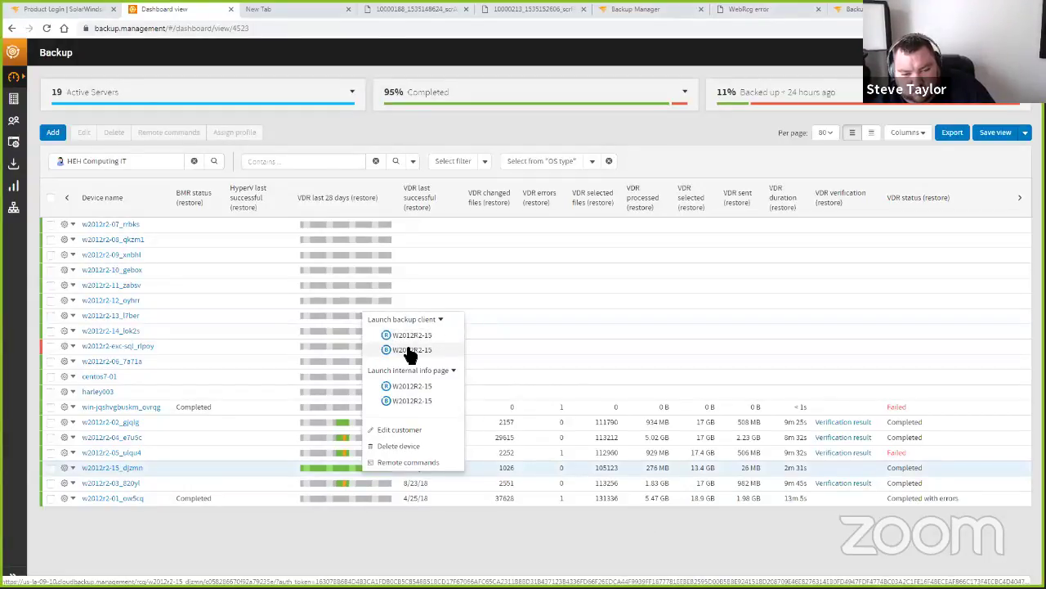
left_click(409, 349)
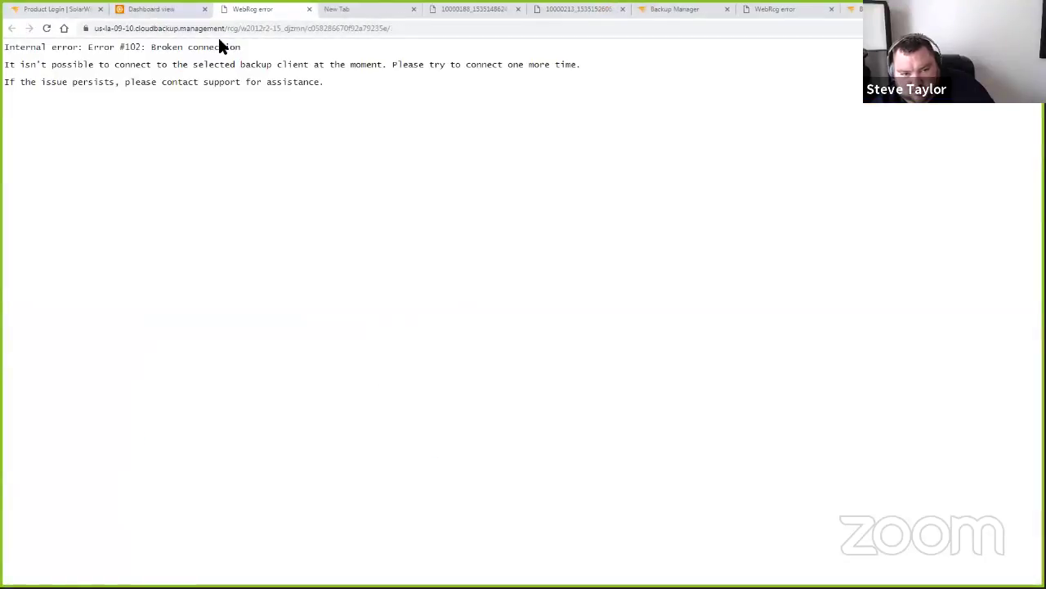
- Open w2012r2-15_djzmn's device properties and launch the second W2012R2-15 backup client from there
left_click(158, 4)
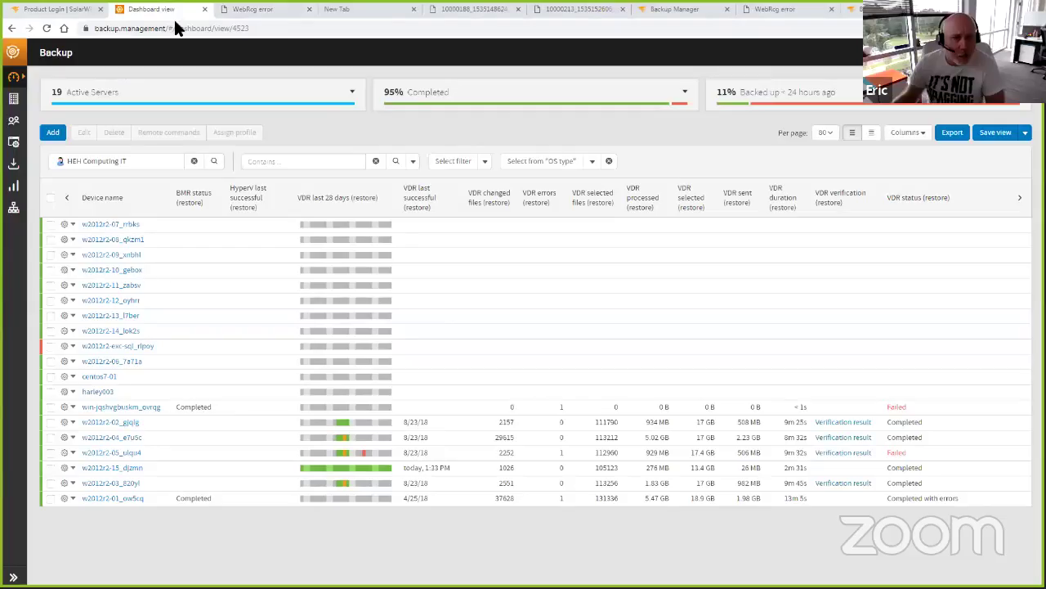
left_click(352, 472)
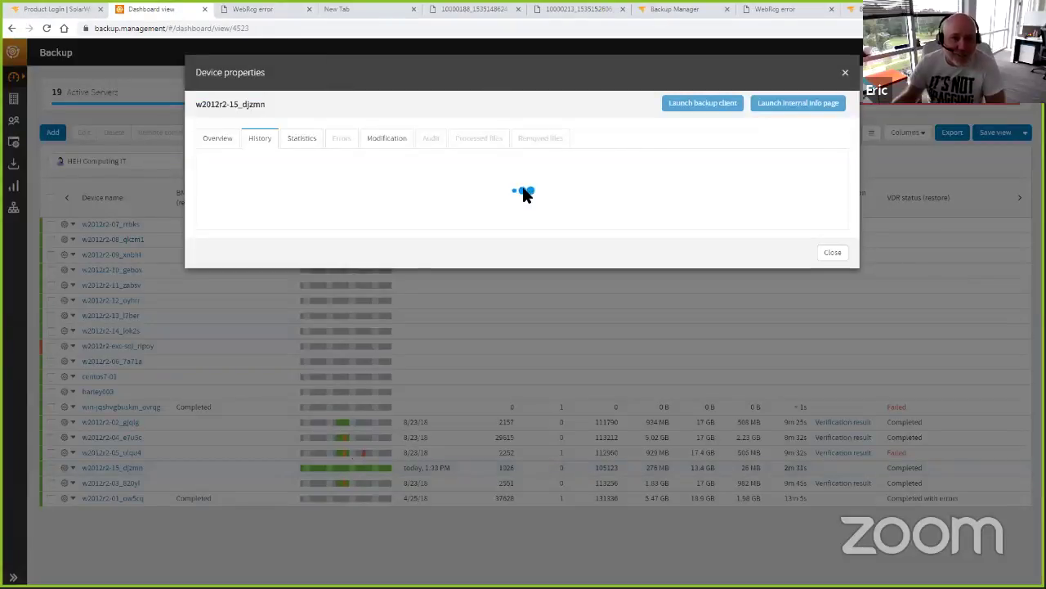
left_click(694, 106)
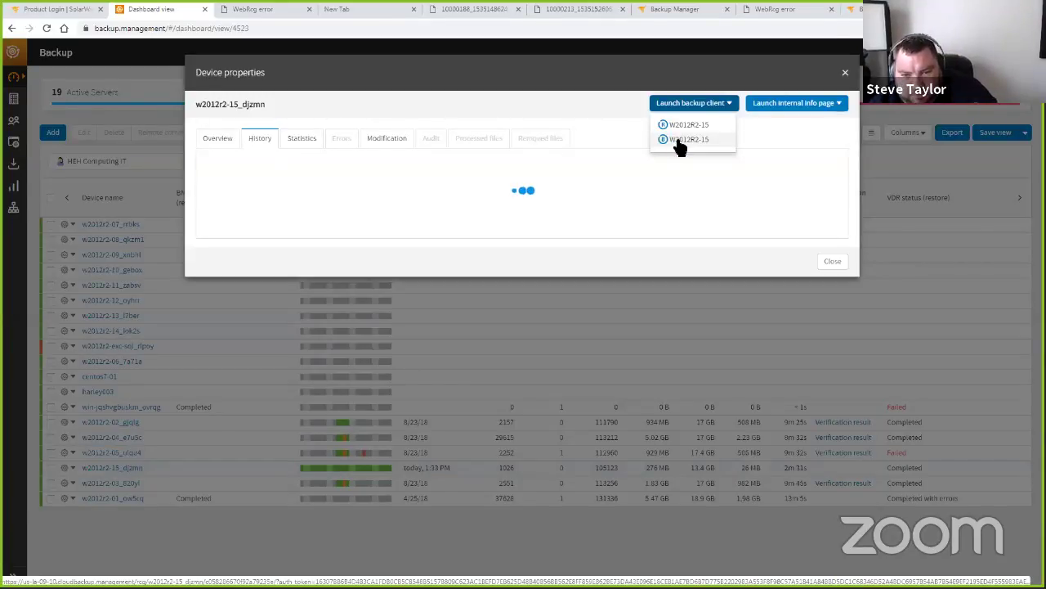
left_click(662, 140)
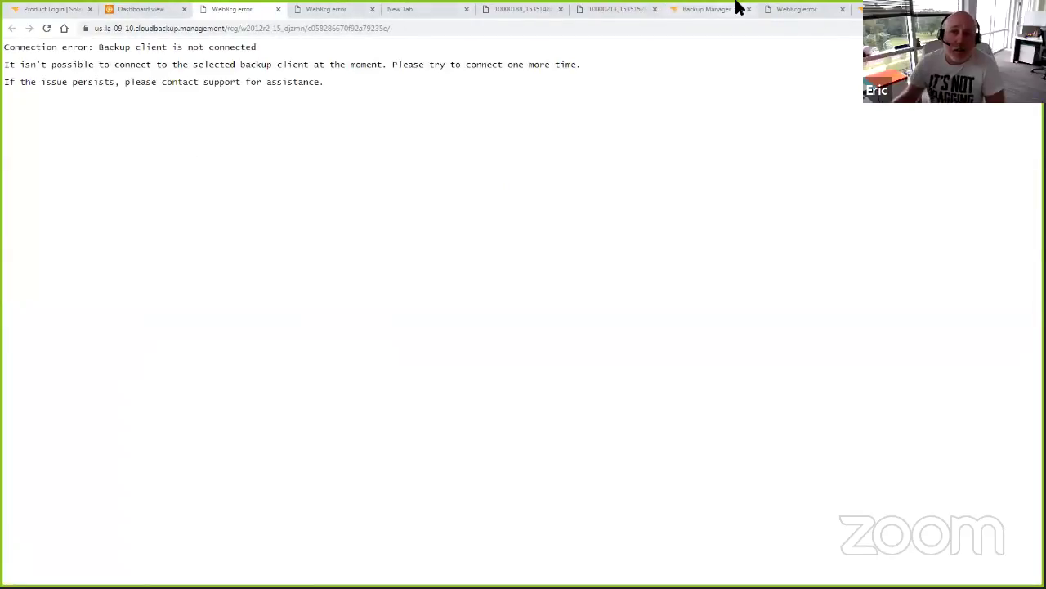
left_click(147, 11)
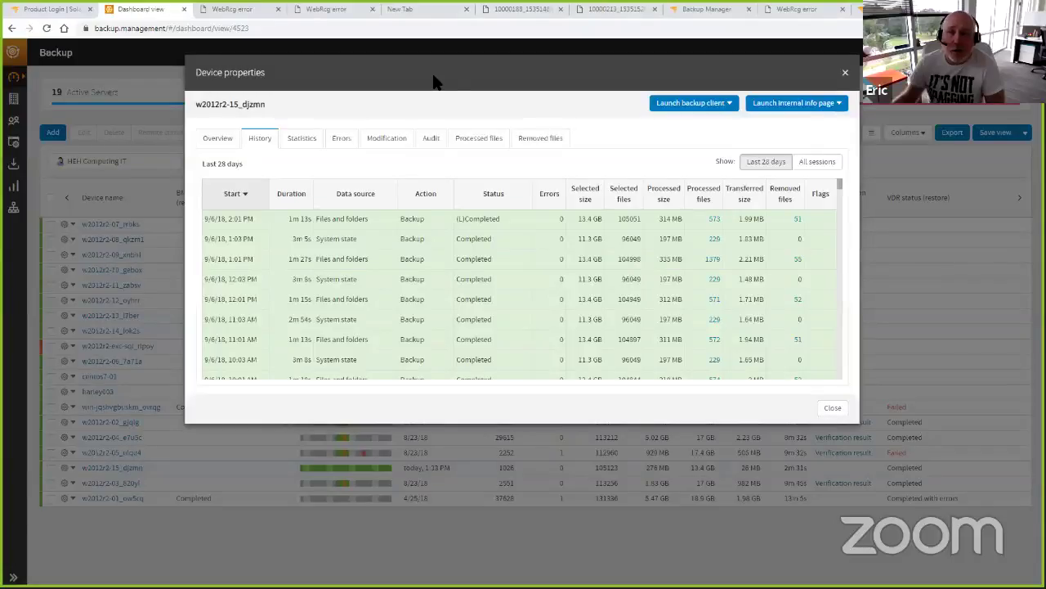
- Reopen the Launch backup client choices, then bring the TeamViewer VM session forward
left_click(701, 103)
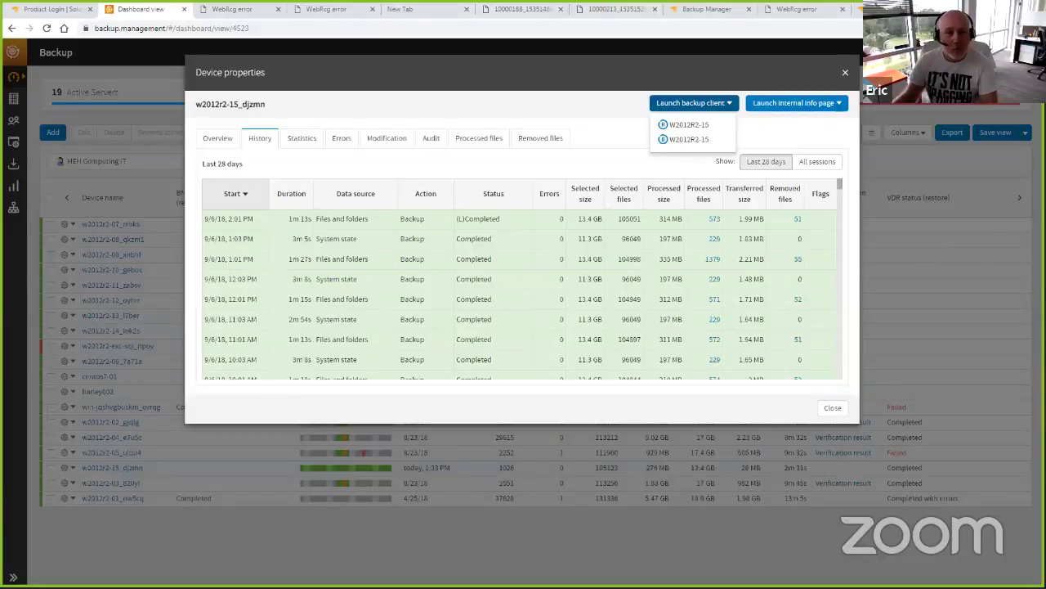
key("alt+Tab")
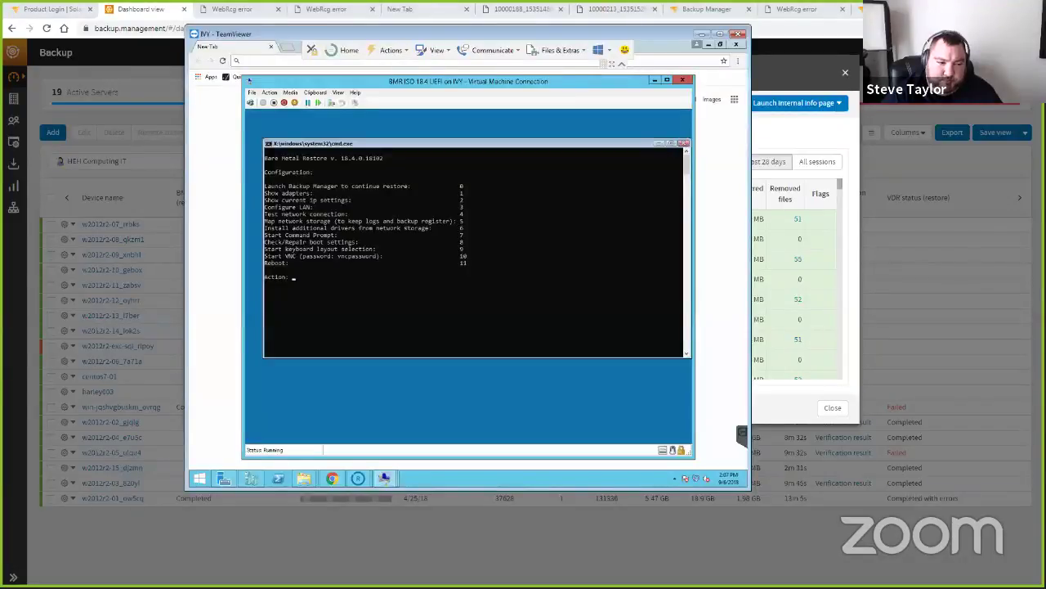
- Maximize the TeamViewer session to view the Bare Metal Restore console, then return to the browser
left_click(721, 33)
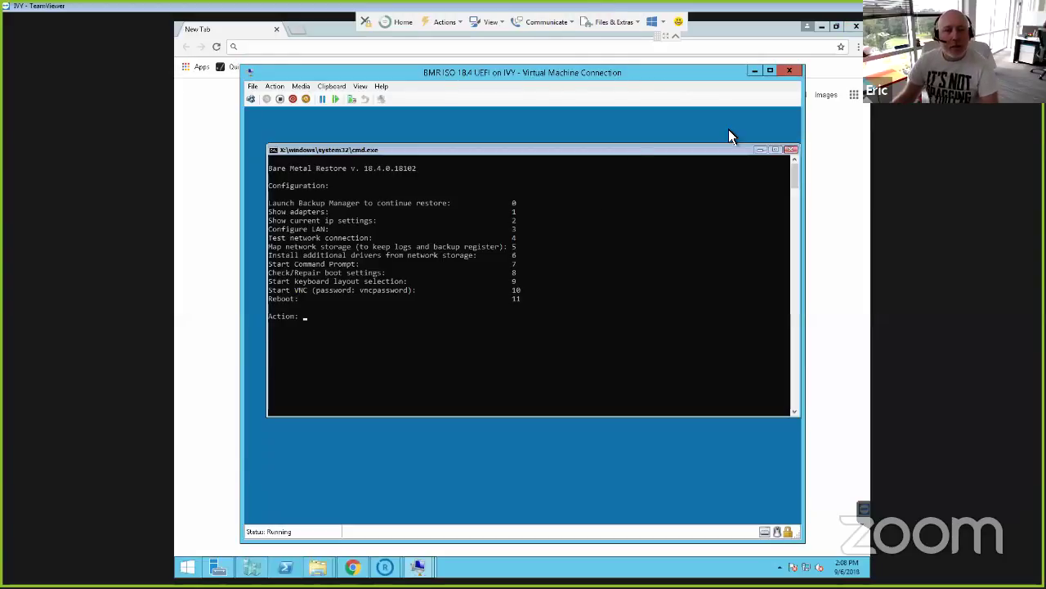
key("alt+Tab")
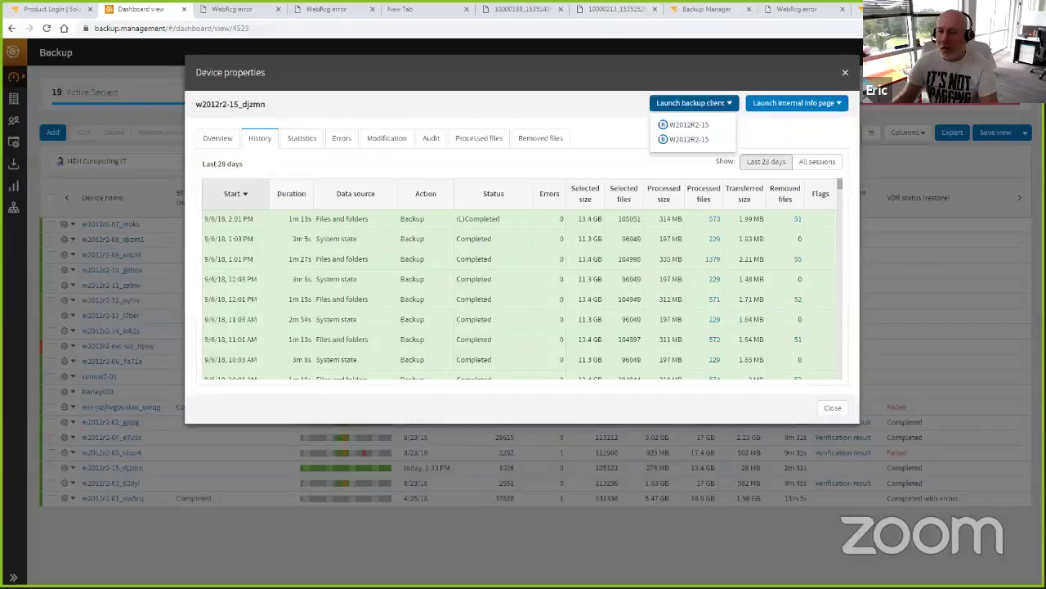
- Close Device properties and open the Backup Manager's Preferences page
left_click(990, 138)
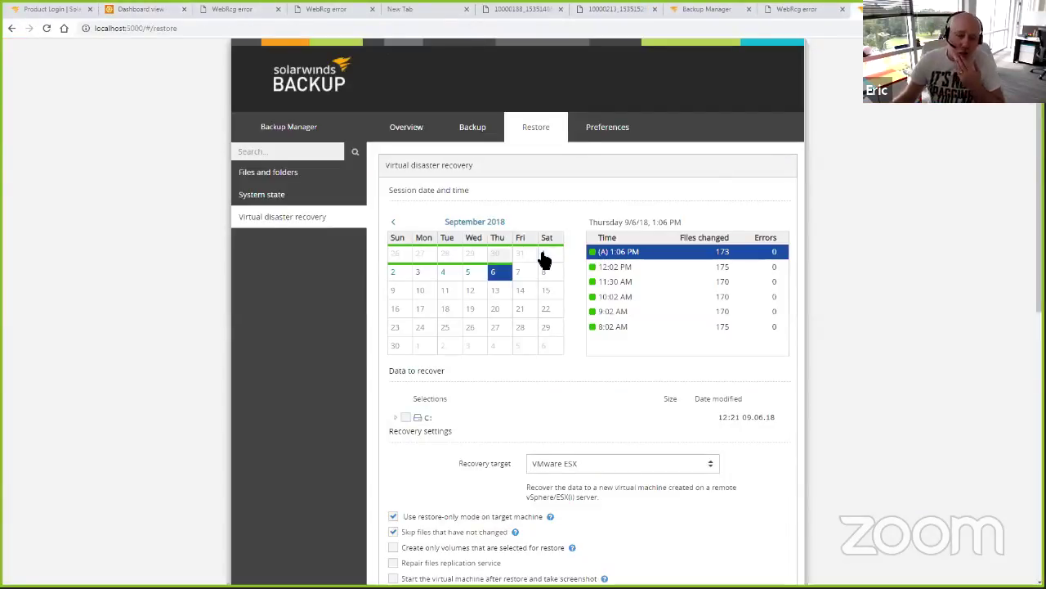
left_click(604, 130)
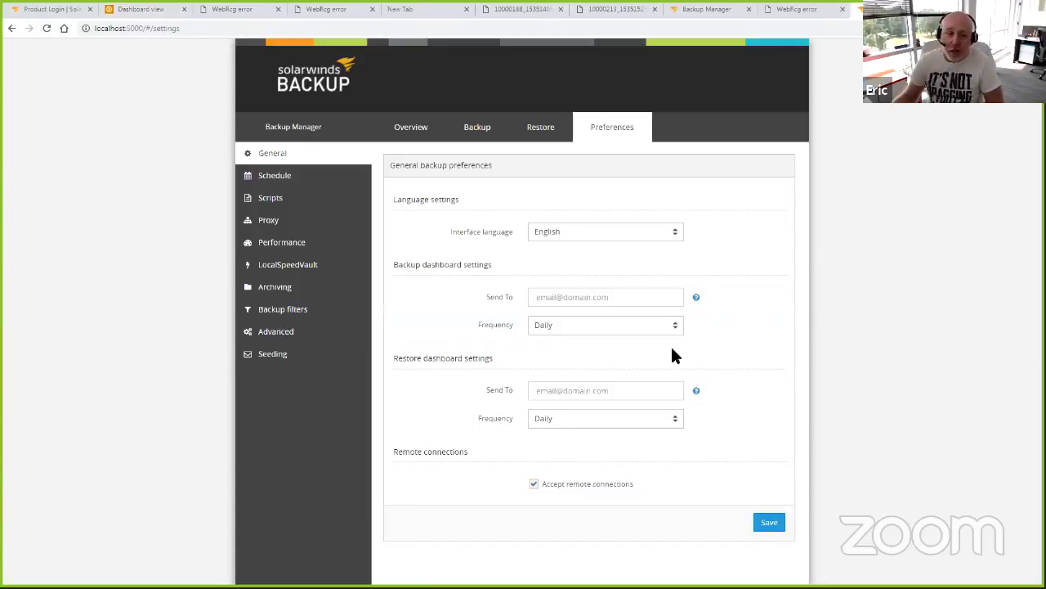
- Check the Files and folders data source, then show the Backup filters list in Preferences
left_click(479, 134)
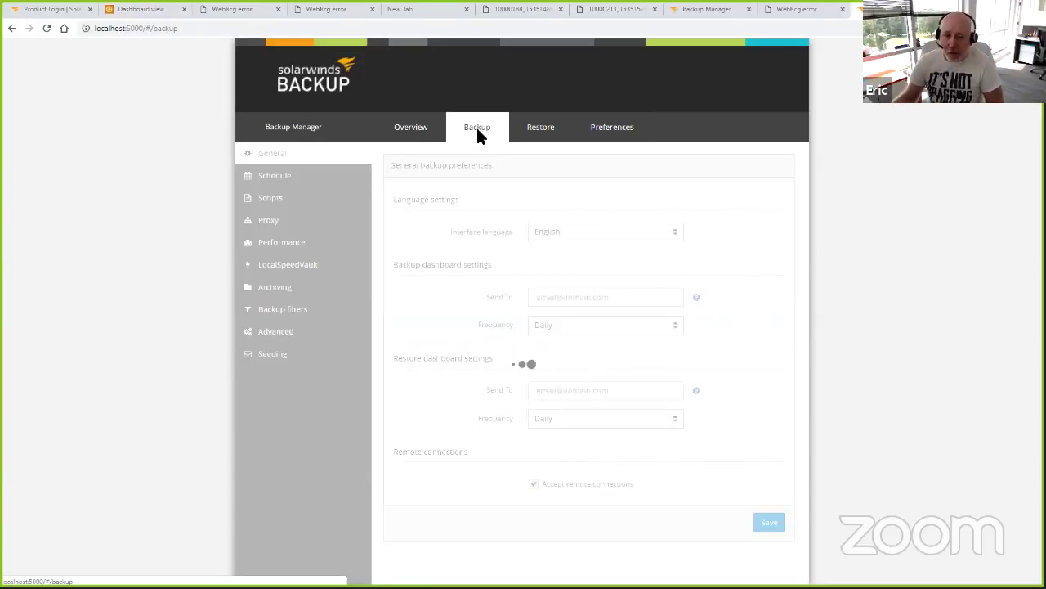
left_click(254, 244)
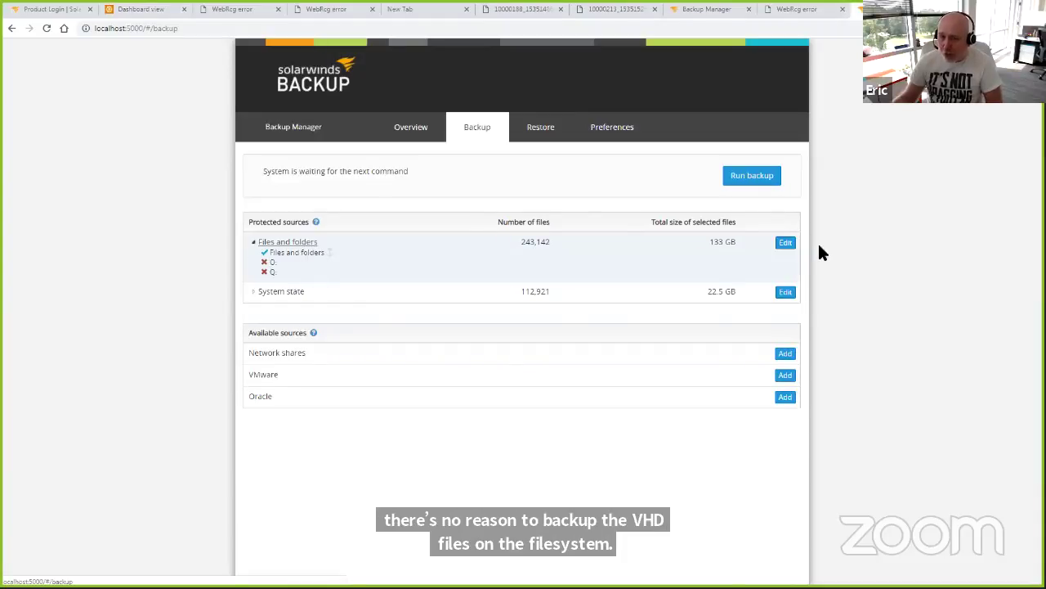
left_click(619, 129)
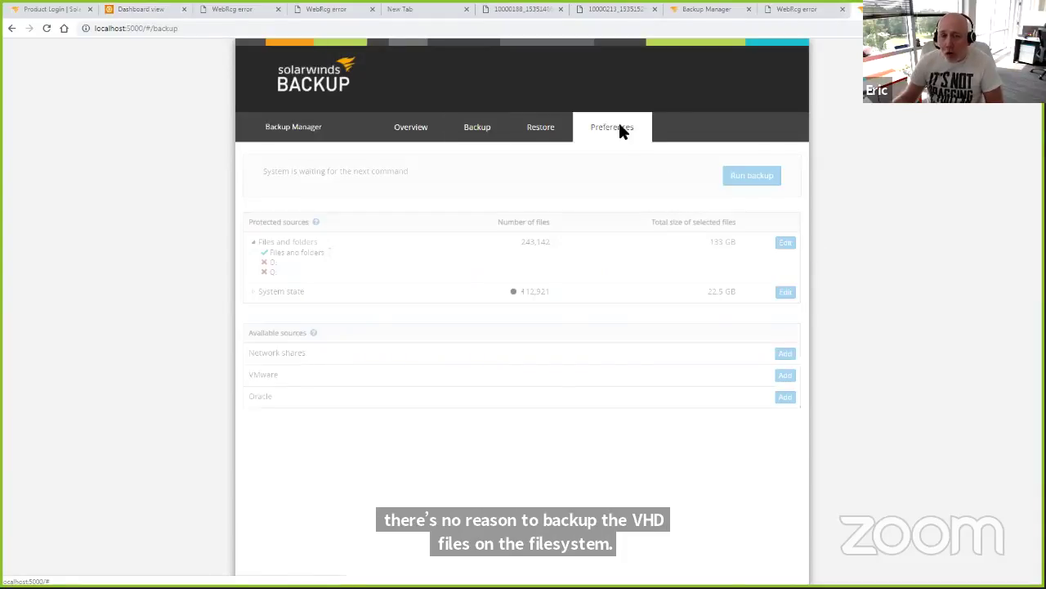
left_click(273, 310)
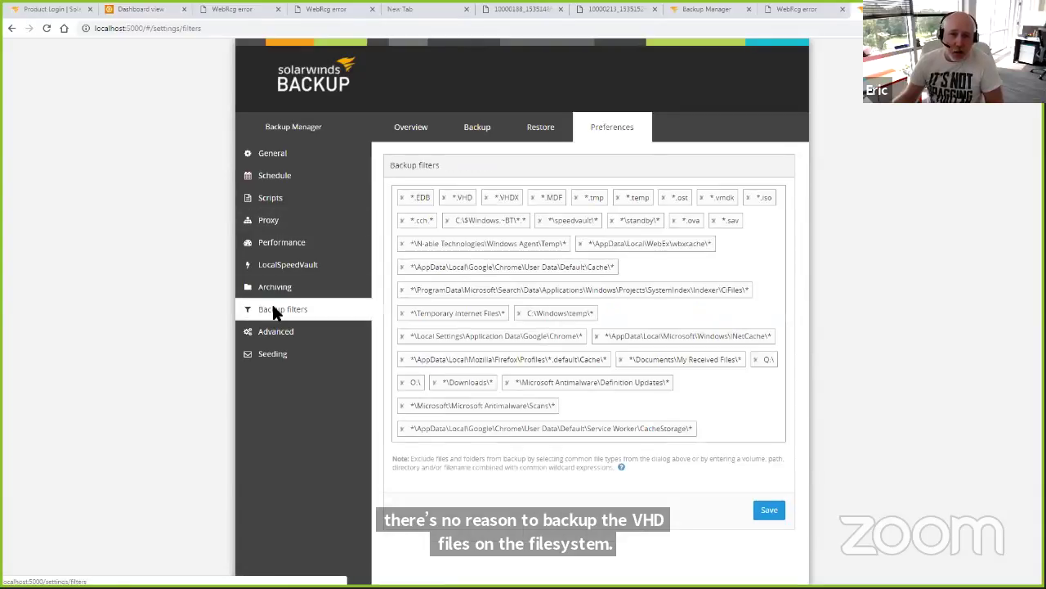
scroll(730, 401, "up", 3, "ctrl")
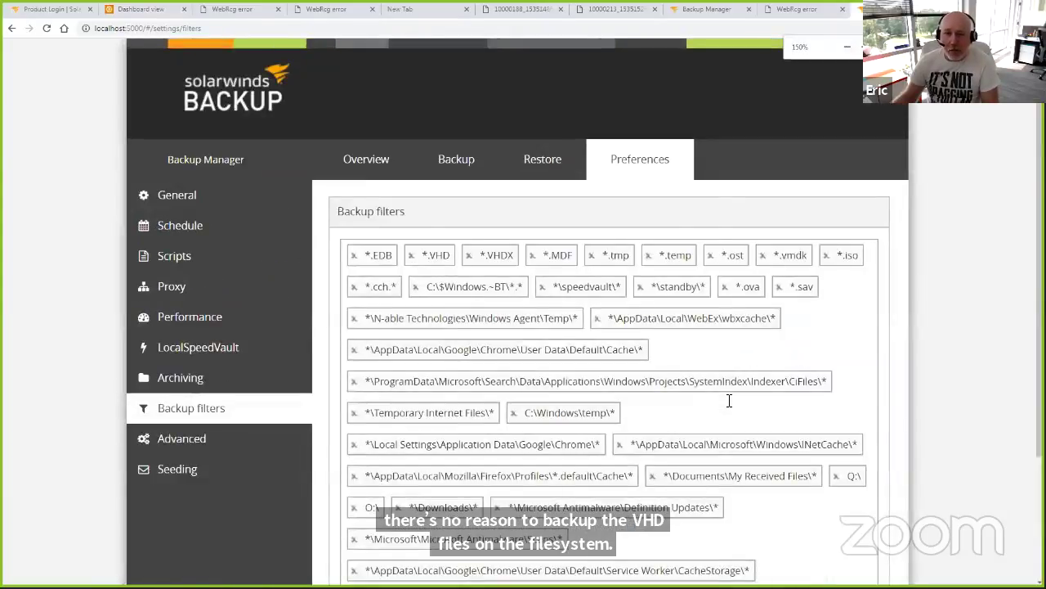
scroll(729, 401, "down", 2)
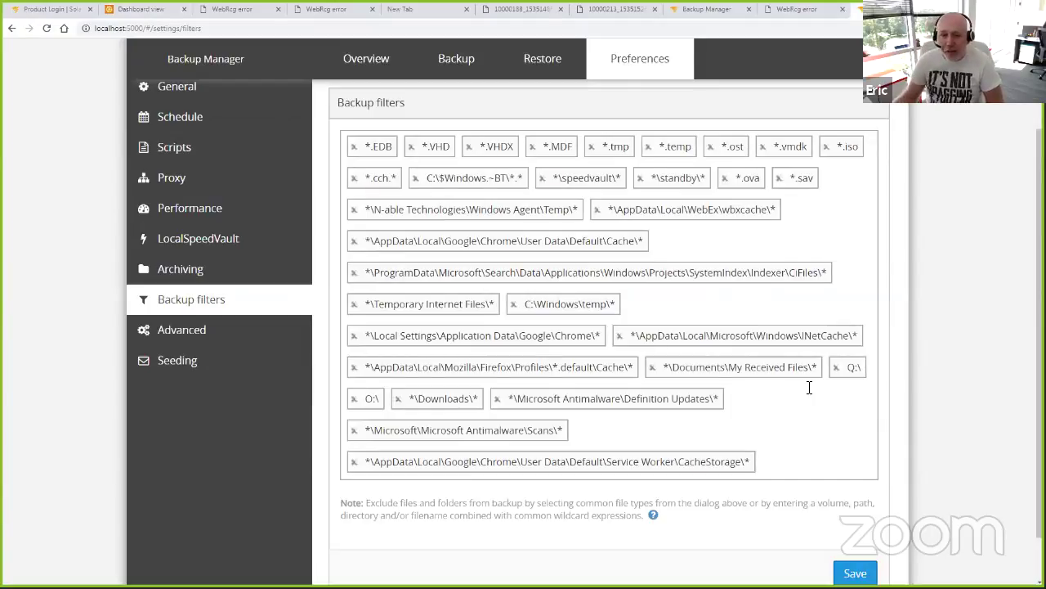
- Add c:\windows as a new backup filter exclusion at the end of the list
left_click(816, 471)
type("c:\\winds")
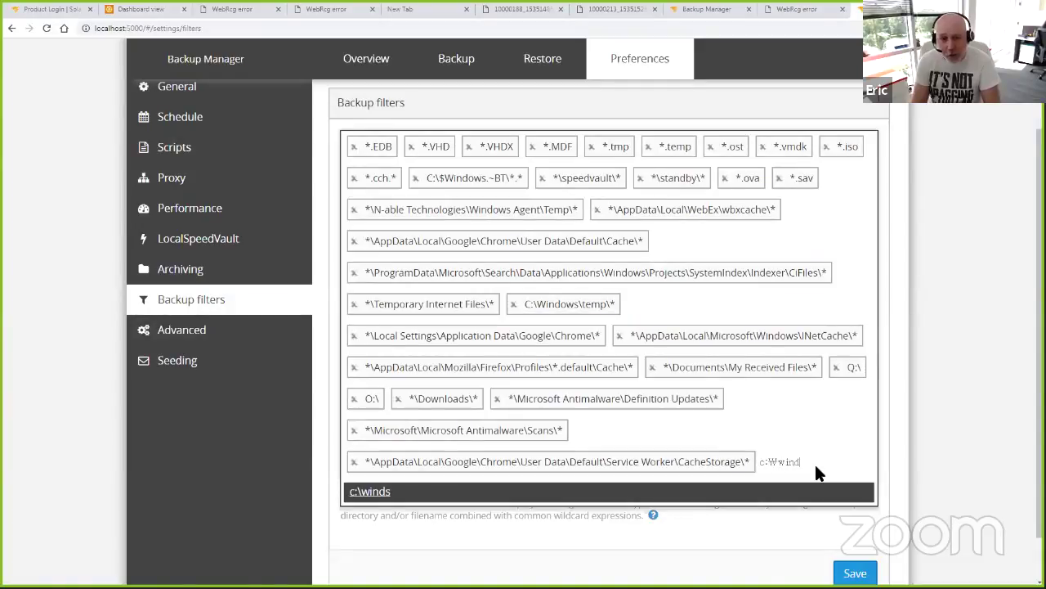
type("ows")
key("Return")
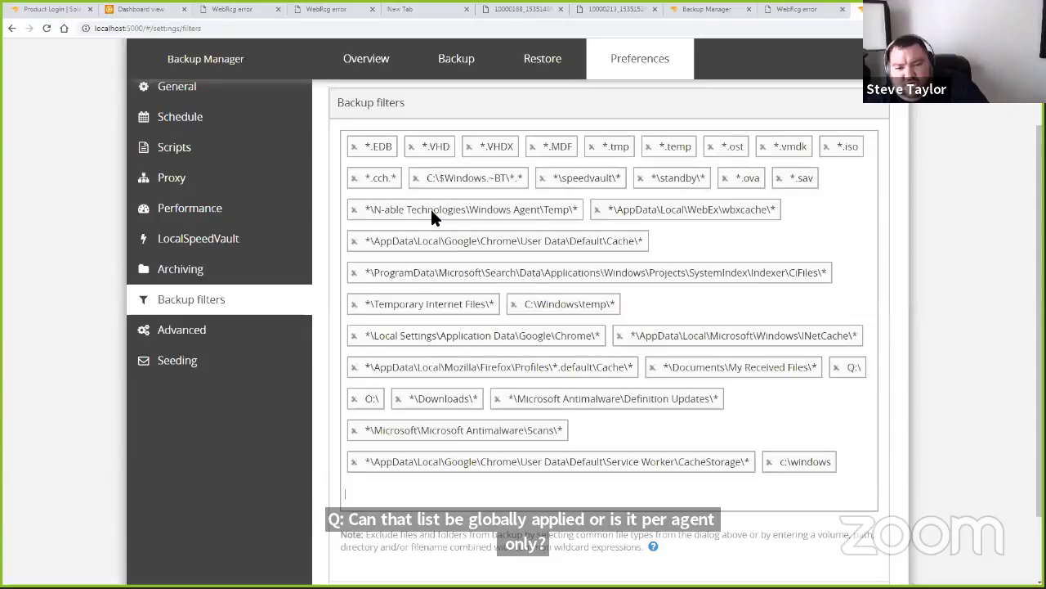
scroll(432, 217, "up", 2)
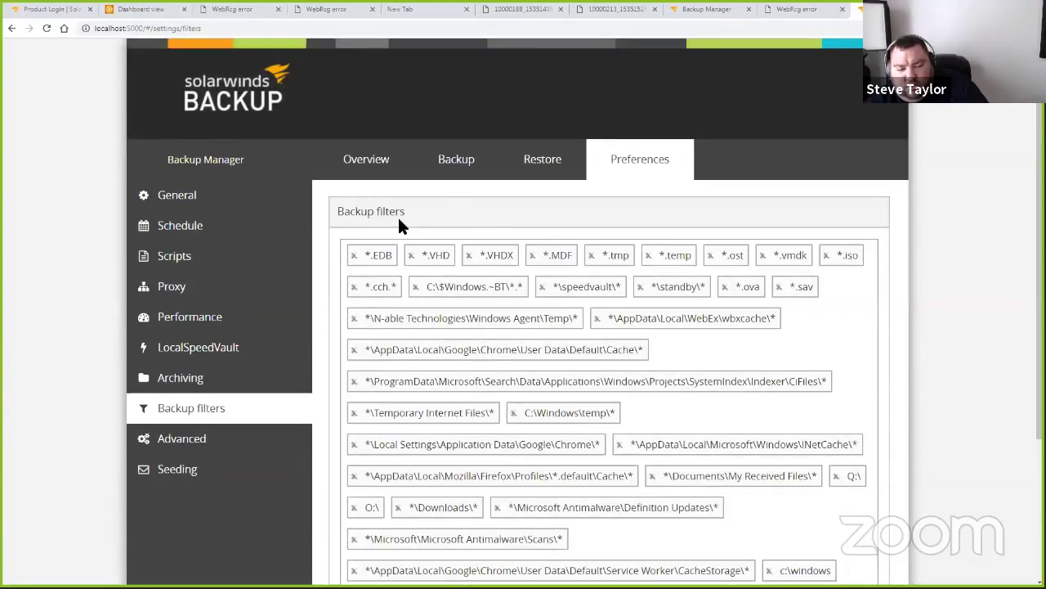
- Edit the console address to #/profiles and go to the Backup profiles page
left_click(144, 10)
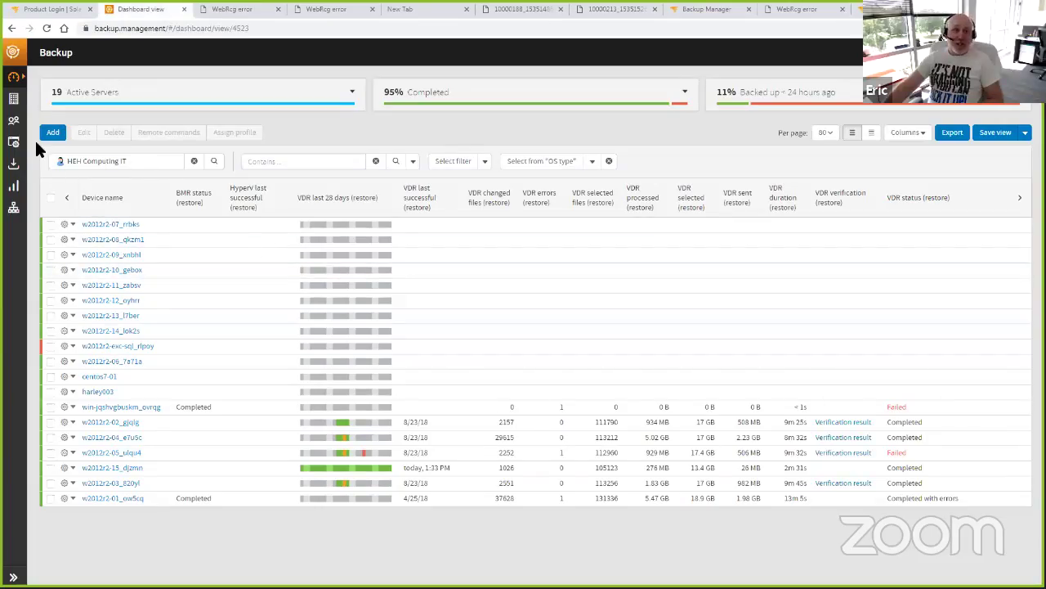
left_click(242, 31)
left_click(206, 30)
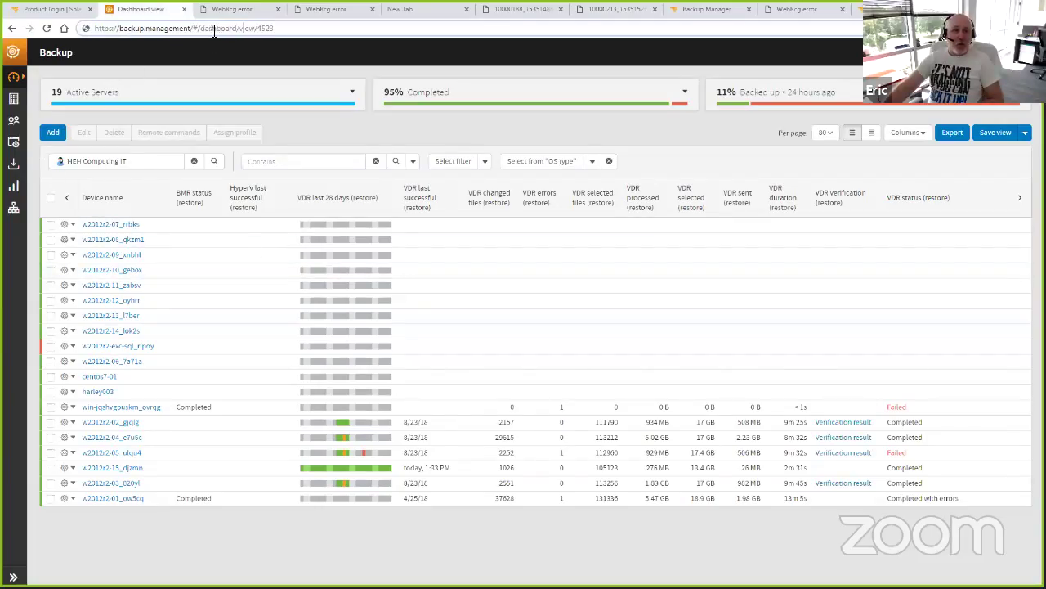
left_click_drag(202, 30, 619, 56)
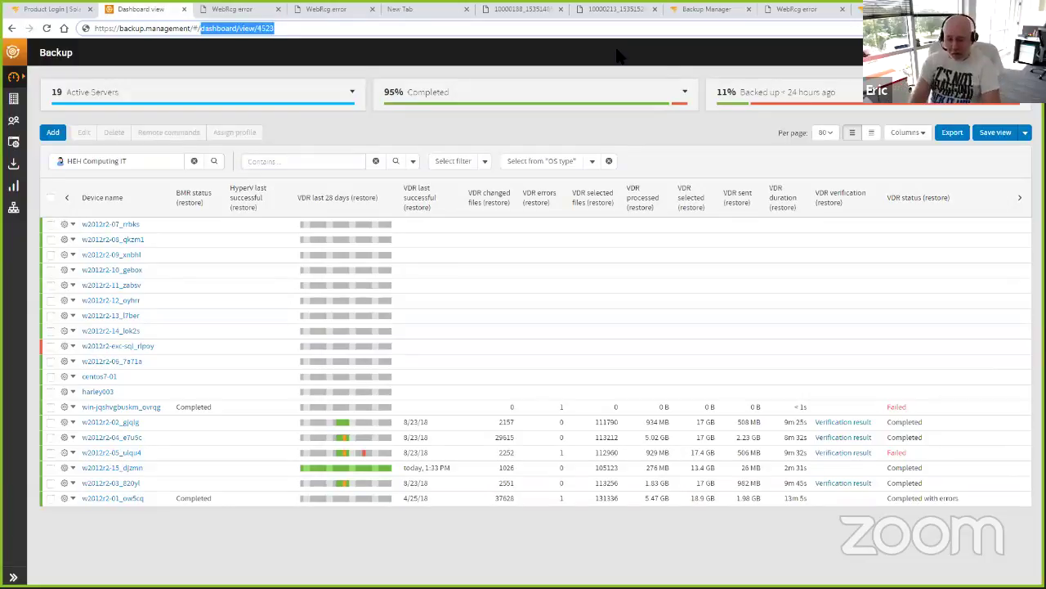
type("pro\\")
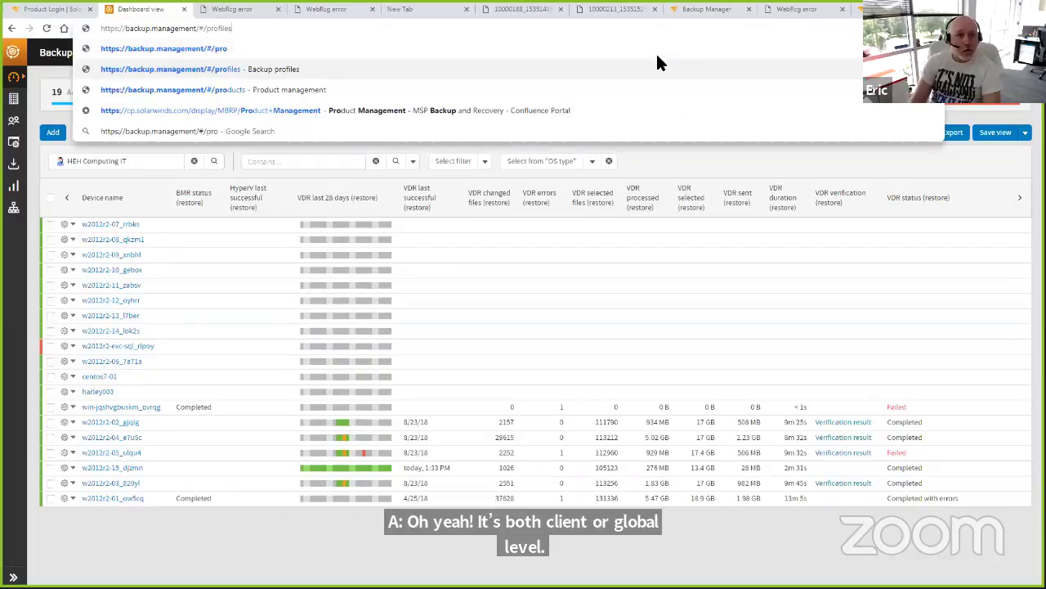
left_click(659, 64)
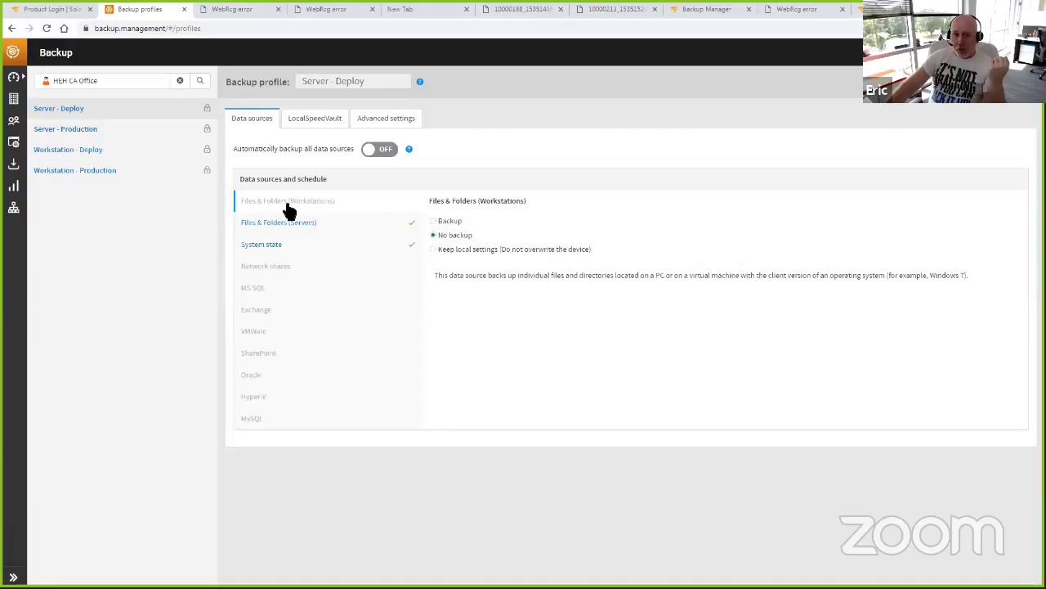
- Show the Server - Deploy profile's Files & Folders (Servers) settings and inspect the file locations field
left_click(325, 219)
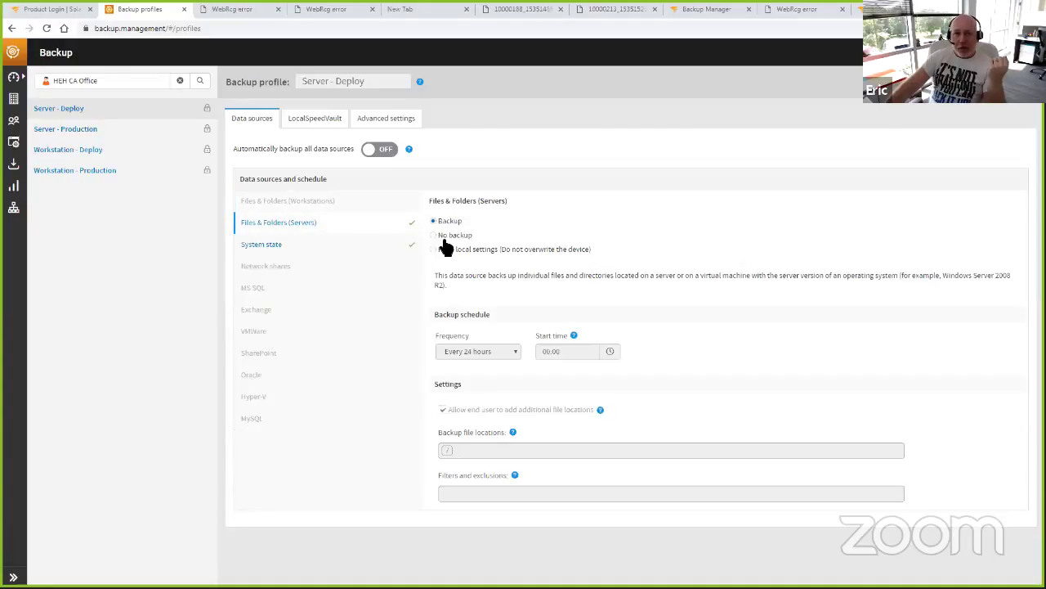
right_click(488, 485)
left_click(476, 489)
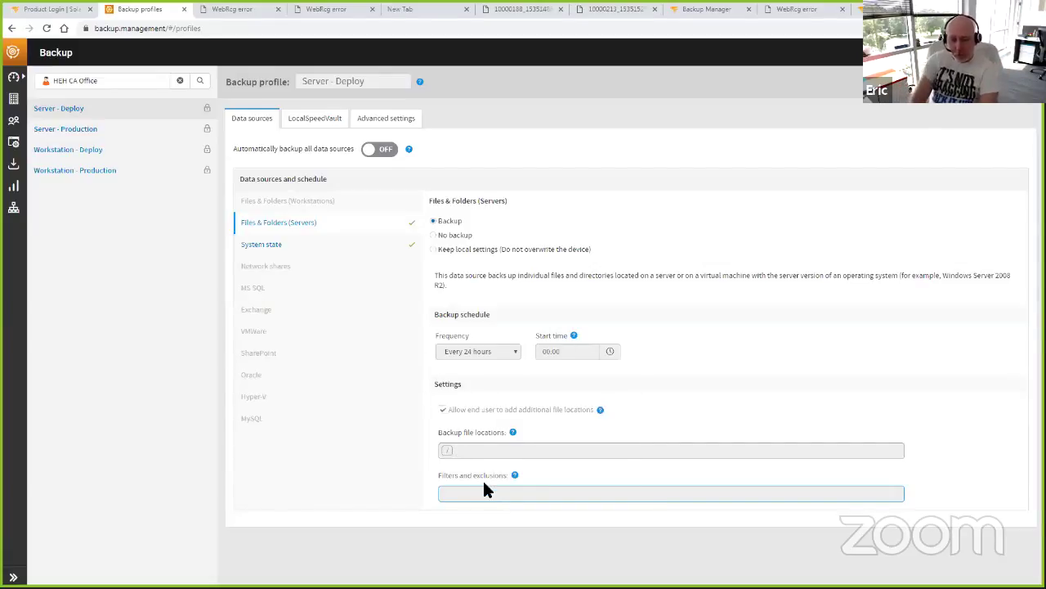
left_click(488, 455)
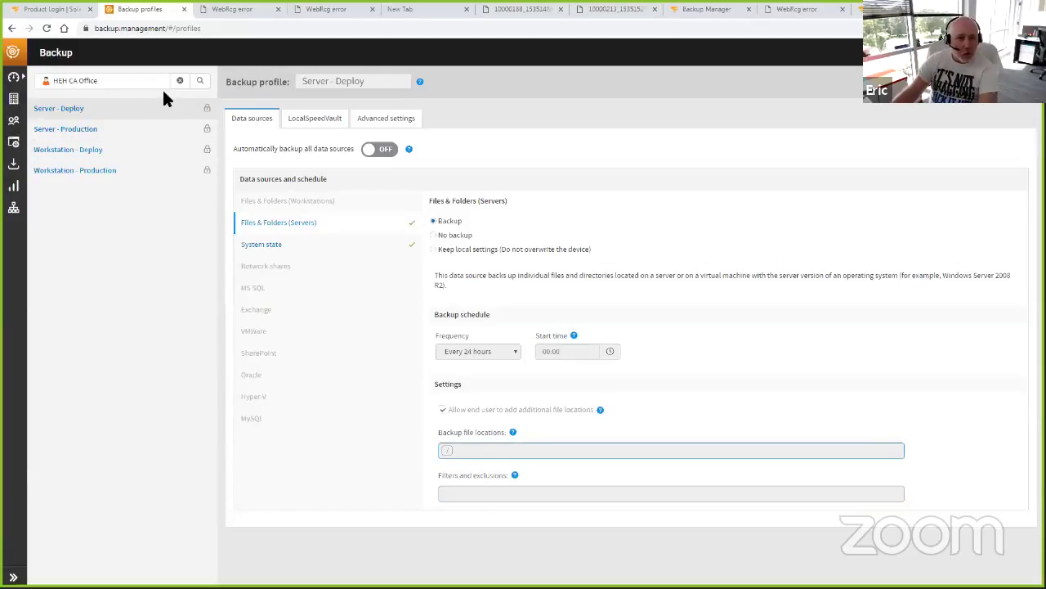
- Switch the customer selector to HEH Computing IT
left_click(200, 82)
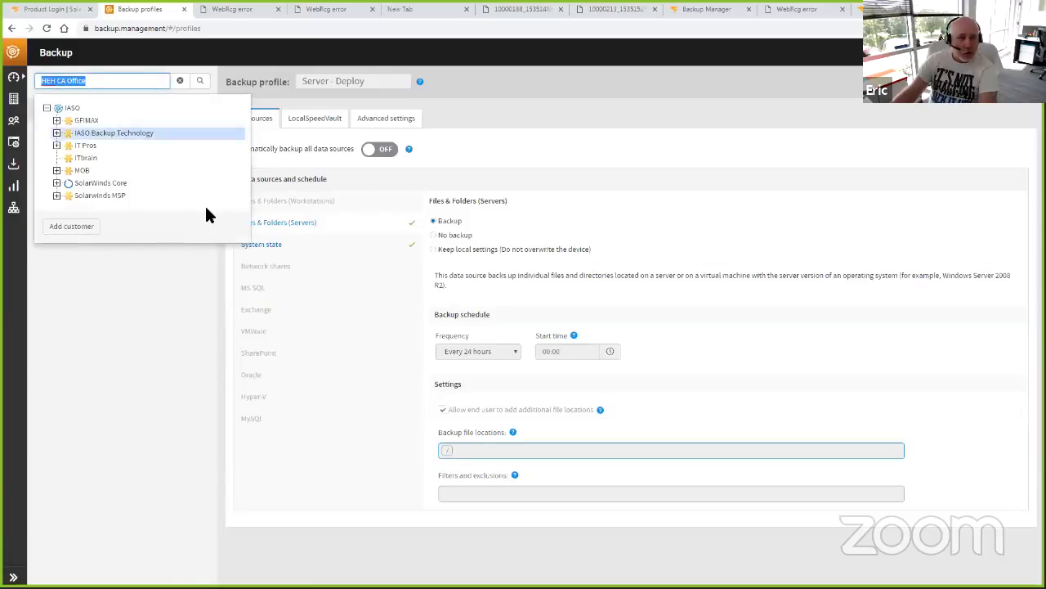
left_click(284, 293)
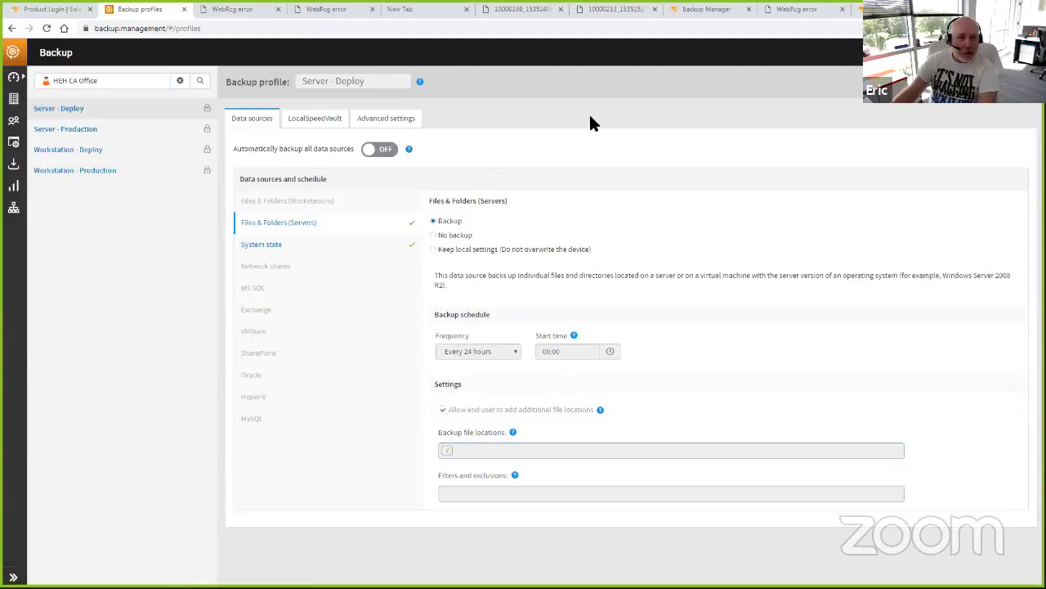
left_click(202, 82)
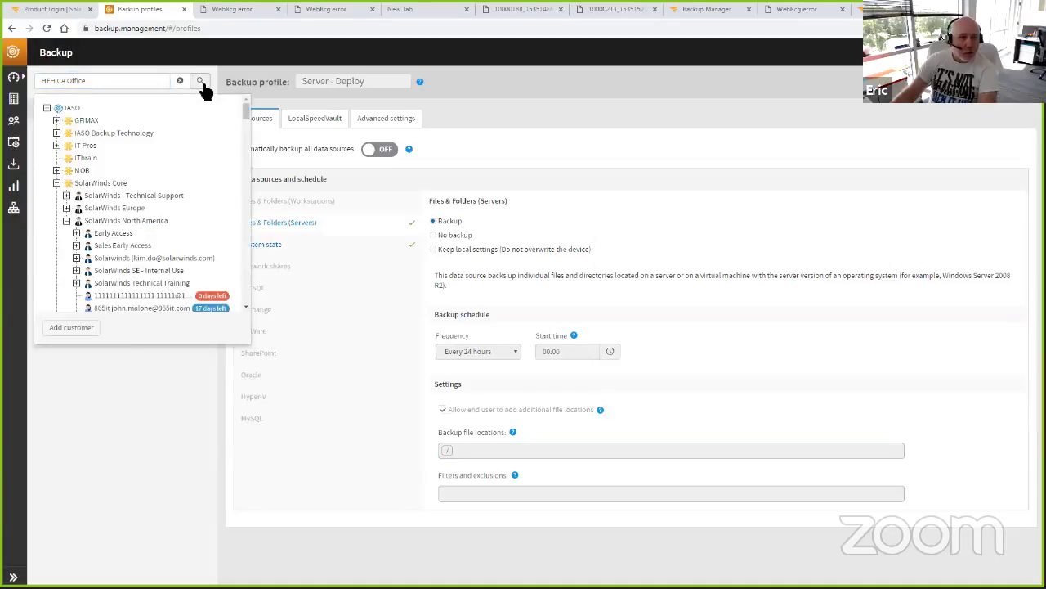
left_click(129, 155)
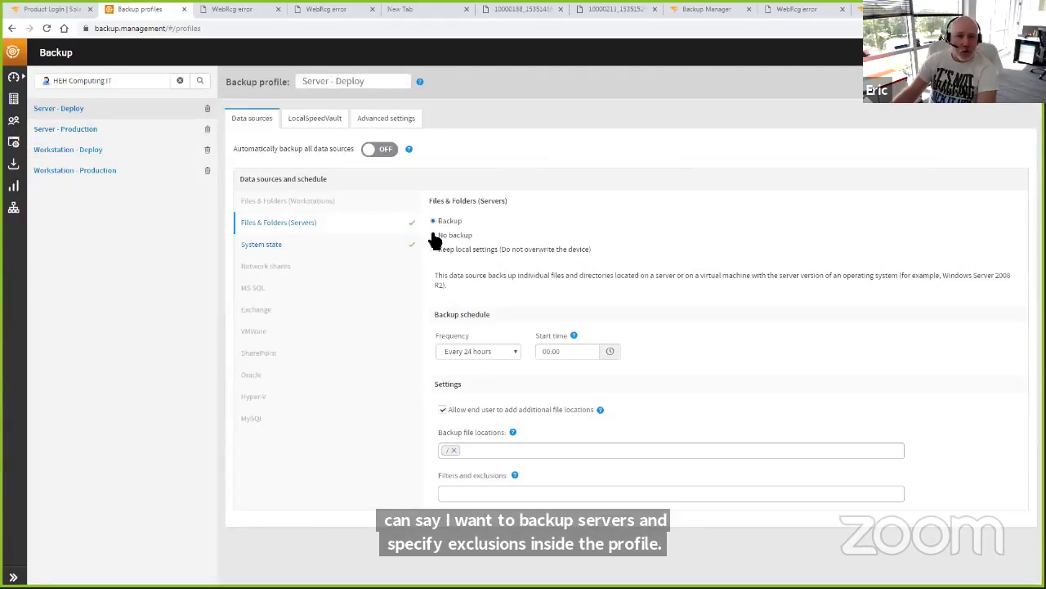
- Enter *.tmp and *.txt as exclusion filter patterns
left_click(473, 494)
type("*")
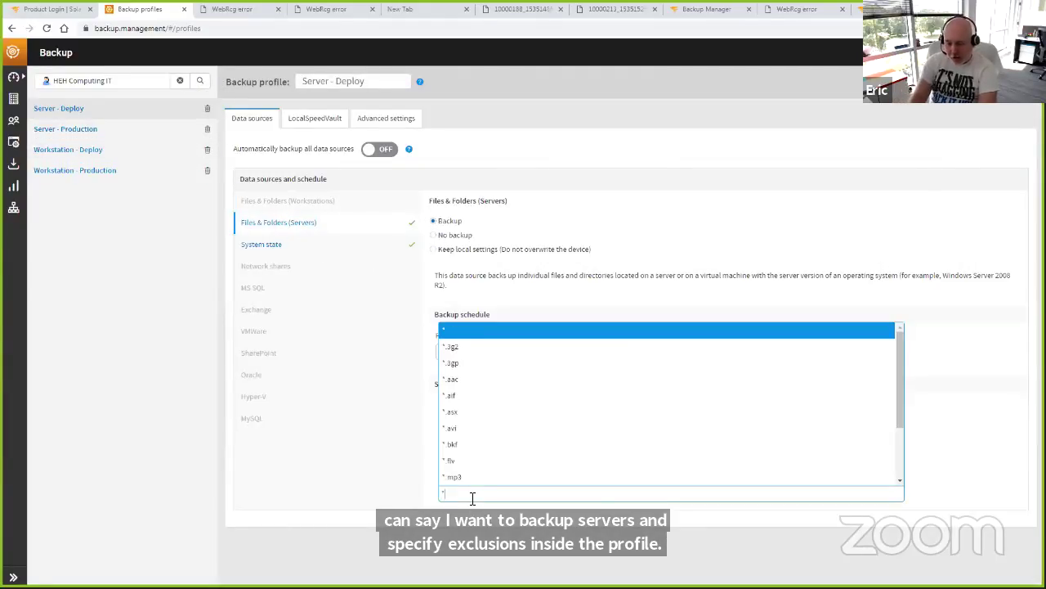
type(".tmp")
key("Return")
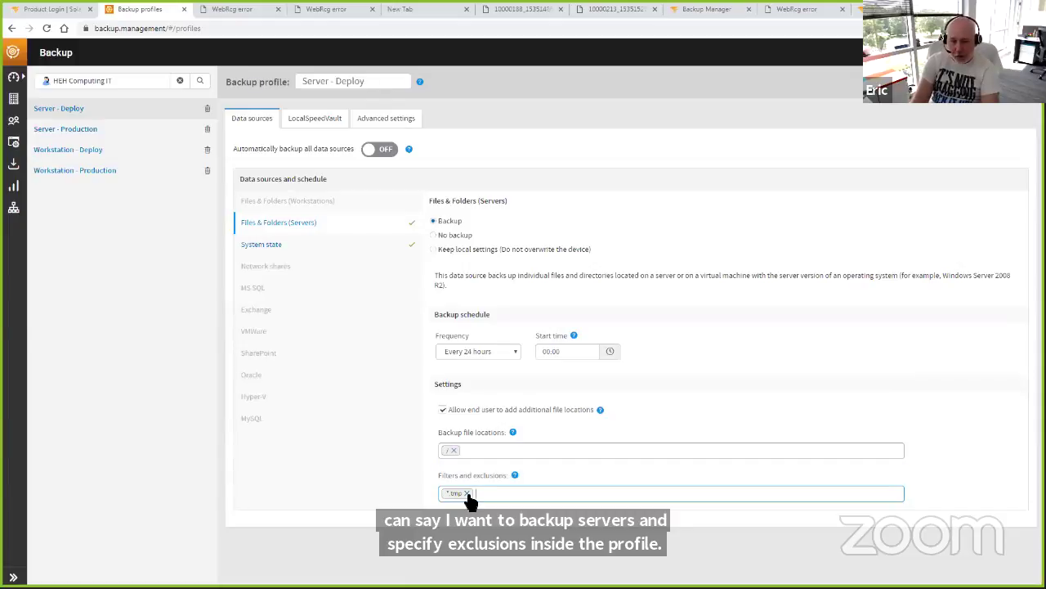
type("*.txt")
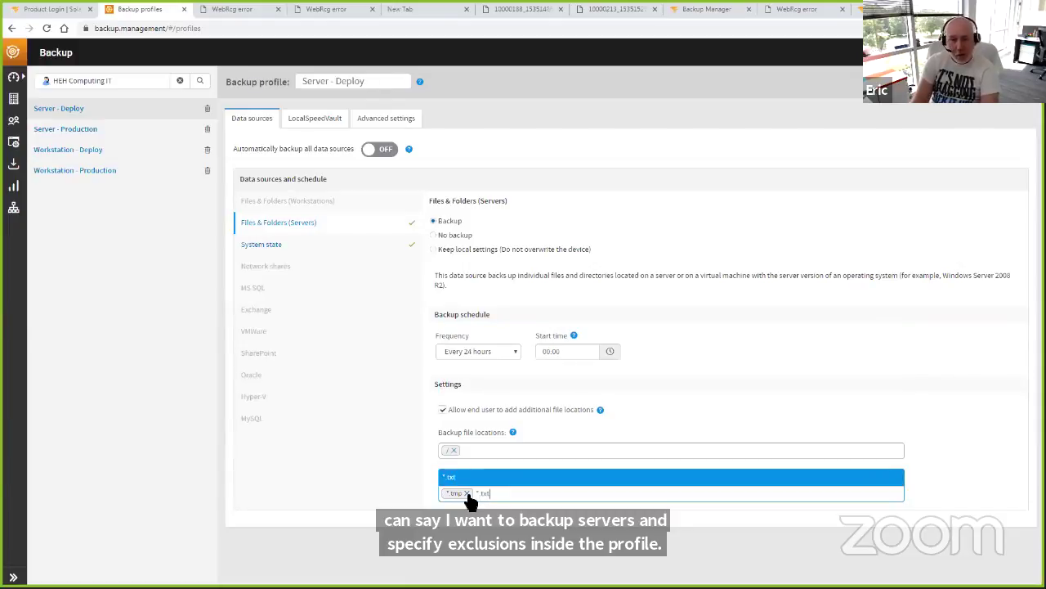
key("Return")
- Try a temporary-files folder pattern, clear all filters, and choose Keep local settings
type("*\\tempora")
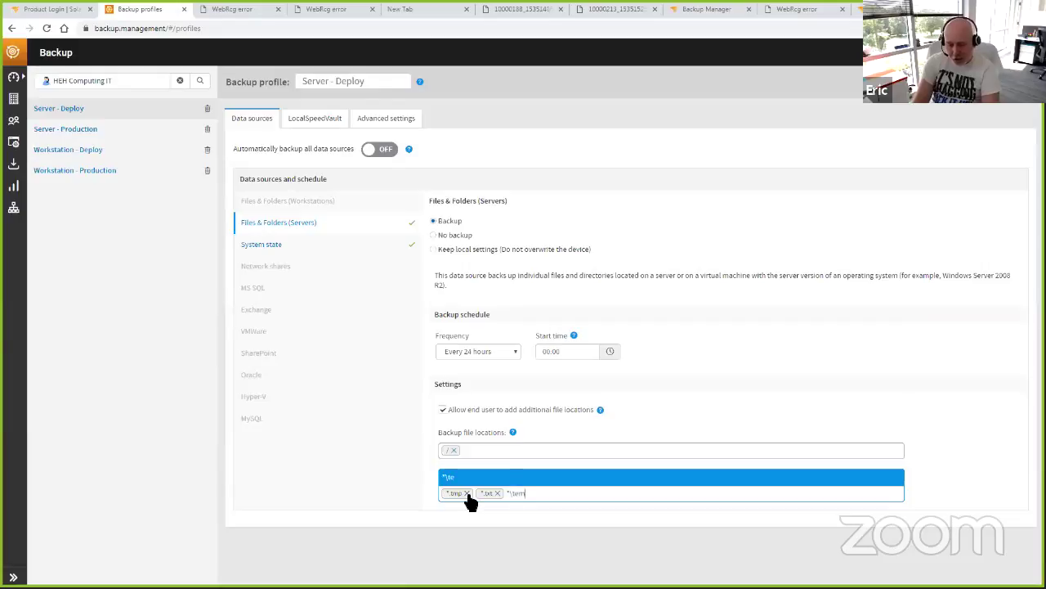
key("BackSpace")
key("BackSpace")
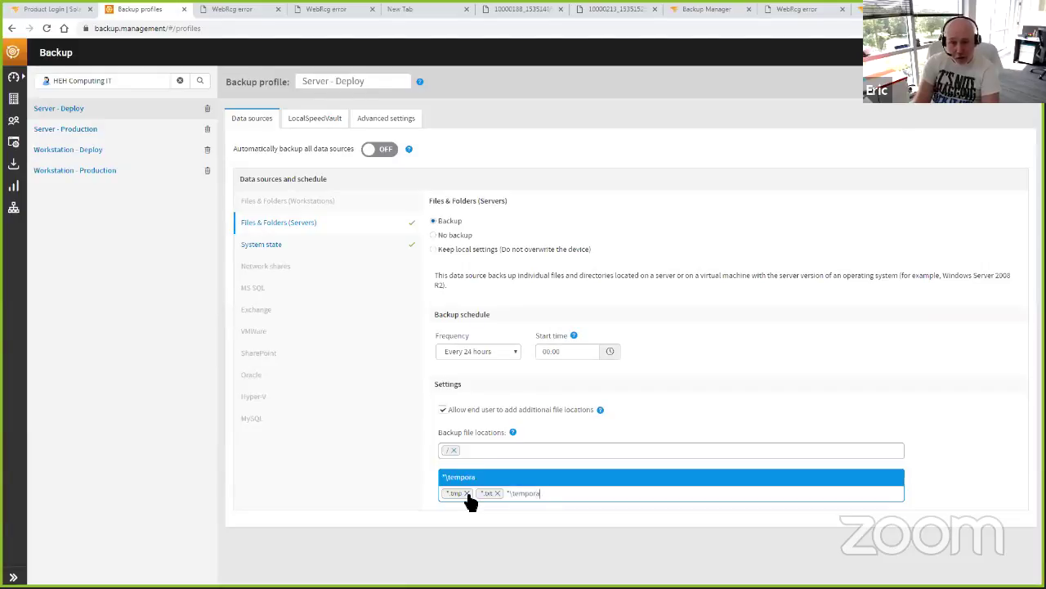
key("BackSpace")
key("BackSpace")
type("int")
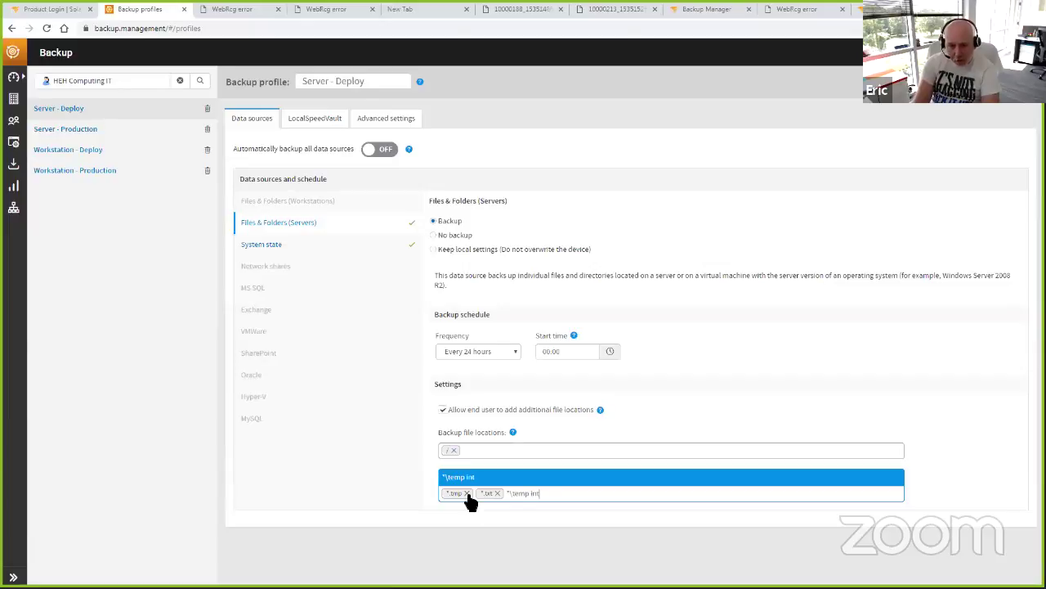
type(" files\\*")
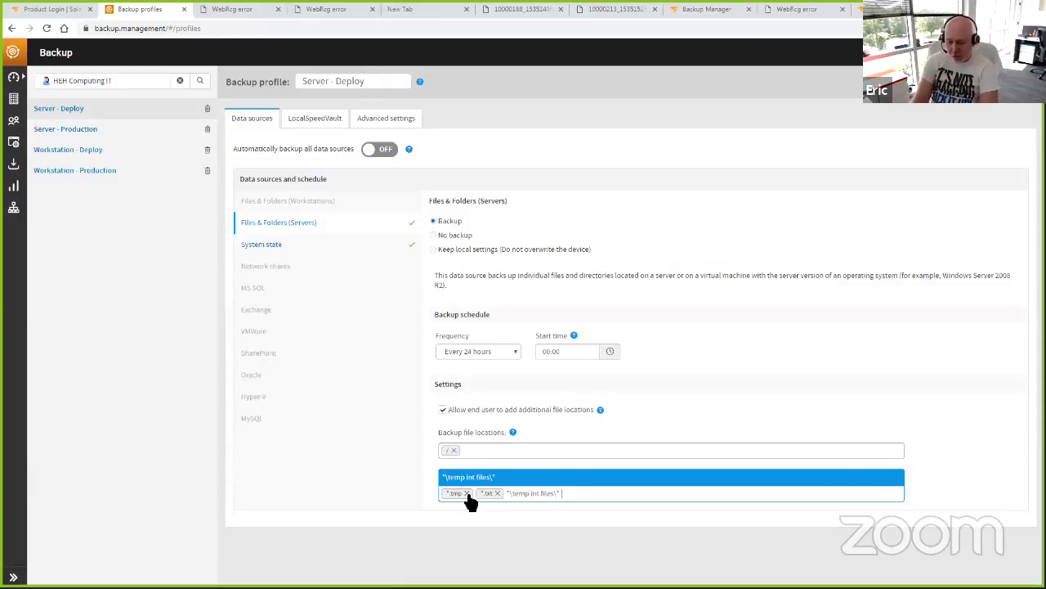
type(" ?:\\")
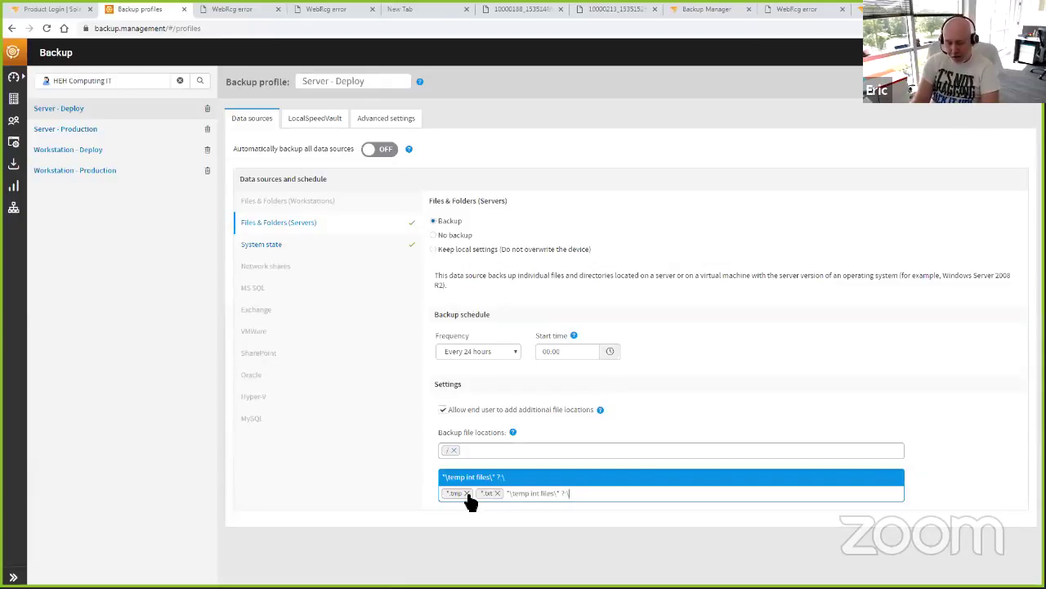
type("temp")
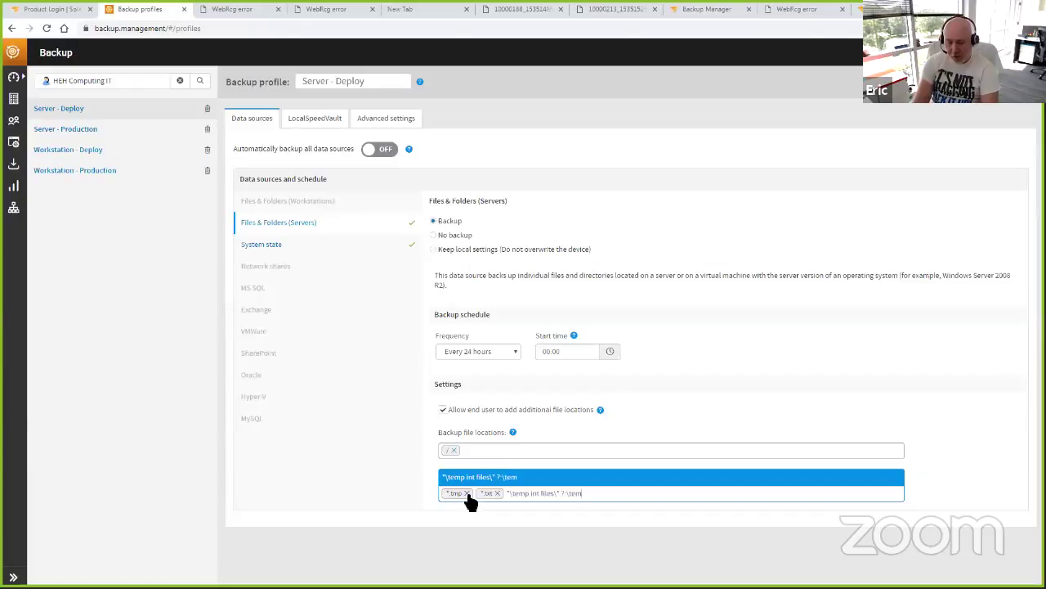
key("BackSpace")
key("BackSpace")
key("BackSpace")
key("BackSpace")
key("BackSpace")
key("BackSpace")
key("BackSpace")
key("BackSpace")
key("BackSpace")
key("BackSpace")
key("BackSpace")
key("BackSpace")
key("BackSpace")
key("BackSpace")
key("BackSpace")
key("BackSpace")
key("BackSpace")
key("BackSpace")
key("BackSpace")
key("BackSpace")
key("BackSpace")
key("BackSpace")
key("BackSpace")
key("BackSpace")
key("BackSpace")
key("BackSpace")
key("BackSpace")
key("BackSpace")
type("*.tm")
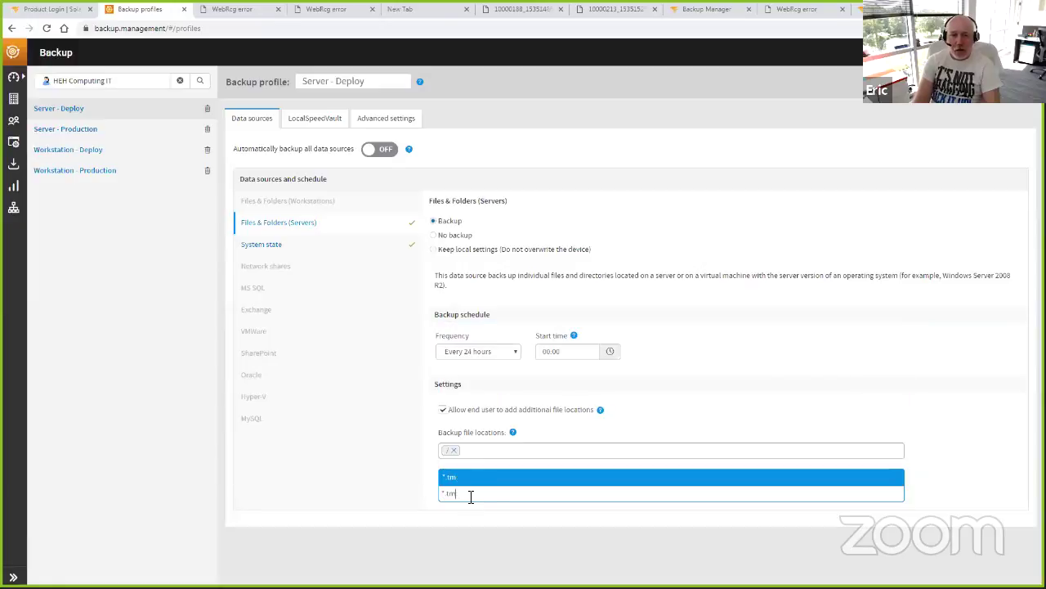
key("BackSpace")
key("BackSpace")
key("BackSpace")
key("BackSpace")
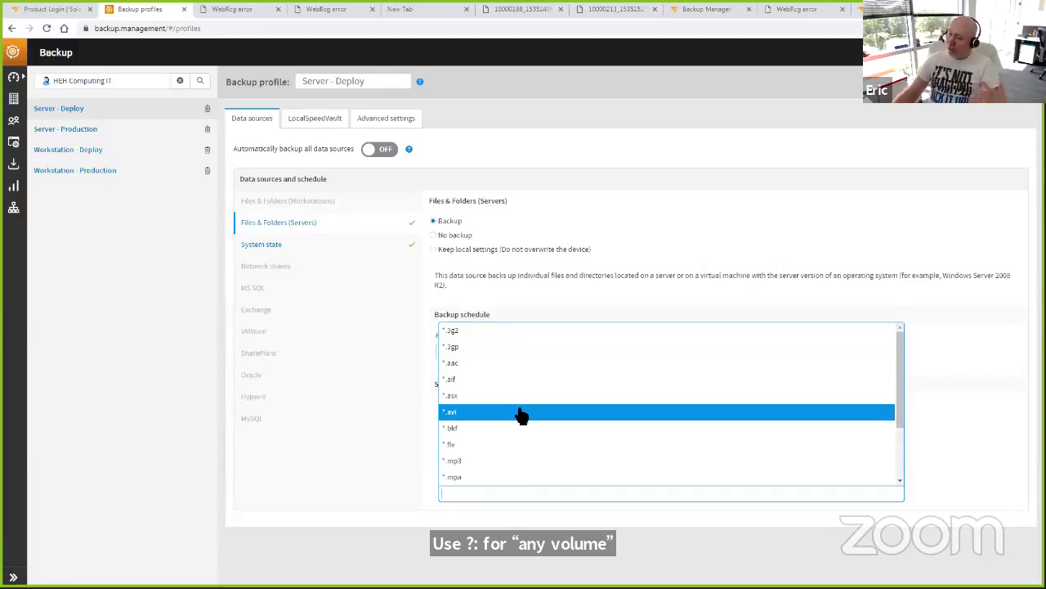
left_click(572, 266)
left_click(573, 250)
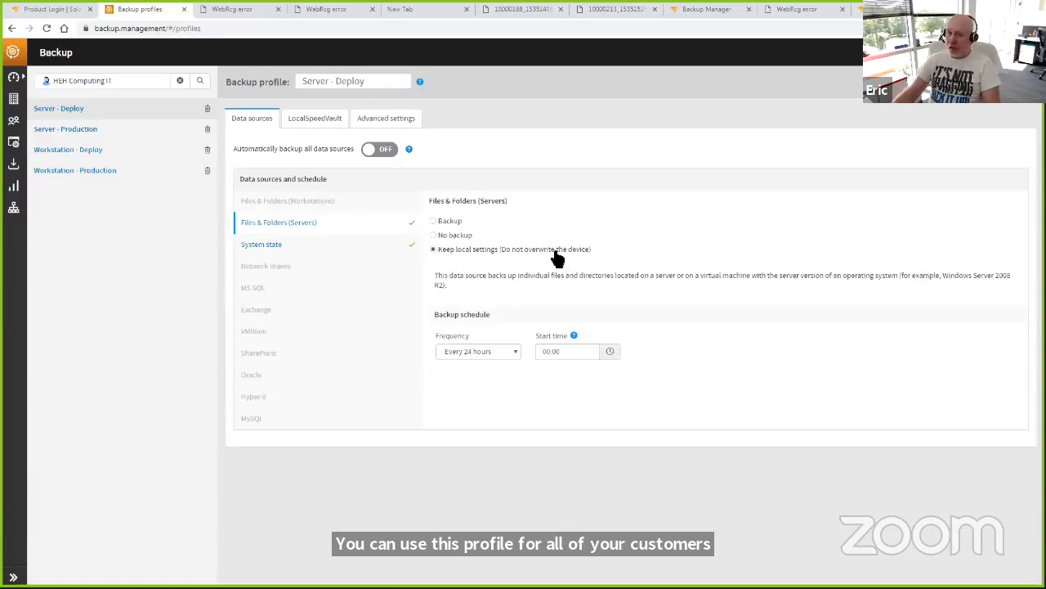
- Schedule server files backup every 1 hour, skipping working hours 08:00–18:00 Monday to Friday
left_click(472, 352)
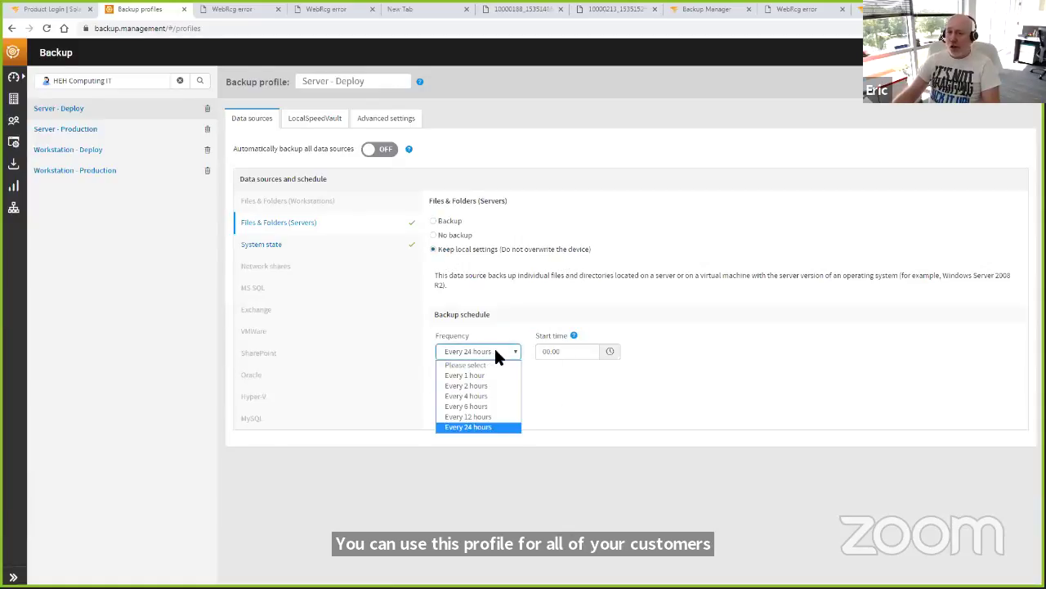
left_click(473, 367)
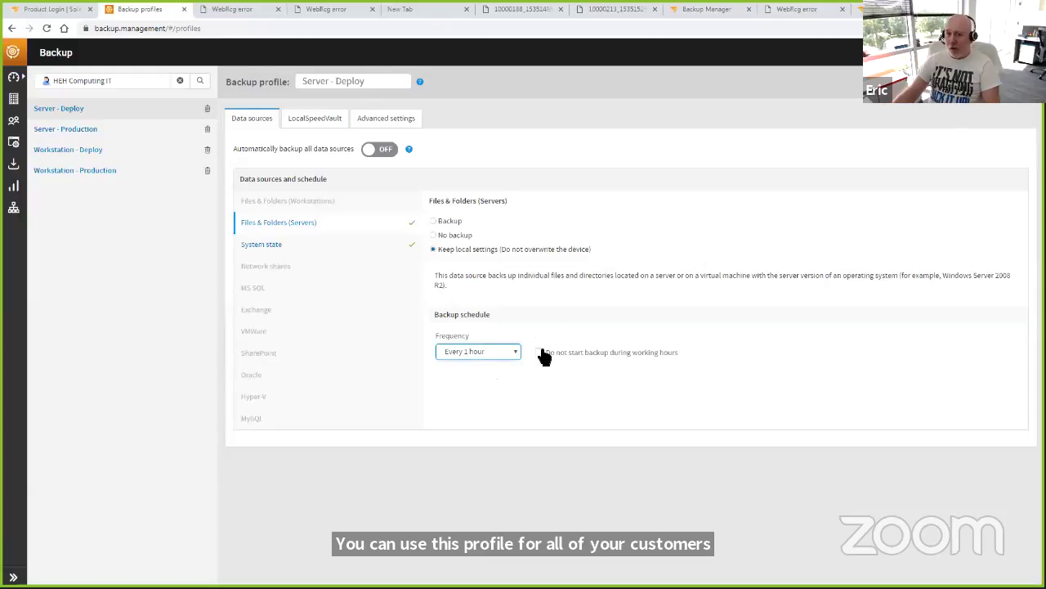
left_click(539, 353)
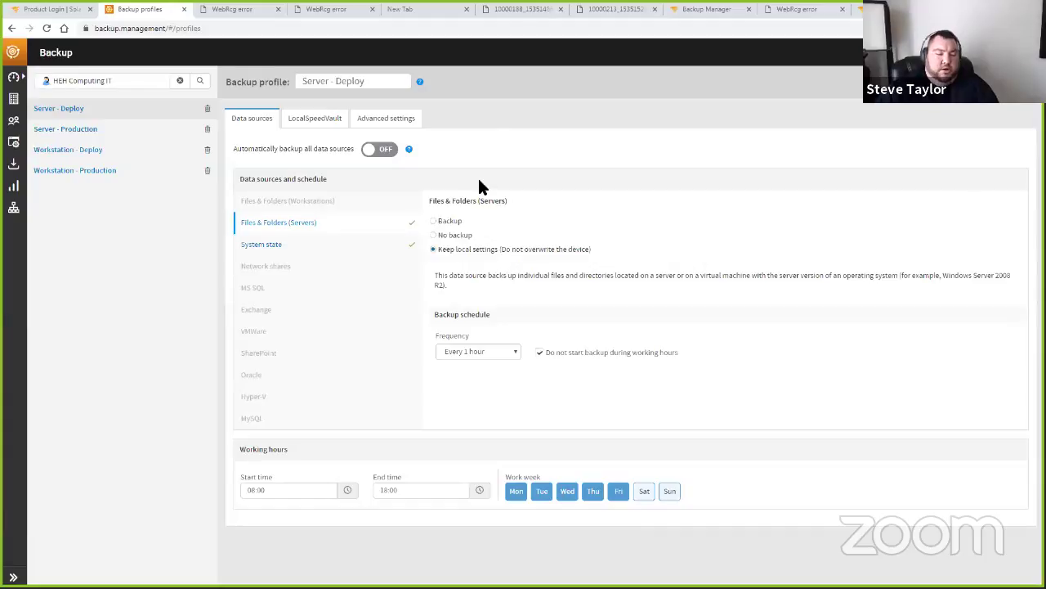
left_click(13, 28)
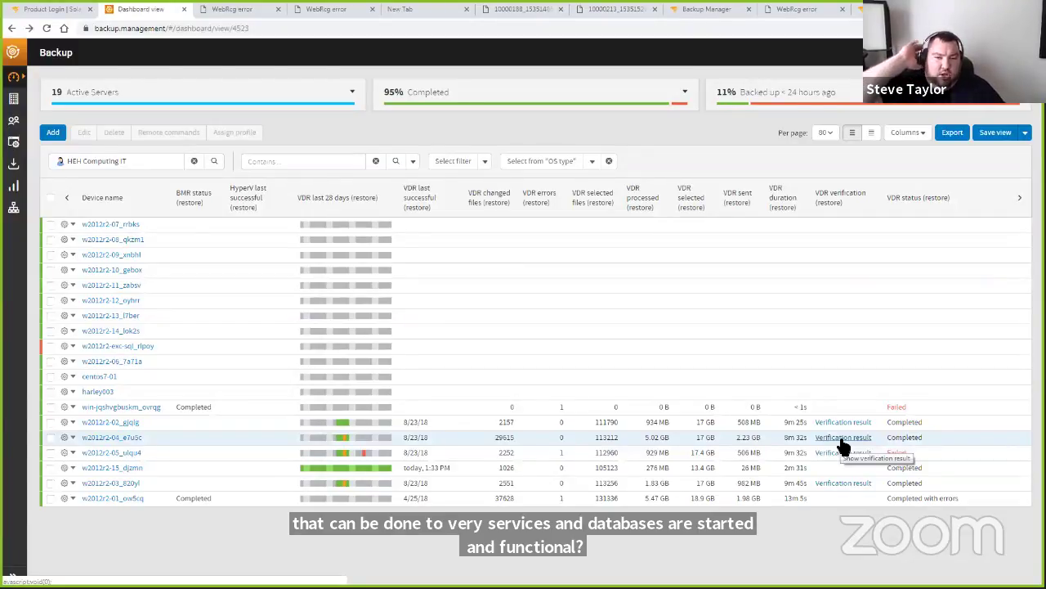
left_click(839, 439)
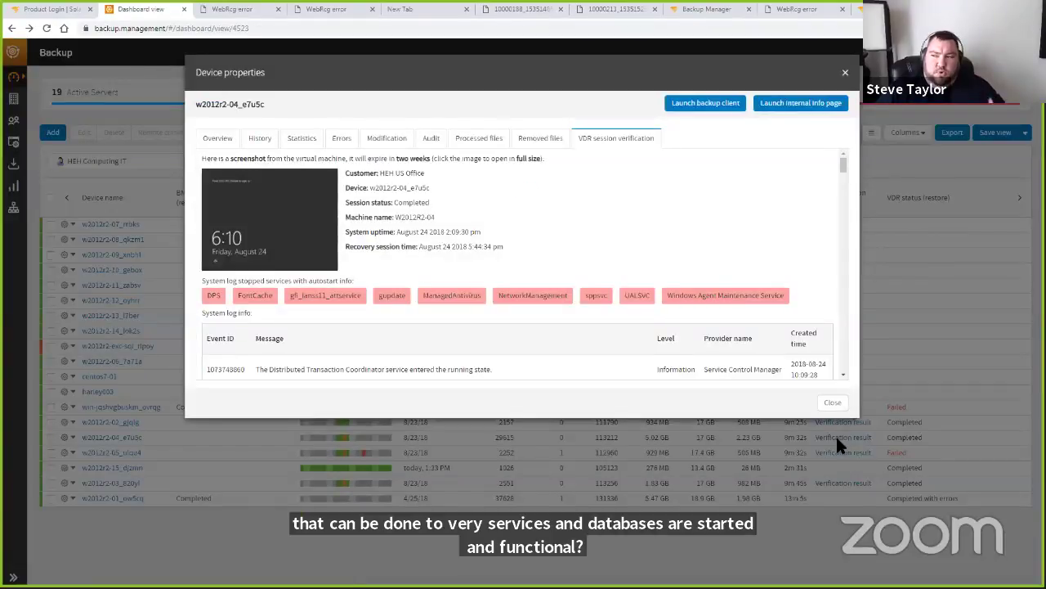
scroll(488, 327, "down", 5)
scroll(490, 331, "down", 3)
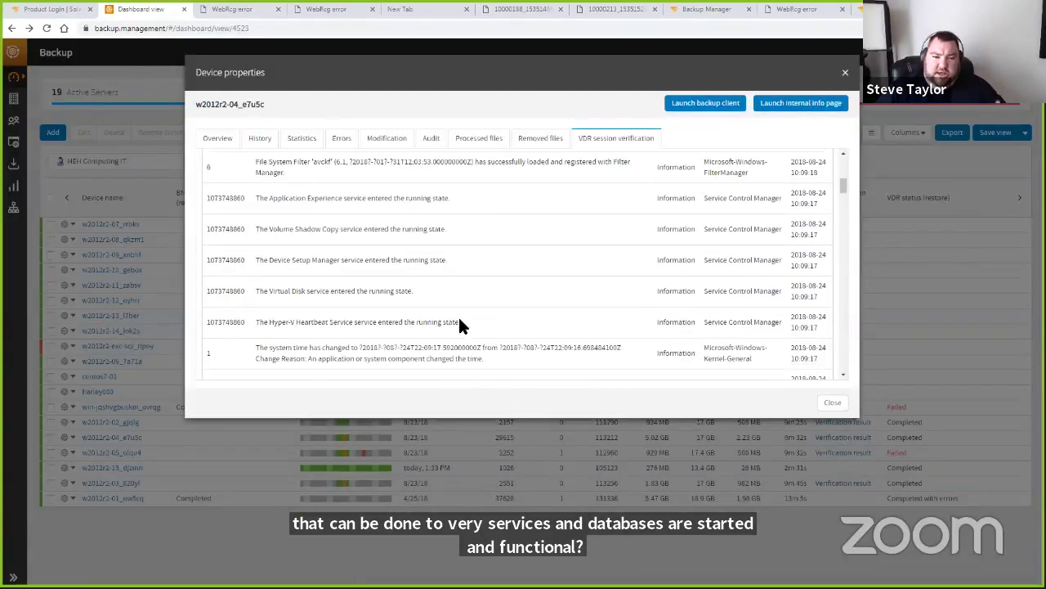
scroll(453, 320, "down", 10)
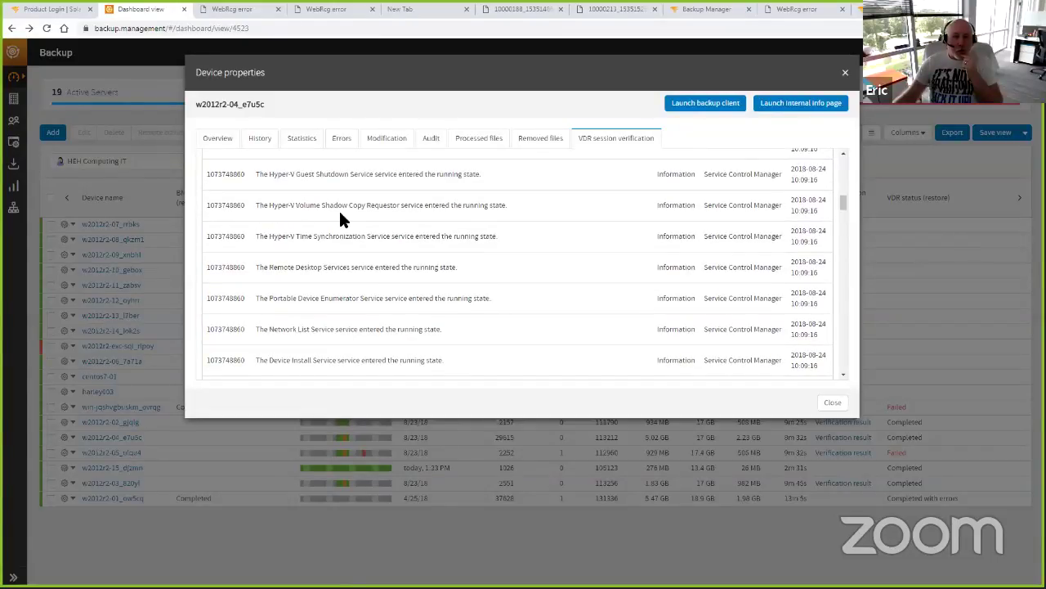
scroll(481, 260, "down", 3)
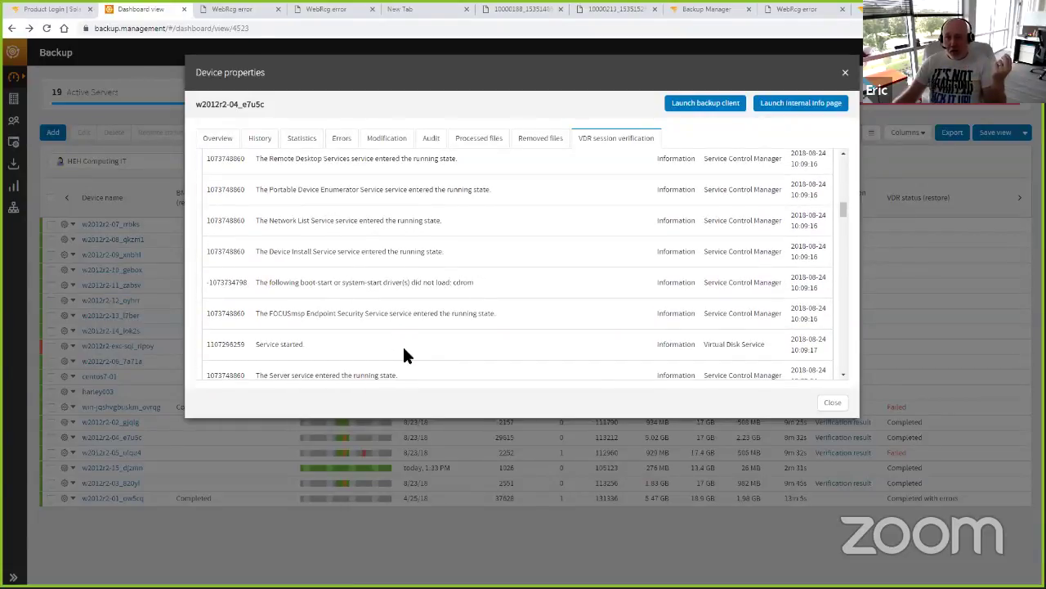
scroll(403, 347, "down", 3)
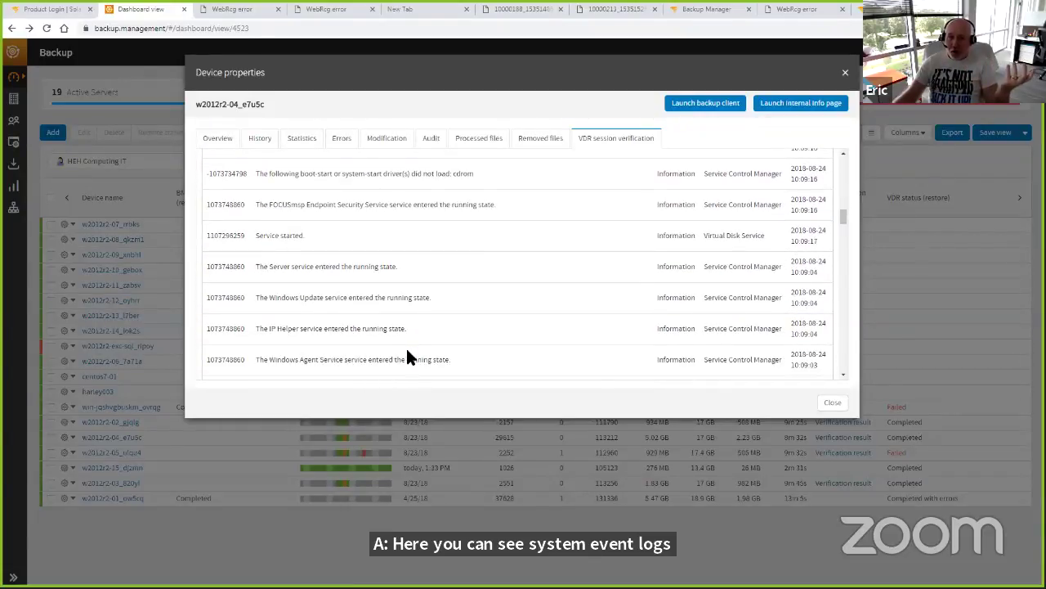
scroll(408, 354, "down", 2)
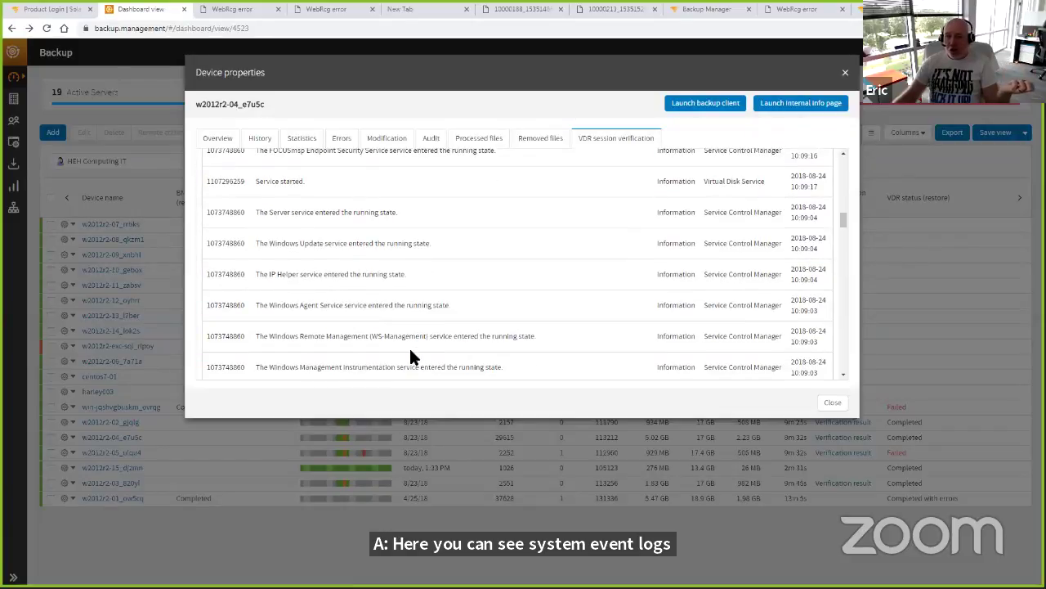
scroll(426, 353, "up", 8)
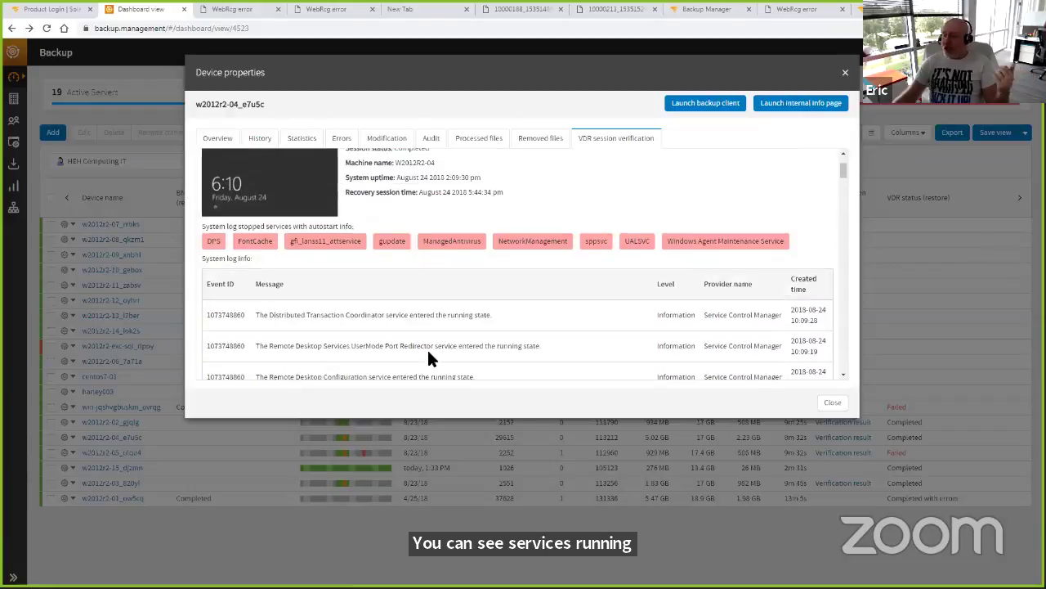
scroll(427, 352, "up", 2)
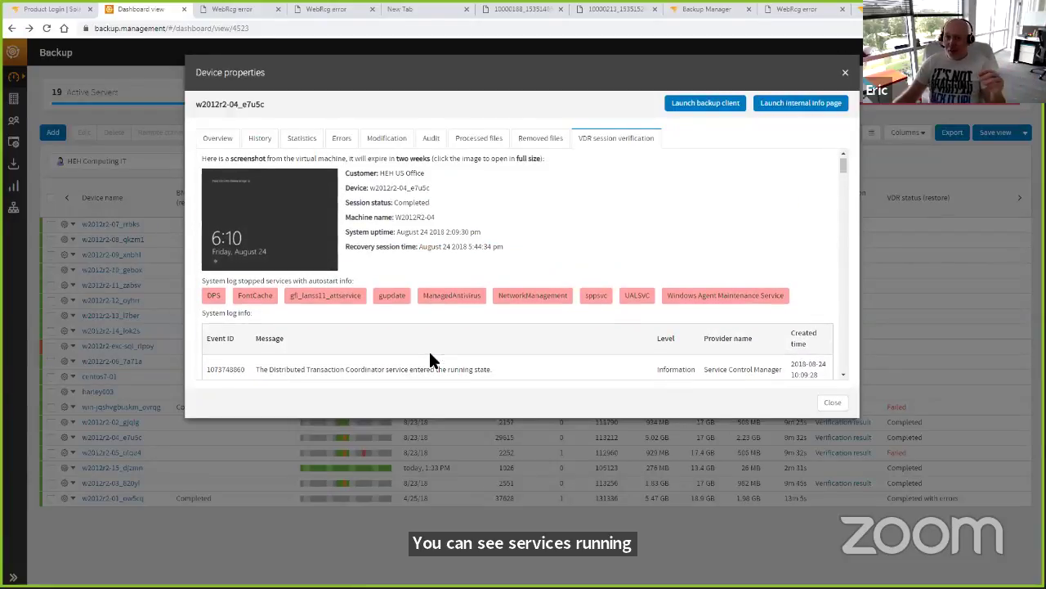
scroll(362, 261, "down", 8)
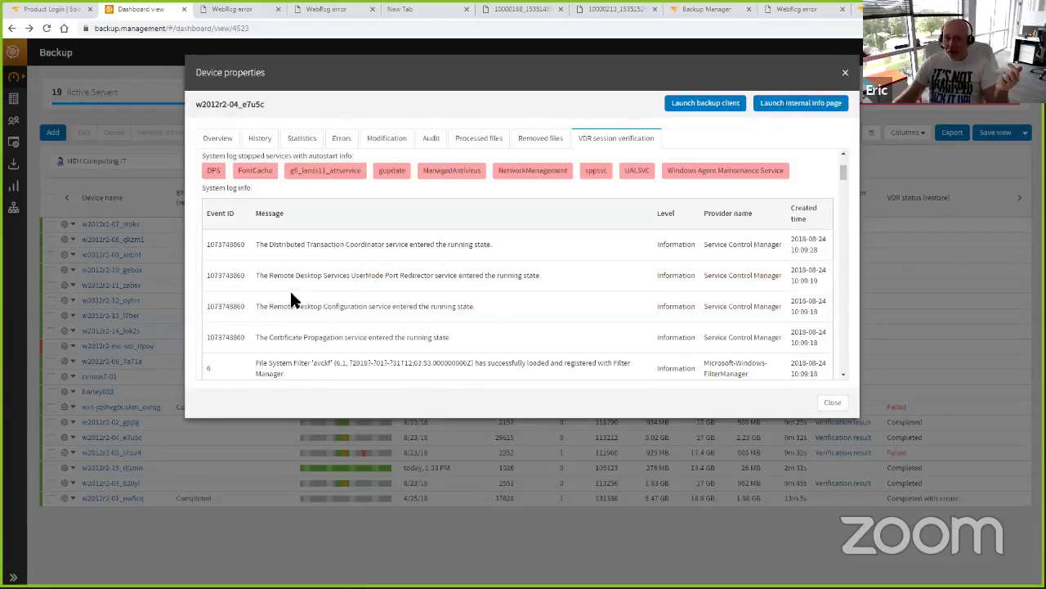
scroll(324, 261, "up", 8)
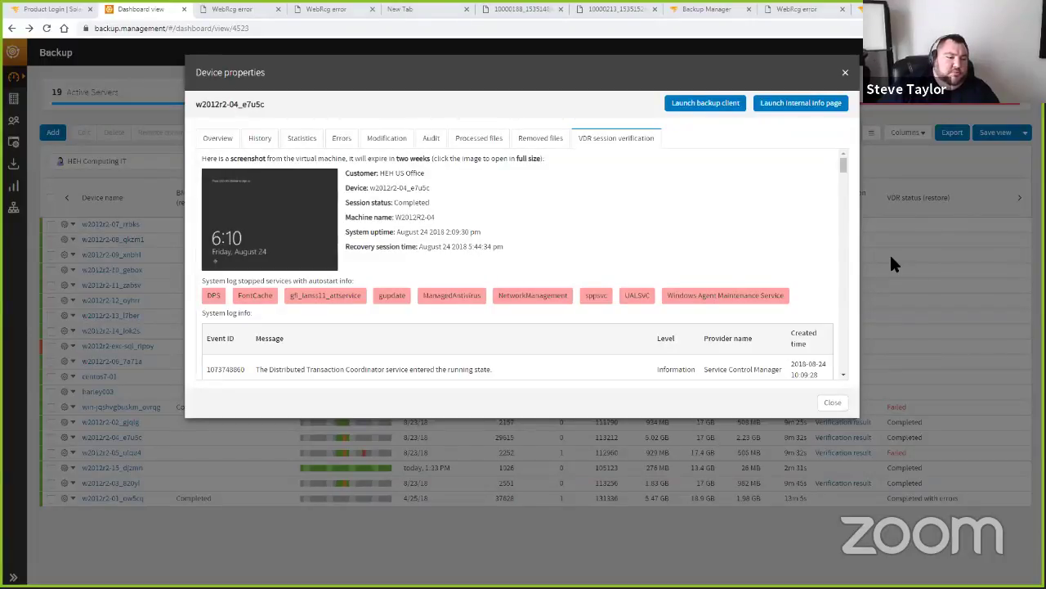
- Close the w2012r2-04_e7u5c Device properties window to return to the 19-server dashboard
left_click(1005, 317)
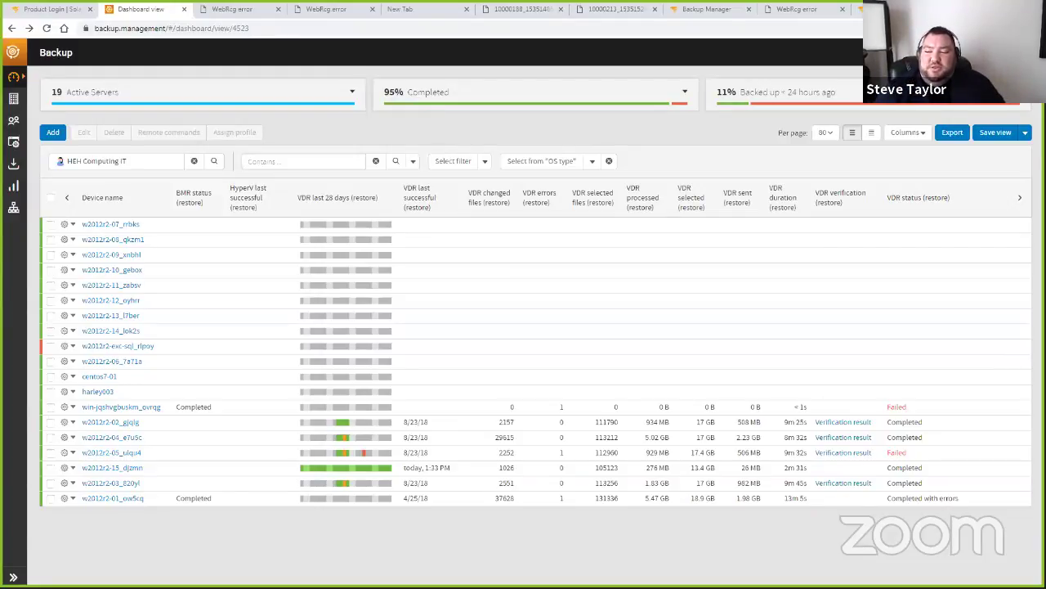
- Switch to the Backup Manager tab and return to the localhost Backup filters preferences page
left_click(717, 9)
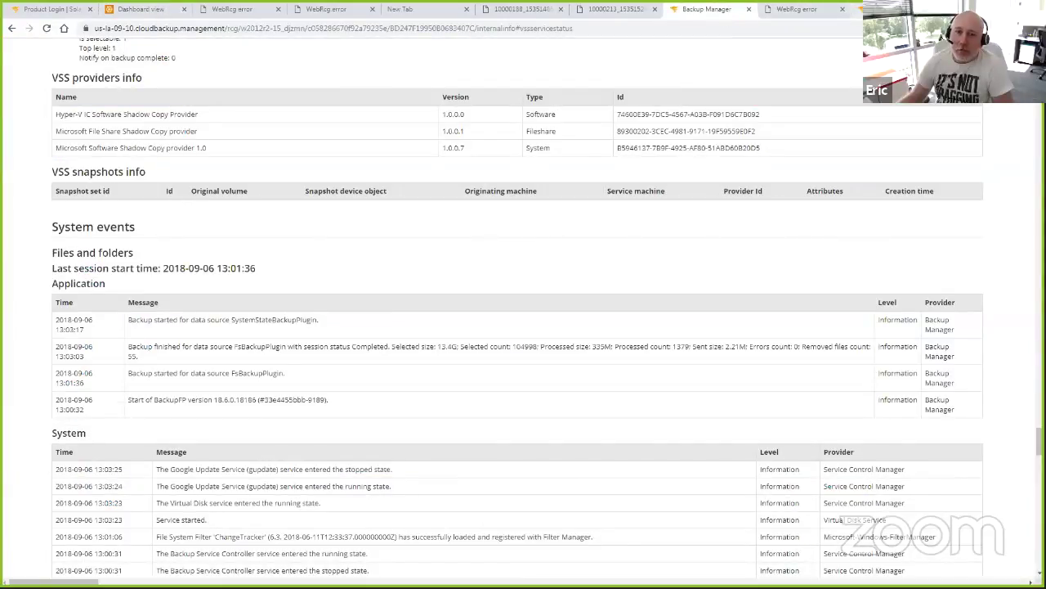
key("alt+Left")
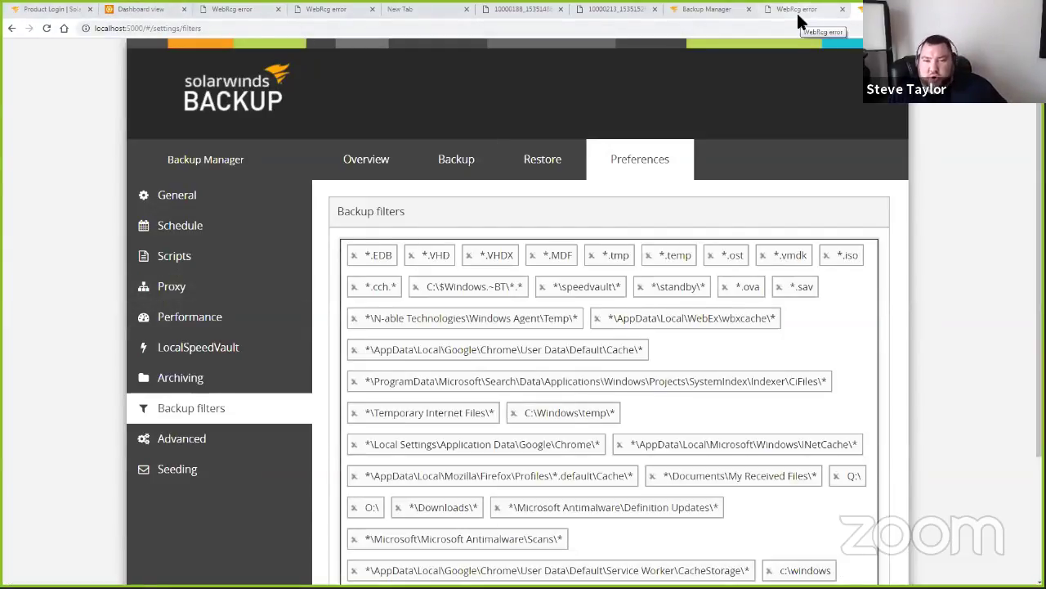
- Check LocalSpeedVault status, then view the Overview: 156 GB selected, 222 GB used storage
left_click(720, 12)
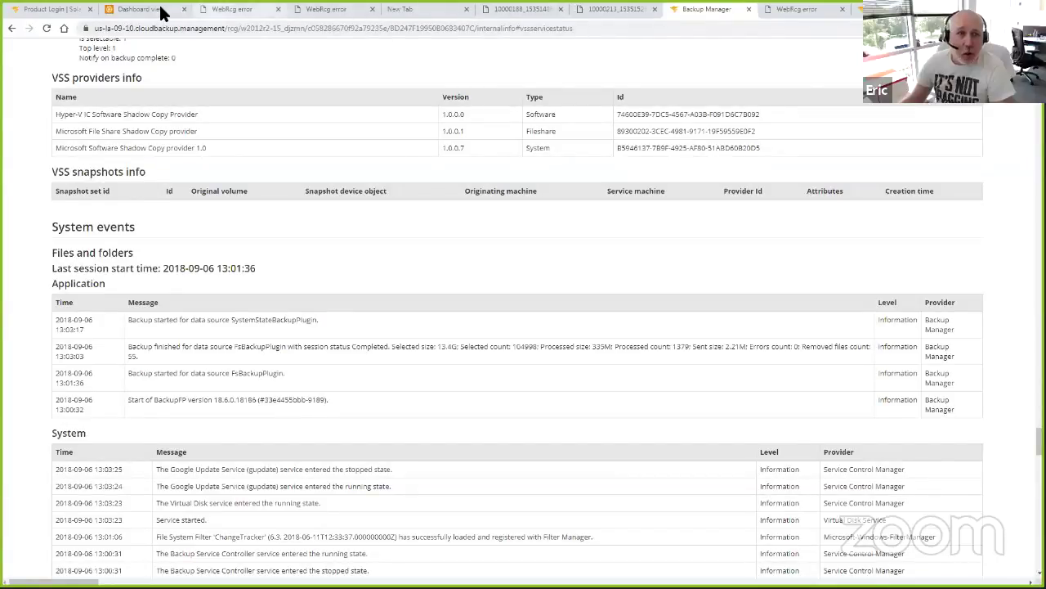
key("ctrl+Tab")
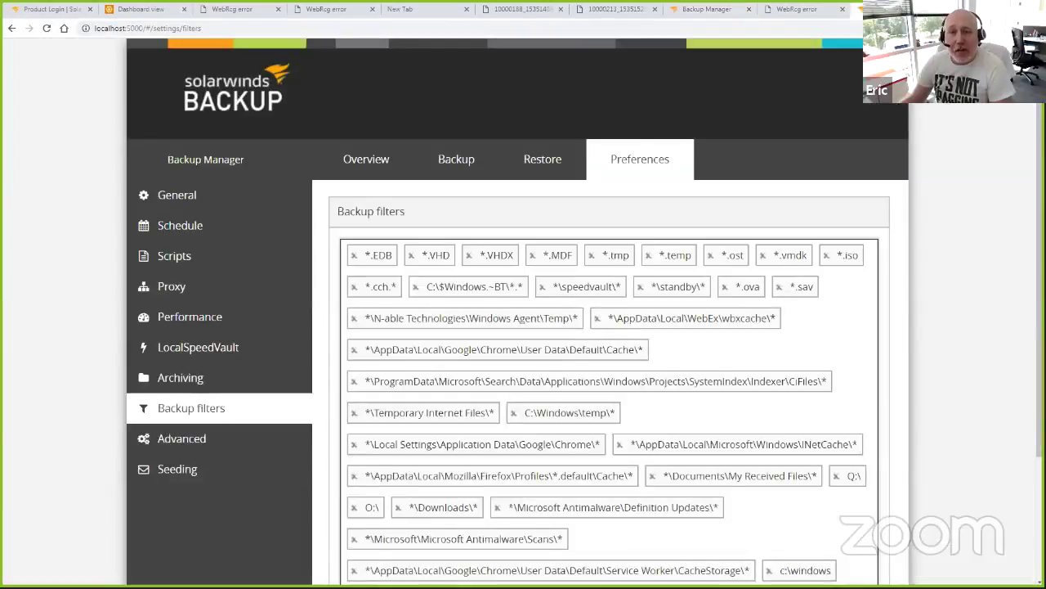
left_click(196, 360)
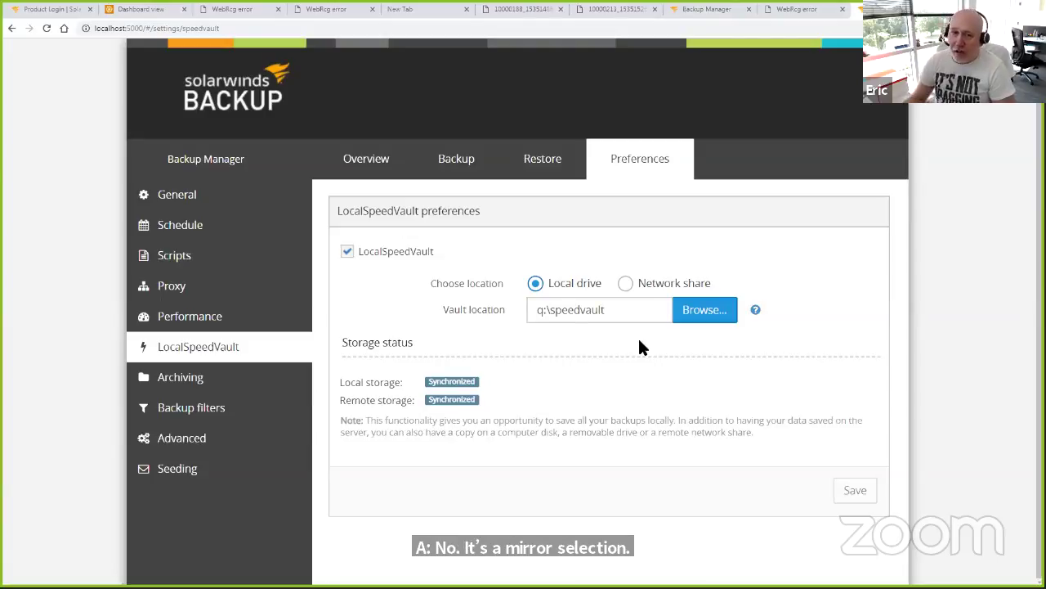
left_click(372, 161)
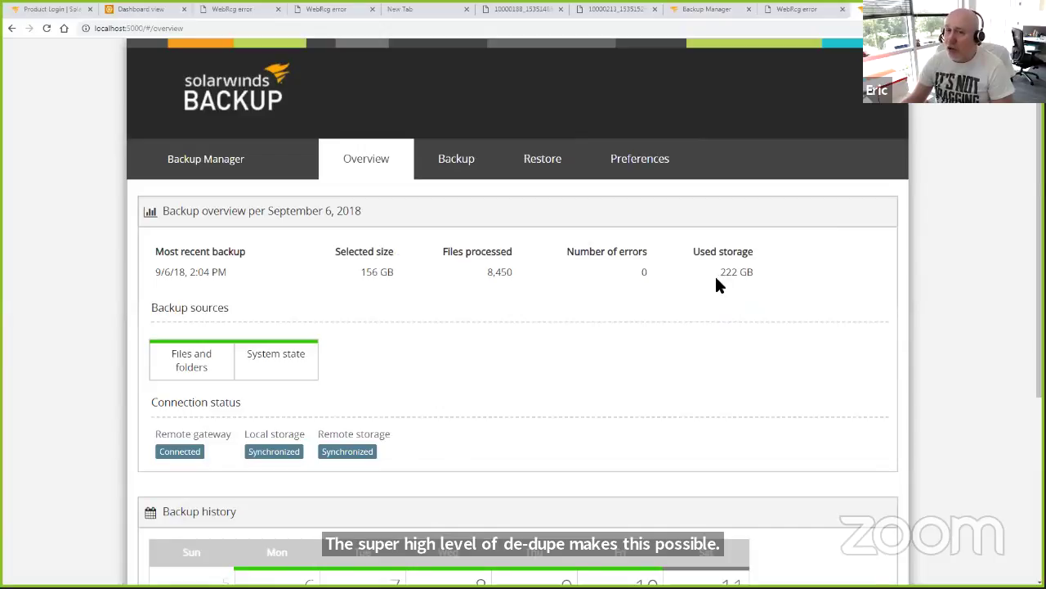
- On the Restore page, step the calendar back to February 2018 and pick February 1 and 16
left_click(547, 168)
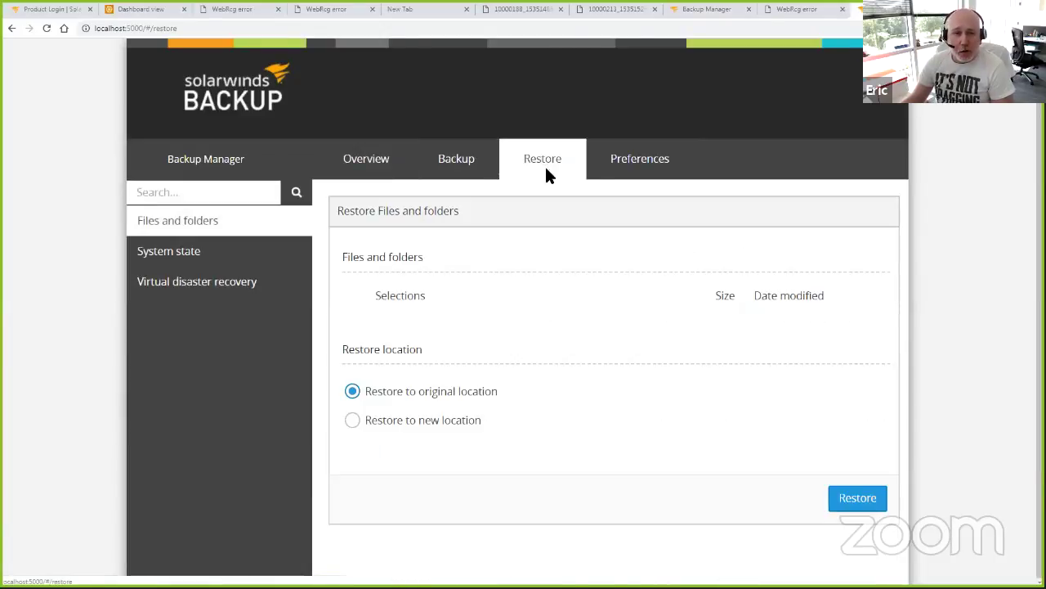
left_click(349, 289)
left_click(349, 289)
left_click(349, 289)
left_click(349, 289)
left_click(349, 289)
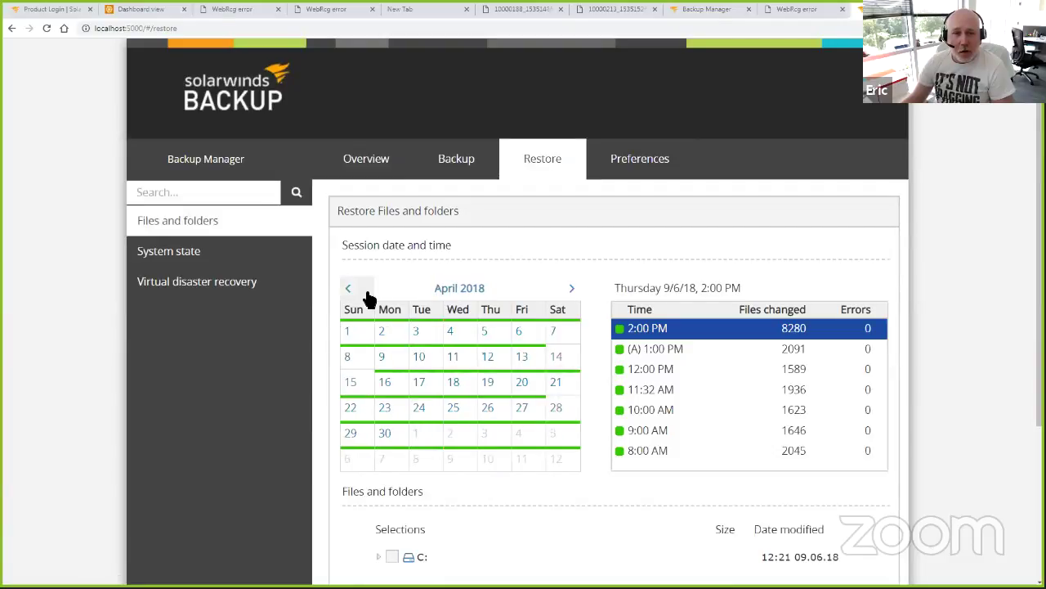
left_click(349, 288)
left_click(349, 289)
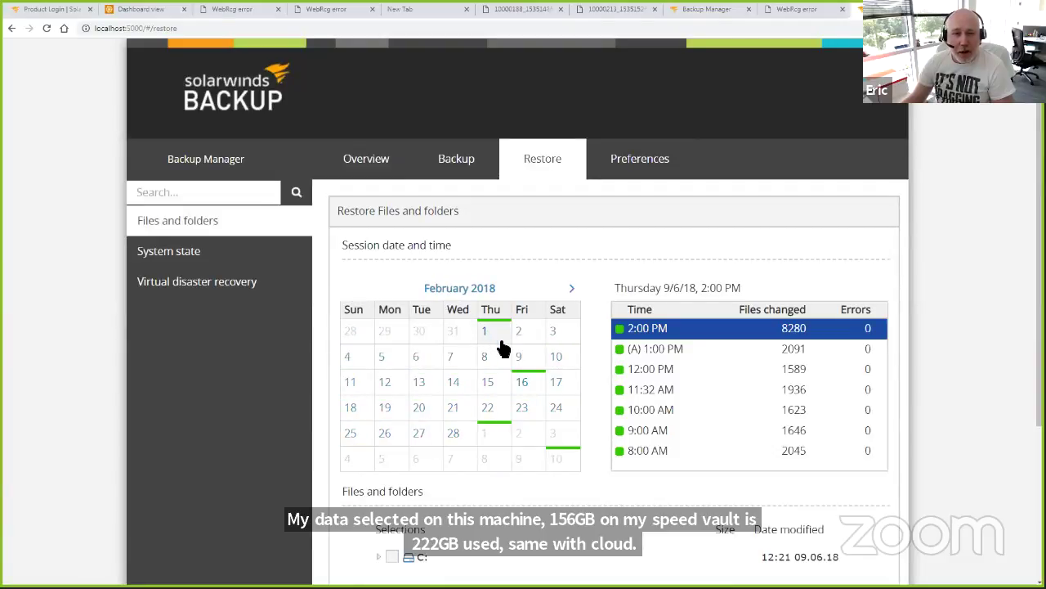
scroll(452, 320, "down", 1)
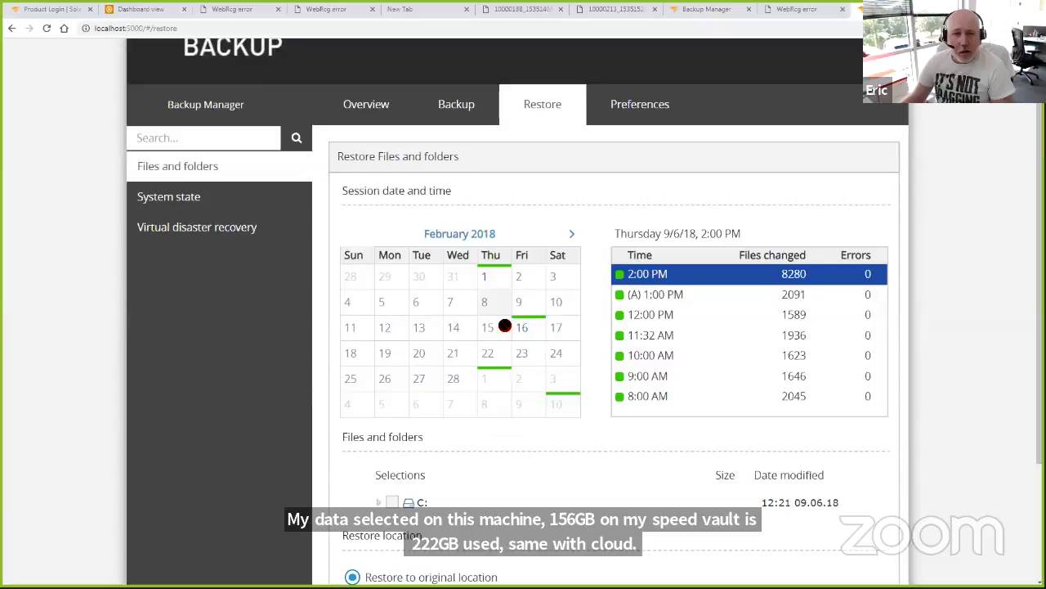
left_click(493, 280)
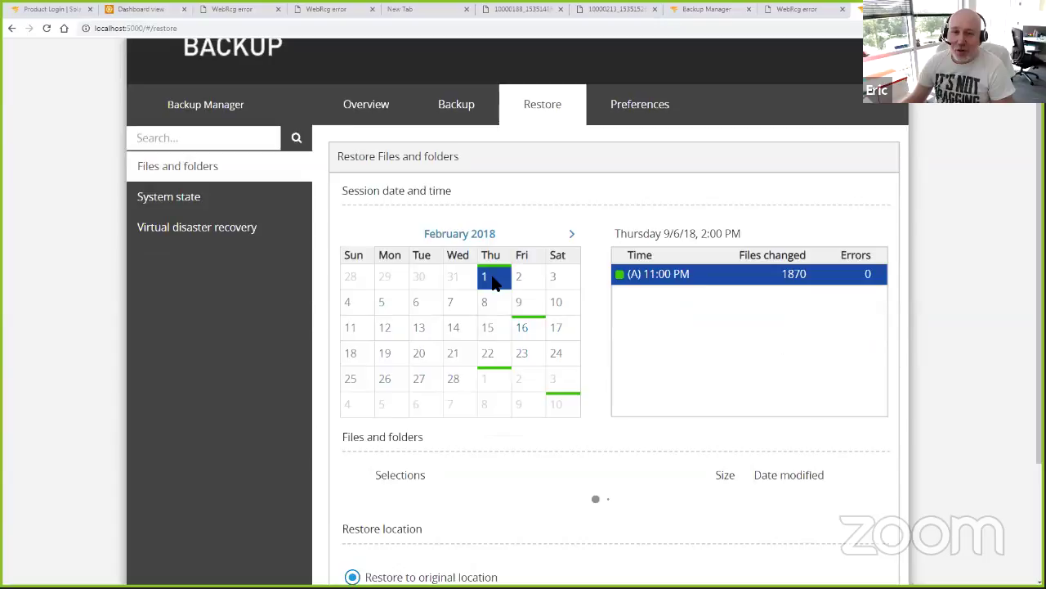
left_click(528, 330)
- Advance the session calendar month by month to September 2018
left_click(572, 233)
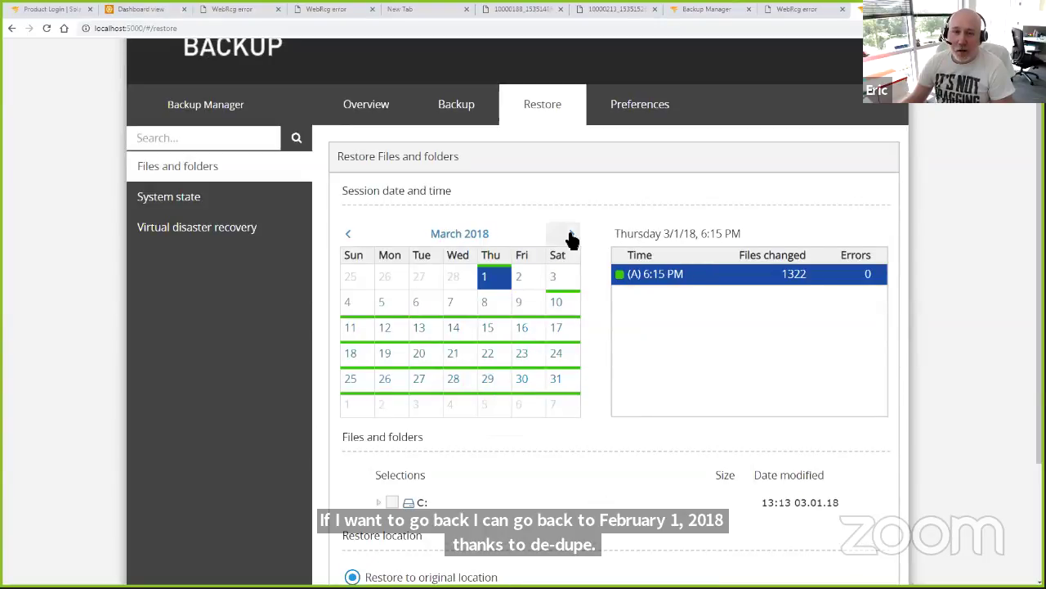
left_click(571, 236)
left_click(570, 235)
left_click(571, 235)
left_click(571, 236)
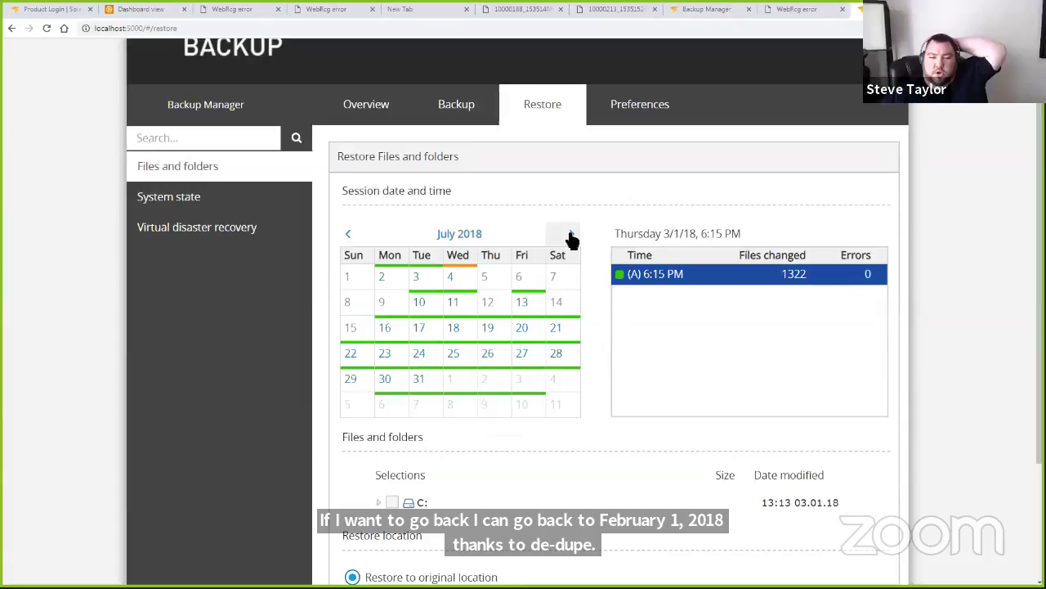
left_click(570, 236)
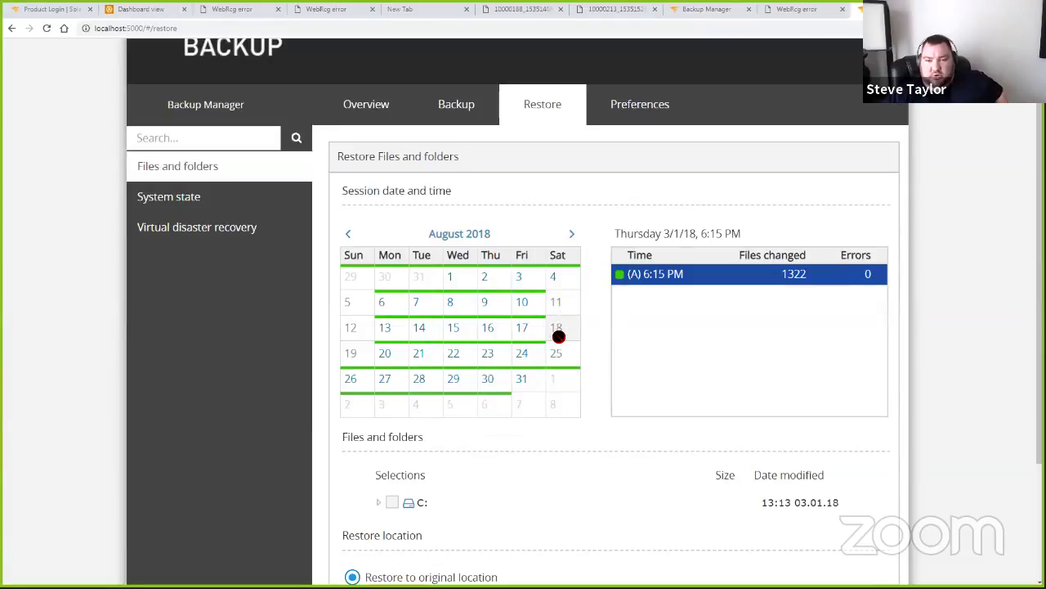
left_click(570, 238)
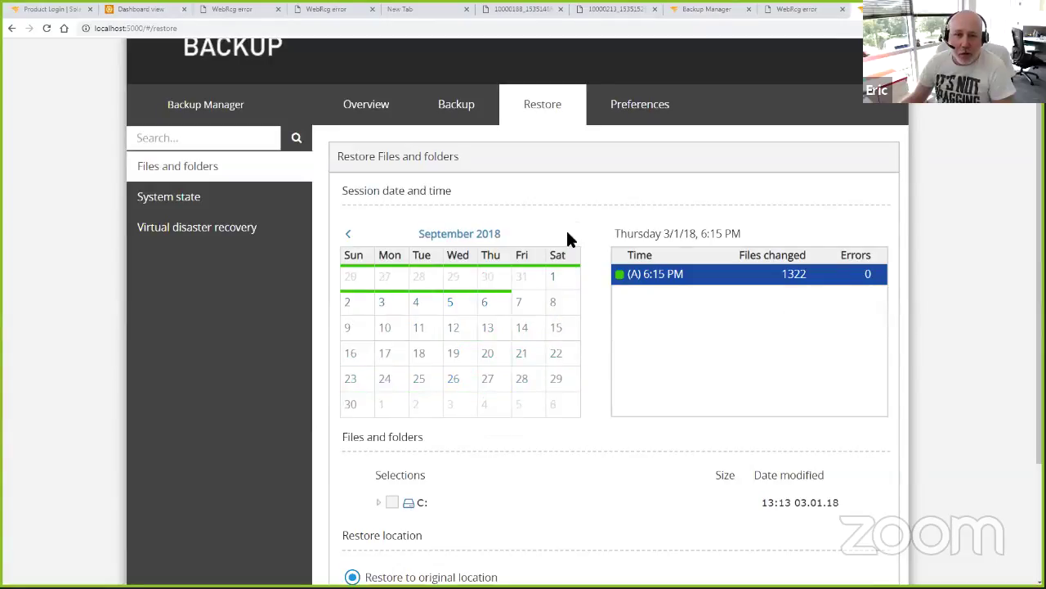
left_click(347, 234)
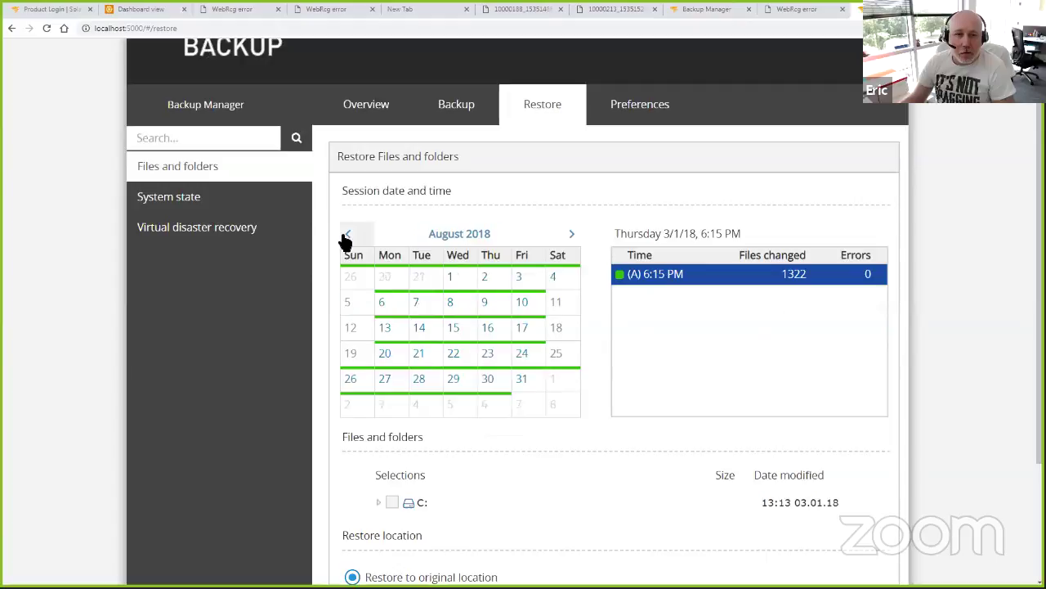
left_click(569, 234)
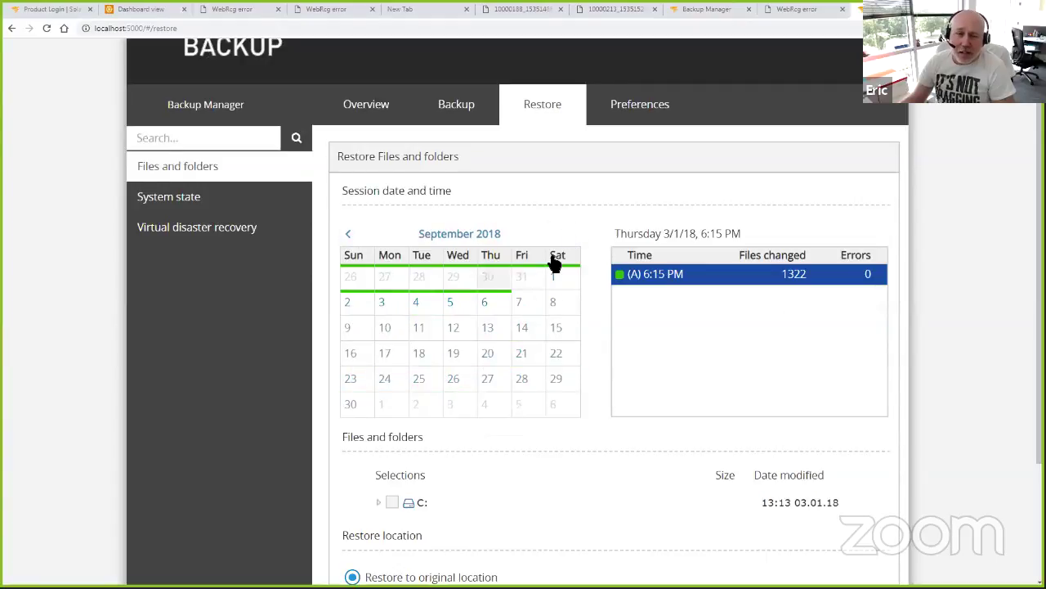
- List September 5's backup sessions, then Tuesday 9/4/18's, showing the 11:00 PM session with 1821 files
left_click(462, 303)
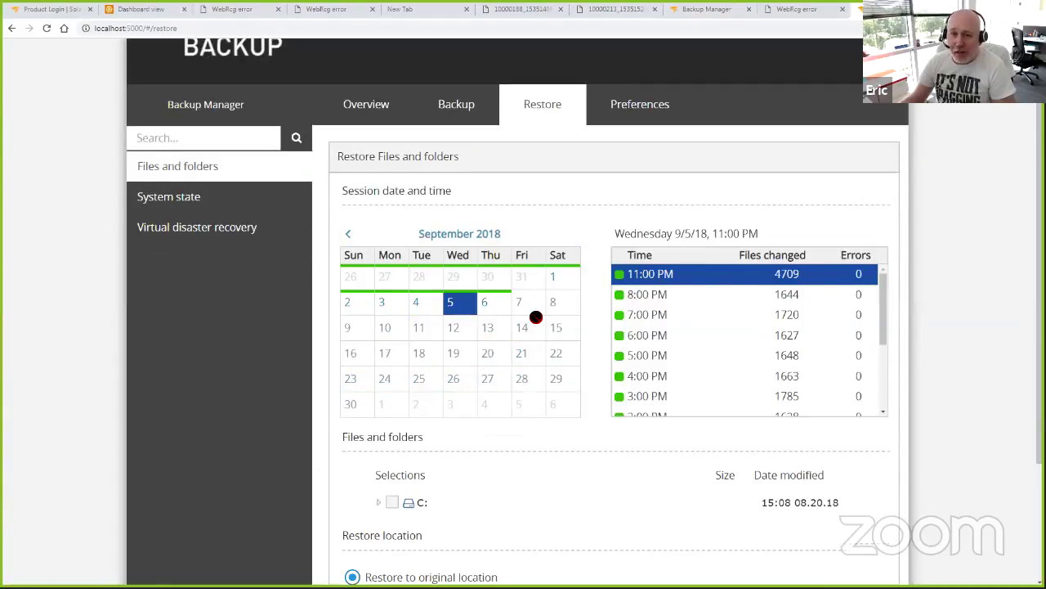
scroll(721, 335, "down", 2)
scroll(721, 335, "down", 3)
scroll(706, 227, "up", 3)
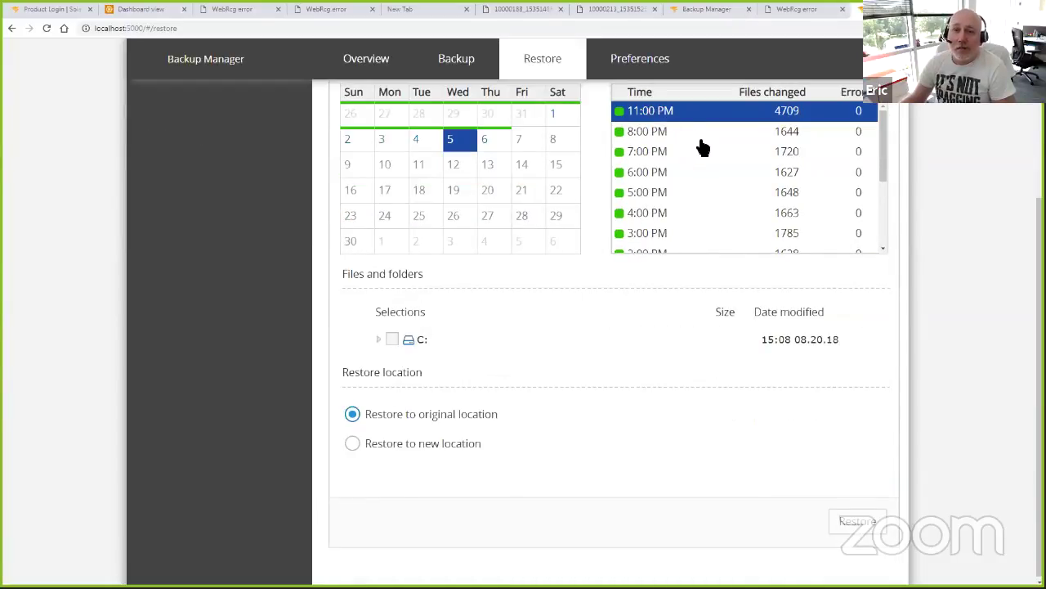
left_click(431, 144)
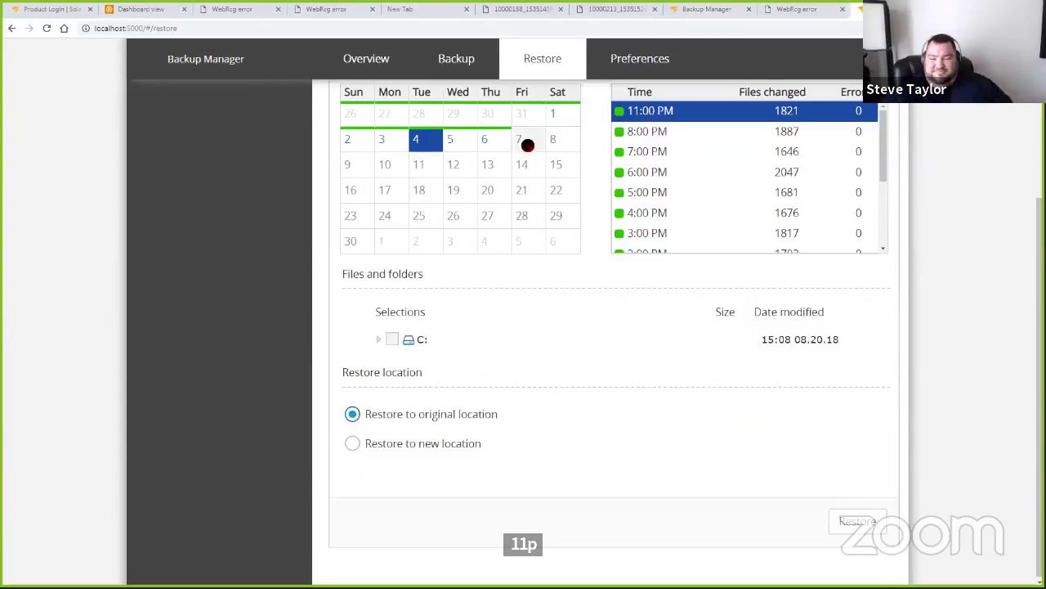
scroll(781, 213, "up", 1)
scroll(788, 233, "down", 4)
scroll(787, 234, "up", 6)
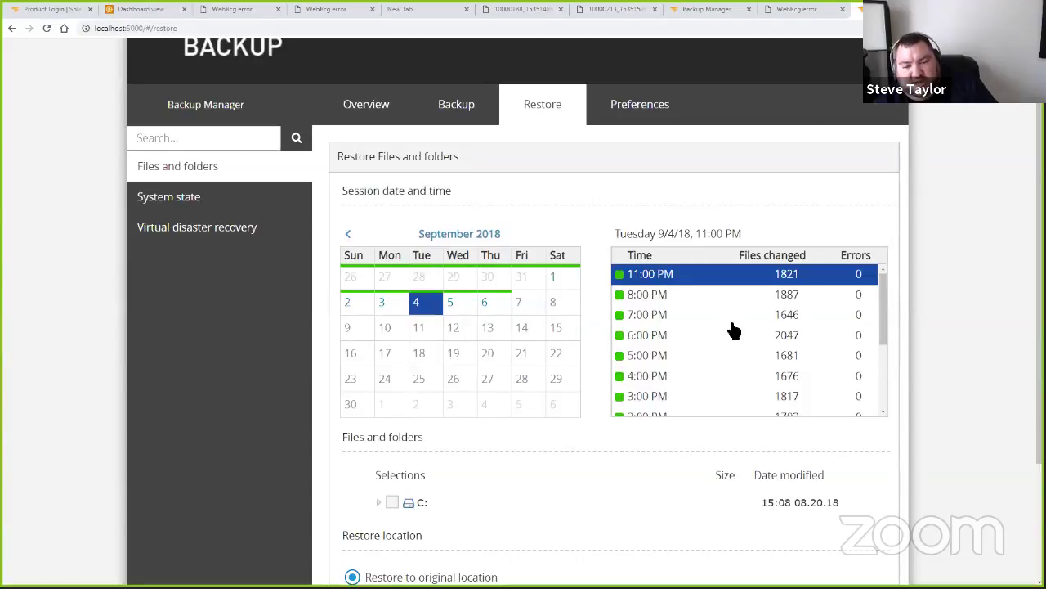
- Browse Q: through SpeedVault, laptop, storage, cabs to gen2_of_2_item057_of_400 and inspect an .ifs file
left_click(383, 361)
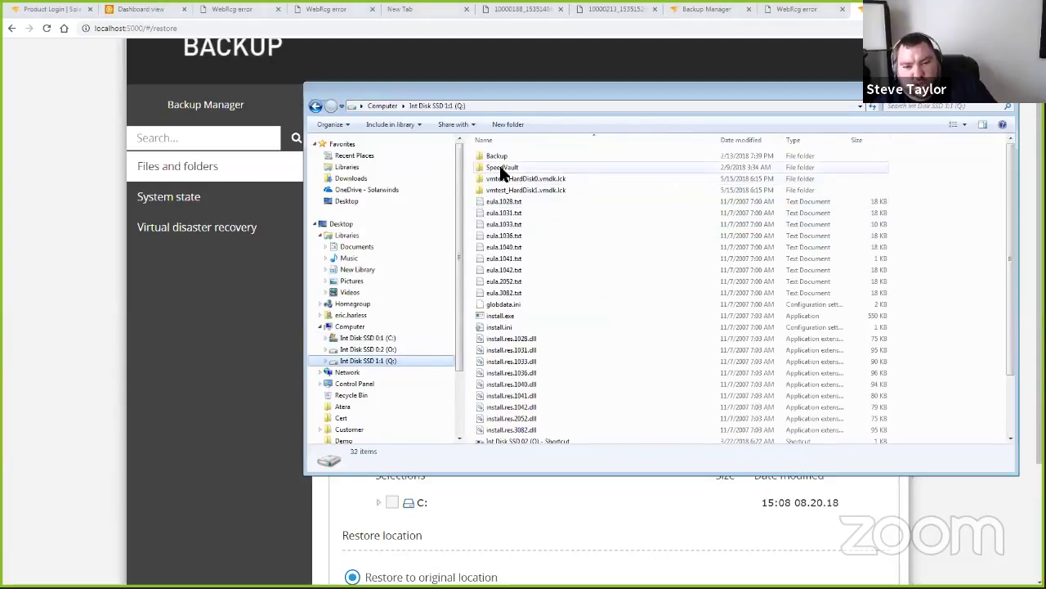
double_click(495, 167)
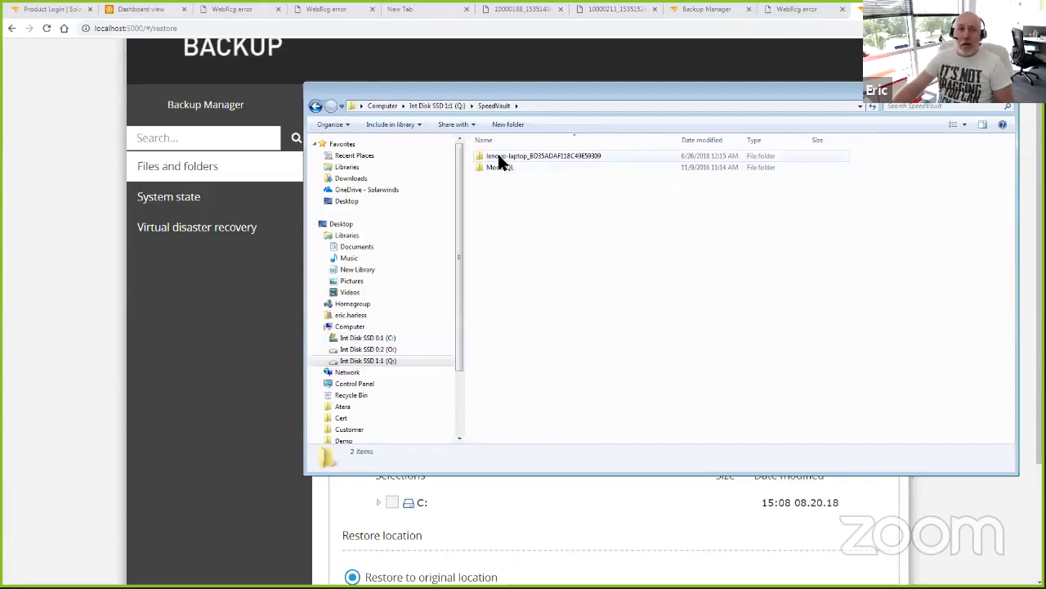
double_click(500, 159)
double_click(499, 157)
double_click(498, 157)
double_click(499, 164)
double_click(499, 155)
double_click(499, 155)
left_click(504, 168)
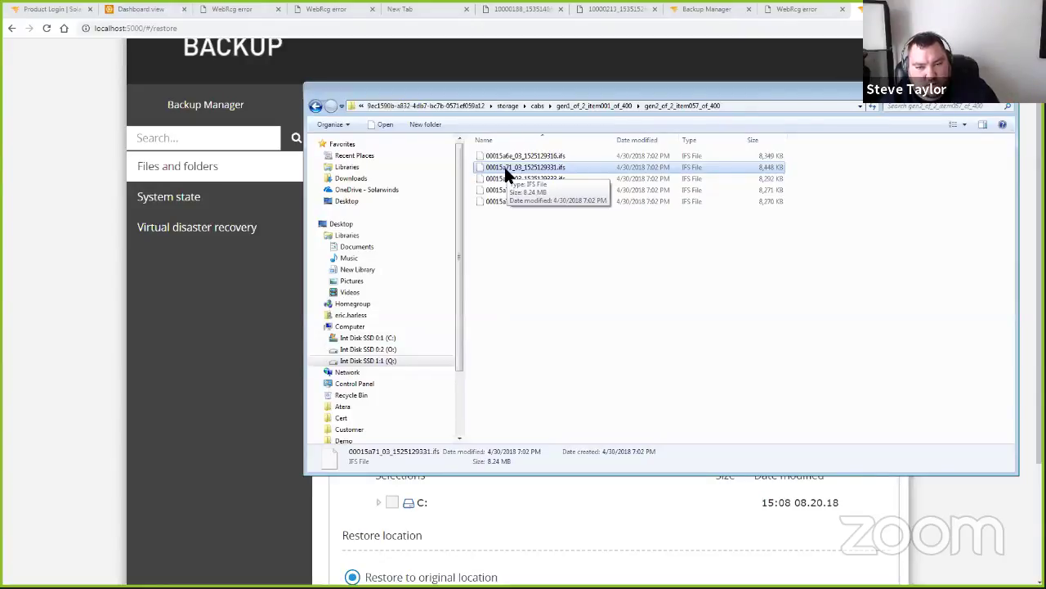
- Bring Backup Manager forward, review the Overview summary, then view the General backup preferences
left_click(263, 313)
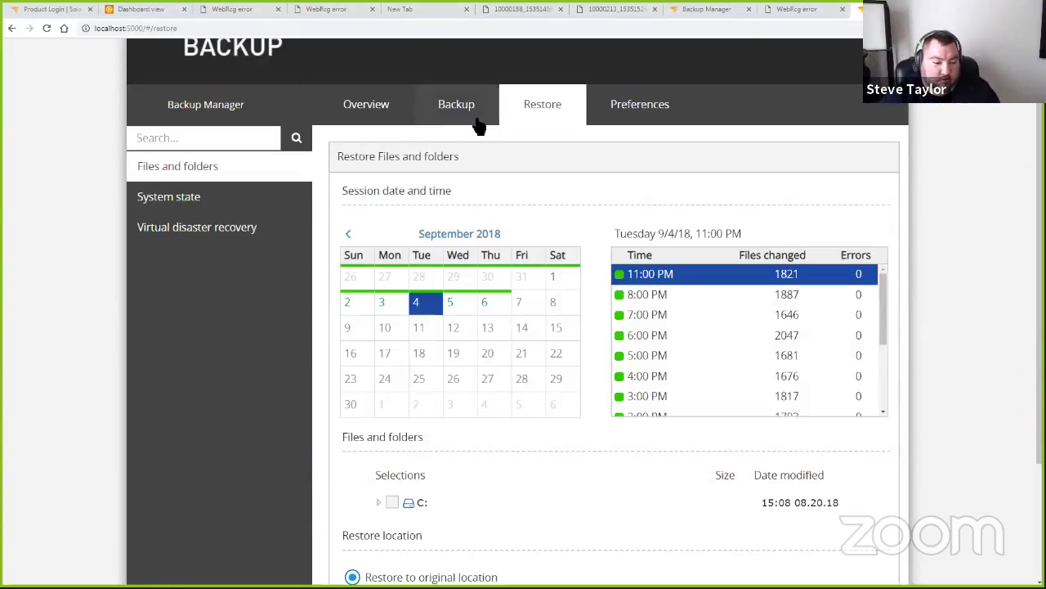
left_click(375, 106)
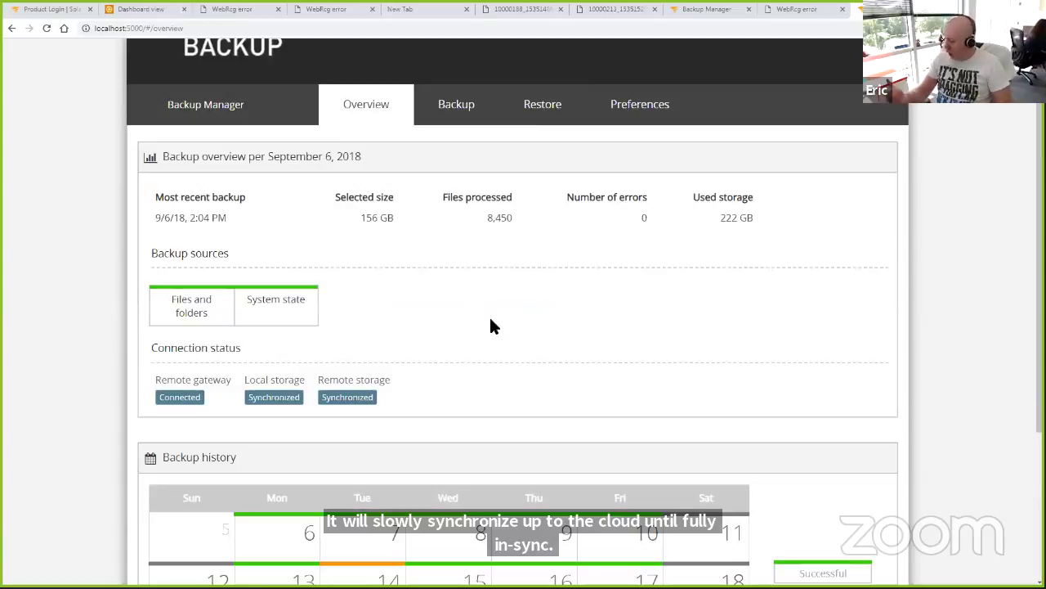
left_click(639, 110)
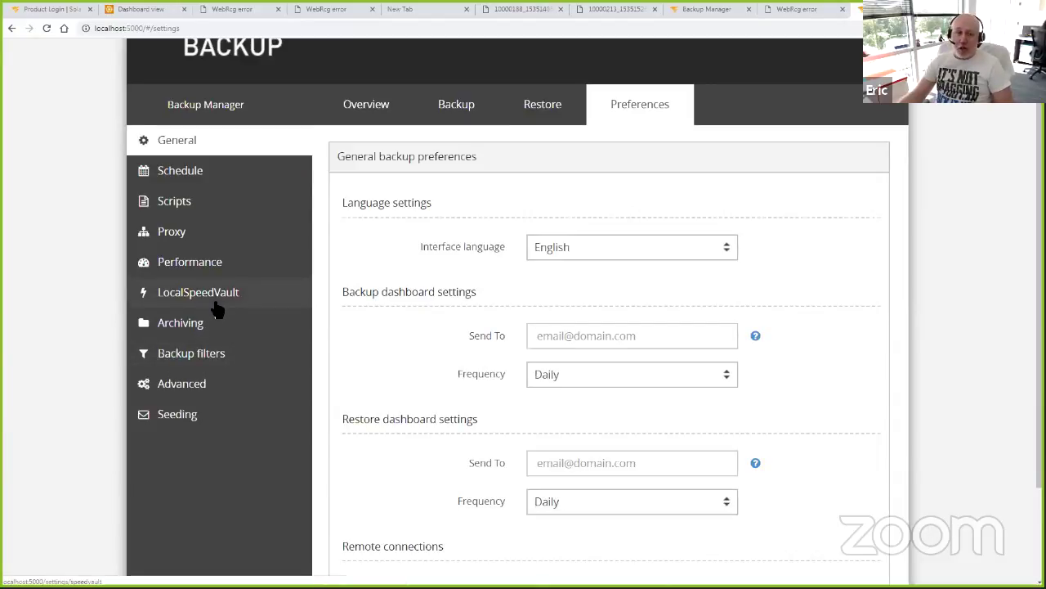
- View the Seeding preferences, then switch to the management console's dashboard of 19 active servers
left_click(187, 413)
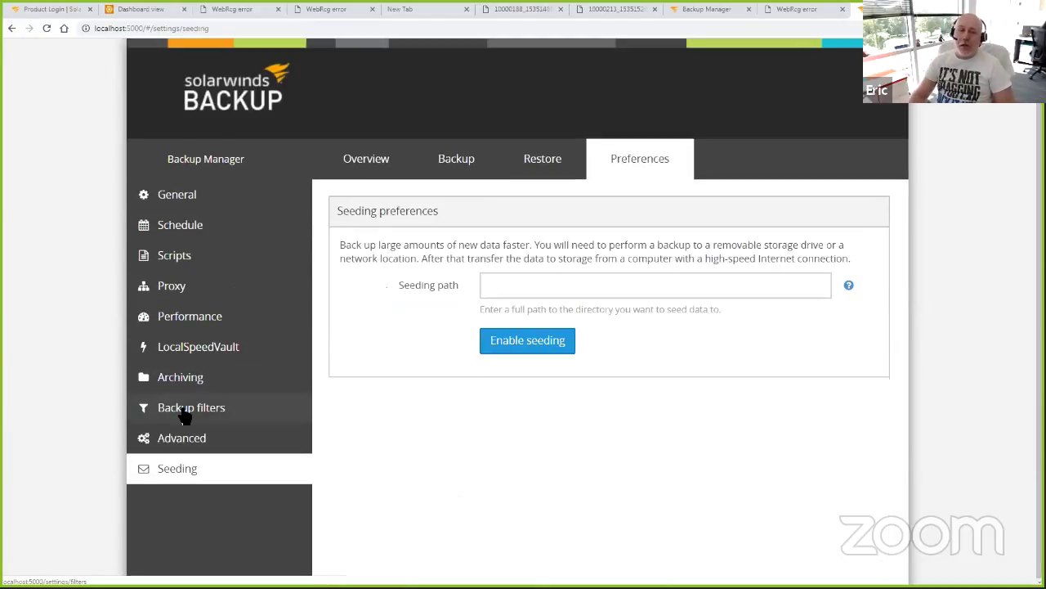
mouse_move(849, 288)
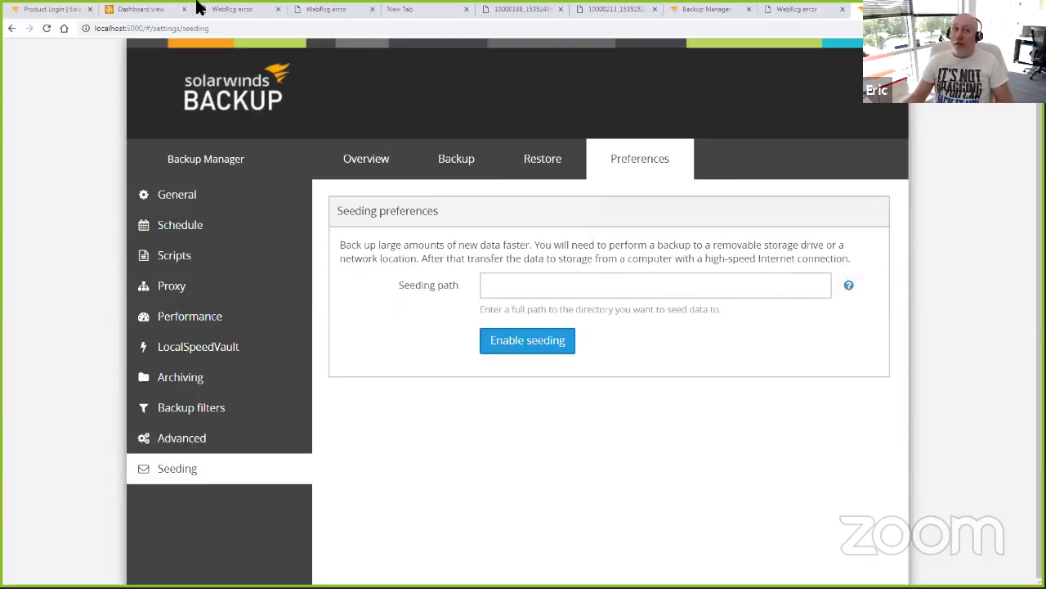
left_click(118, 10)
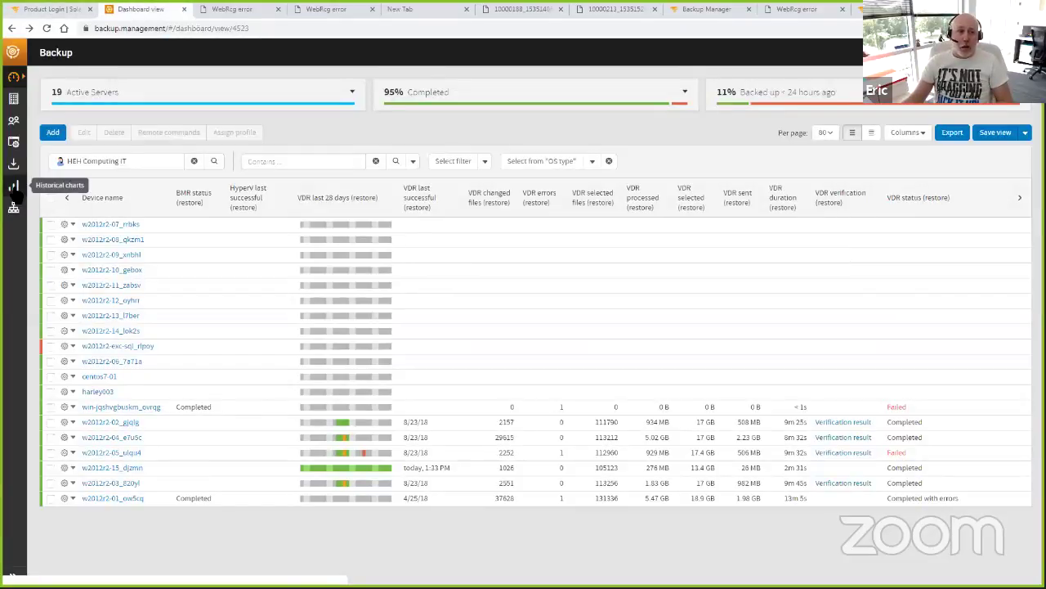
- Open the console Downloads page and briefly highlight the Server Tool description
left_click(13, 163)
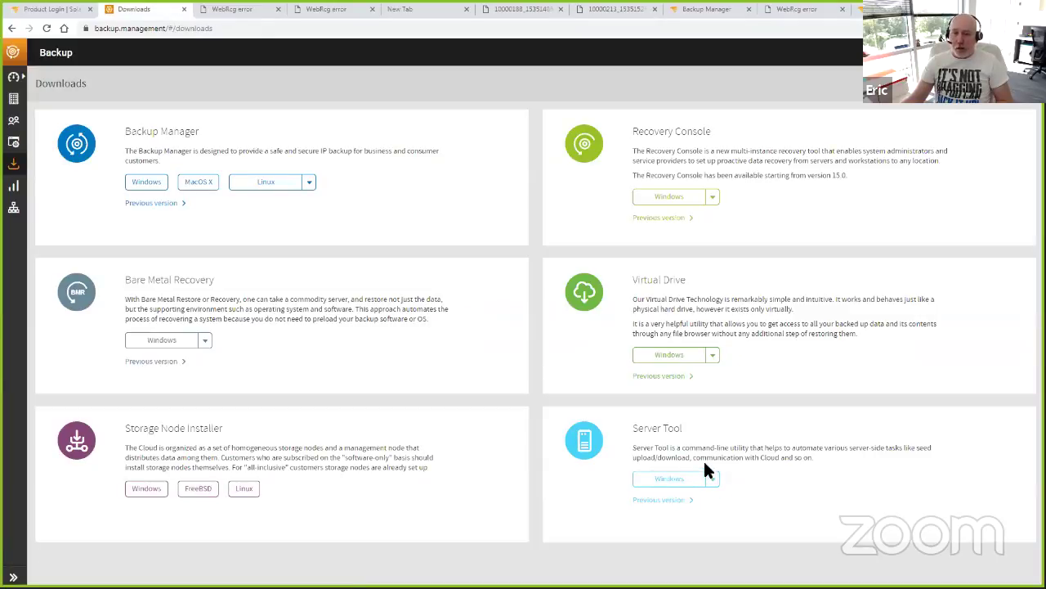
left_click_drag(839, 456, 630, 438)
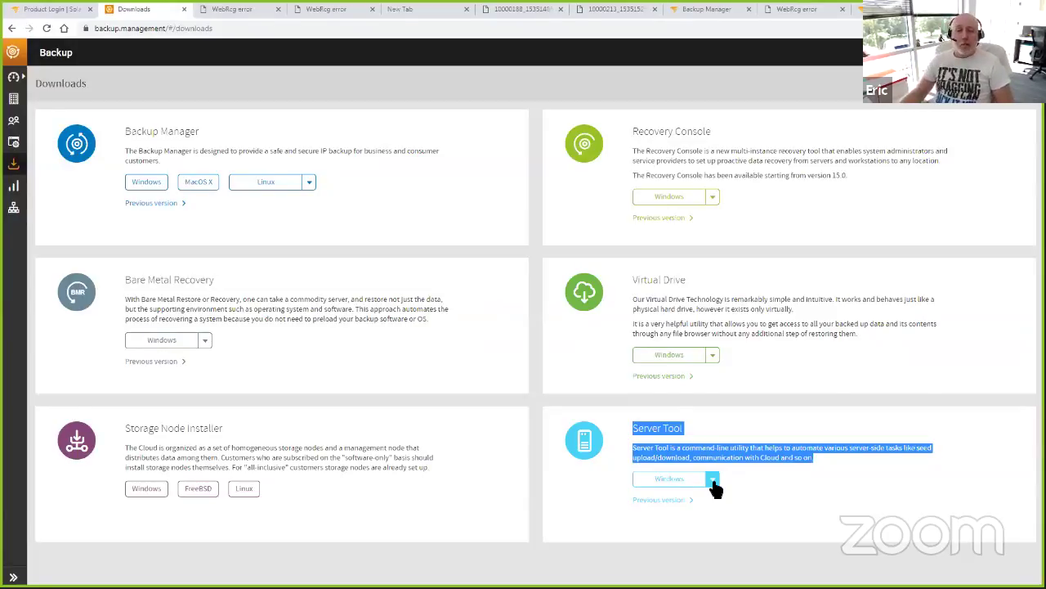
left_click(510, 378)
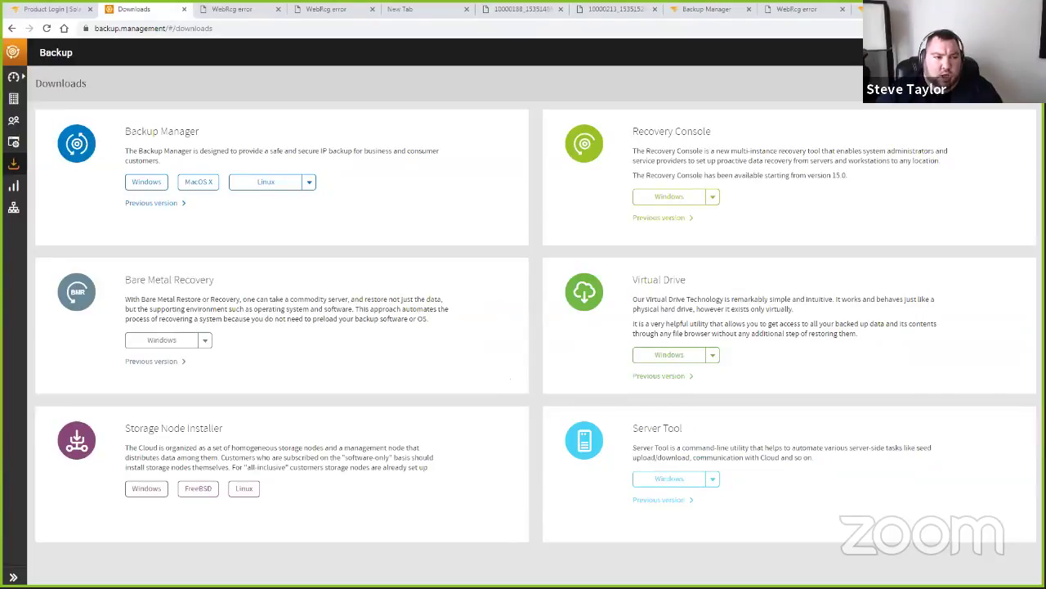
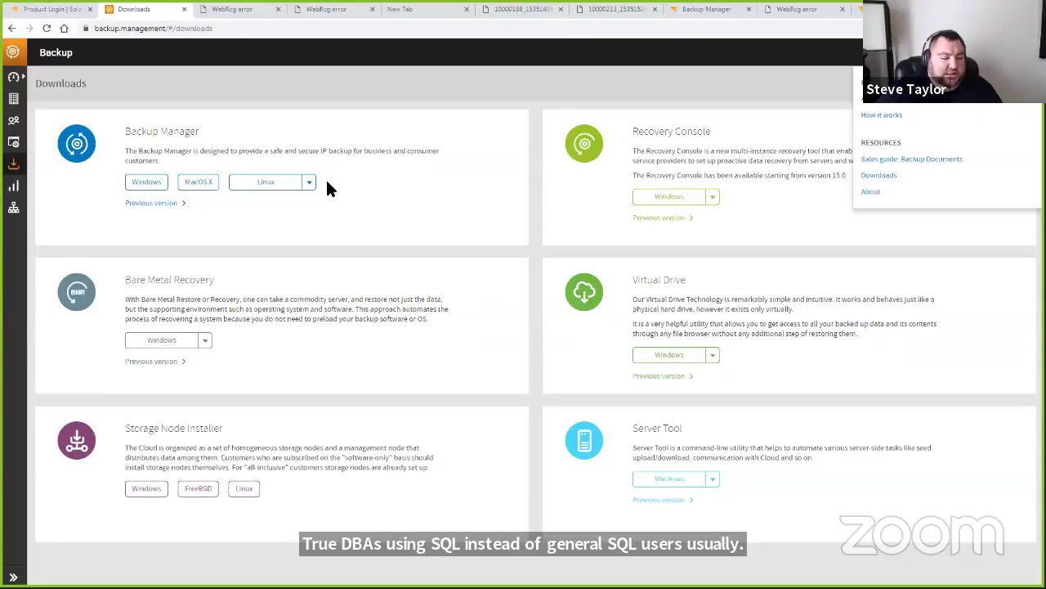
- In Backup Manager preferences, set the LocalSpeedVault location type to Network share
left_click(855, 10)
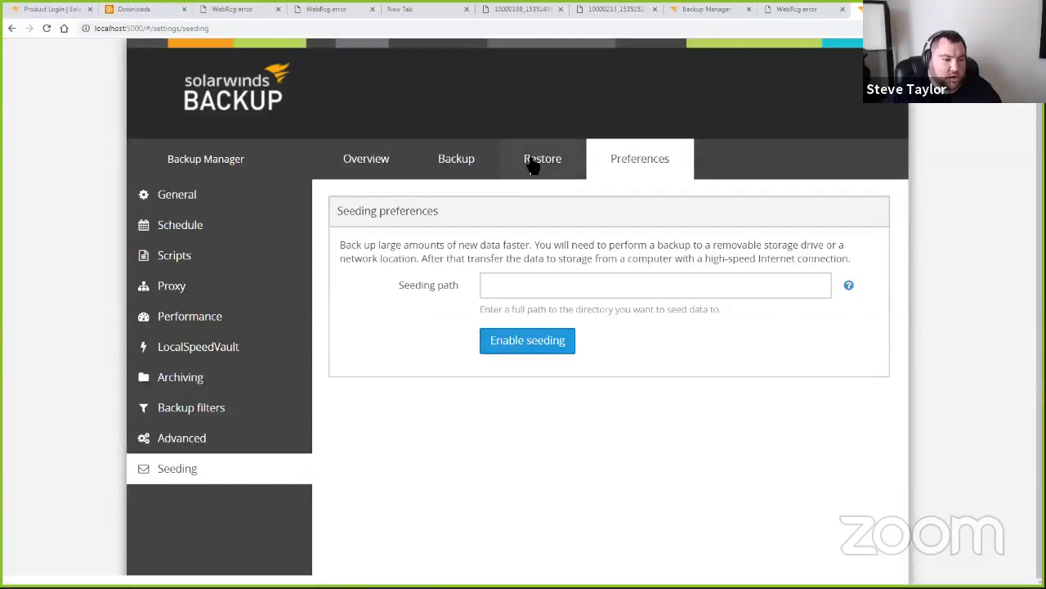
left_click(192, 350)
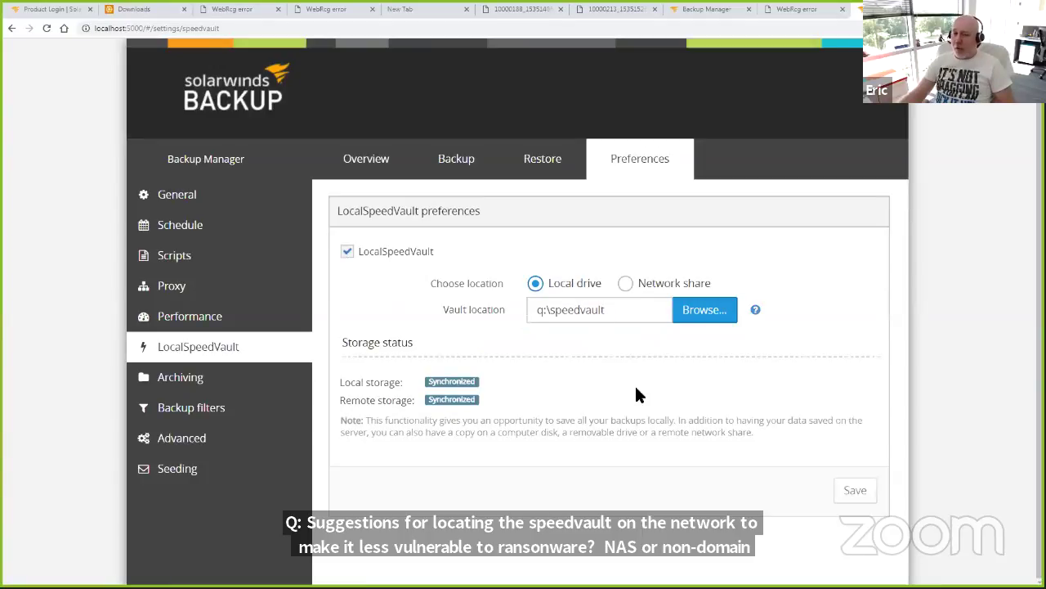
left_click(626, 283)
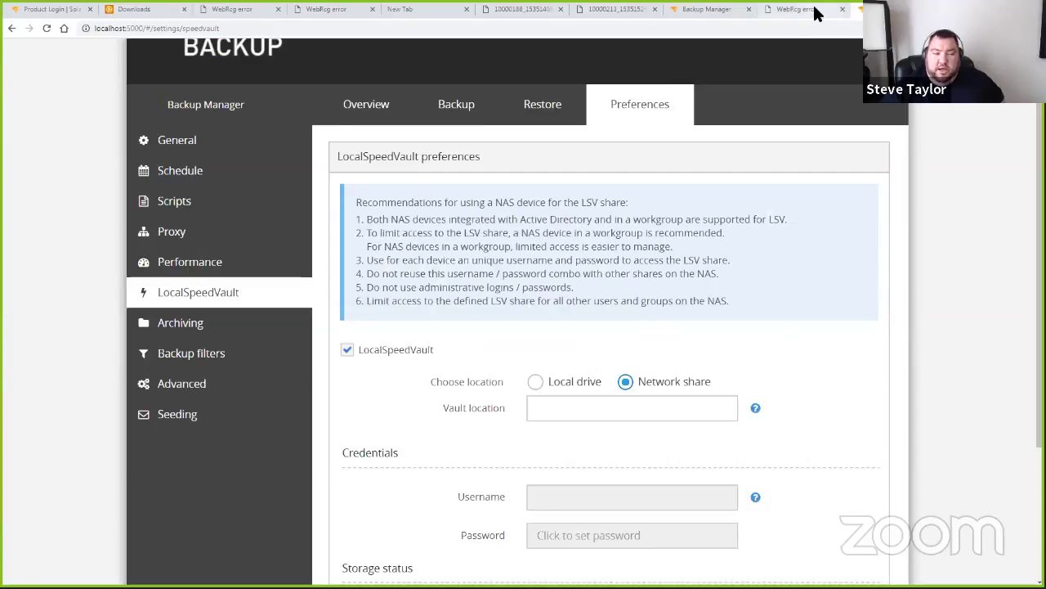
- Check the expired-token page, Downloads and Storage reporting, then return to the device dashboard
left_click(815, 12)
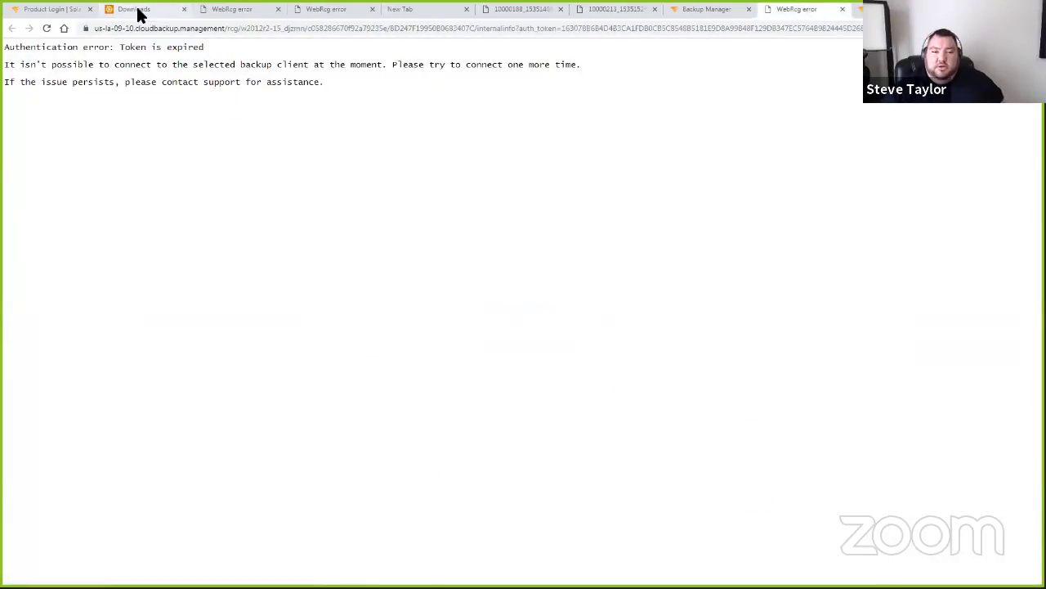
left_click(138, 10)
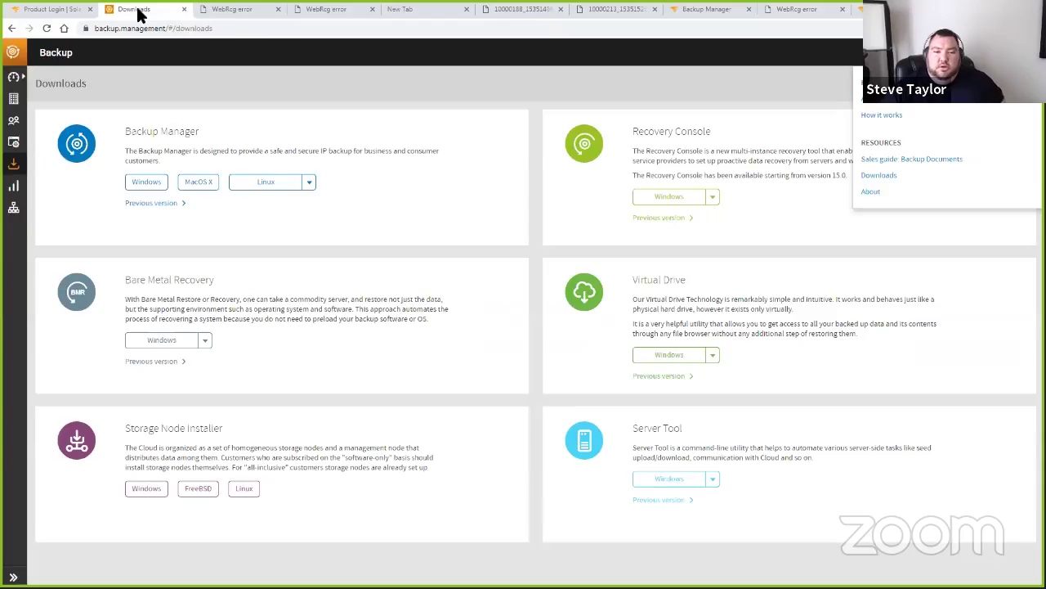
left_click(20, 212)
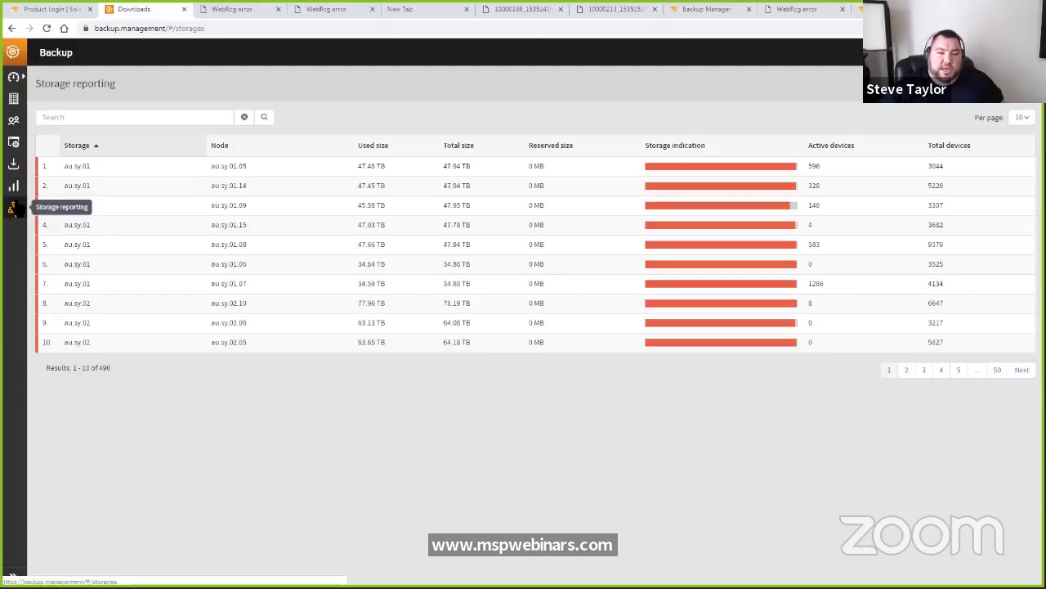
left_click(12, 53)
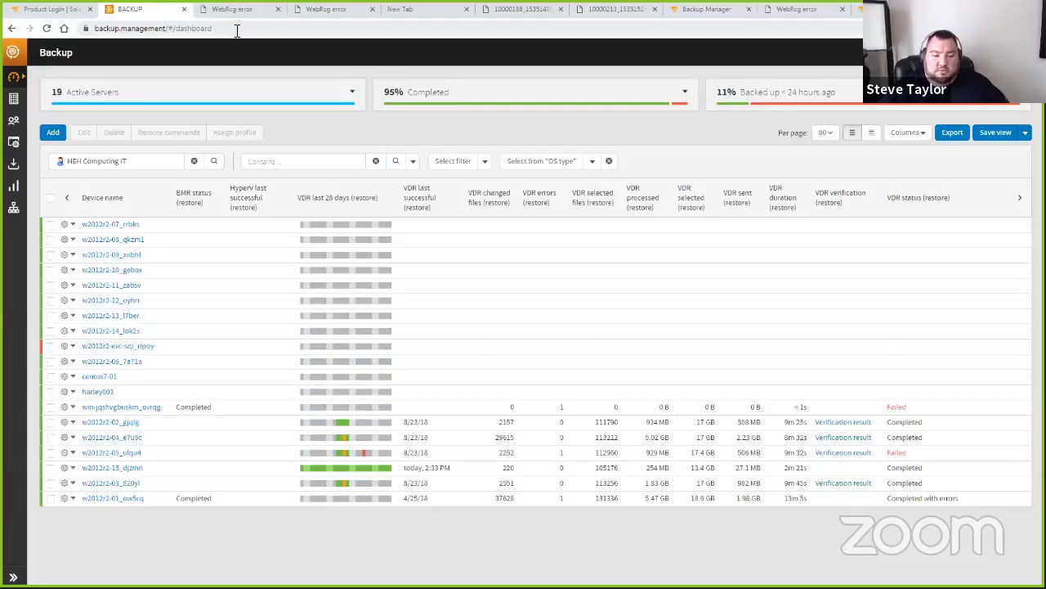
- Expand the dashboard summary panels into detailed charts, then switch to the Product Login tab
left_click(646, 107)
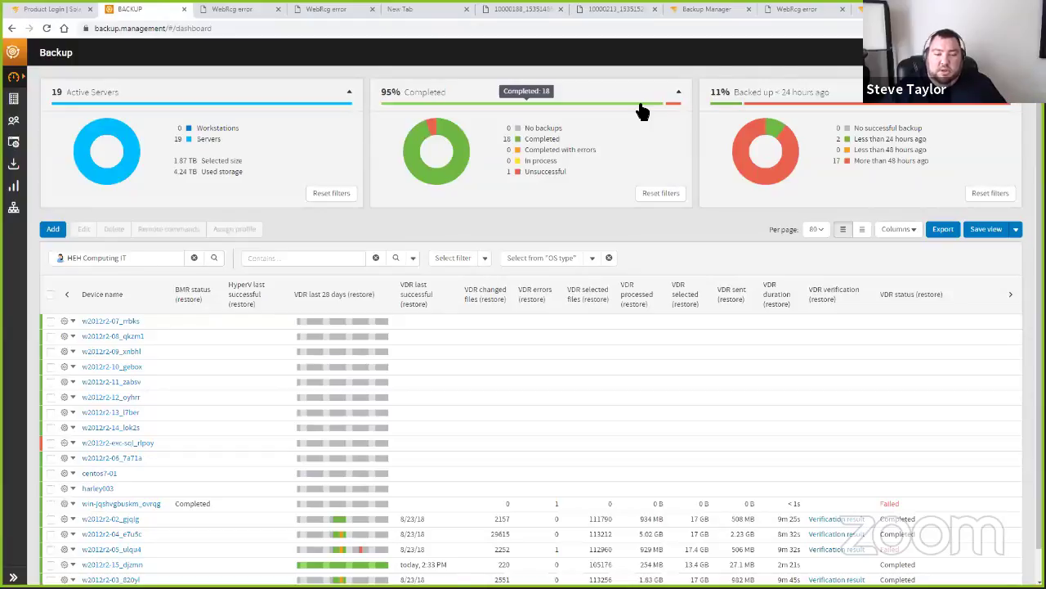
left_click(41, 12)
- Go to the Backup & Recovery product page from the PRODUCTS menu
mouse_move(227, 117)
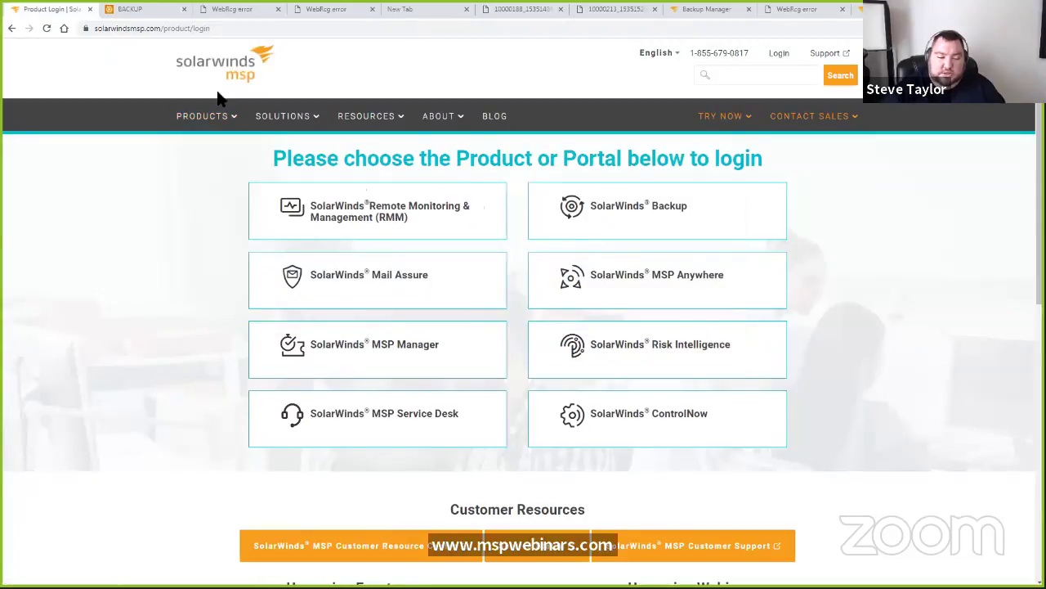
mouse_move(827, 117)
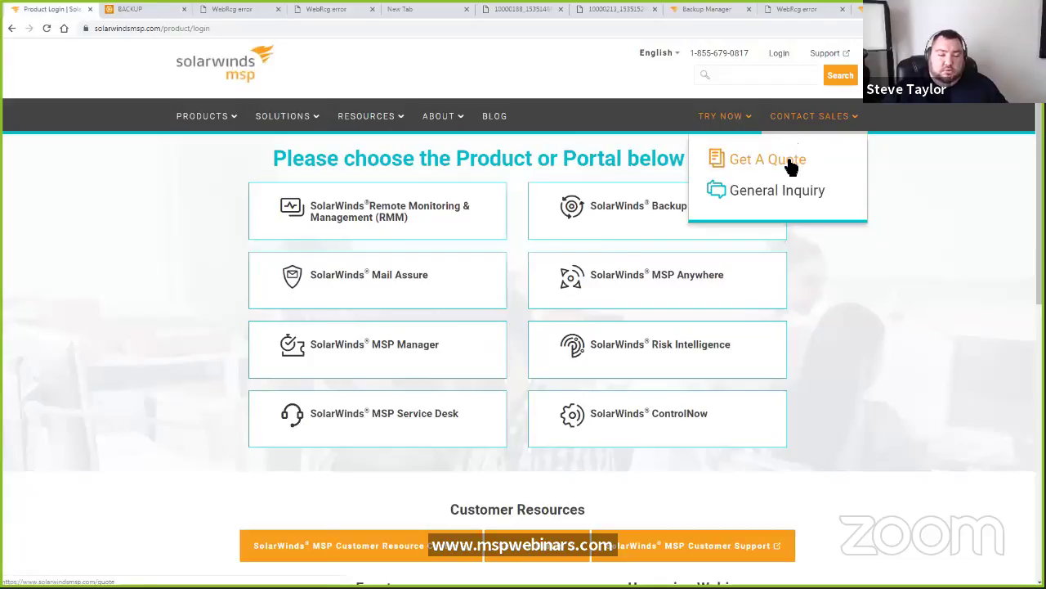
mouse_move(288, 119)
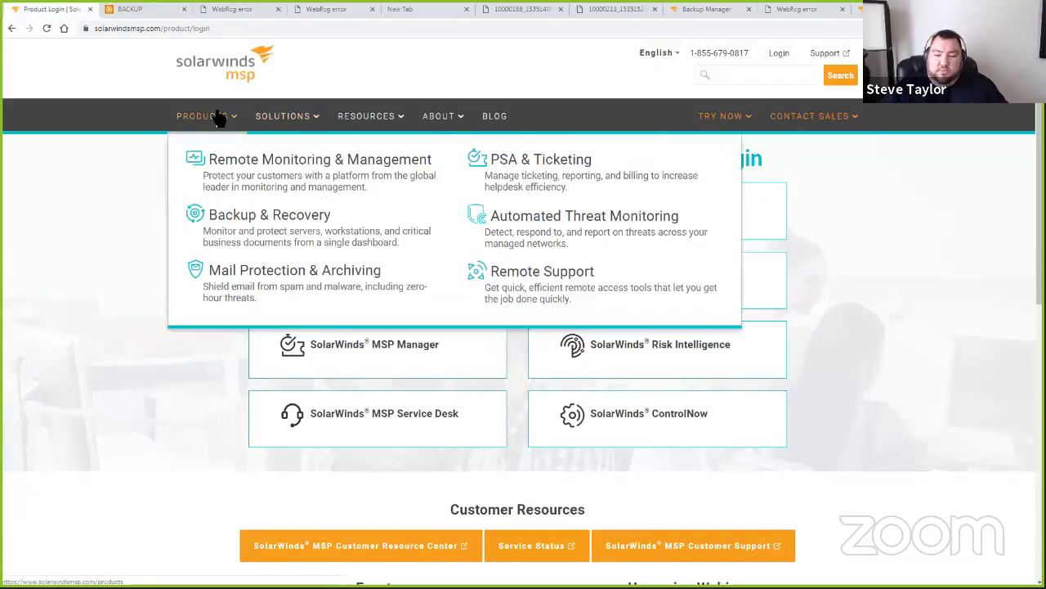
left_click(225, 216)
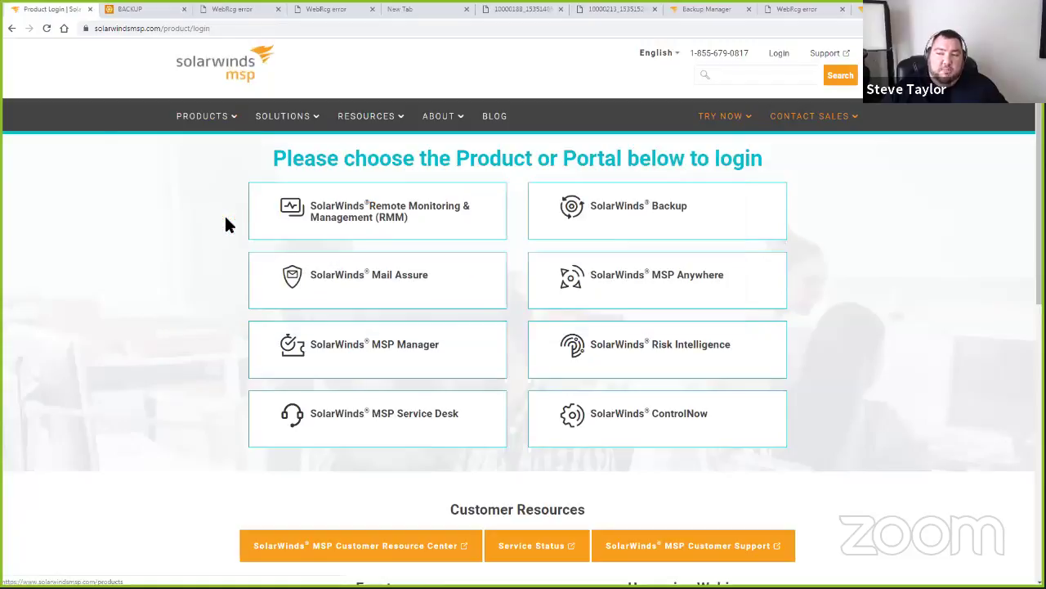
- Open the 'Try SolarWinds Backup Free for 30 Days' signup form via TRY NOW
left_click(974, 286)
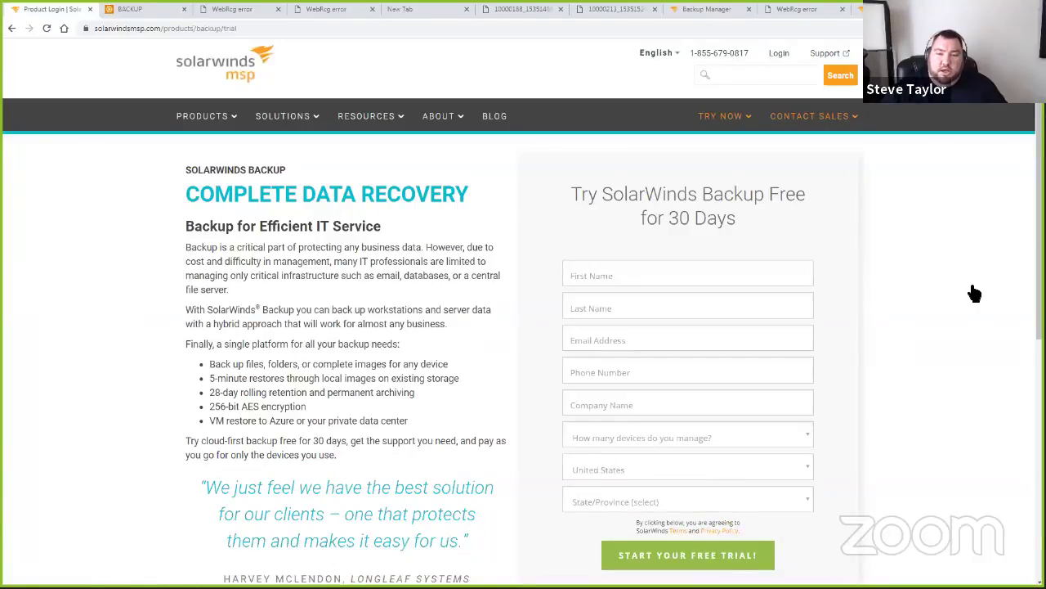
mouse_move(358, 121)
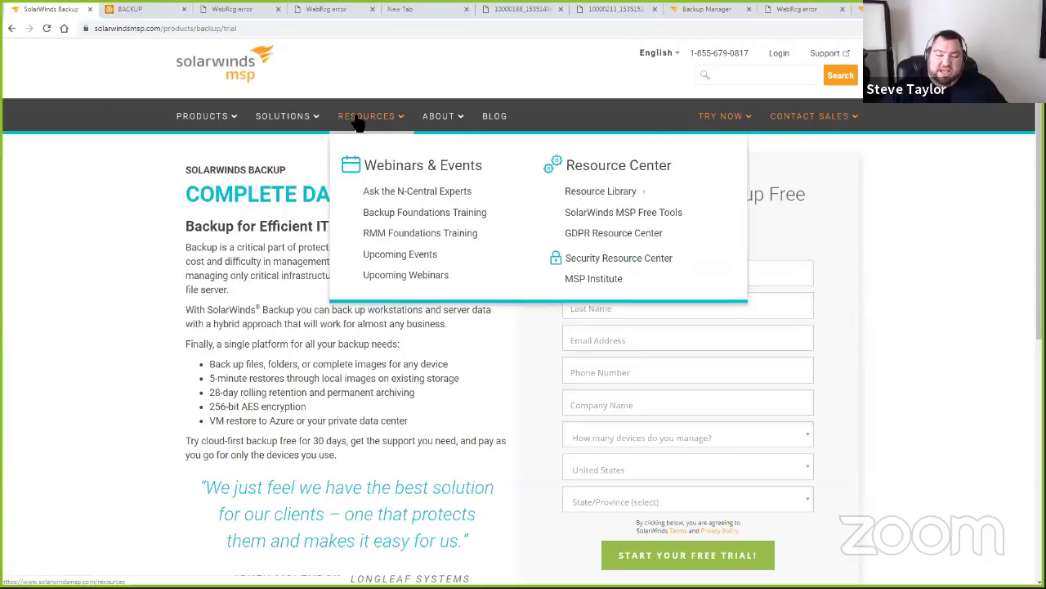